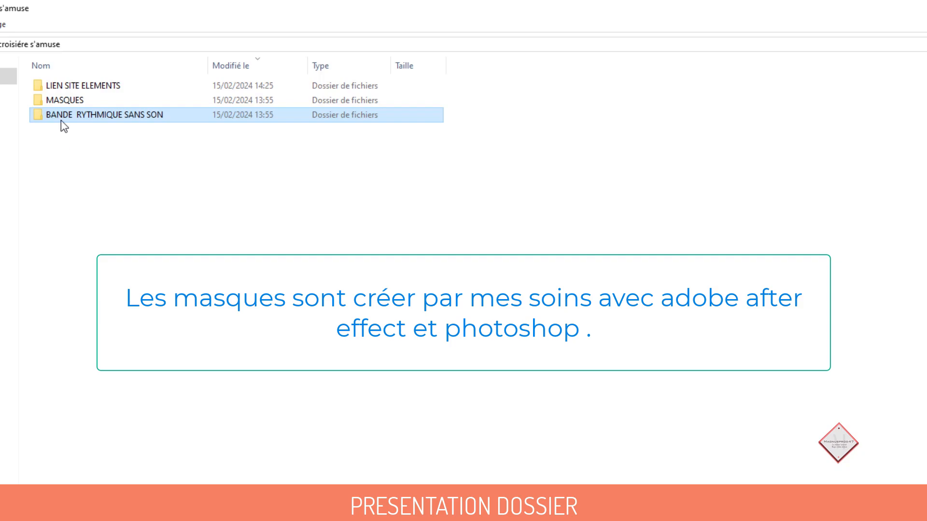
# Open the project LA CROISIERE S'AMUSE.MVP from the BANDE RYTHMIQUE SANS SON folder in Vidéo deluxe
pyautogui.moveTo(67, 117)
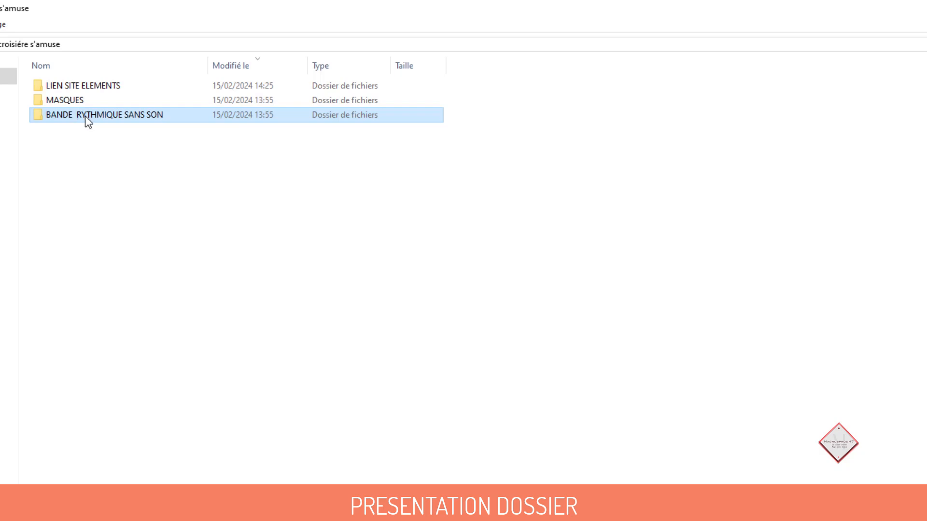
pyautogui.doubleClick(85, 116)
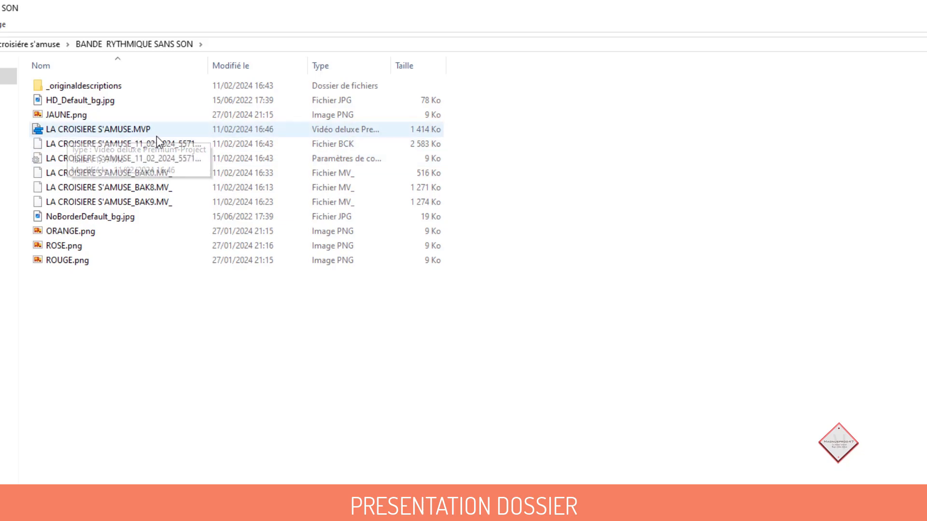
pyautogui.click(106, 130)
pyautogui.doubleClick(103, 131)
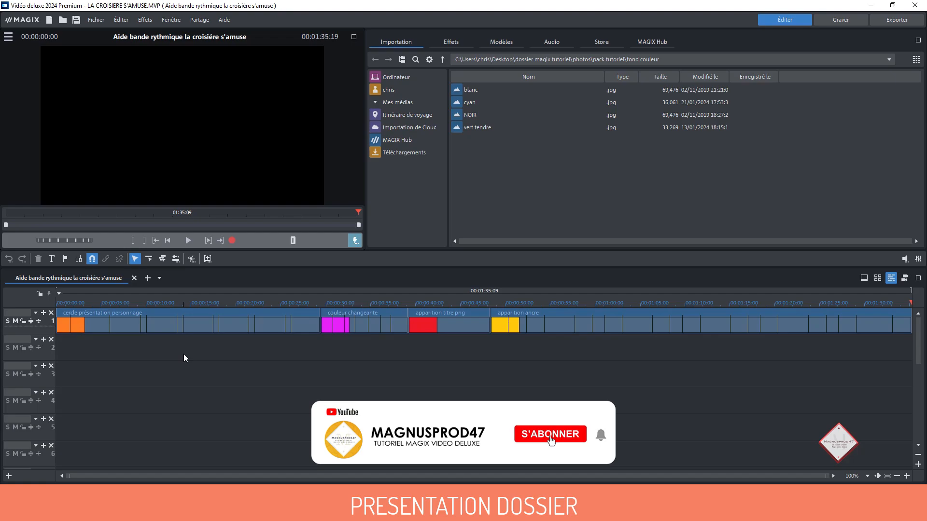
# Examine the successive cut points of the "cercle présentation personnage" section of the rhythm band on track 1
pyautogui.click(70, 302)
pyautogui.click(109, 303)
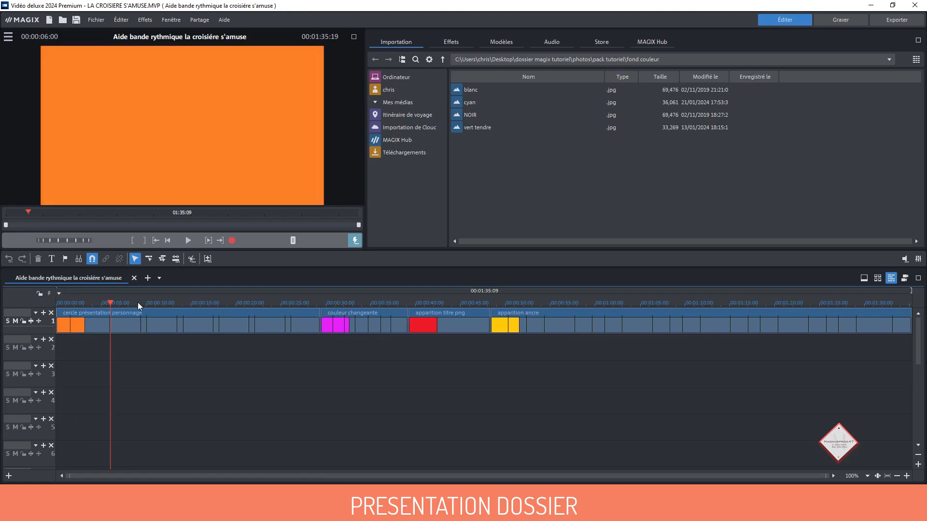
pyautogui.click(140, 303)
pyautogui.click(148, 303)
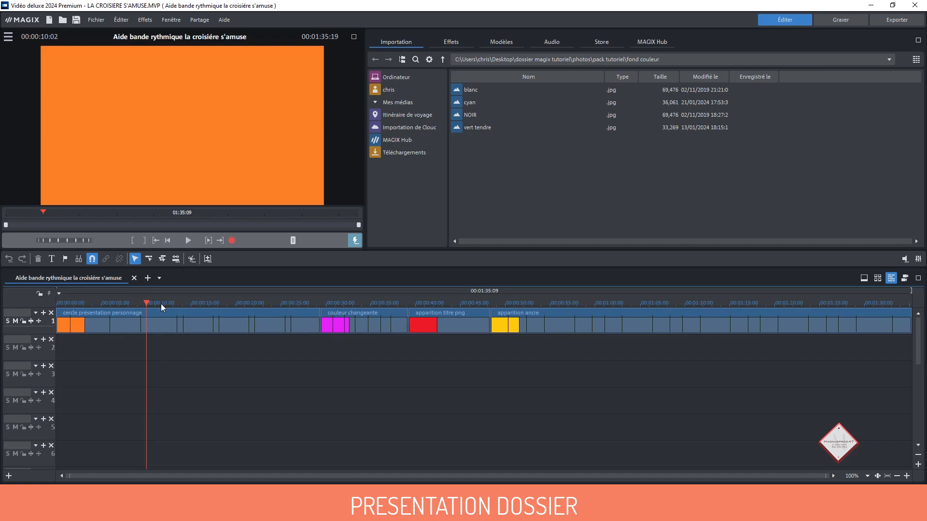
pyautogui.click(178, 303)
pyautogui.click(184, 304)
pyautogui.click(213, 305)
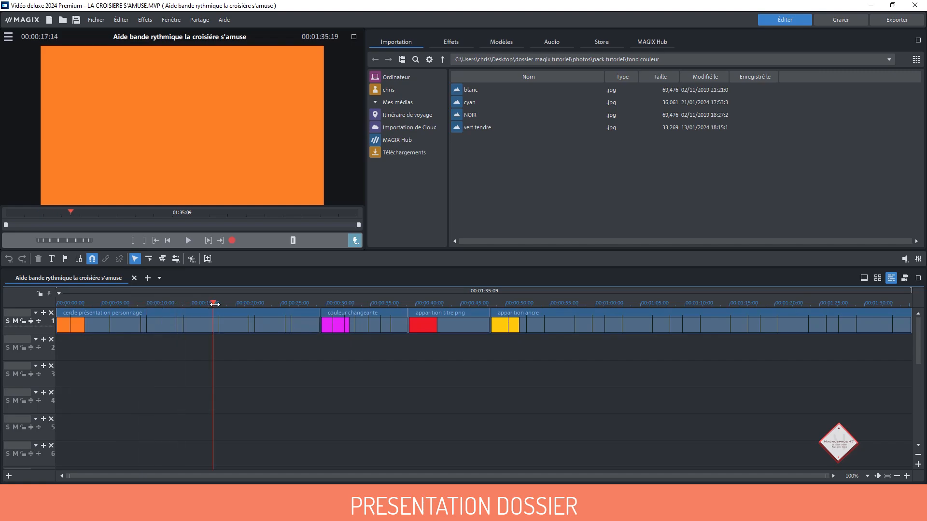
pyautogui.click(219, 304)
pyautogui.click(249, 303)
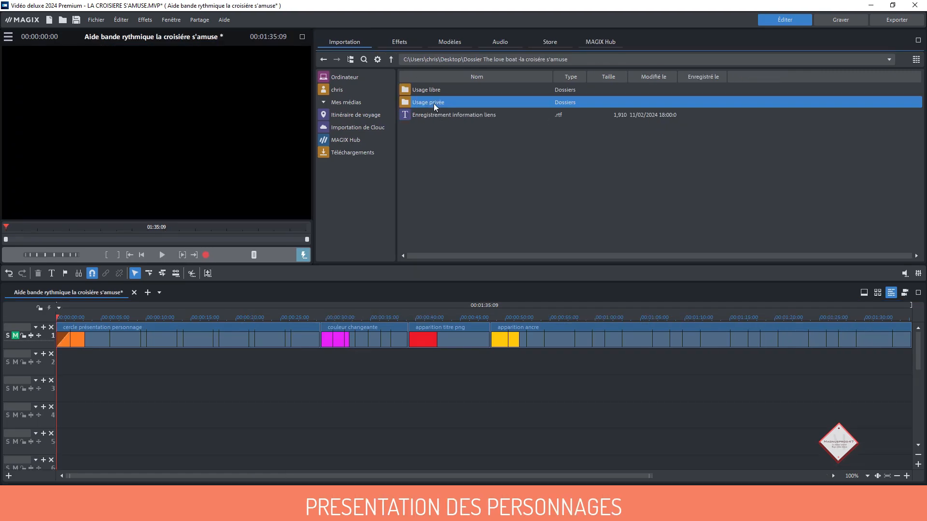
# Place the cruise-ship-3526709 image from the private boat images folder on track 2, extending it to the end of the "couleur changeante" section
pyautogui.doubleClick(433, 103)
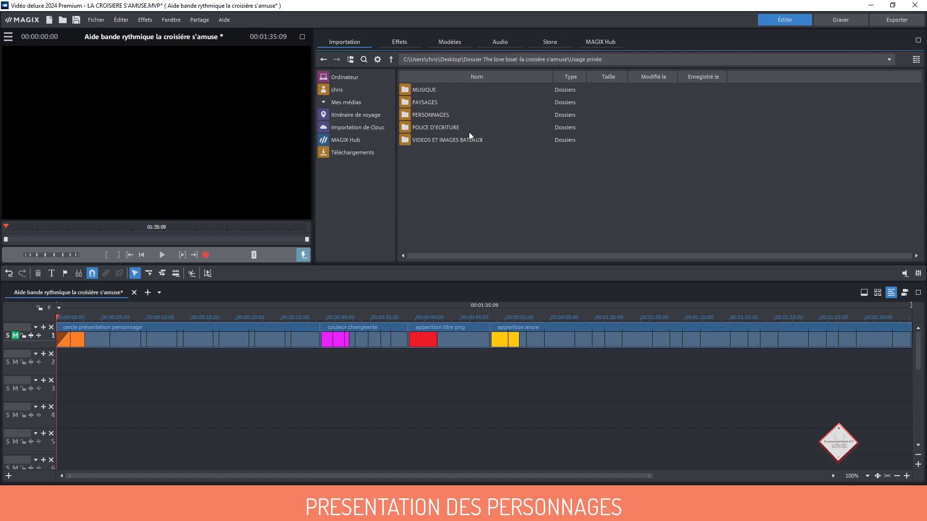
pyautogui.doubleClick(425, 138)
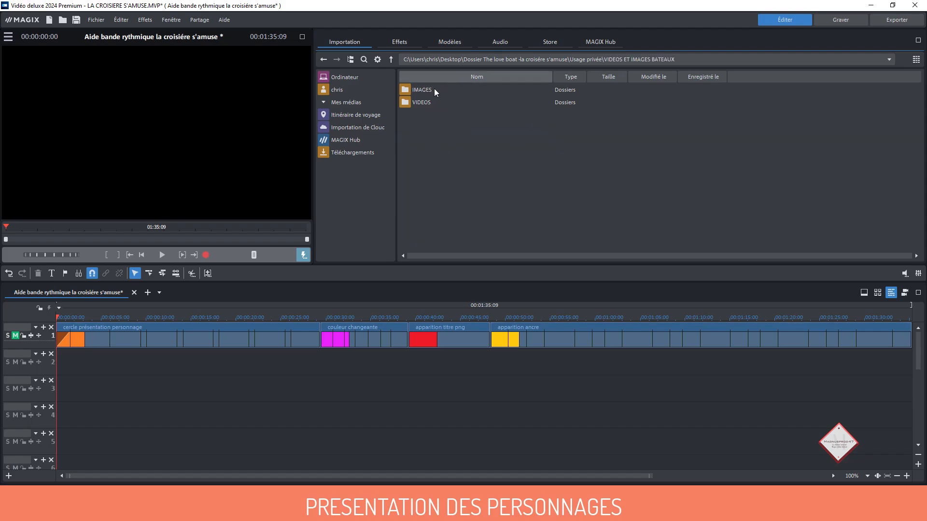
pyautogui.doubleClick(434, 91)
pyautogui.moveTo(425, 91); pyautogui.dragTo(407, 358)
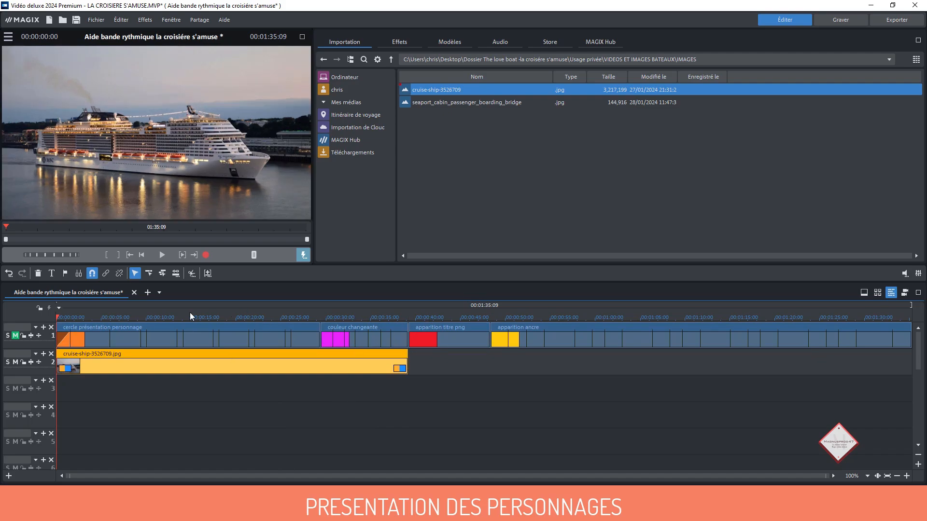
# Add the Masque circulaire radial video from the EFFET CIRCULAIRE RADIAL folder to track 3 at the first cut, adapting the movie settings to the file
pyautogui.click(394, 62)
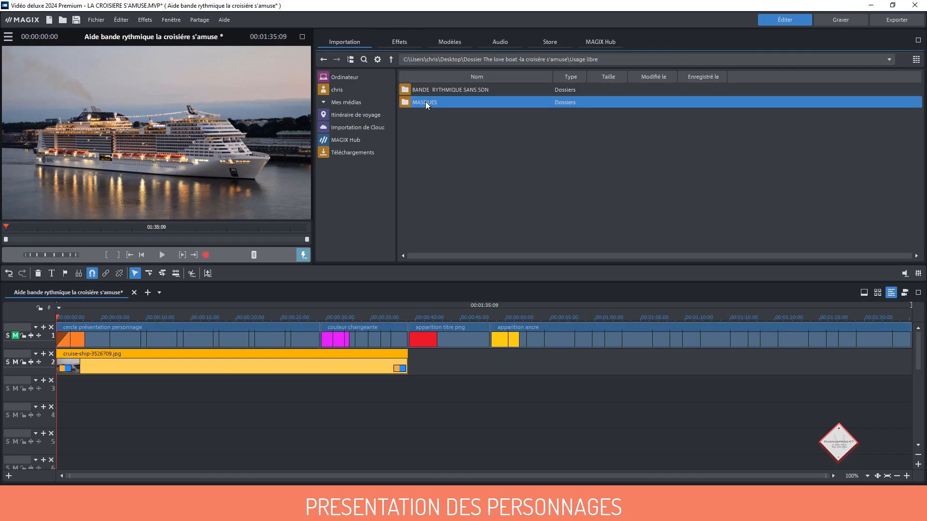
pyautogui.doubleClick(425, 102)
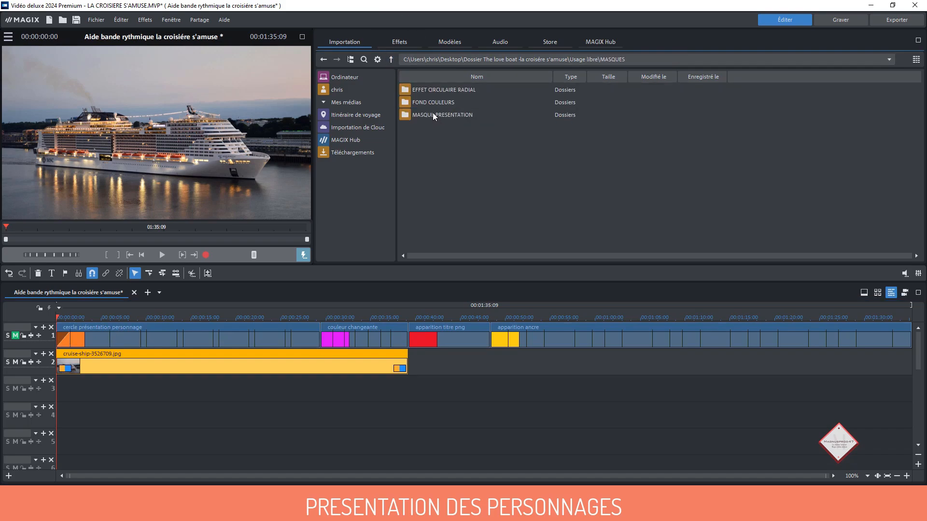
pyautogui.doubleClick(448, 89)
pyautogui.click(440, 91)
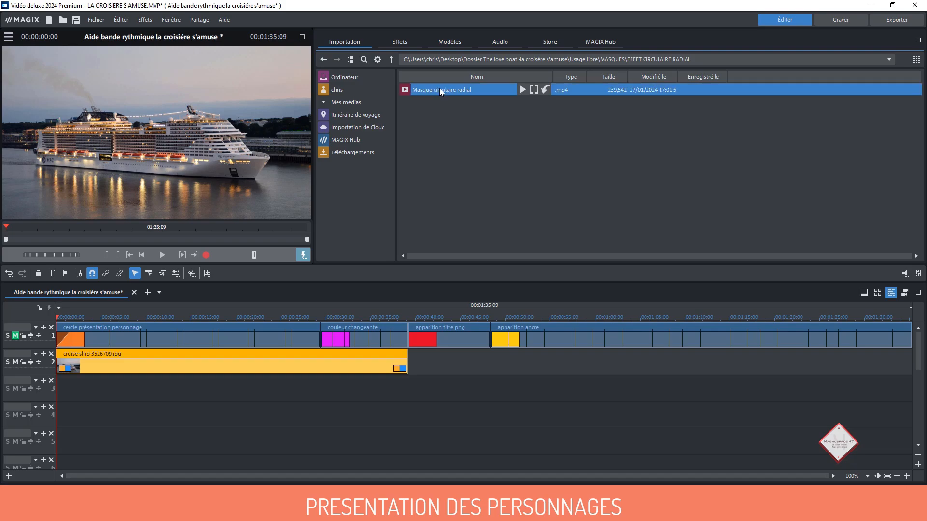
pyautogui.moveTo(294, 303); pyautogui.dragTo(112, 390)
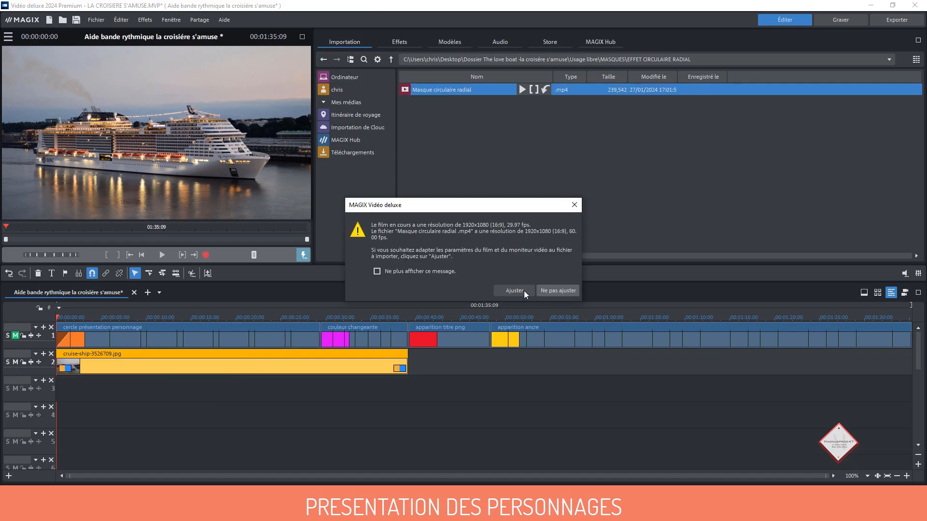
pyautogui.click(521, 291)
# Trim the end of the Masque circulaire radial clip to about 00:00:03:36, where its white circle has been fully wiped away
pyautogui.click(71, 317)
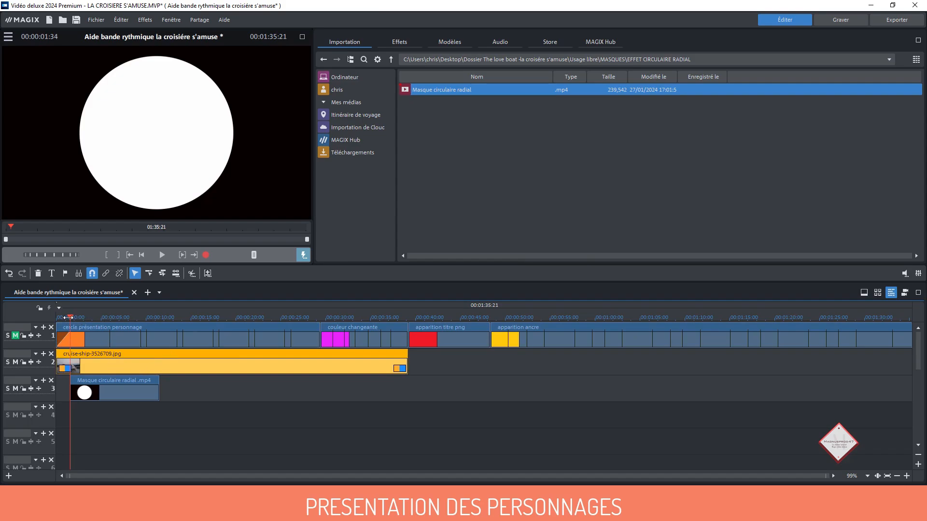
pyautogui.moveTo(69, 317); pyautogui.dragTo(88, 317)
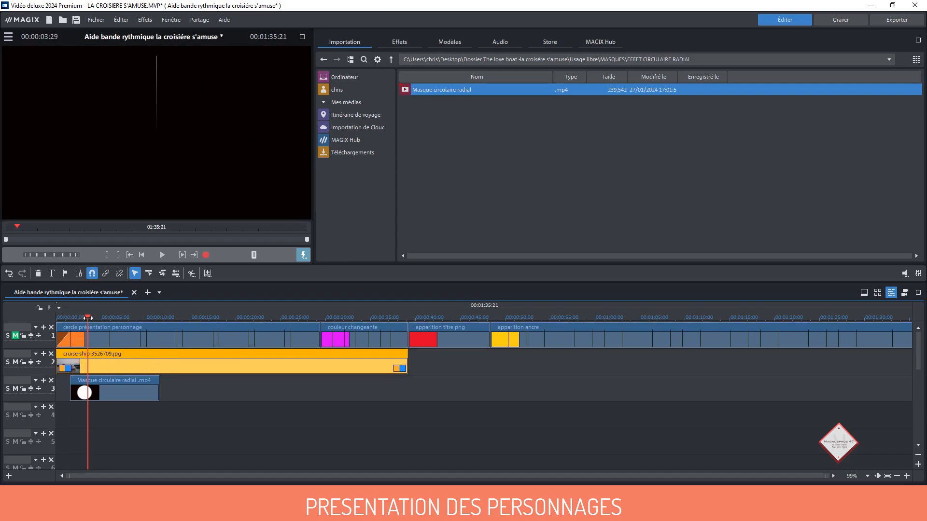
pyautogui.moveTo(159, 394); pyautogui.dragTo(88, 390)
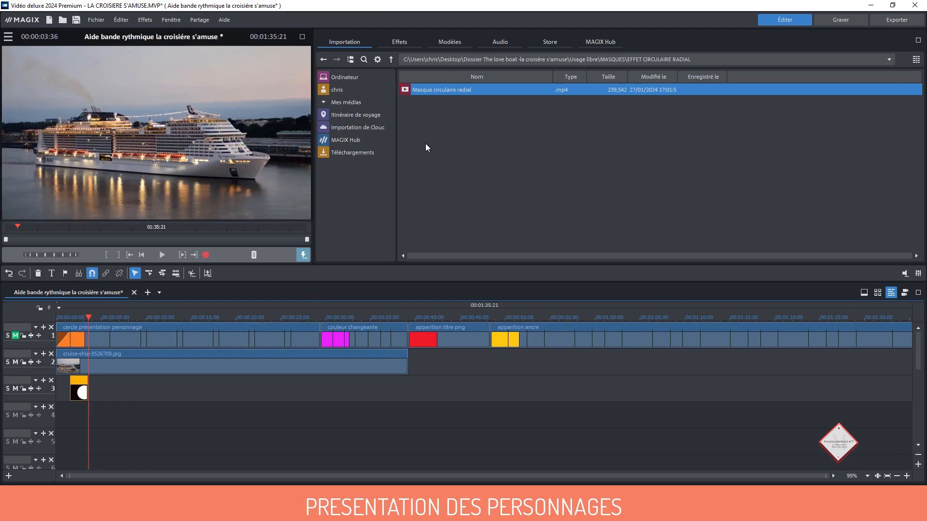
# Add the cercle 2_ image from the MASQUE PRESENTATION\CONTOURS folder to track 4, aligned with the start of the mask clip
pyautogui.click(391, 59)
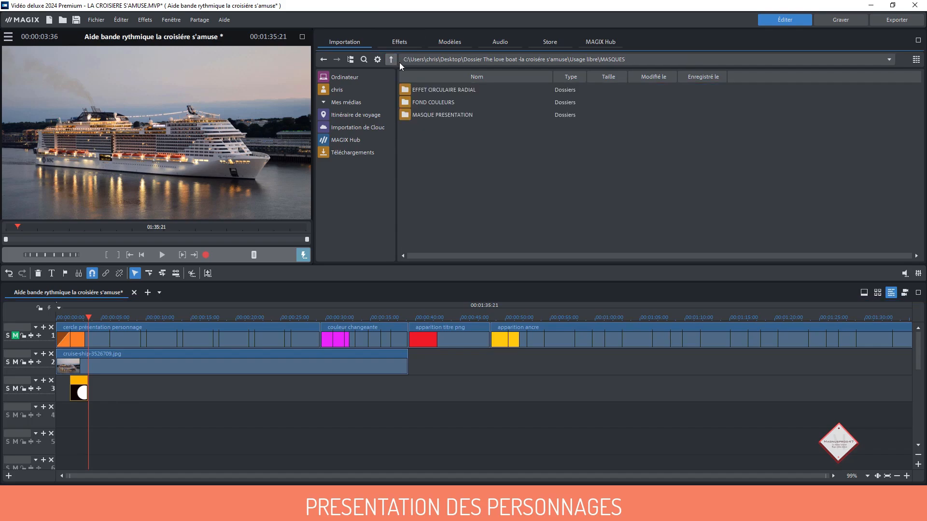
pyautogui.doubleClick(433, 116)
pyautogui.doubleClick(417, 103)
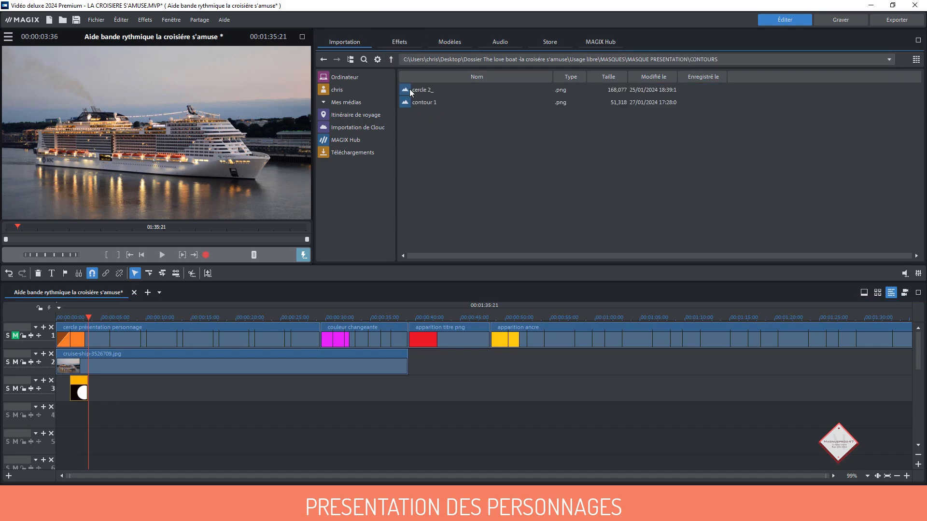
pyautogui.moveTo(412, 89); pyautogui.dragTo(101, 411)
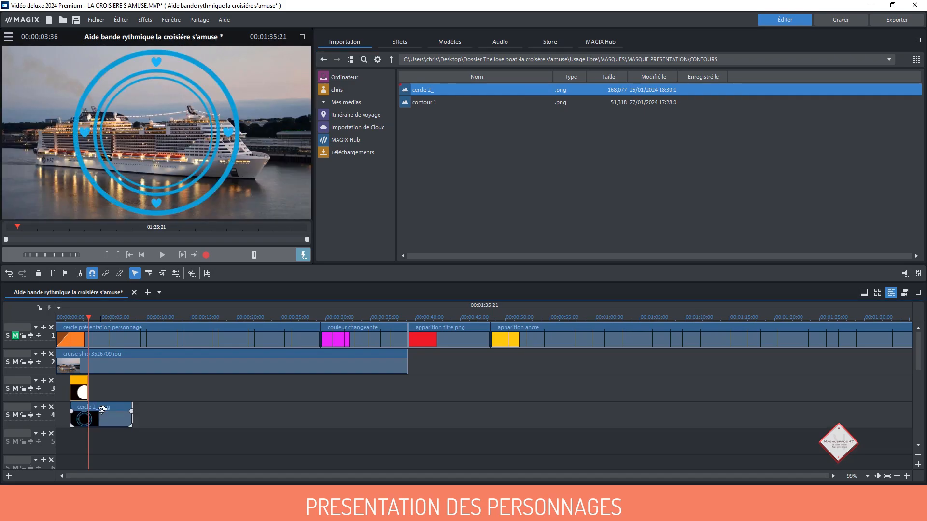
# Apply the Taille/Position/Rotation effect to the Masque circulaire radial clip and enlarge it to 2140 x 1203.8 px to cover the blue circle
pyautogui.click(70, 321)
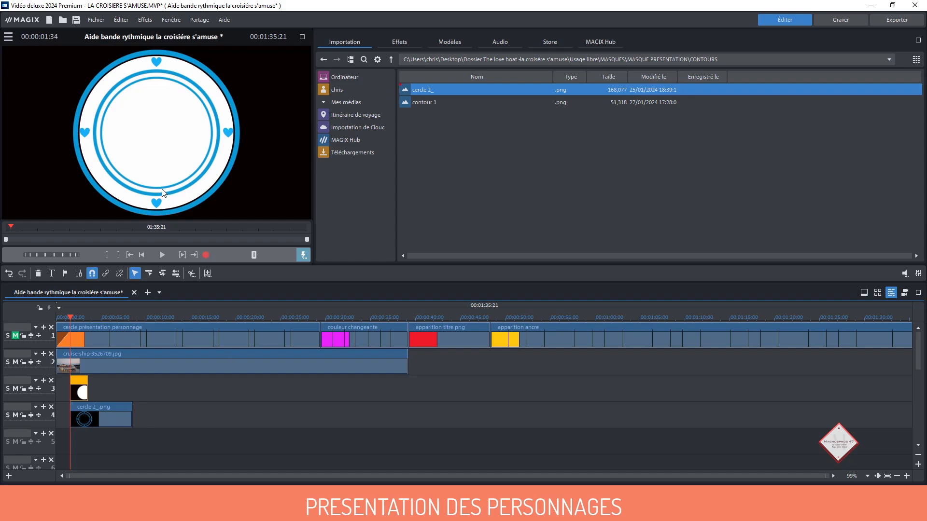
pyautogui.click(75, 319)
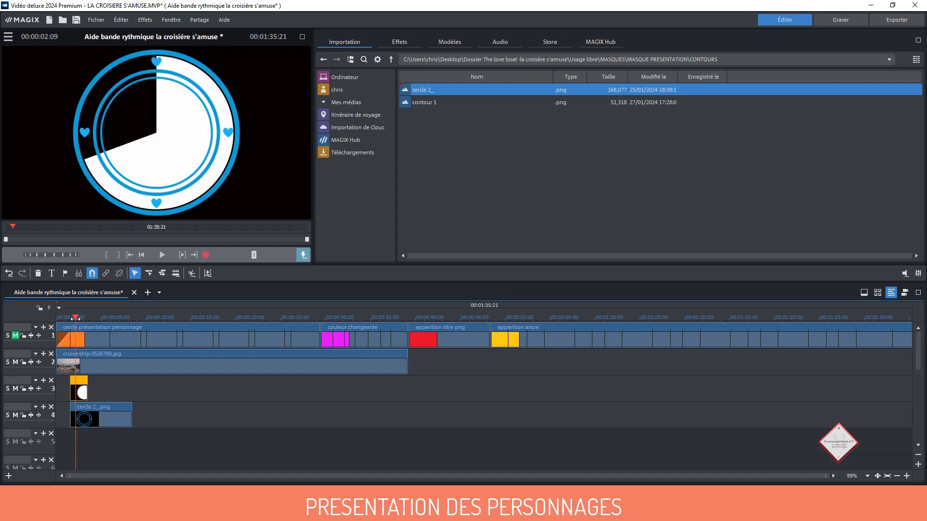
pyautogui.moveTo(75, 319); pyautogui.dragTo(70, 319)
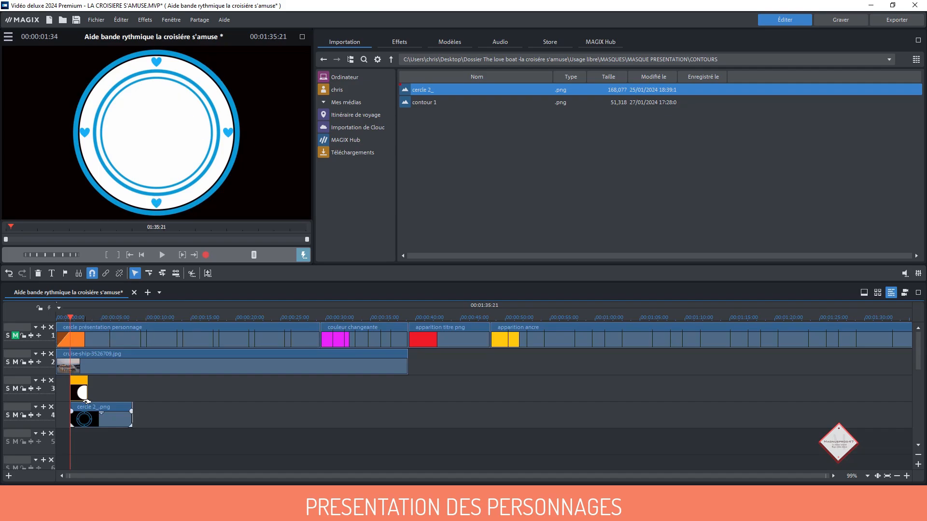
pyautogui.moveTo(71, 324); pyautogui.dragTo(76, 322)
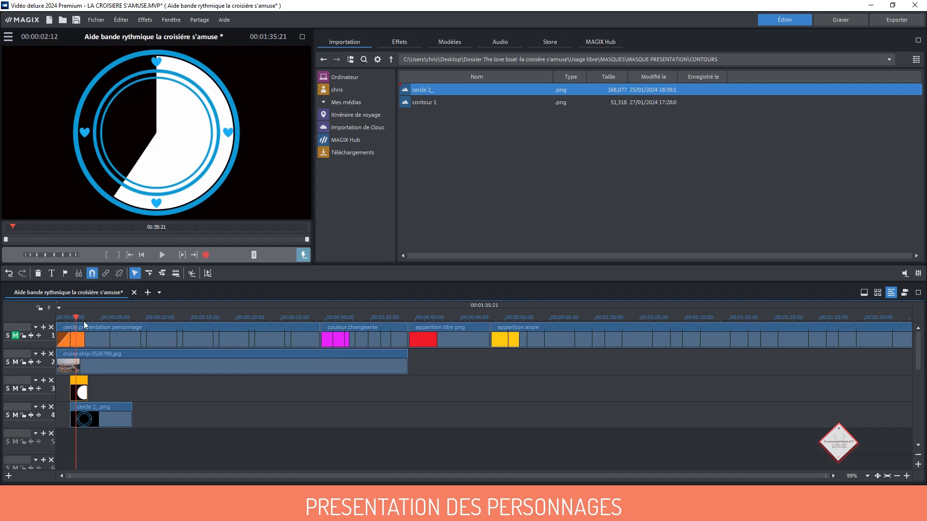
pyautogui.click(409, 42)
pyautogui.scroll(-4, 367, 157)
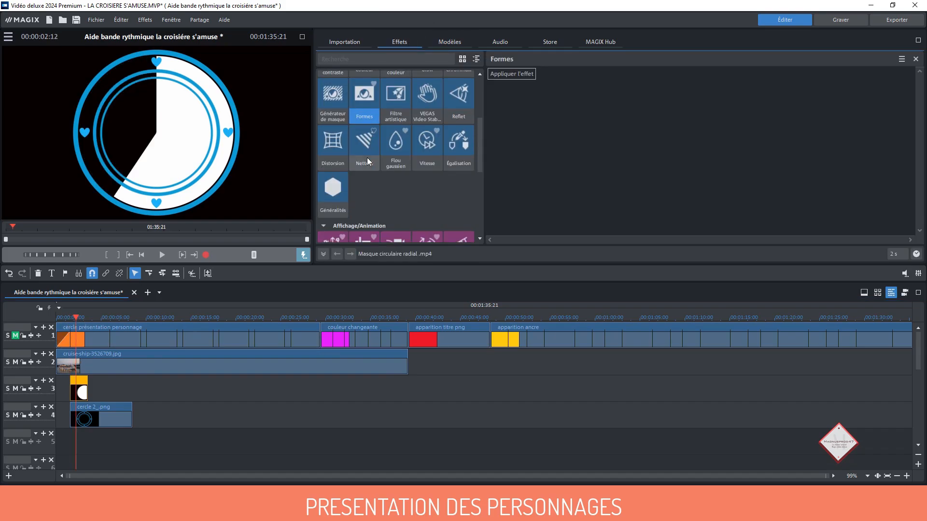
pyautogui.click(508, 74)
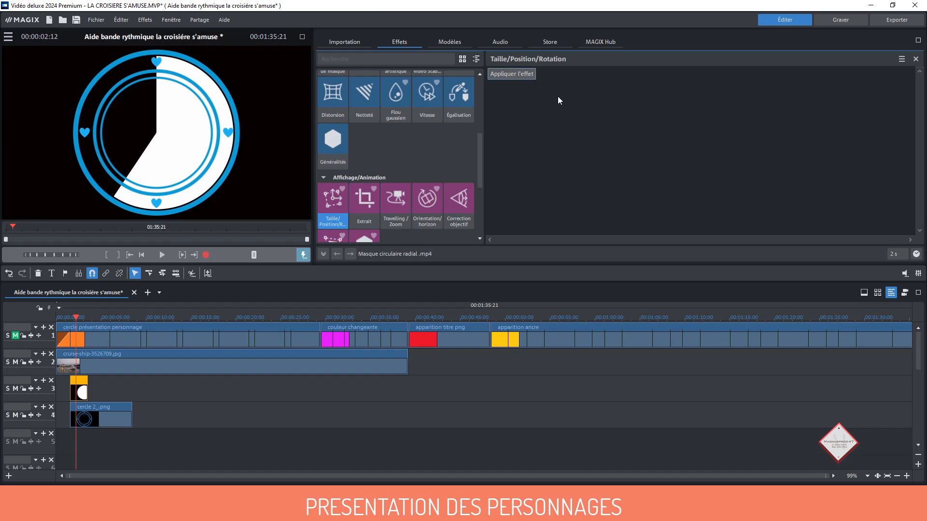
pyautogui.moveTo(563, 117); pyautogui.dragTo(563, 86)
pyautogui.moveTo(573, 42); pyautogui.dragTo(575, 41)
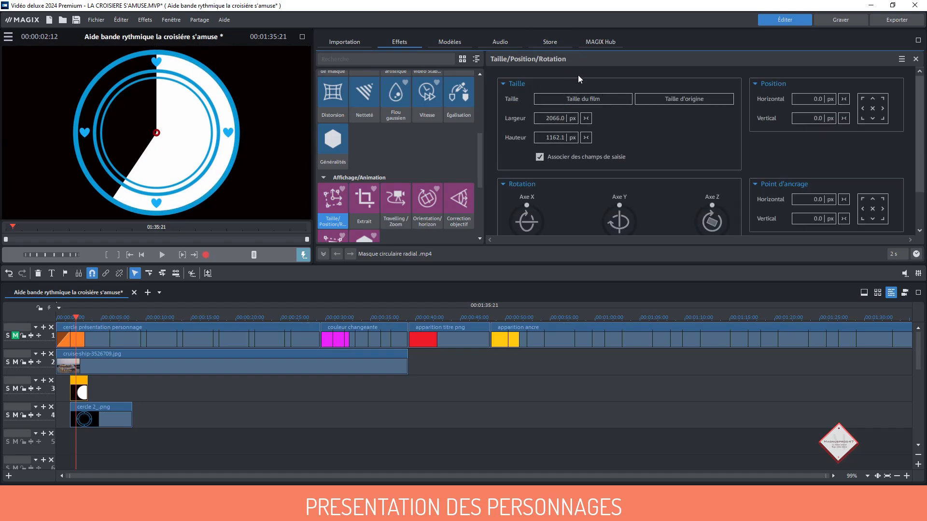
pyautogui.moveTo(555, 108); pyautogui.dragTo(558, 76)
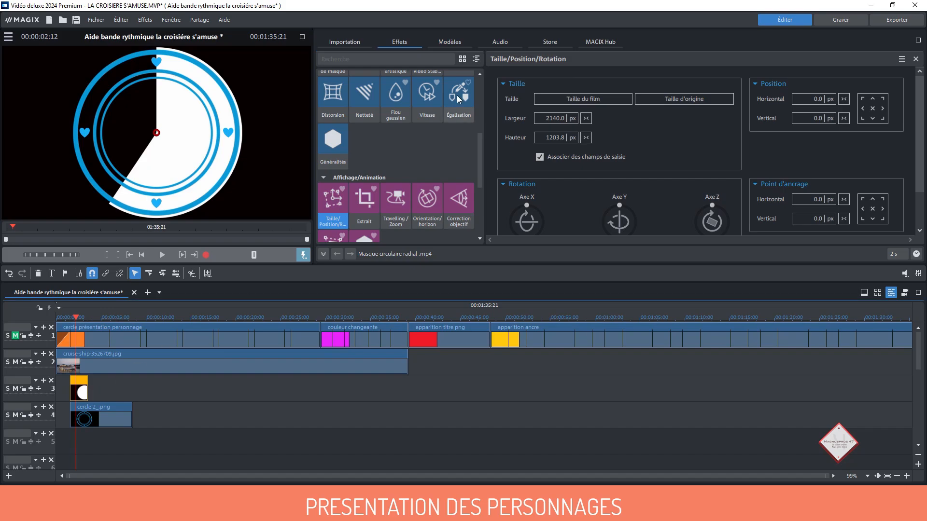
# Apply Alpha chroma keying to the Masque circulaire radial clip and check the blue circle's reveal across its length
pyautogui.scroll(5, 455, 130)
pyautogui.click(456, 138)
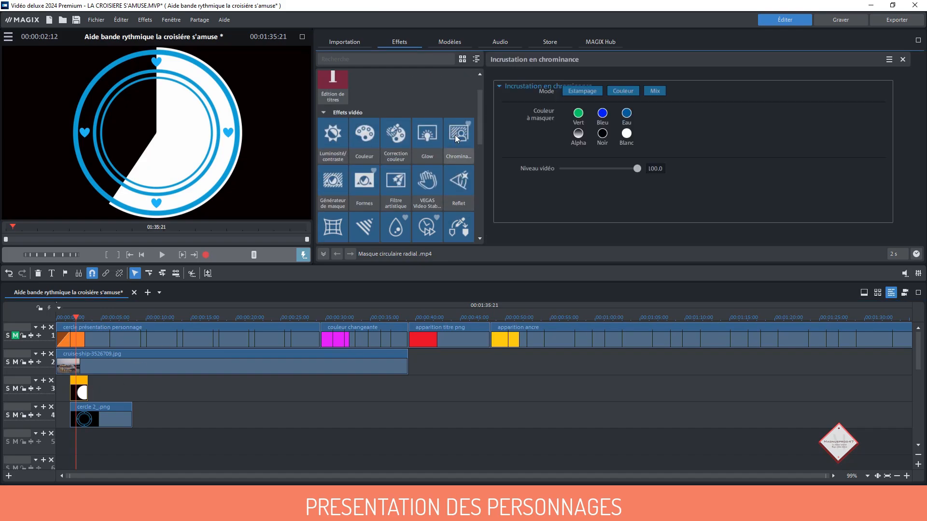
pyautogui.click(579, 146)
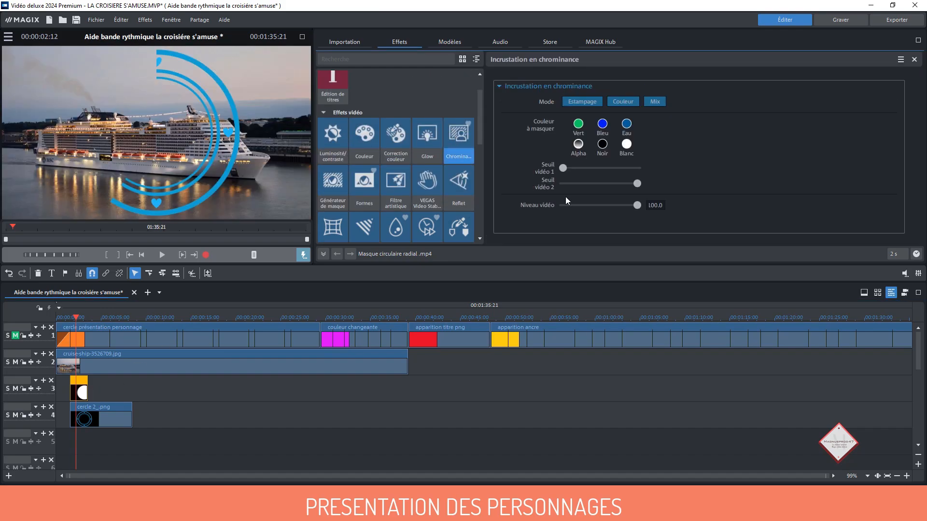
pyautogui.click(71, 317)
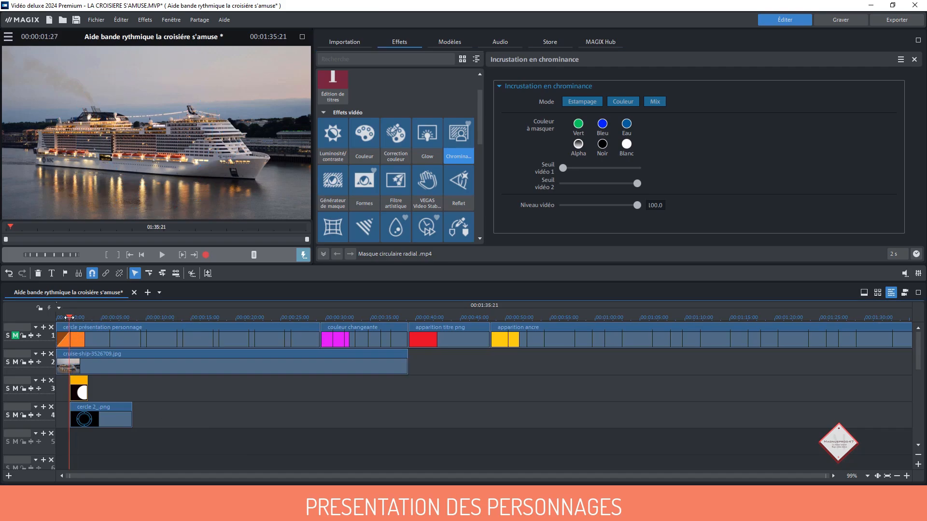
pyautogui.moveTo(71, 317)
pyautogui.mouseDown()
pyautogui.moveTo(91, 319)
pyautogui.moveTo(58, 317)
pyautogui.moveTo(88, 317)
pyautogui.mouseUp()
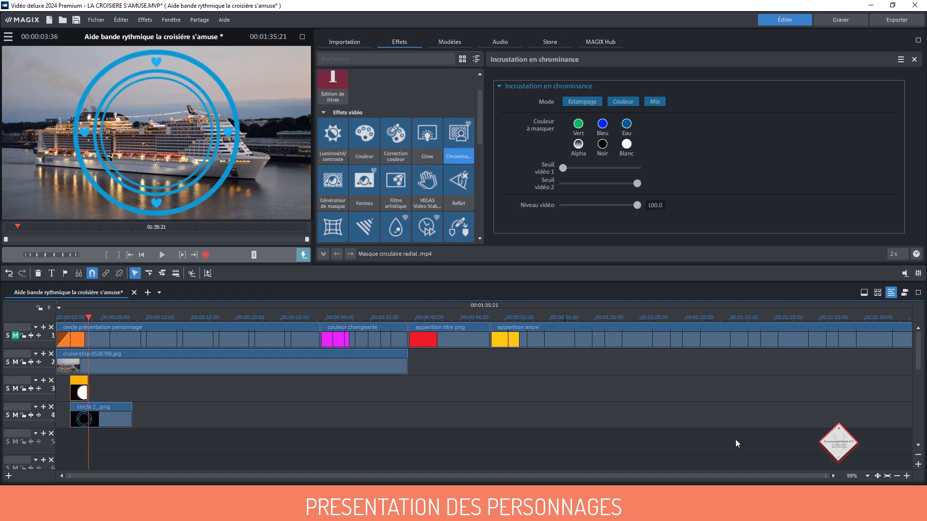
# Preview the blue circle's radial reveal closely on the magnified timeline, from the start to the end of the mask clip
pyautogui.click(906, 476)
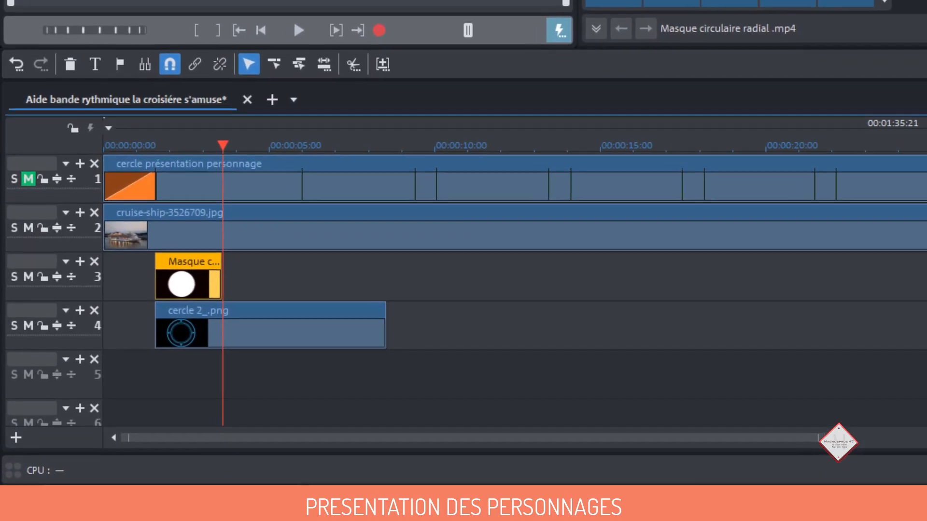
pyautogui.scroll(2, 272, 399)
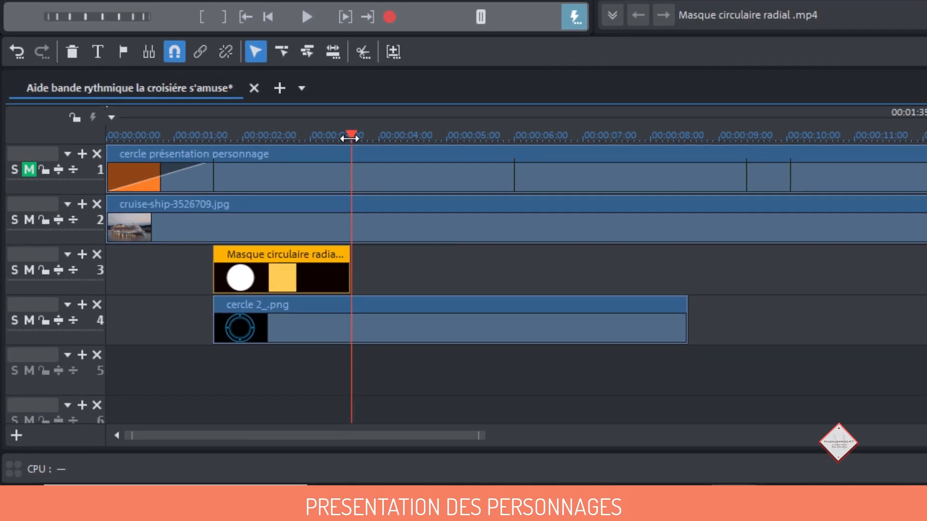
pyautogui.moveTo(361, 125); pyautogui.dragTo(232, 142)
pyautogui.moveTo(120, 327); pyautogui.dragTo(186, 328)
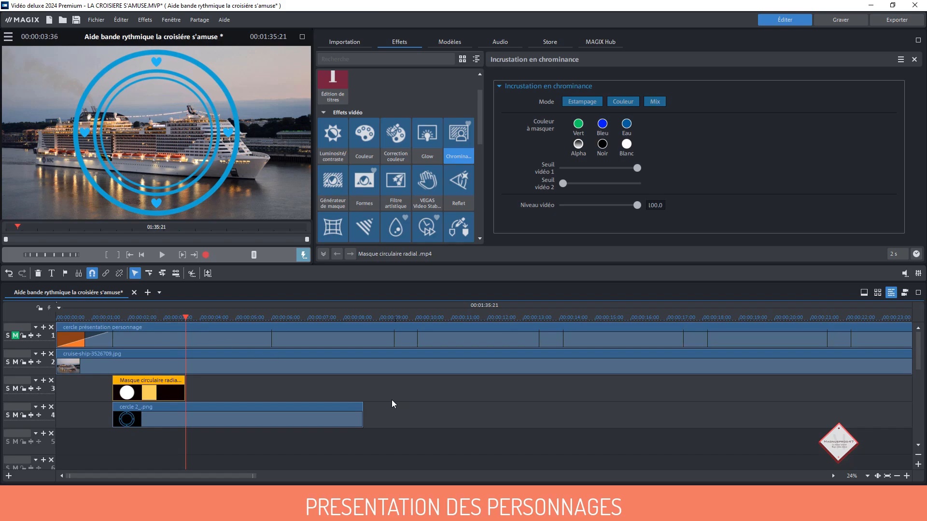
# Extend the cercle 2_ clip to the end of the ship image and split off the part after the mask clip onto track 3
pyautogui.click(908, 476)
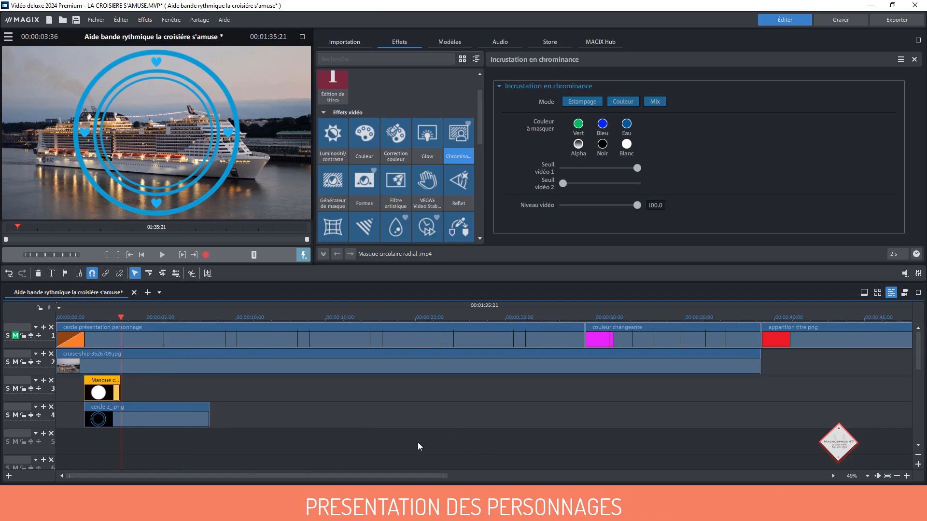
pyautogui.moveTo(209, 416); pyautogui.dragTo(761, 421)
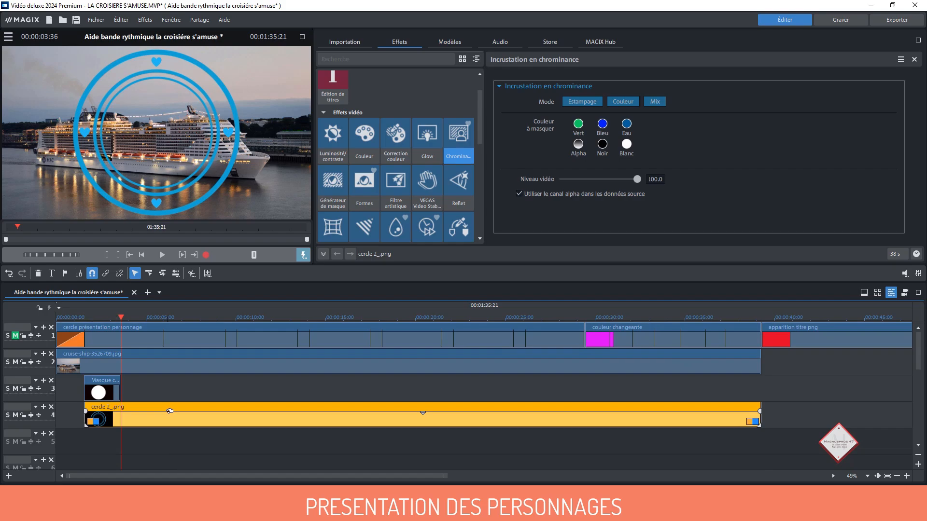
pyautogui.press('t')
pyautogui.moveTo(169, 411); pyautogui.dragTo(177, 386)
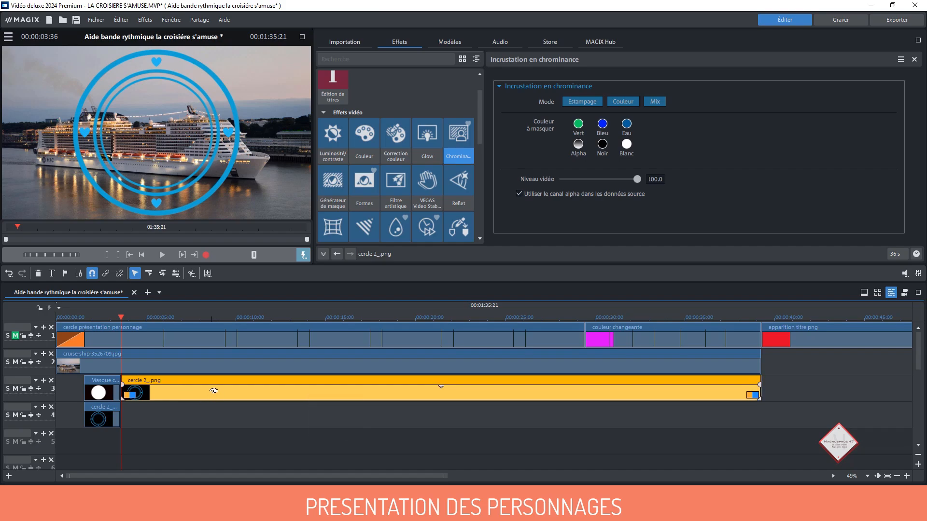
# Check the marked intervals for the character photos along the cercle présentation personnage clip on track 1
pyautogui.click(104, 410)
pyautogui.click(165, 318)
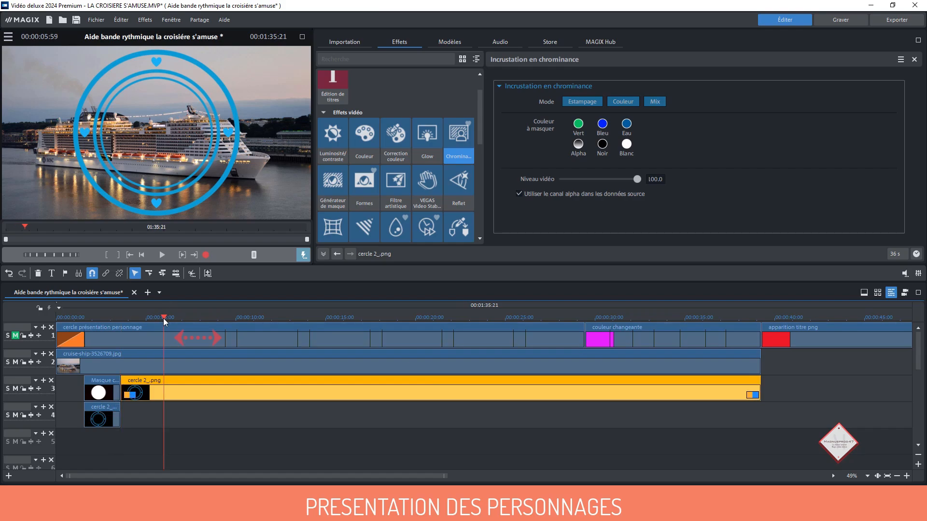
pyautogui.click(225, 320)
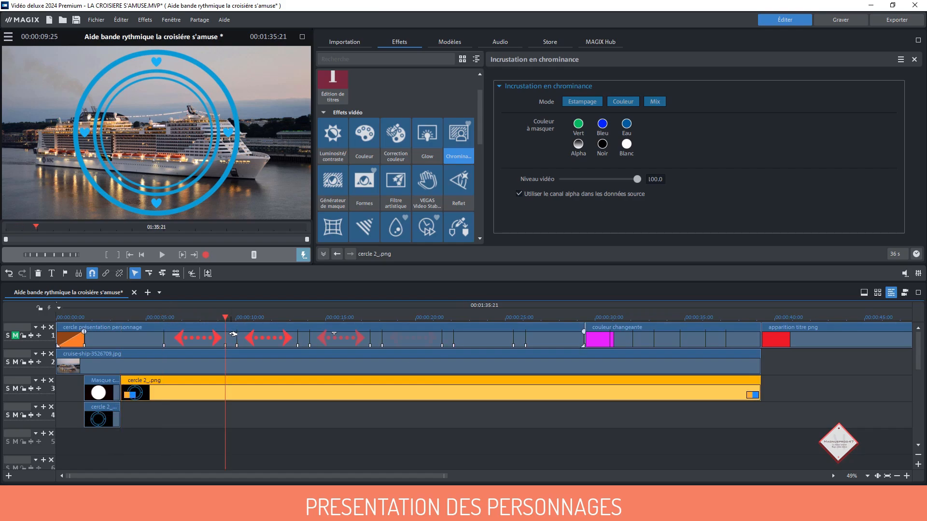
pyautogui.click(236, 319)
pyautogui.click(297, 319)
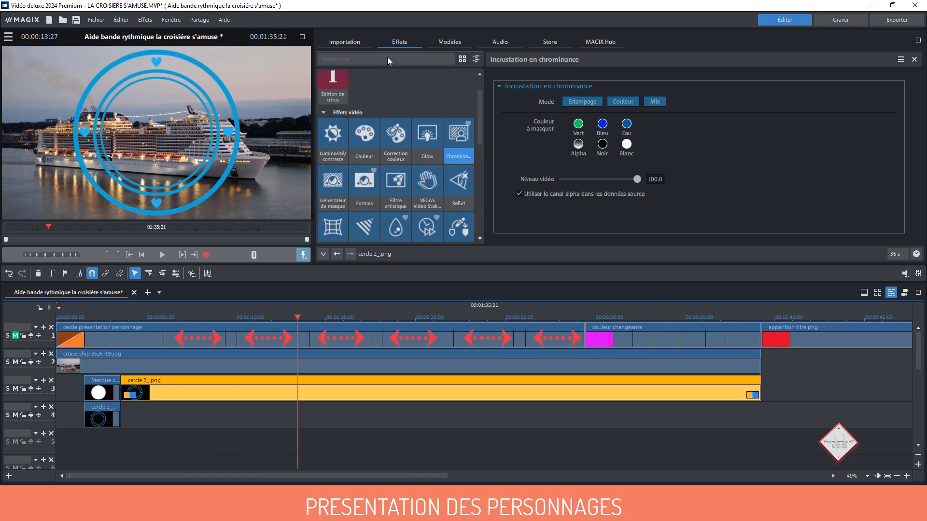
# Place the six character photos from the Usage privée\PERSONNAGES folder on track 4, one in each marked interval
pyautogui.click(344, 41)
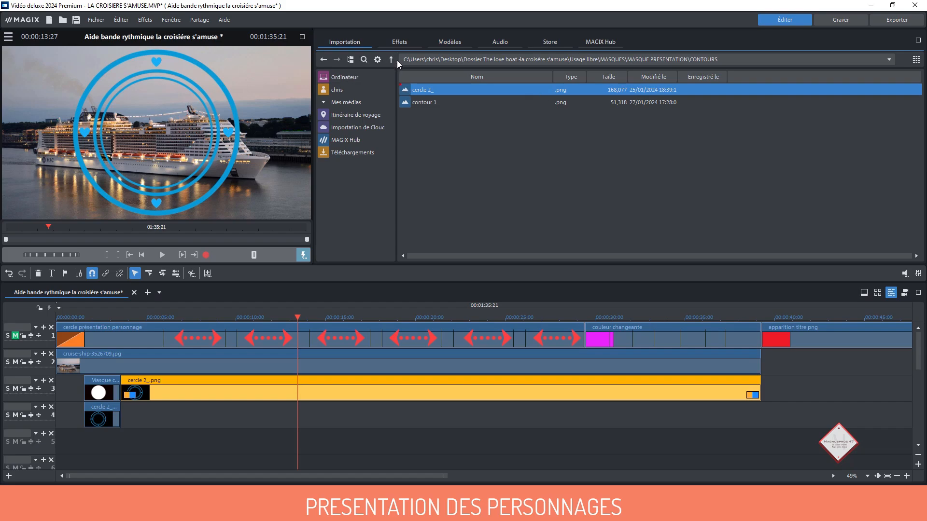
pyautogui.click(392, 60)
pyautogui.click(391, 61)
pyautogui.click(391, 60)
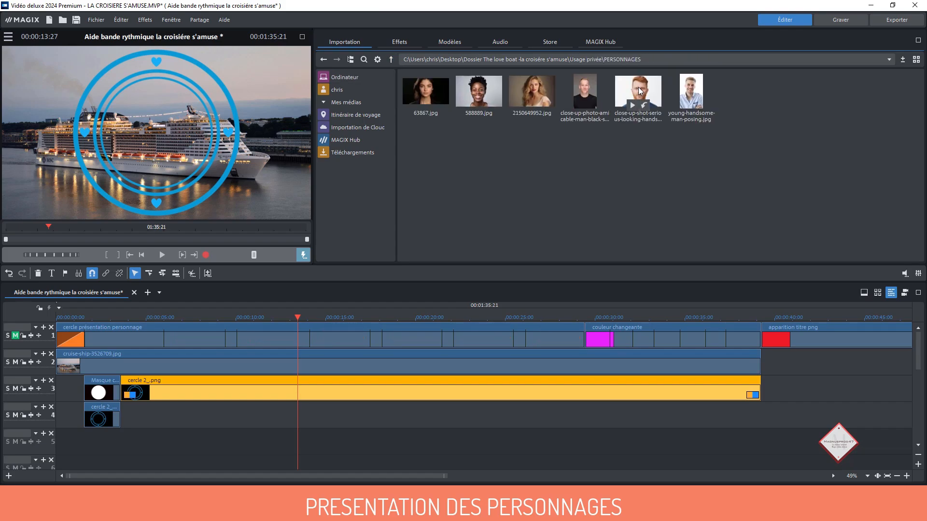
pyautogui.moveTo(638, 87); pyautogui.dragTo(206, 419)
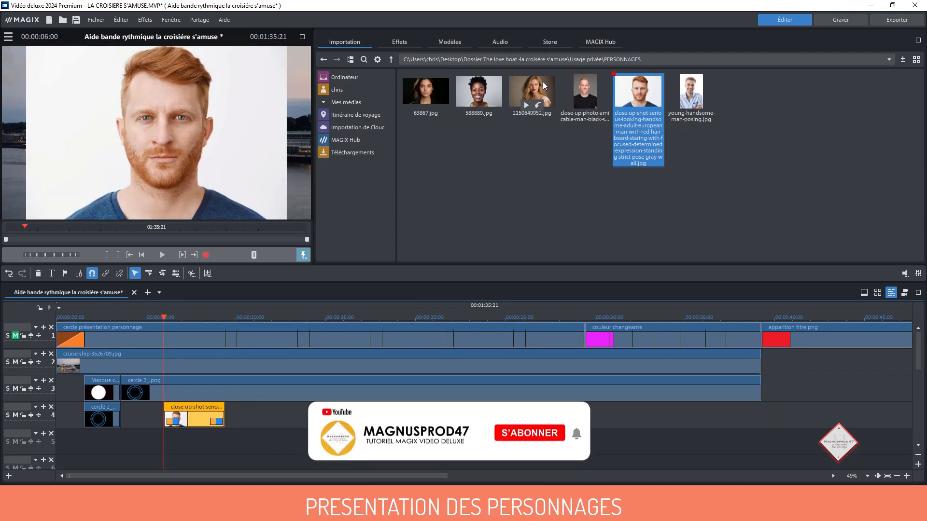
pyautogui.moveTo(532, 92); pyautogui.dragTo(271, 416)
pyautogui.moveTo(479, 92); pyautogui.dragTo(338, 416)
pyautogui.moveTo(584, 92); pyautogui.dragTo(389, 416)
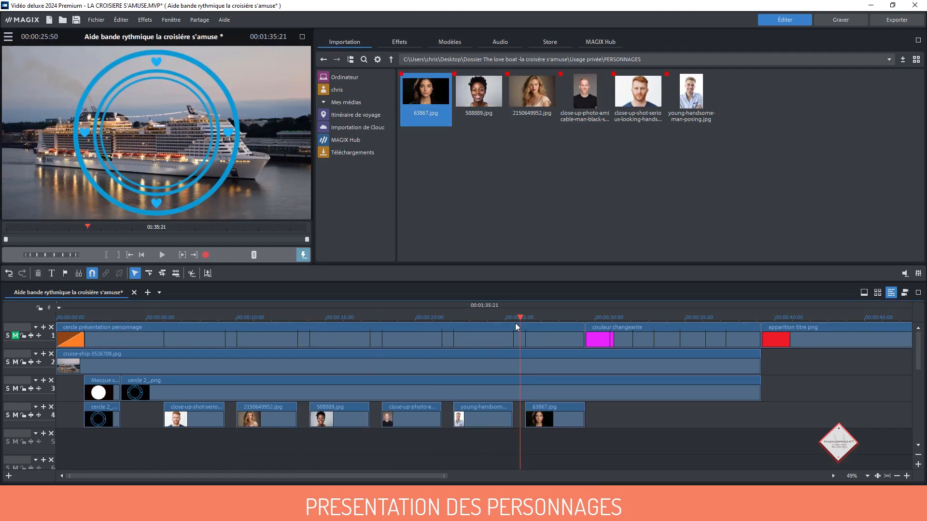
# Apply the Formes effect to the red-haired man's photo on track 4, with the Cercle shape and the Garder la section method
pyautogui.click(201, 341)
pyautogui.click(204, 410)
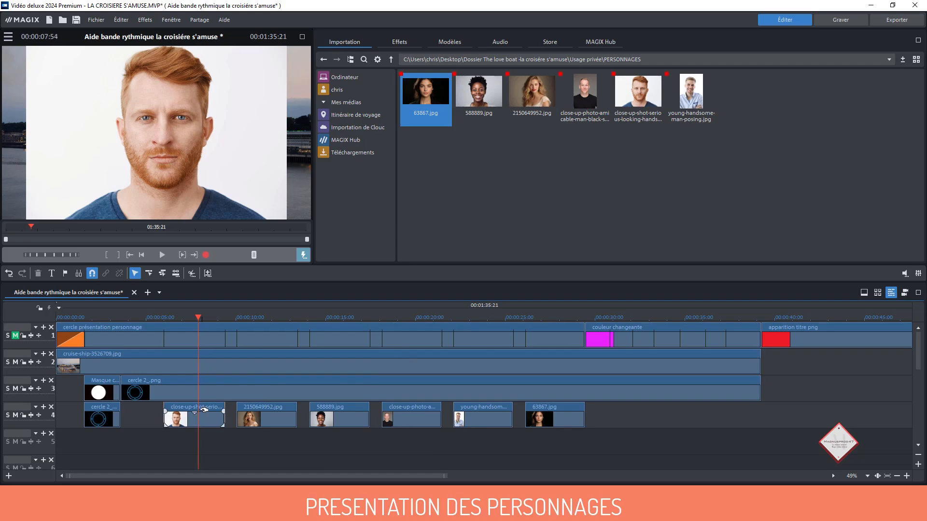
pyautogui.click(399, 42)
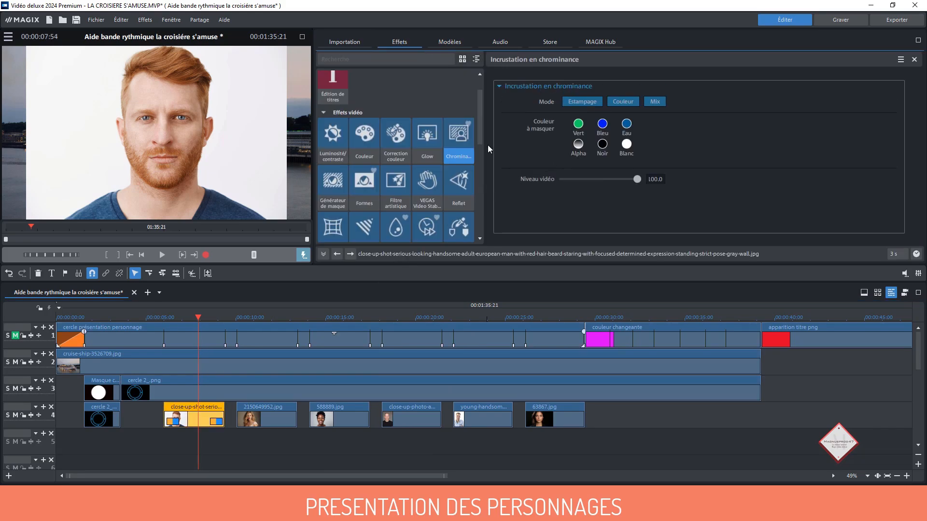
pyautogui.click(364, 199)
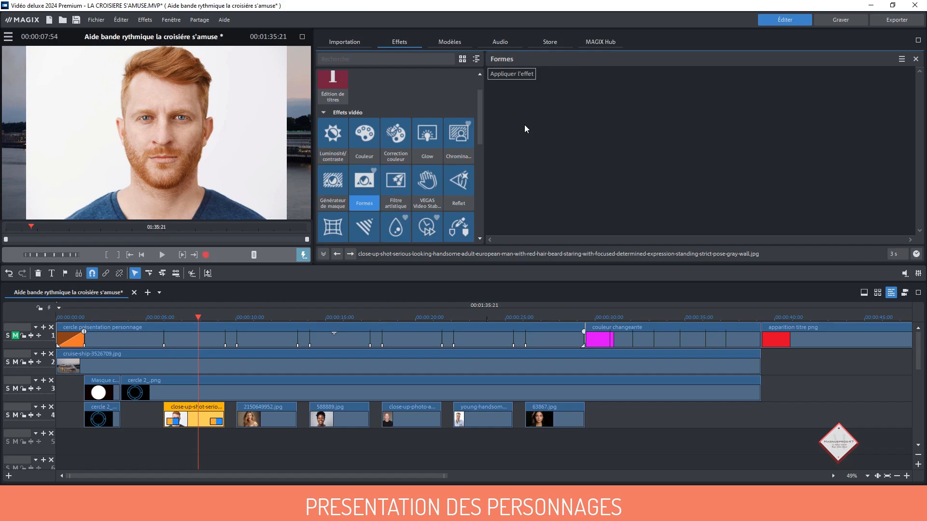
pyautogui.click(511, 73)
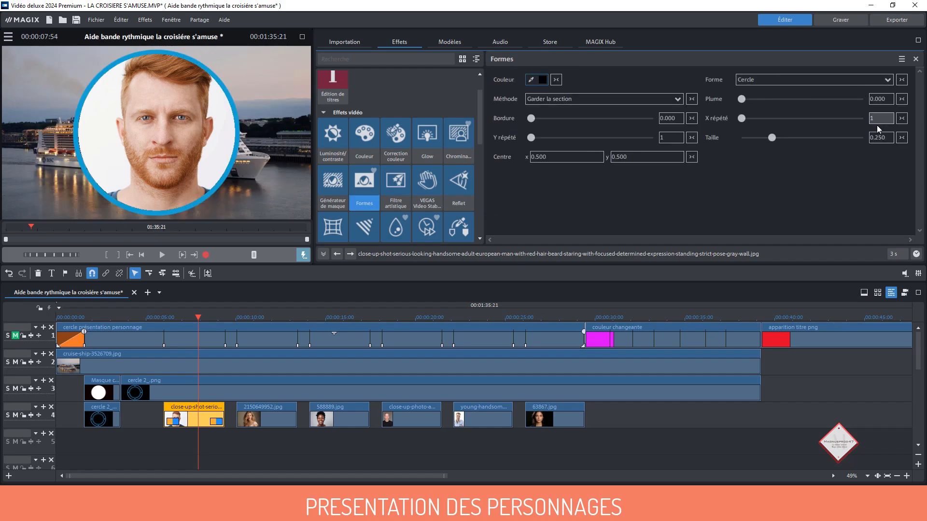
# Reduce the circle's Taille to about 0.195 to fit the photo inside the inner blue ring, and check the fit full screen
pyautogui.scroll(-14, 876, 137)
pyautogui.scroll(-20, 877, 139)
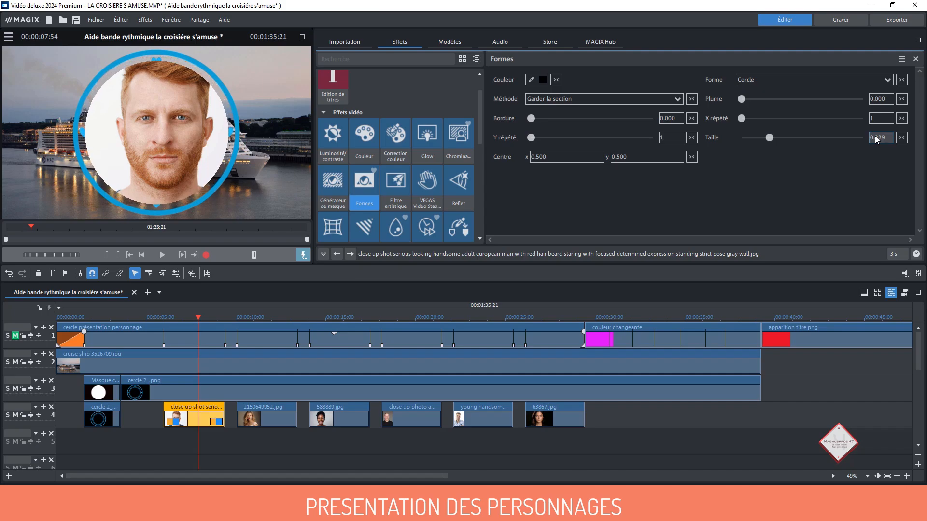
pyautogui.scroll(-15, 876, 139)
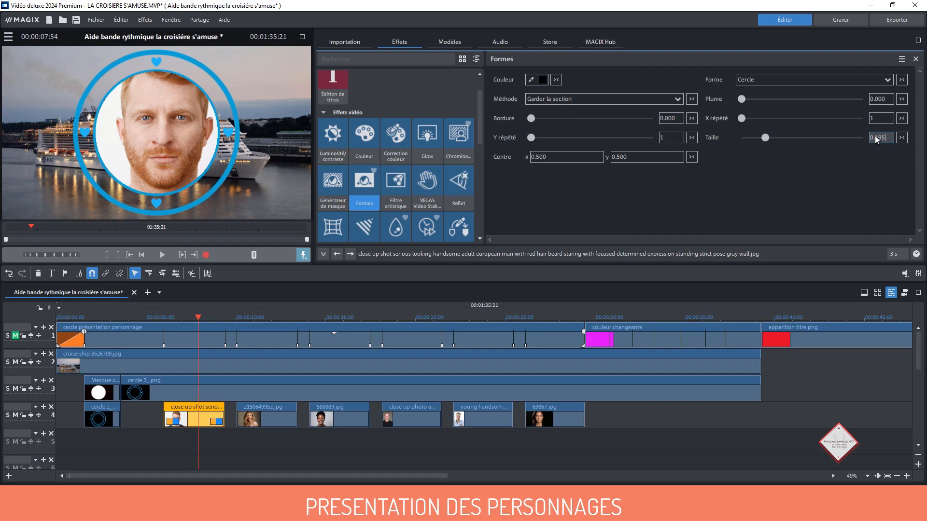
pyautogui.click(302, 37)
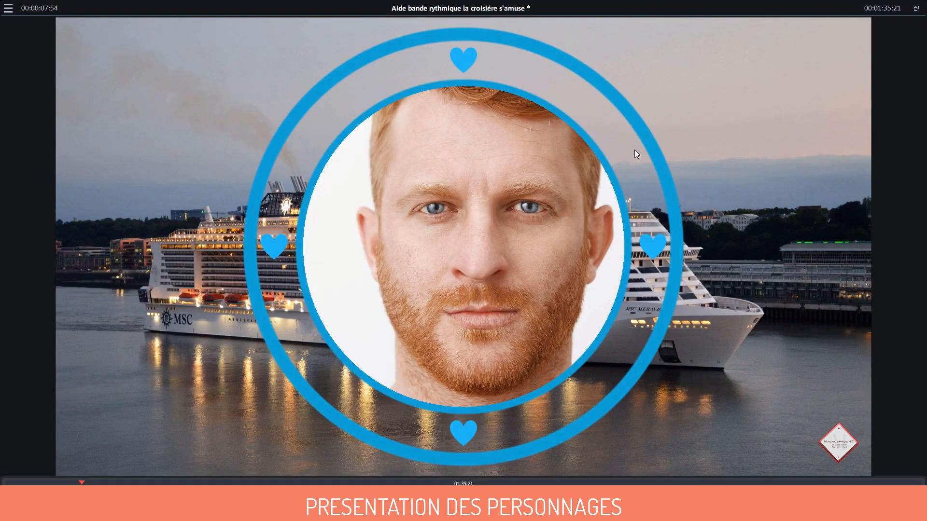
pyautogui.click(915, 9)
# Fine-tune the circle shape to Taille 0.194 and Centre x 0.513, y 0.499
pyautogui.scroll(-12, 627, 158)
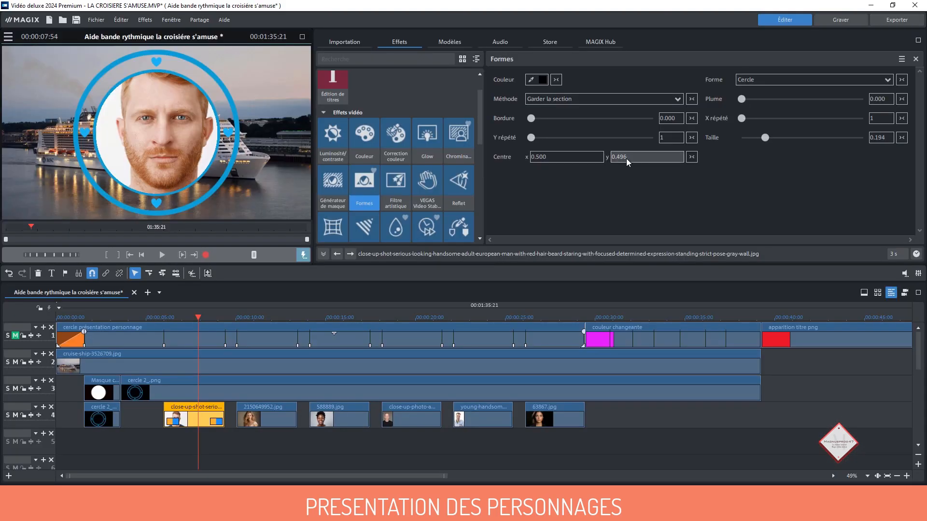
pyautogui.scroll(12, 627, 158)
pyautogui.scroll(-1, 627, 158)
pyautogui.scroll(-2, 564, 161)
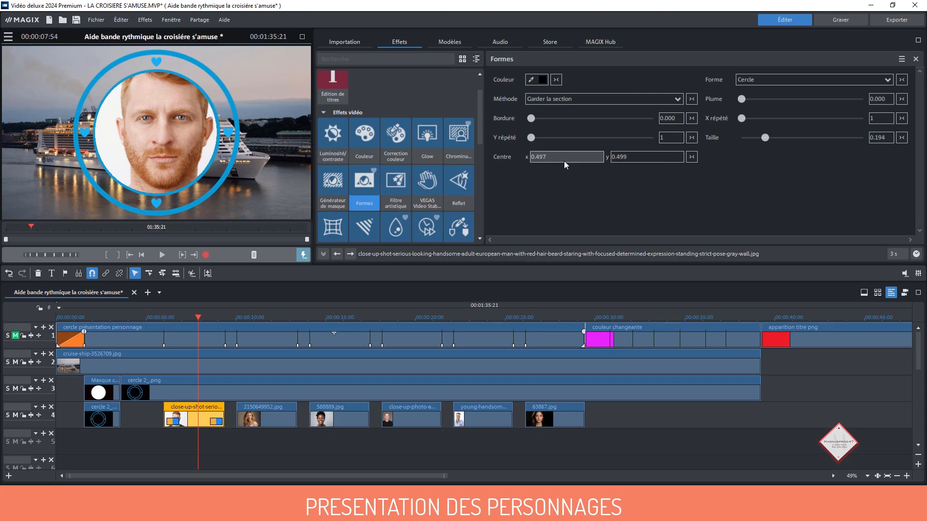
pyautogui.scroll(13, 564, 161)
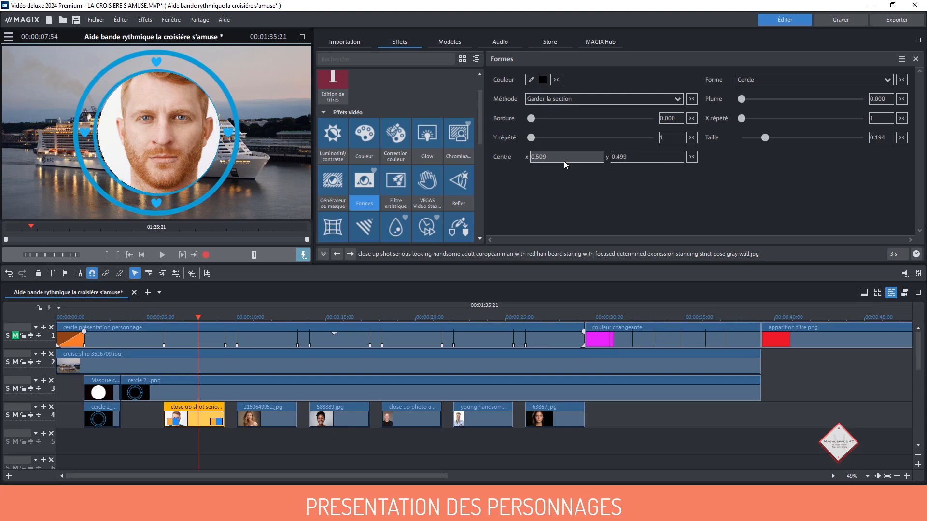
pyautogui.scroll(1, 564, 161)
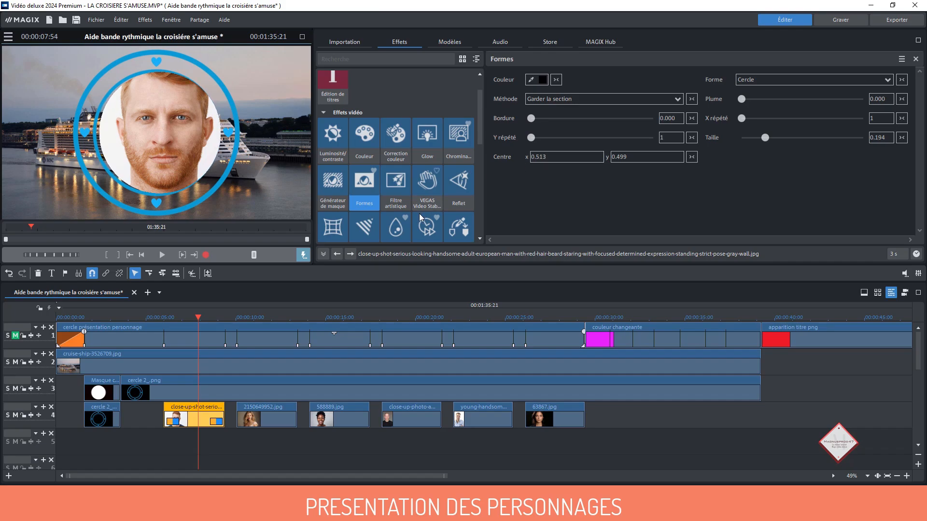
# Apply Taille/Position/Rotation to the photo, move it to -21 px horizontally and -6 px vertically, and check the framing full screen
pyautogui.scroll(-3, 398, 167)
pyautogui.scroll(-1, 397, 167)
pyautogui.click(332, 212)
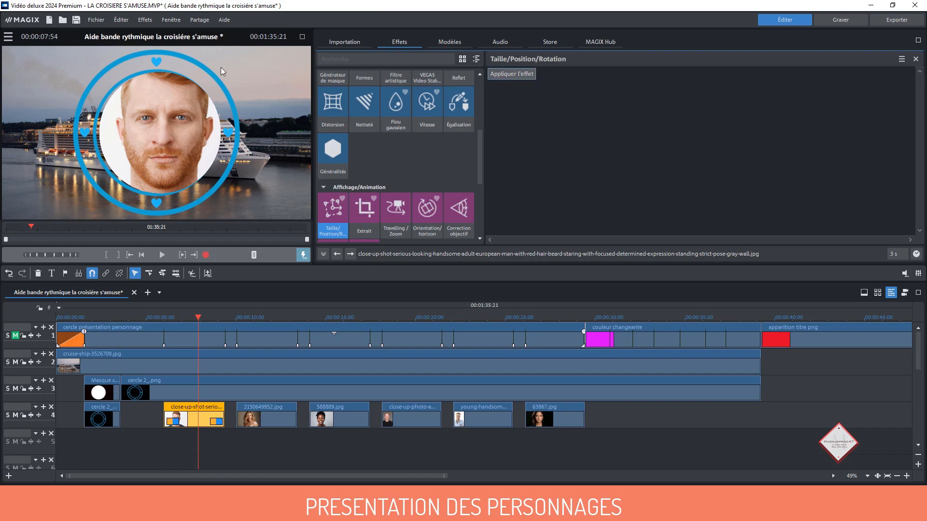
pyautogui.moveTo(168, 123); pyautogui.dragTo(164, 123)
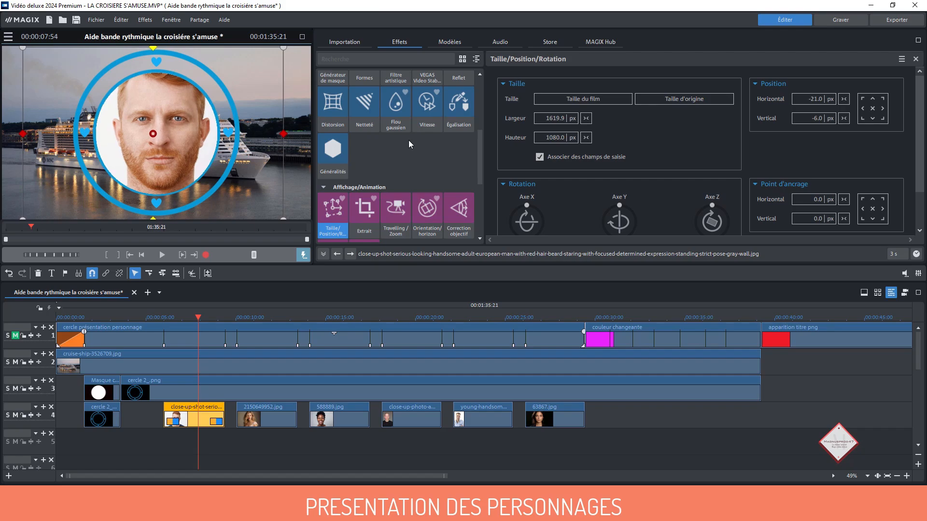
pyautogui.scroll(5, 440, 184)
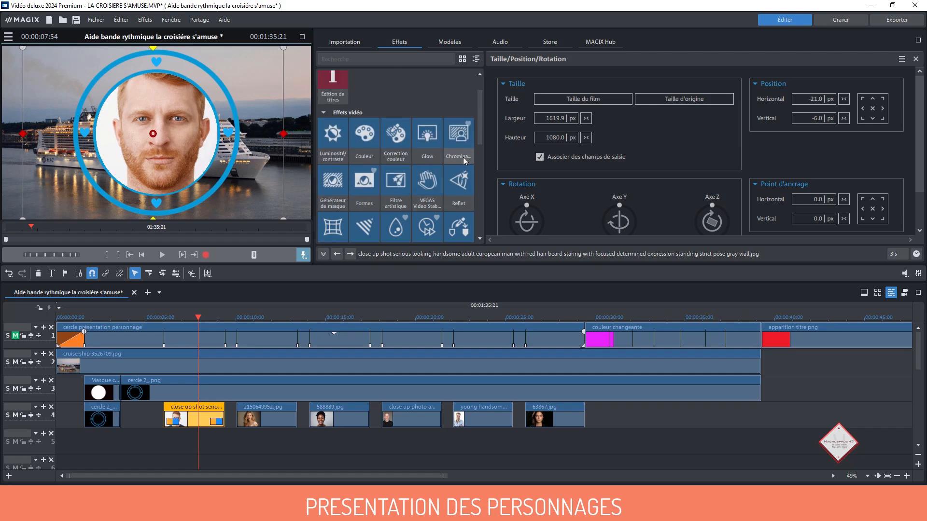
pyautogui.click(358, 192)
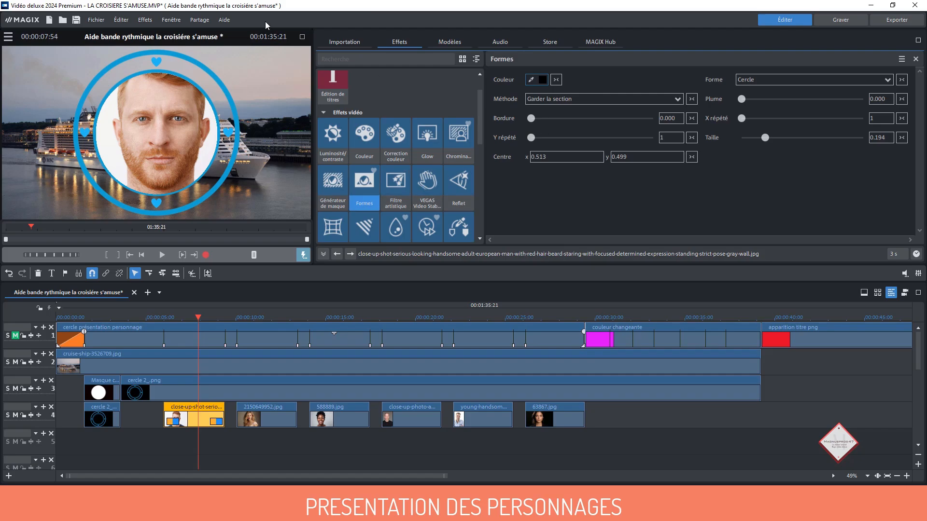
pyautogui.click(300, 37)
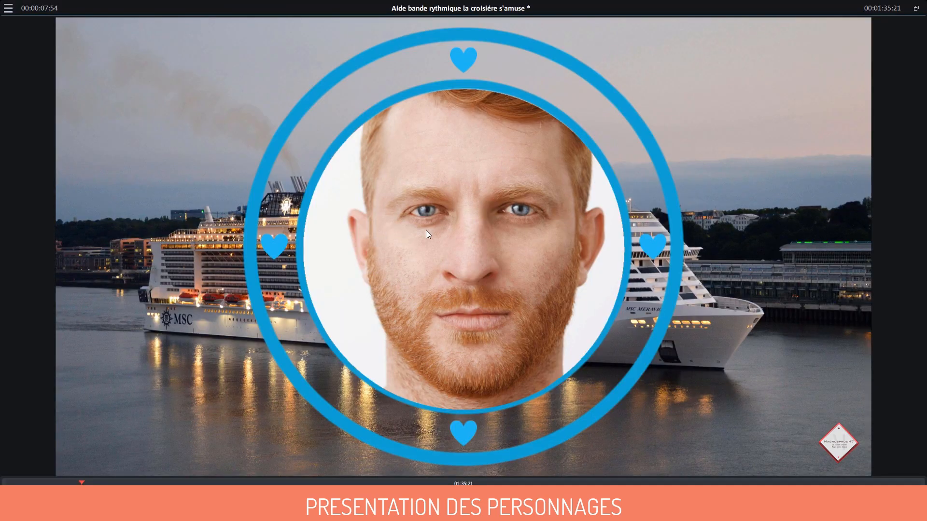
pyautogui.click(916, 8)
# Nudge the photo in the full-screen preview to position -21 px horizontal and 1.9 px vertical
pyautogui.scroll(-5, 345, 203)
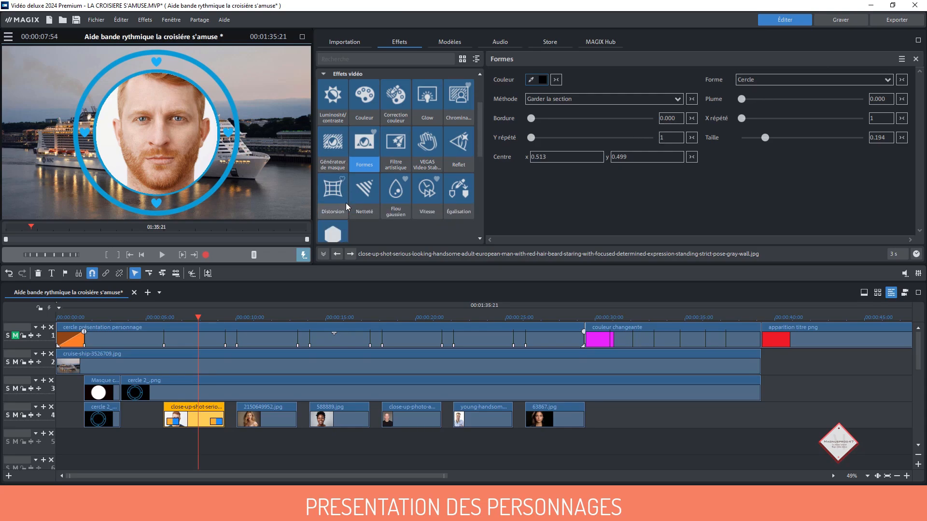
pyautogui.click(333, 199)
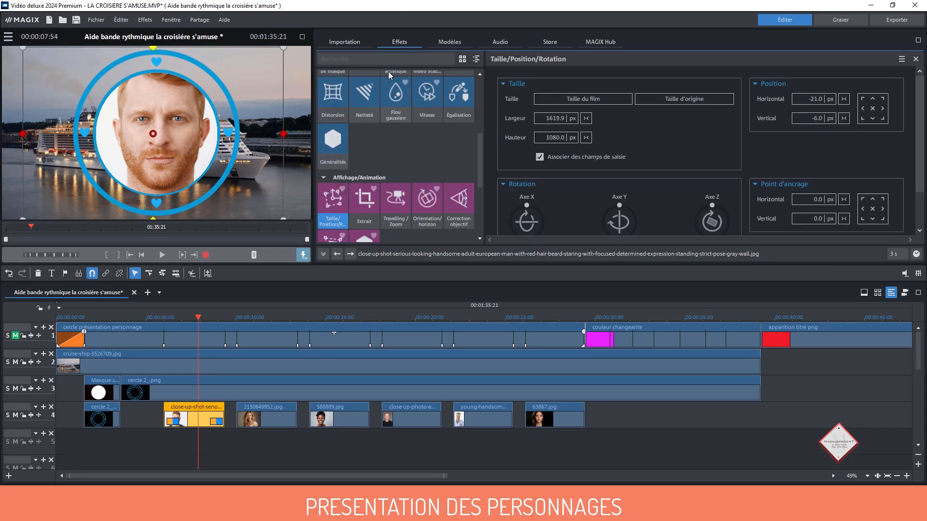
pyautogui.click(302, 36)
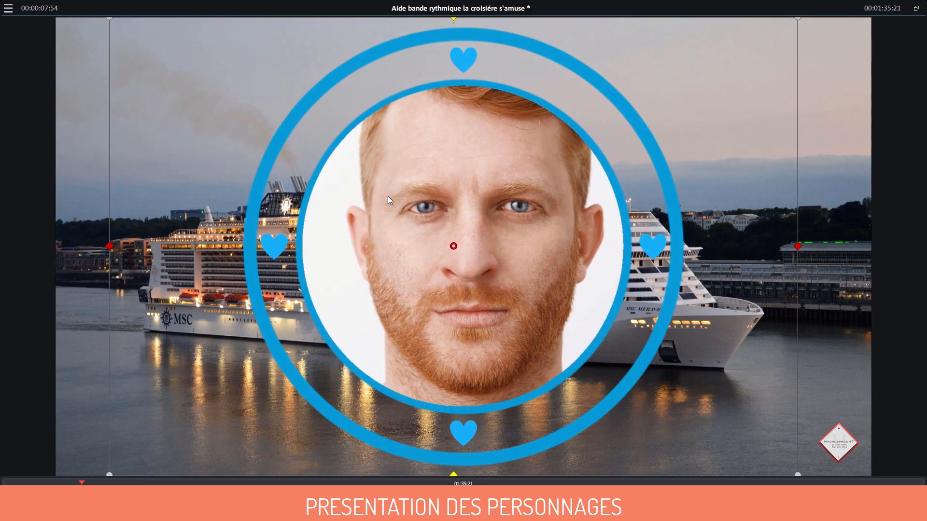
pyautogui.moveTo(388, 196); pyautogui.dragTo(389, 197)
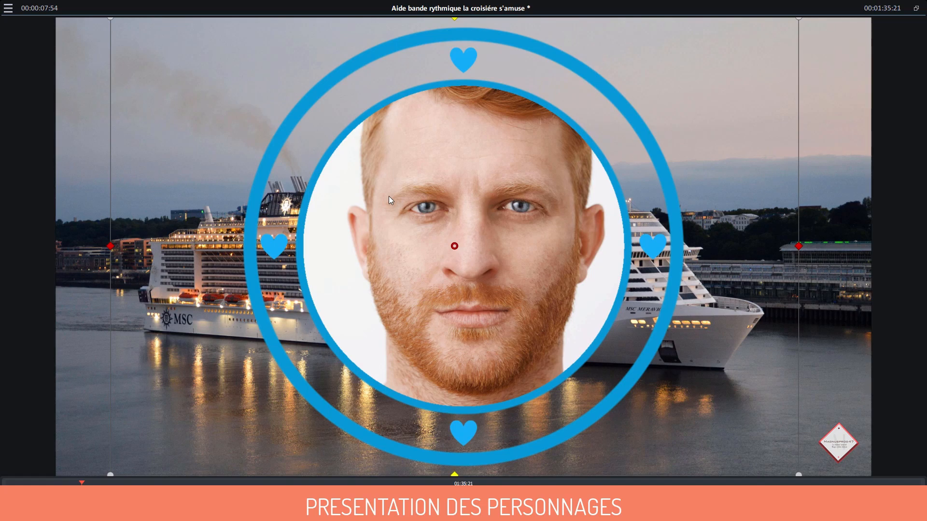
pyautogui.click(916, 8)
# Set the Formes effect's Plume to 0.020 on the red-haired man's photo and check the softened edge full screen
pyautogui.scroll(5, 434, 167)
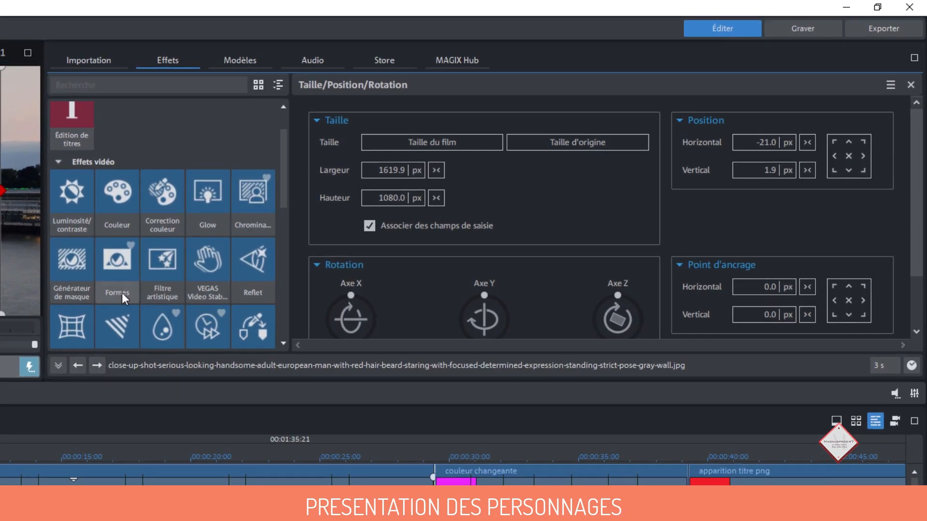
pyautogui.click(120, 292)
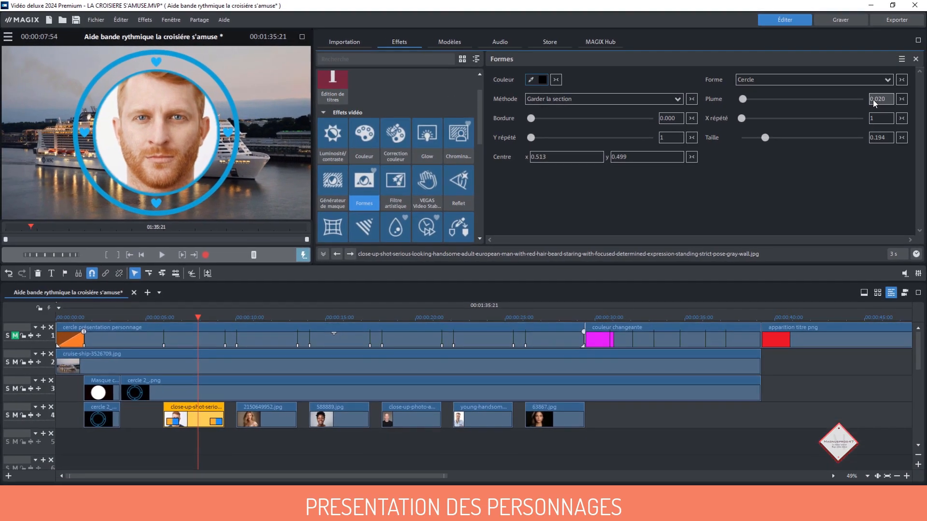
pyautogui.moveTo(849, 143); pyautogui.dragTo(781, 144)
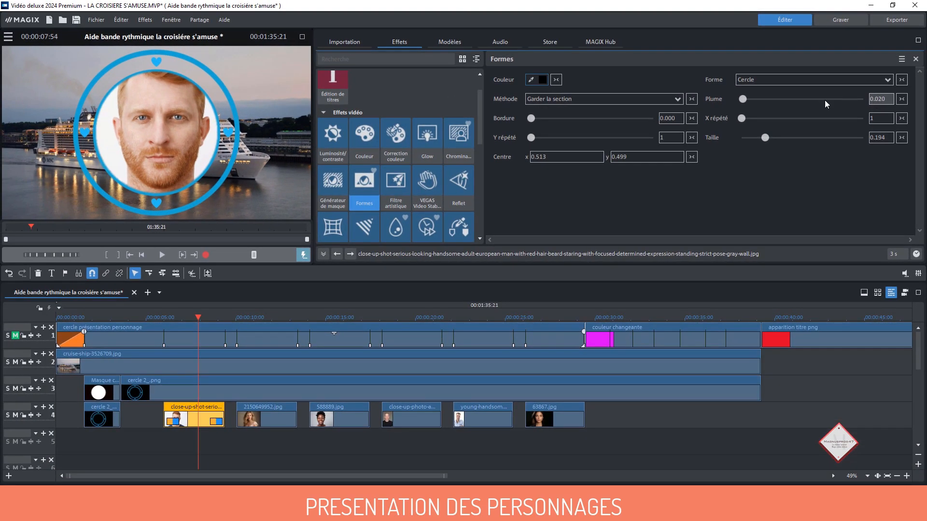
pyautogui.click(302, 37)
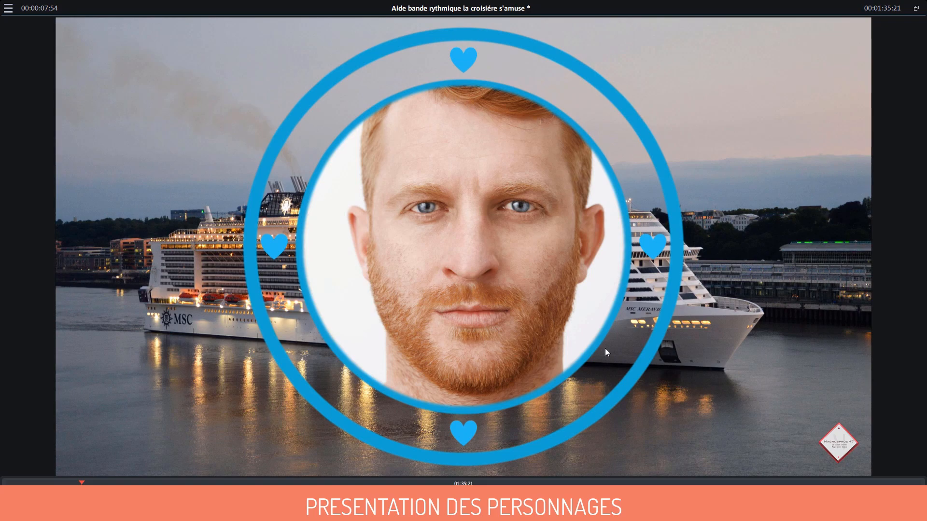
pyautogui.click(916, 9)
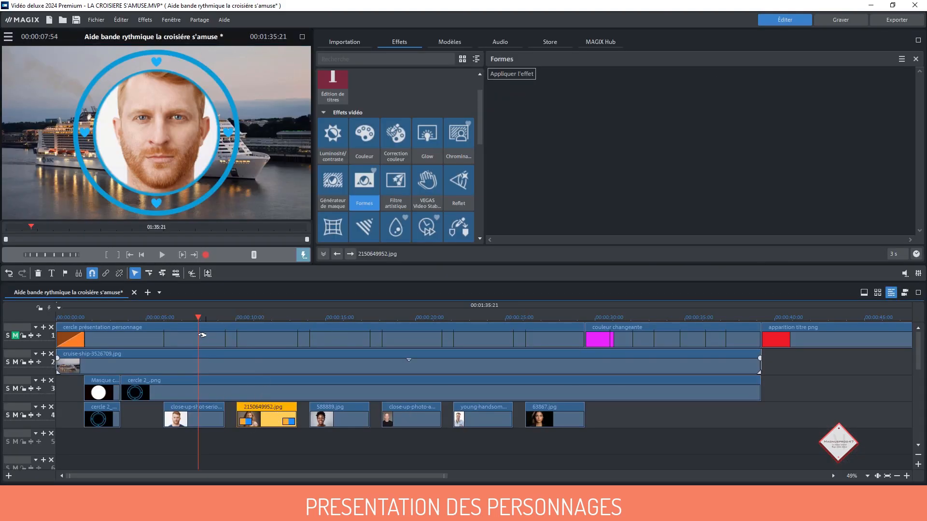
# Copy the Filtre anti-entrelacement, Formes and Taille/Position/Rotation video effects from the red-haired man's photo, with the playhead at 00:00:11:26
pyautogui.moveTo(199, 335); pyautogui.dragTo(261, 335)
pyautogui.click(202, 419)
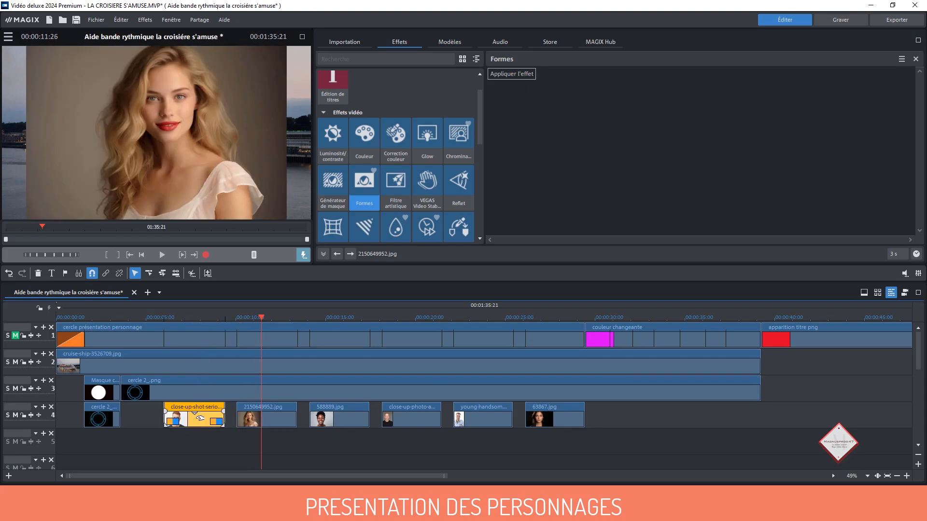
pyautogui.rightClick(203, 422)
pyautogui.moveTo(252, 316)
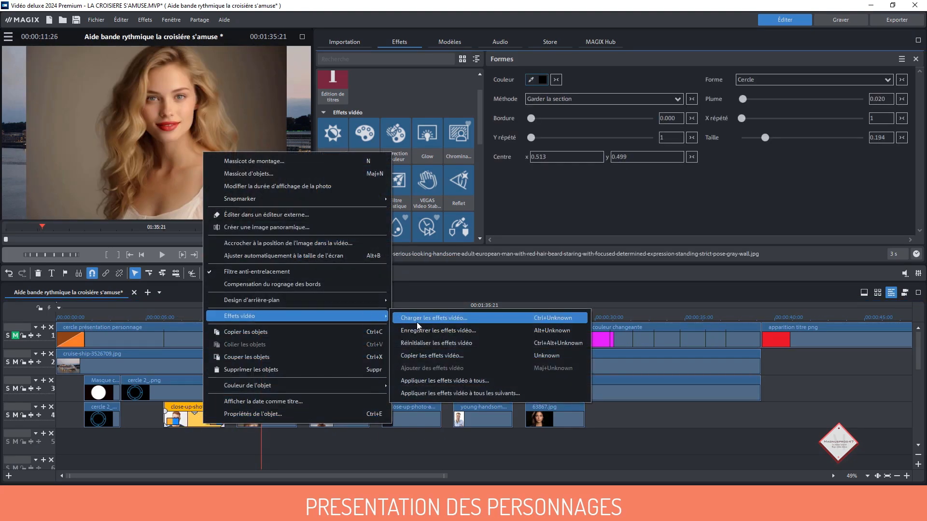
pyautogui.click(416, 355)
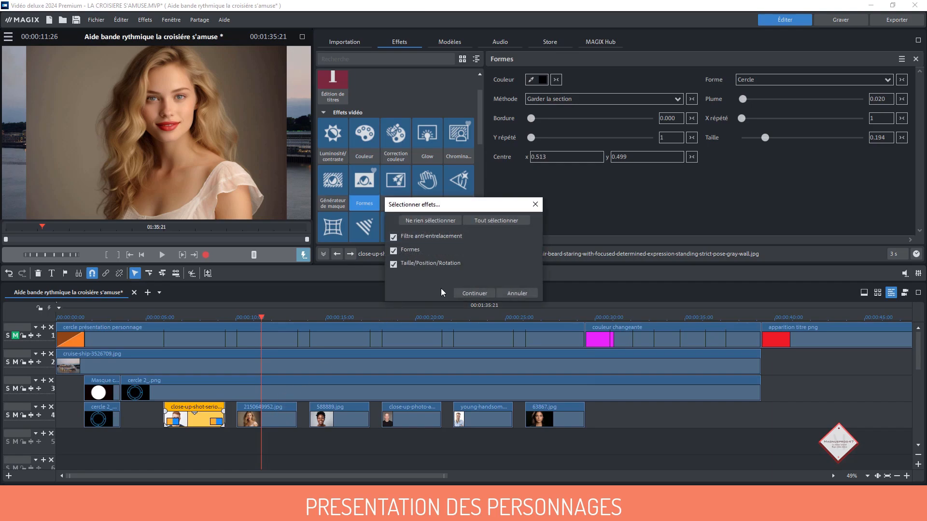
pyautogui.click(473, 293)
# Add the copied video effects to the blonde woman's photo 2150649952.jpg and check the result full screen
pyautogui.click(278, 419)
pyautogui.rightClick(276, 420)
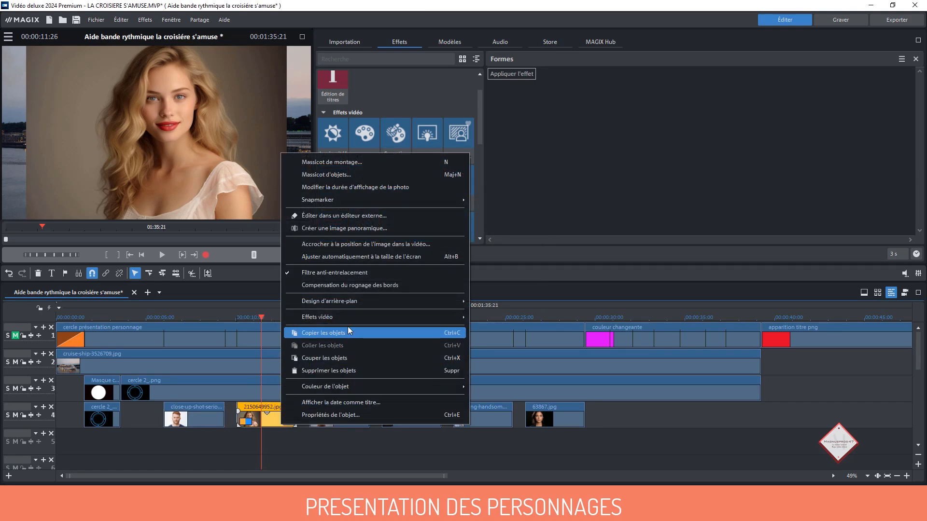
pyautogui.moveTo(353, 318)
pyautogui.click(500, 369)
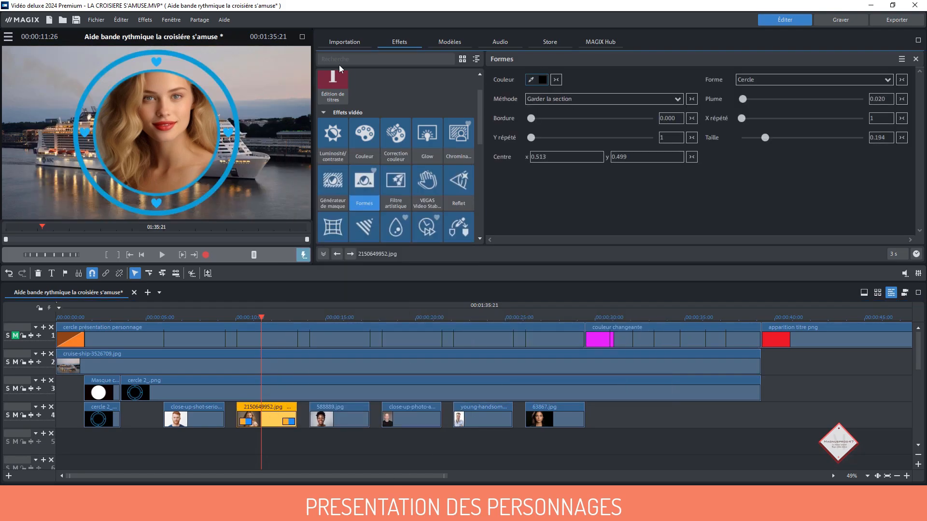
pyautogui.click(302, 38)
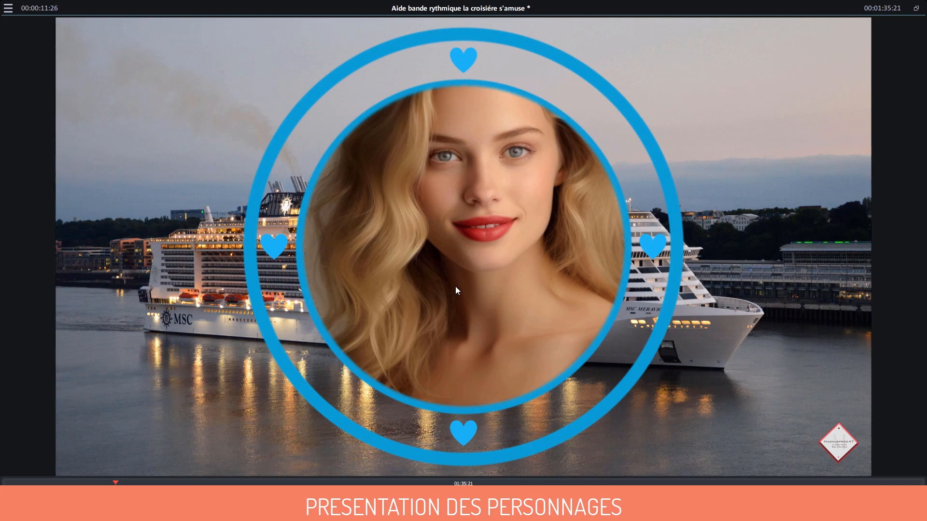
pyautogui.click(916, 9)
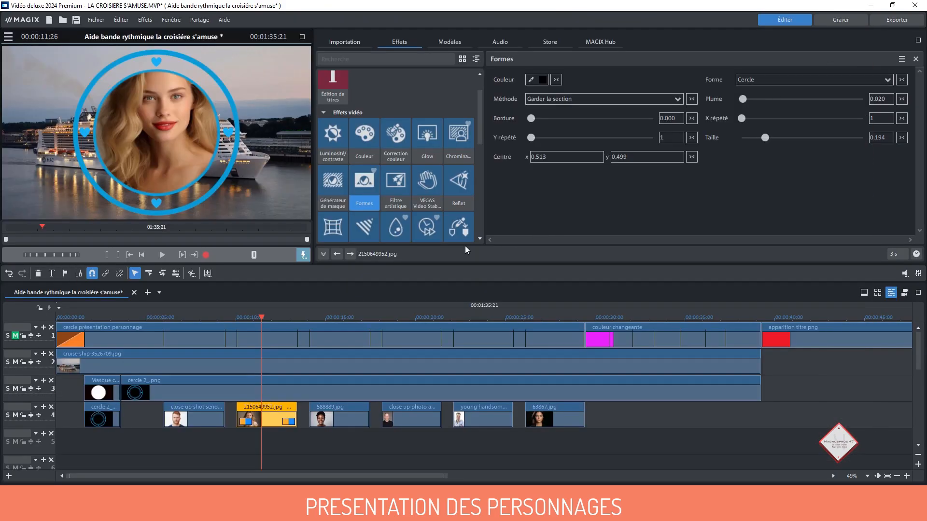
# Open the Taille/Position/Rotation settings of the blonde woman's photo and examine its framing in the full-screen preview
pyautogui.scroll(-5, 364, 202)
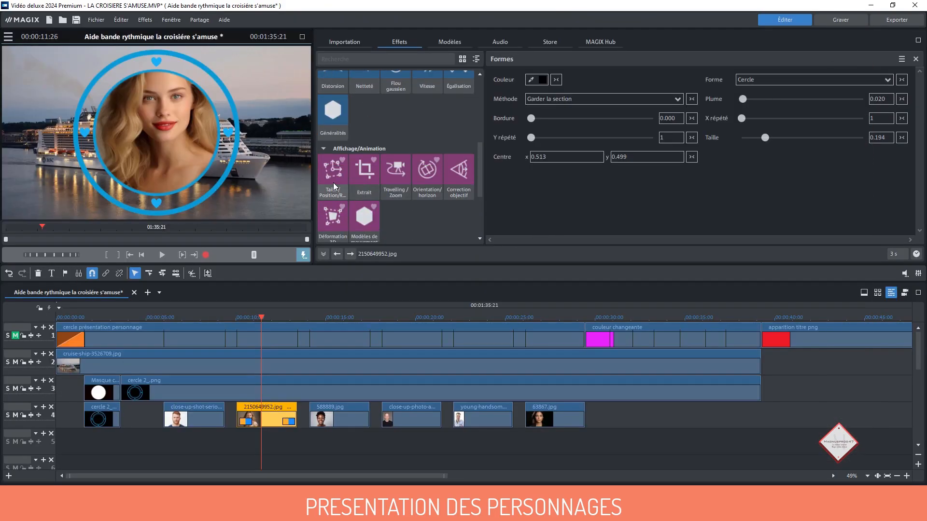
pyautogui.click(333, 183)
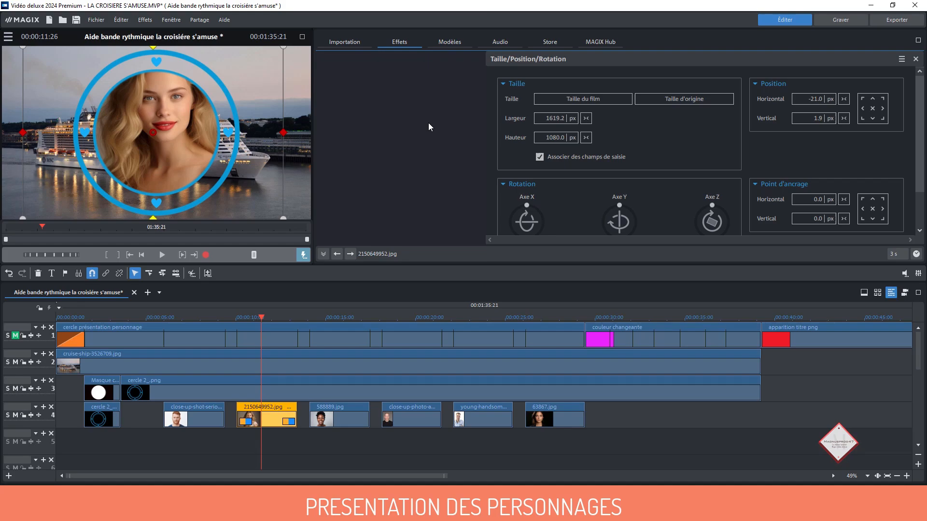
pyautogui.click(302, 37)
pyautogui.moveTo(423, 251); pyautogui.dragTo(422, 252)
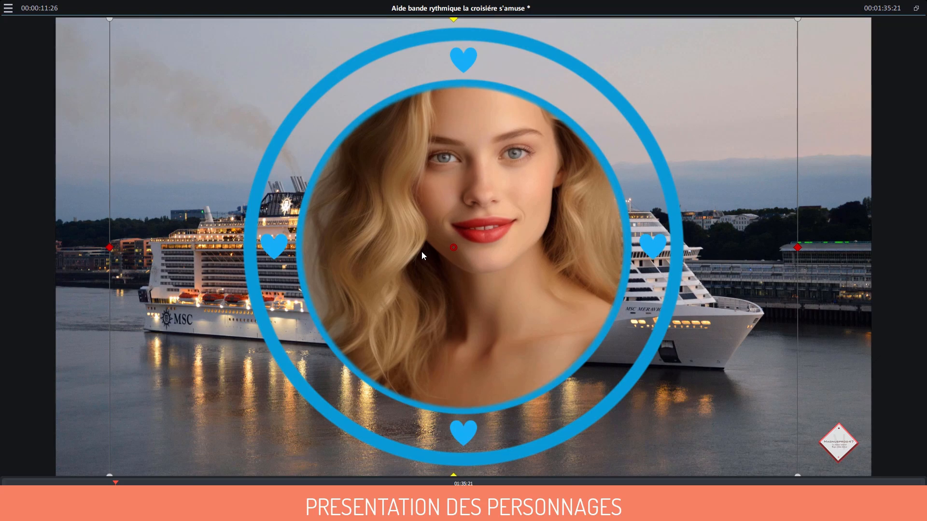
pyautogui.click(918, 8)
pyautogui.click(553, 449)
# Add the copied video effects to the third character's photo, 588889.jpg, with the playhead at 00:00:15:31
pyautogui.click(352, 412)
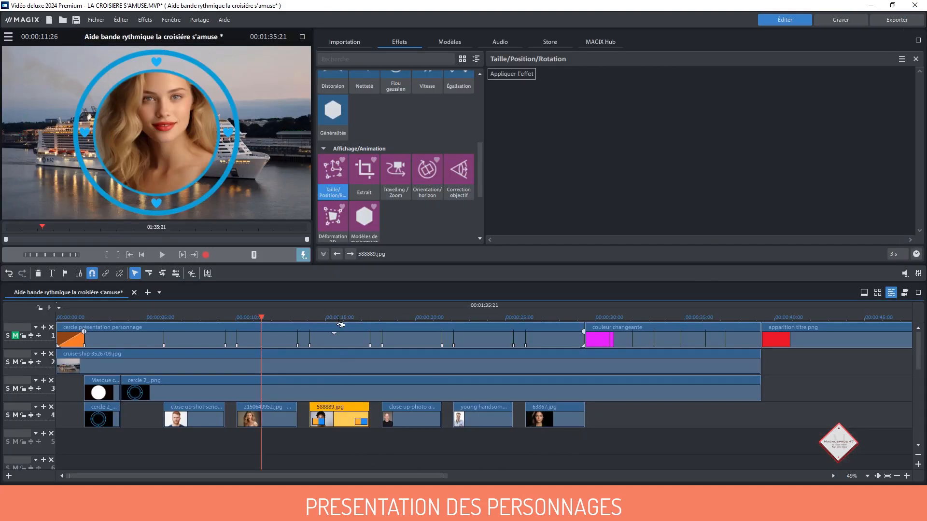
pyautogui.click(335, 415)
pyautogui.rightClick(344, 417)
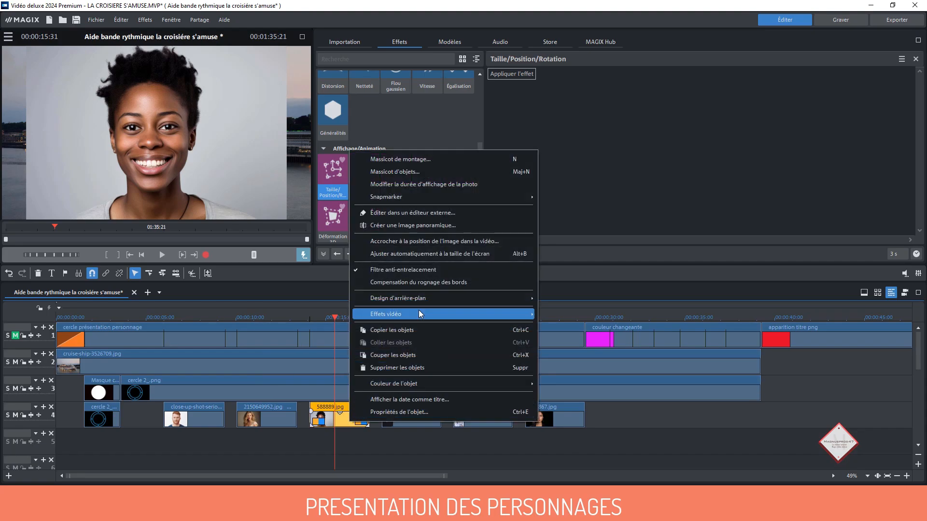
pyautogui.moveTo(419, 312)
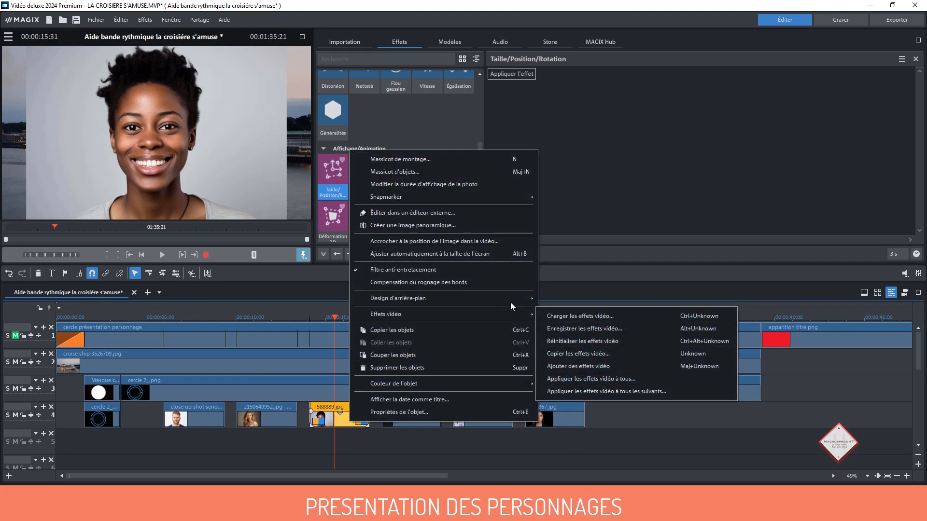
pyautogui.click(576, 367)
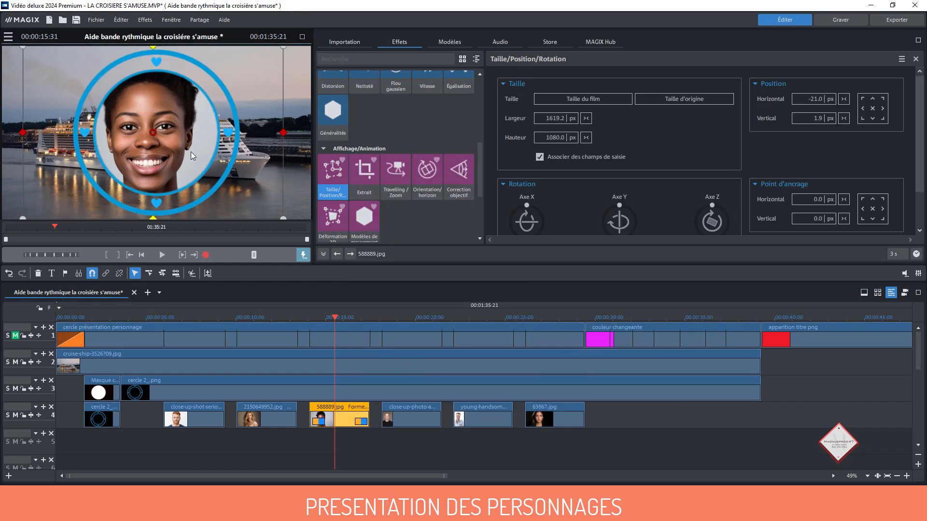
pyautogui.moveTo(190, 152); pyautogui.dragTo(190, 151)
# Adjust the Formes effect on 588889.jpg to Centre x 0.479, y 0.506
pyautogui.scroll(4, 344, 141)
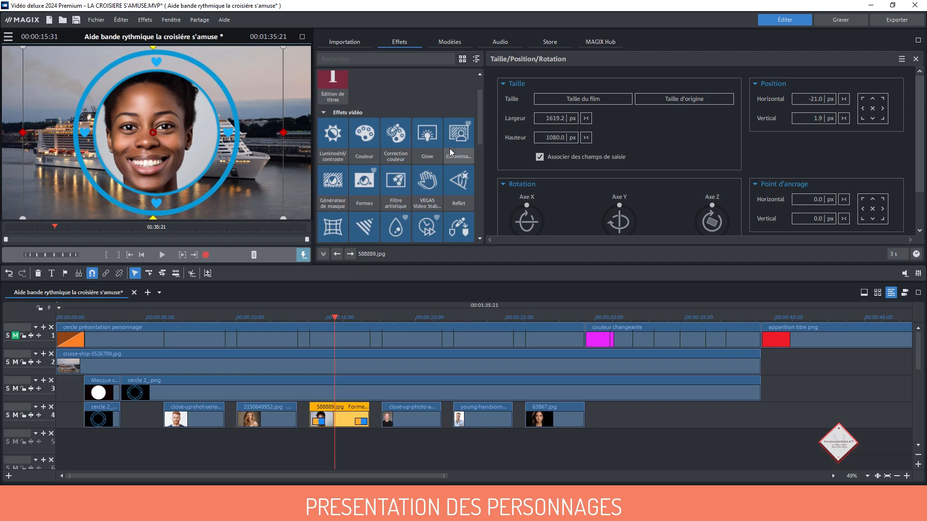
pyautogui.click(364, 199)
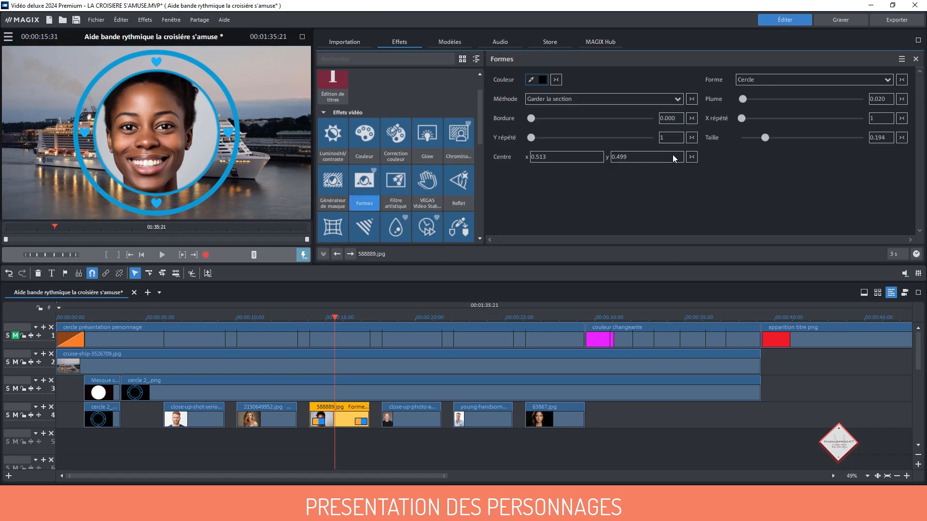
pyautogui.scroll(-11, 569, 158)
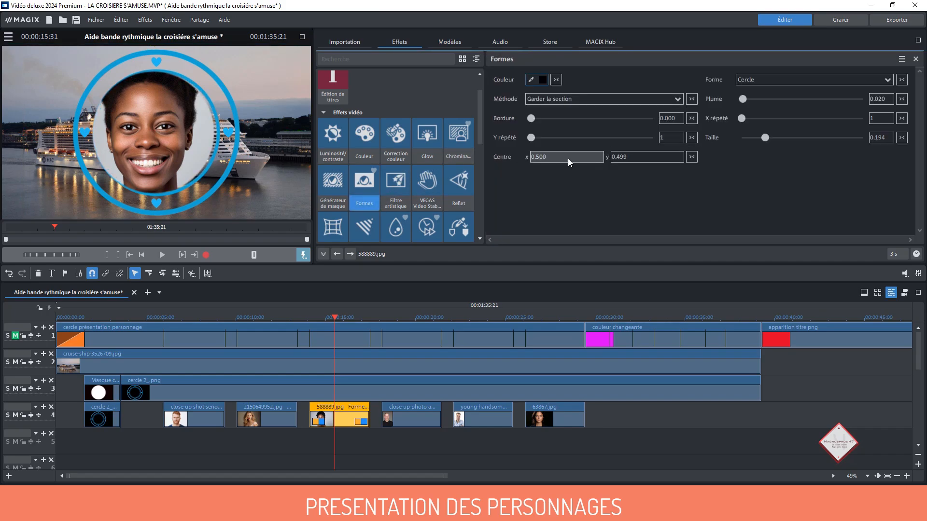
pyautogui.scroll(-5, 568, 159)
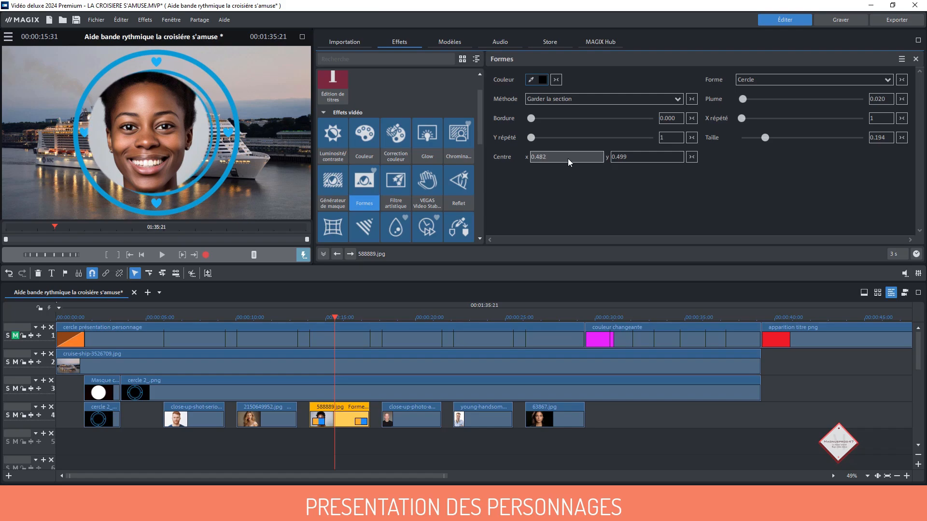
pyautogui.scroll(5, 622, 158)
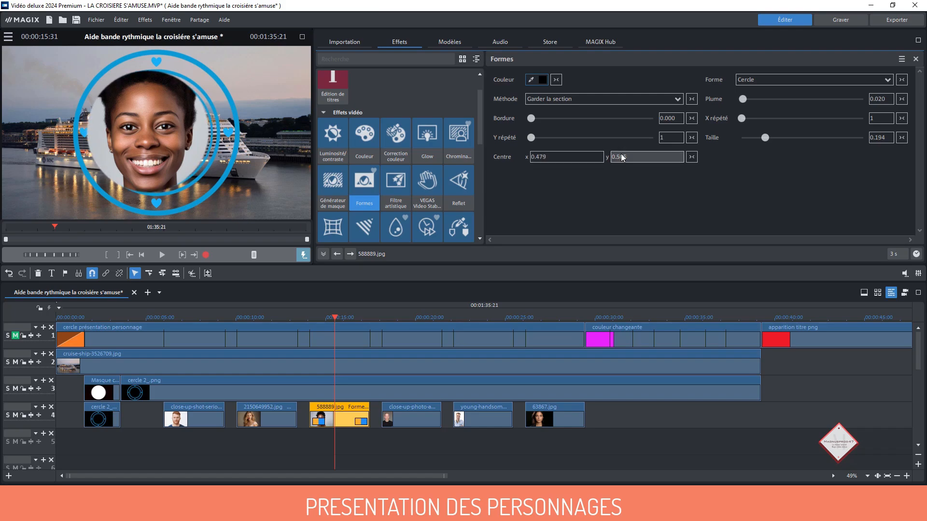
pyautogui.scroll(3, 623, 157)
# Reposition 588889.jpg in the full-screen preview to about 33.5 px horizontal and -7.1 px vertical with Taille/Position/Rotation
pyautogui.scroll(-4, 442, 174)
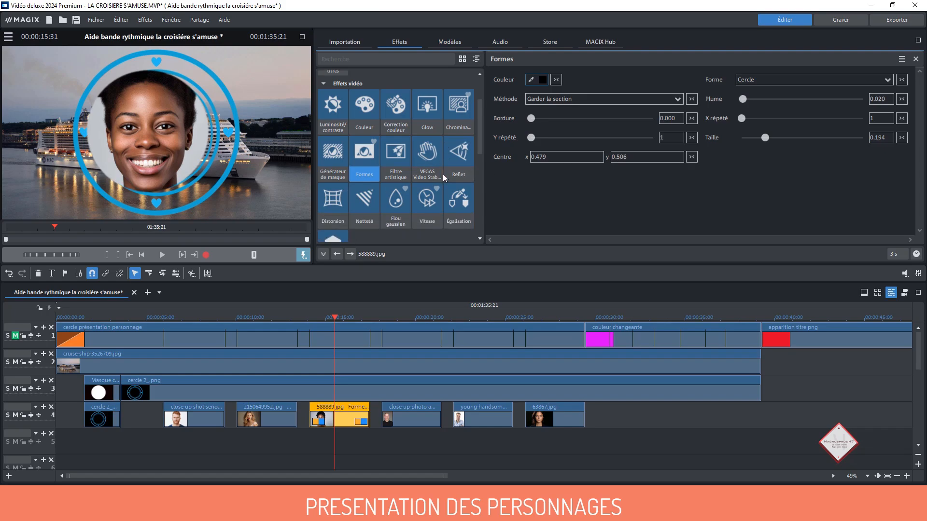
pyautogui.click(329, 218)
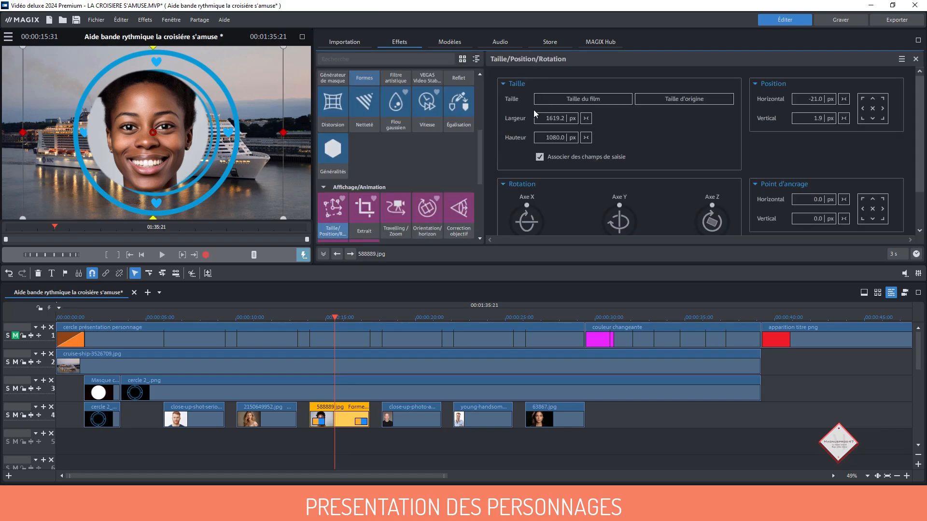
pyautogui.click(302, 37)
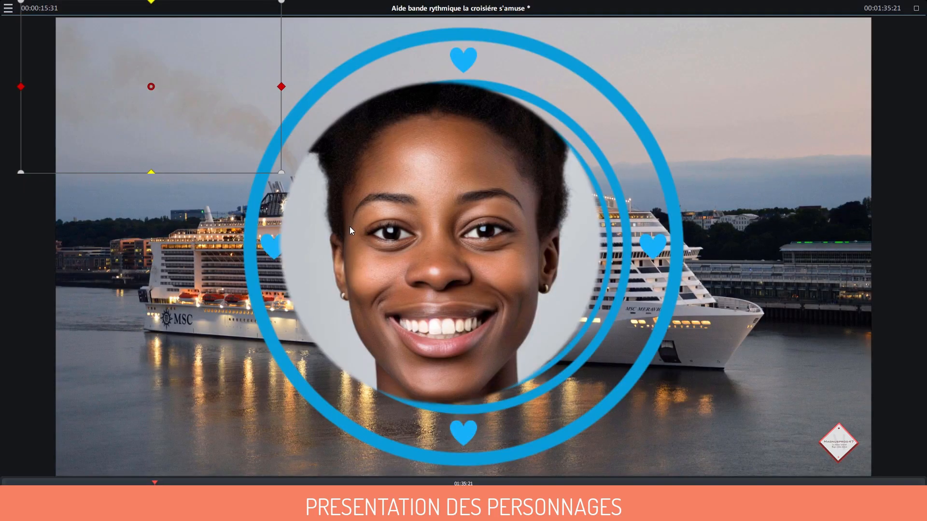
pyautogui.moveTo(419, 236); pyautogui.dragTo(432, 239)
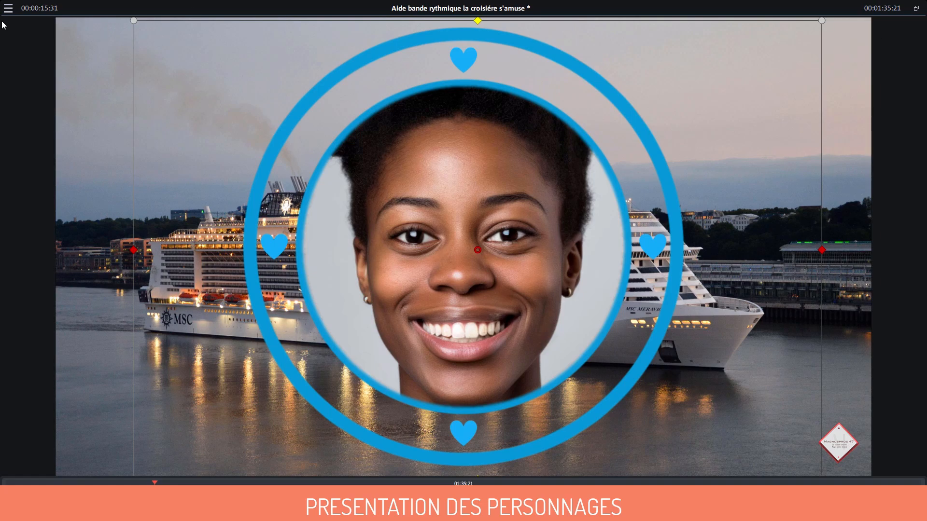
# Set the preview zoom to 75% and enlarge 588889.jpg to about 1631.5 x 1088.2 px
pyautogui.click(8, 8)
pyautogui.click(21, 108)
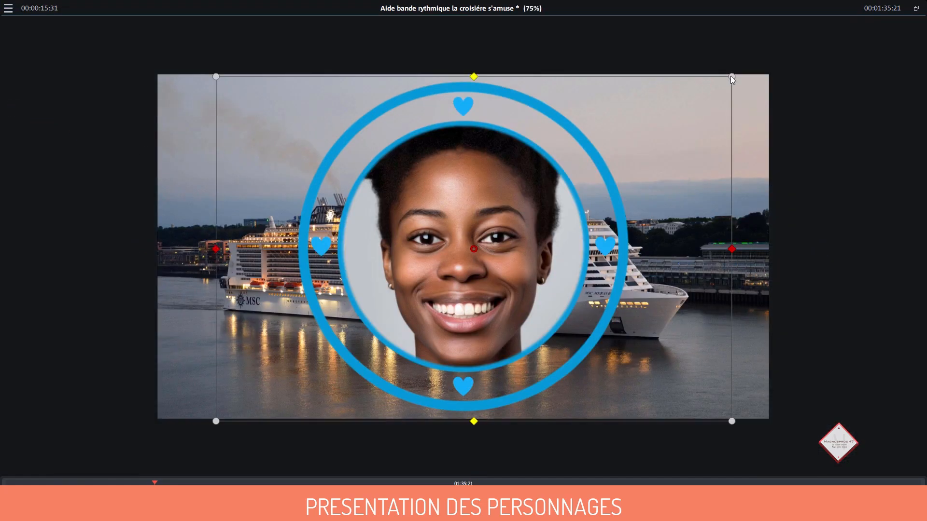
pyautogui.moveTo(731, 76); pyautogui.dragTo(733, 75)
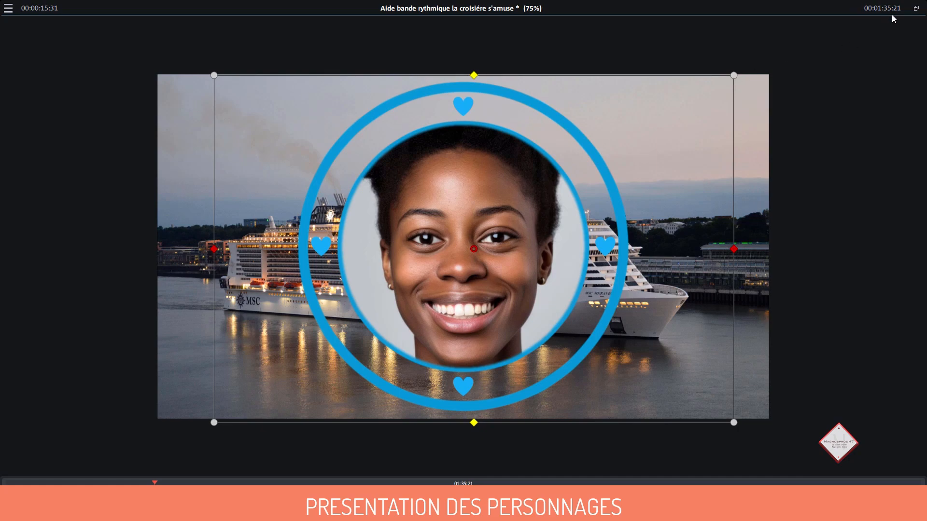
pyautogui.click(916, 9)
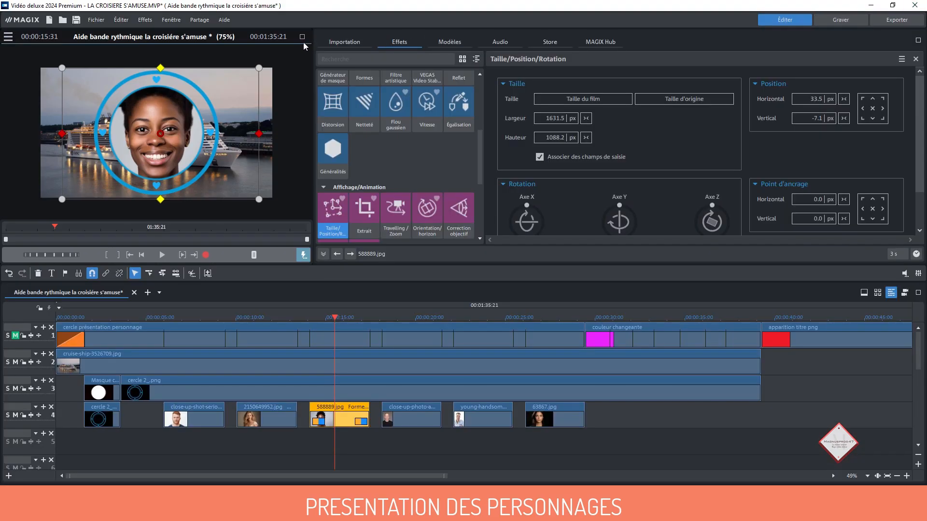
pyautogui.click(605, 459)
# Select the black-shirted man's photo at 00:00:19:12, check it full screen, and apply Taille/Position/Rotation to it
pyautogui.click(401, 318)
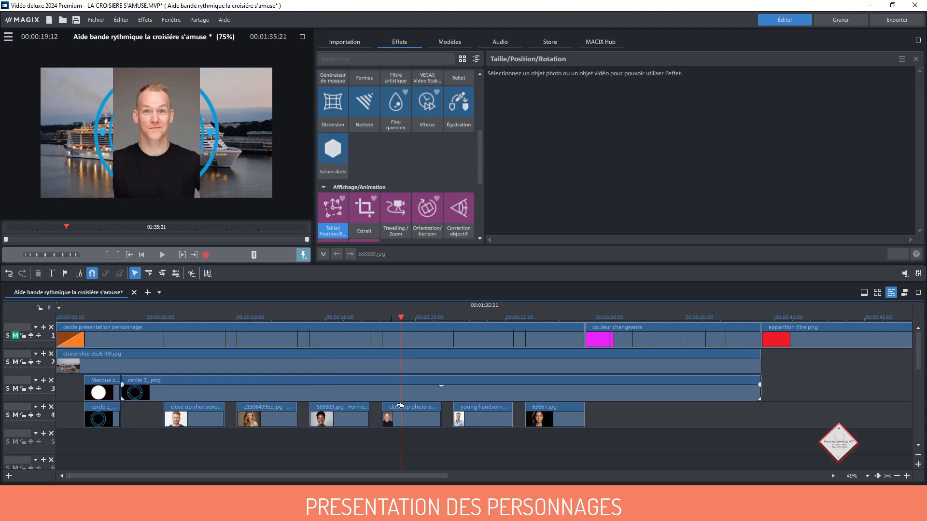
pyautogui.click(401, 406)
pyautogui.rightClick(409, 421)
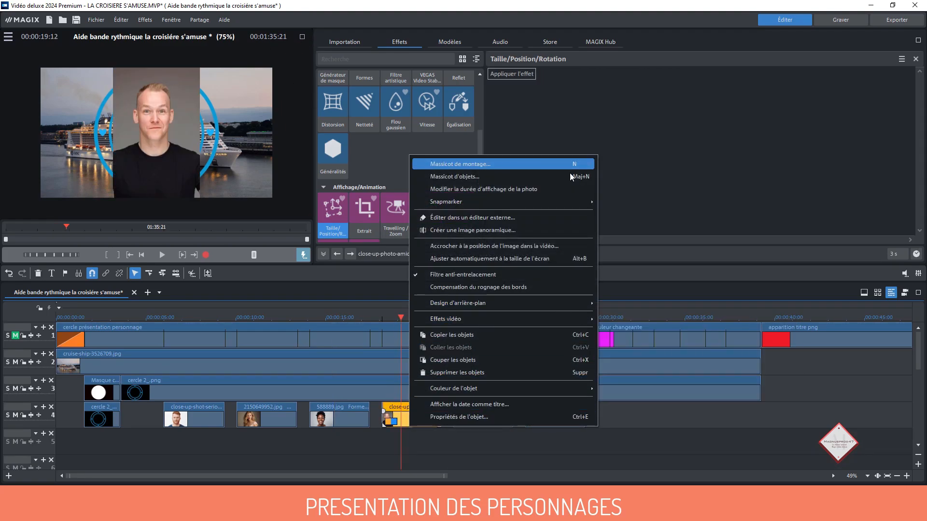
pyautogui.click(672, 170)
pyautogui.click(302, 38)
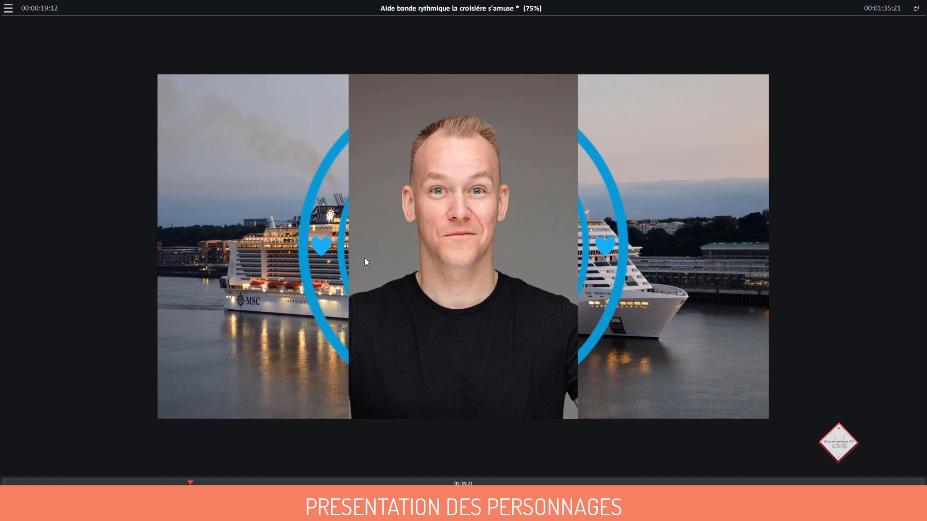
pyautogui.click(916, 8)
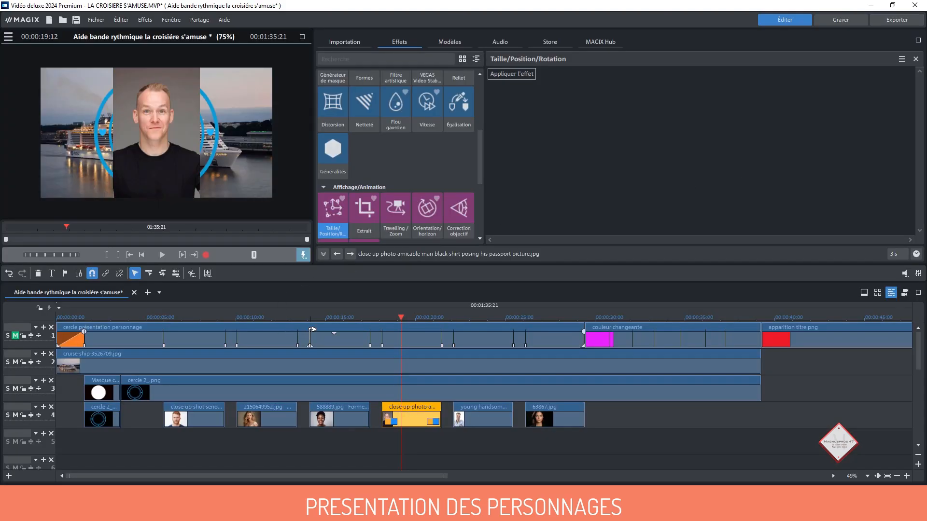
pyautogui.click(521, 74)
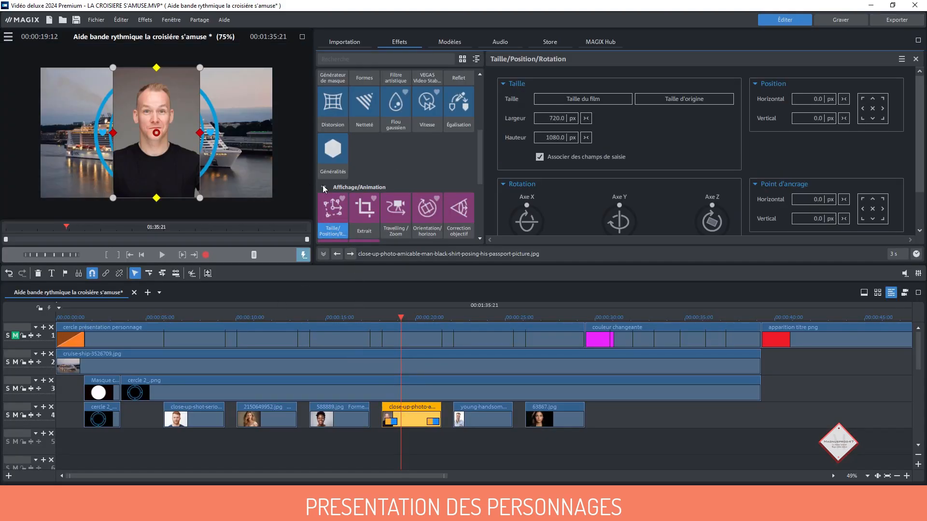
# Enlarge the black-shirted man's photo to about 824 x 1236 px and move it to about 6 px horizontal, -106 px vertical
pyautogui.click(302, 37)
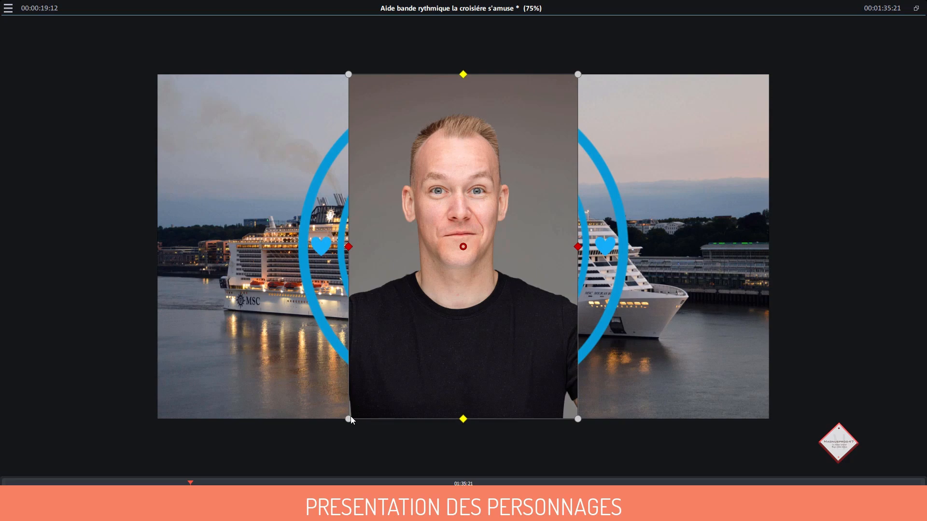
pyautogui.moveTo(347, 418); pyautogui.dragTo(332, 431)
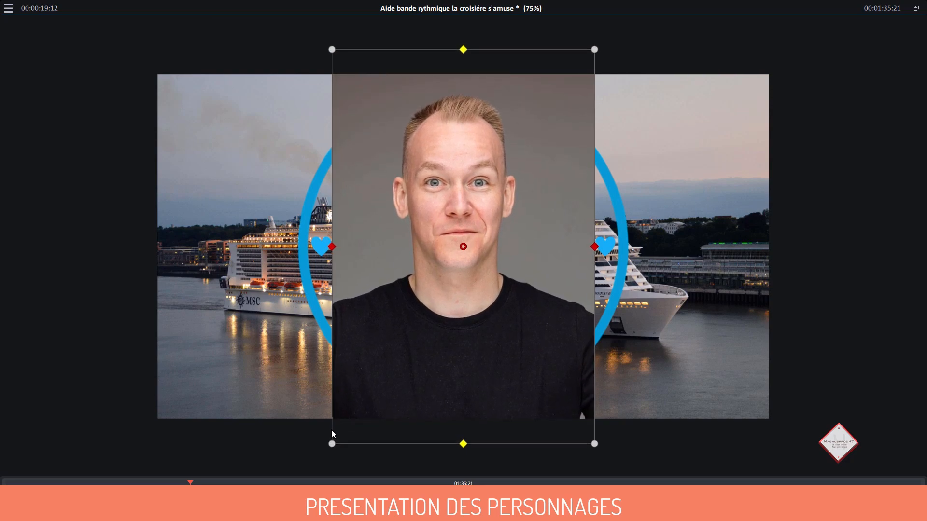
pyautogui.moveTo(446, 304); pyautogui.dragTo(449, 335)
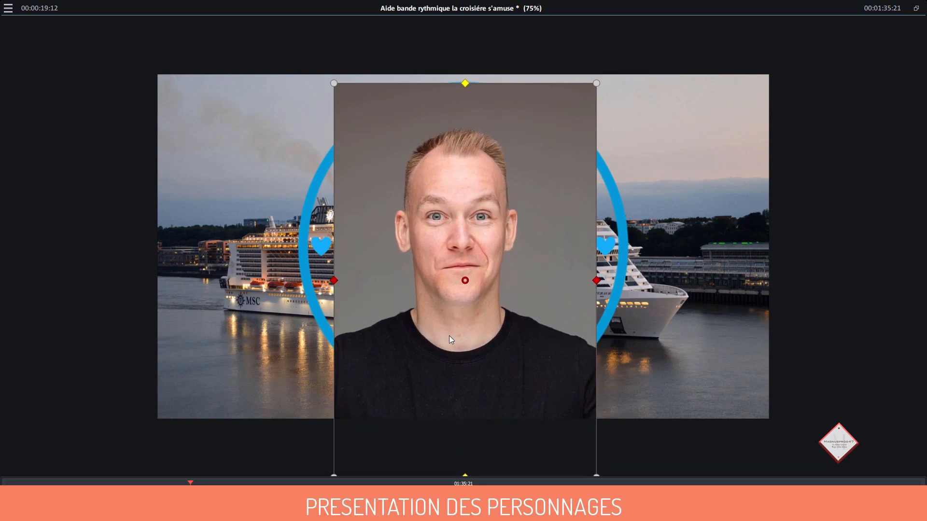
pyautogui.click(916, 8)
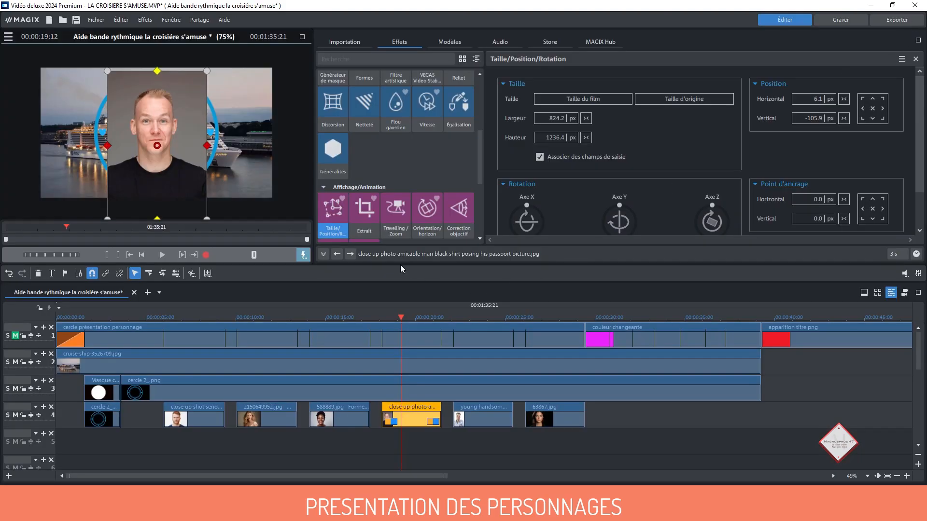
# Apply a Formes circle to the black-shirted man's photo with centre x 0.495, y 0.585 and Plume 0.020, and check it full screen
pyautogui.scroll(5, 475, 154)
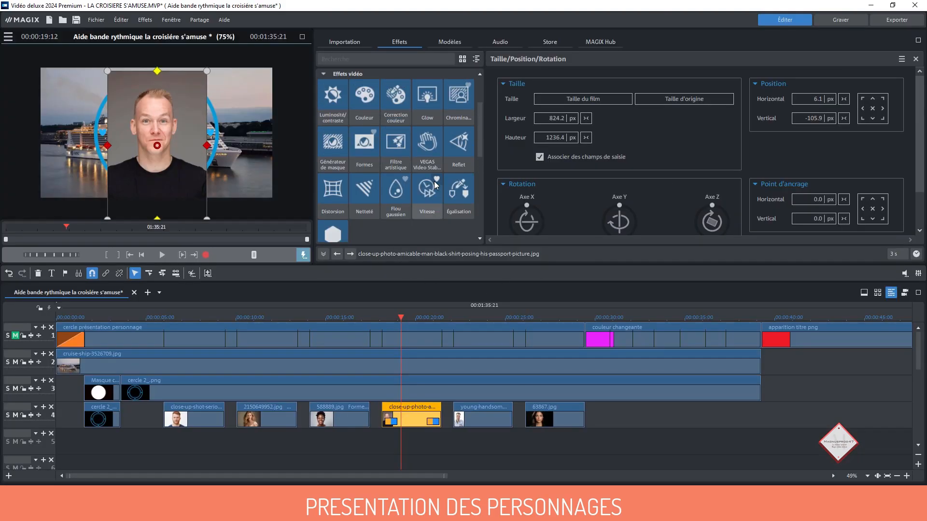
pyautogui.click(364, 167)
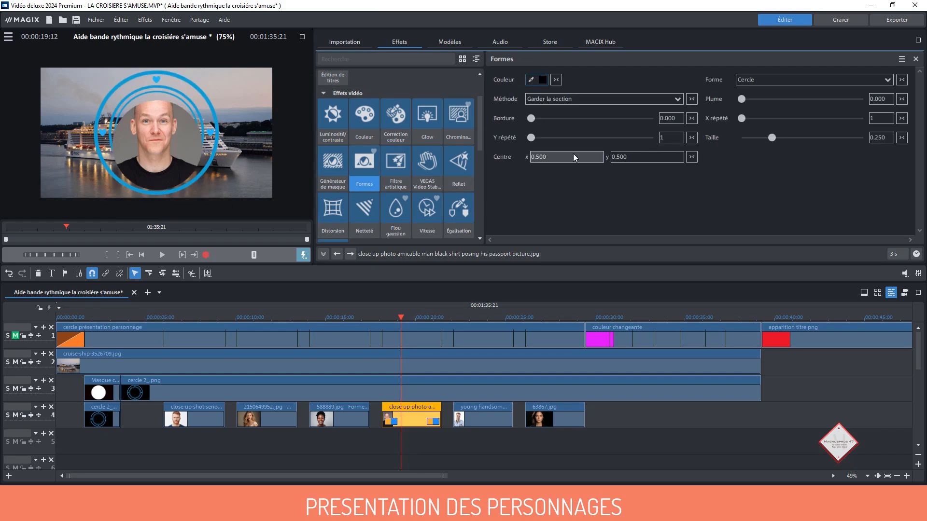
pyautogui.moveTo(573, 154); pyautogui.dragTo(637, 109)
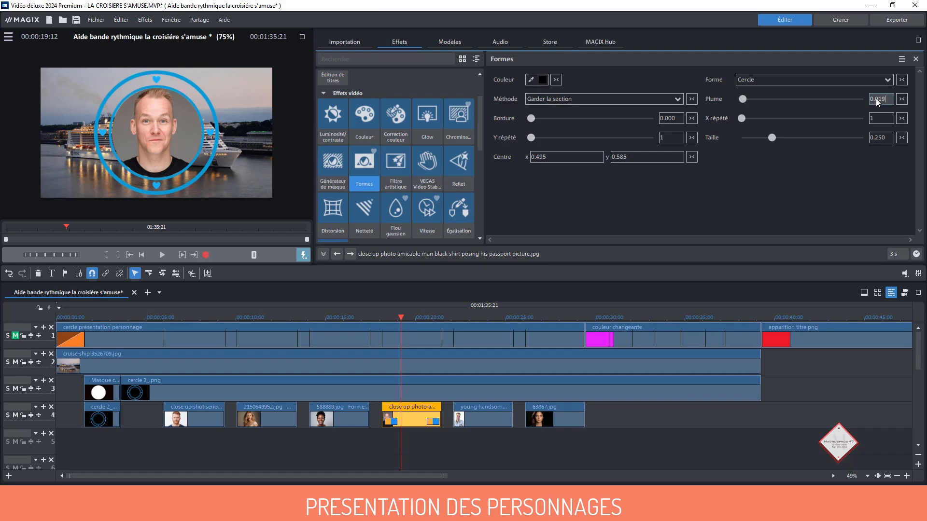
pyautogui.scroll(1, 876, 98)
pyautogui.click(301, 38)
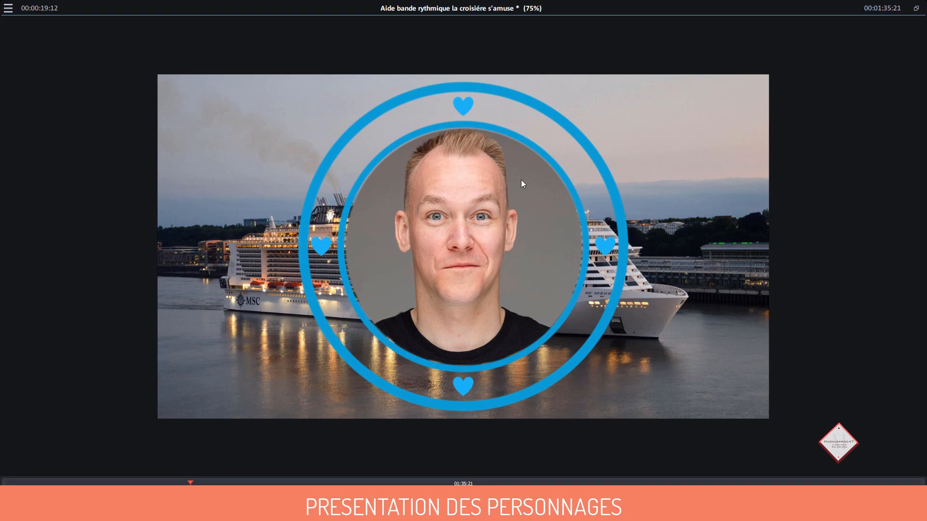
pyautogui.click(916, 8)
# Enlarge the circle on the black-shirted man's photo to a Taille of about 0.255 and check its fit full screen
pyautogui.moveTo(772, 138); pyautogui.dragTo(773, 139)
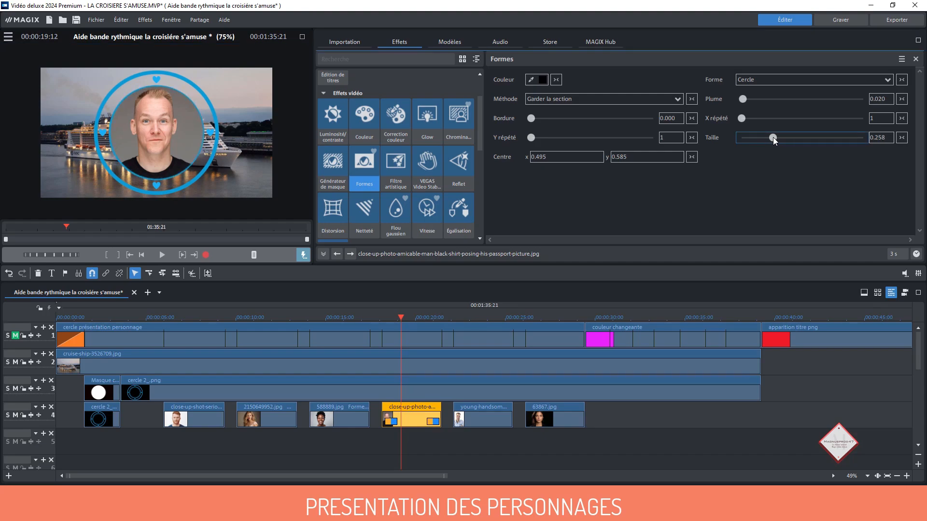
pyautogui.click(878, 140)
pyautogui.press('BackSpace')
pyautogui.write('5')
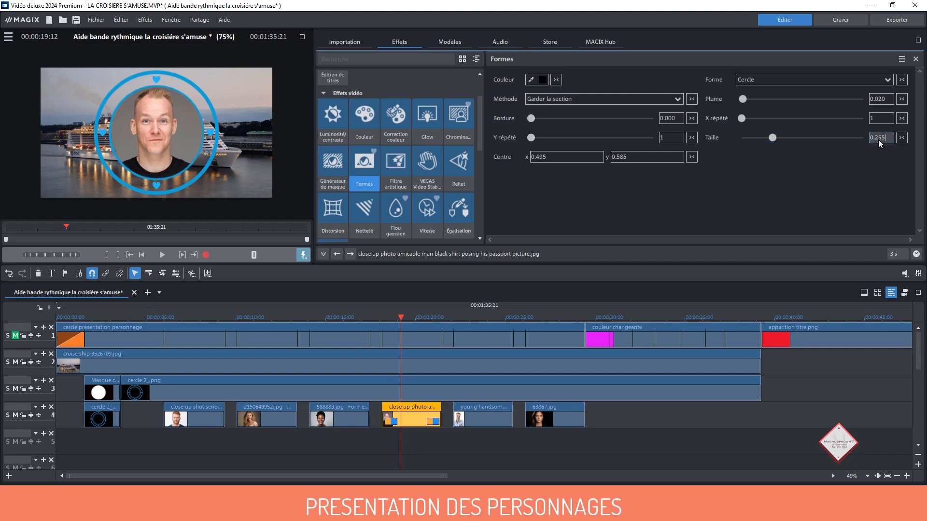
pyautogui.click(302, 36)
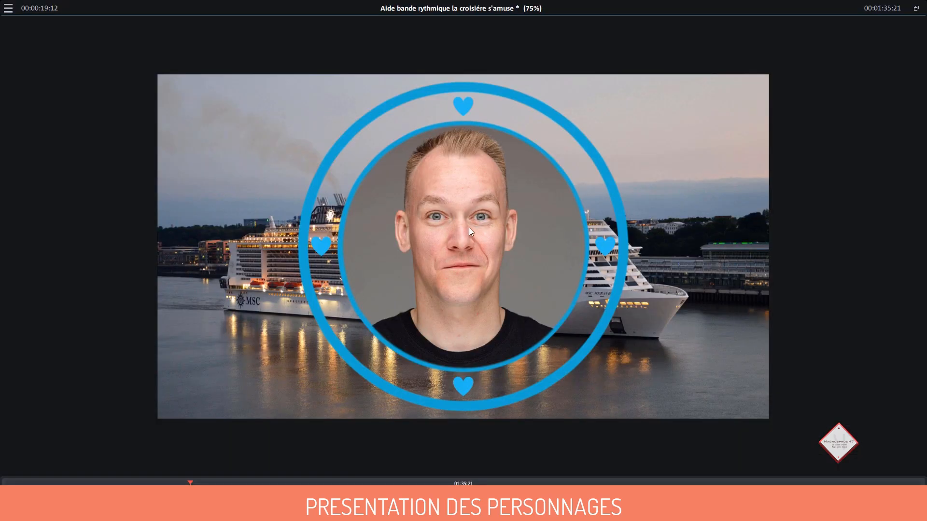
pyautogui.click(917, 10)
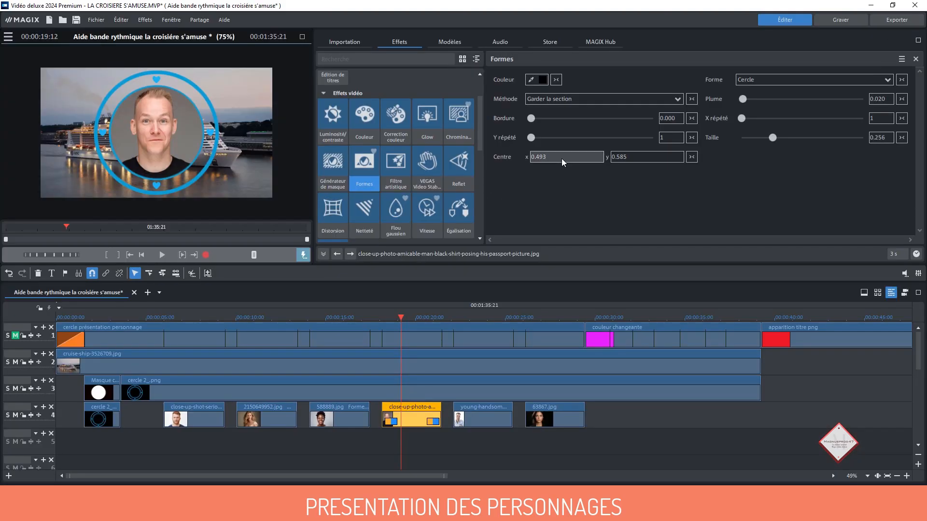
# Adjust the black-shirted man's circle centre to x 0.495, y 0.584 and check the alignment full screen
pyautogui.scroll(1, 561, 158)
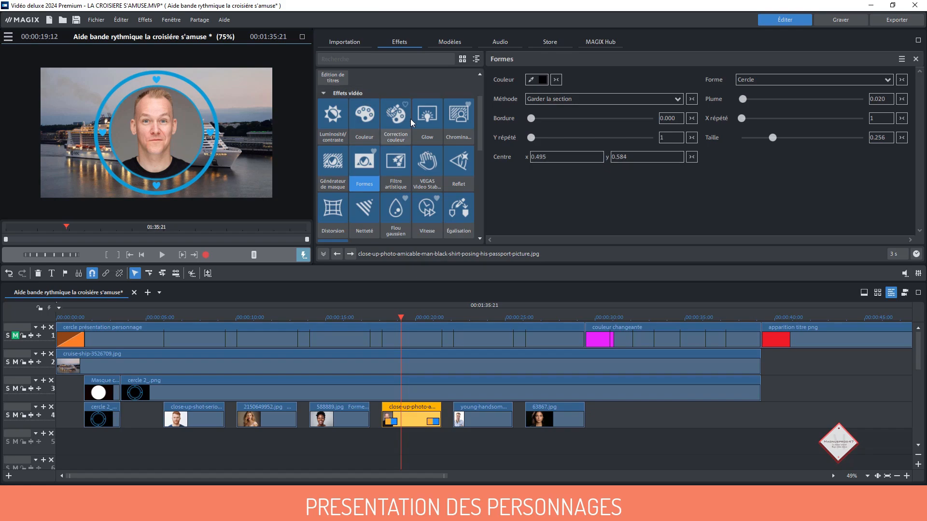
pyautogui.click(302, 36)
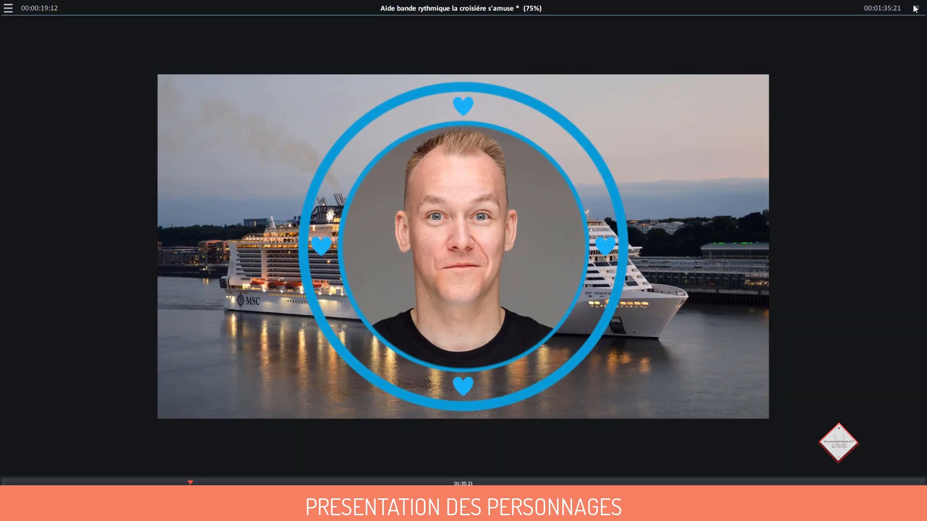
pyautogui.click(917, 10)
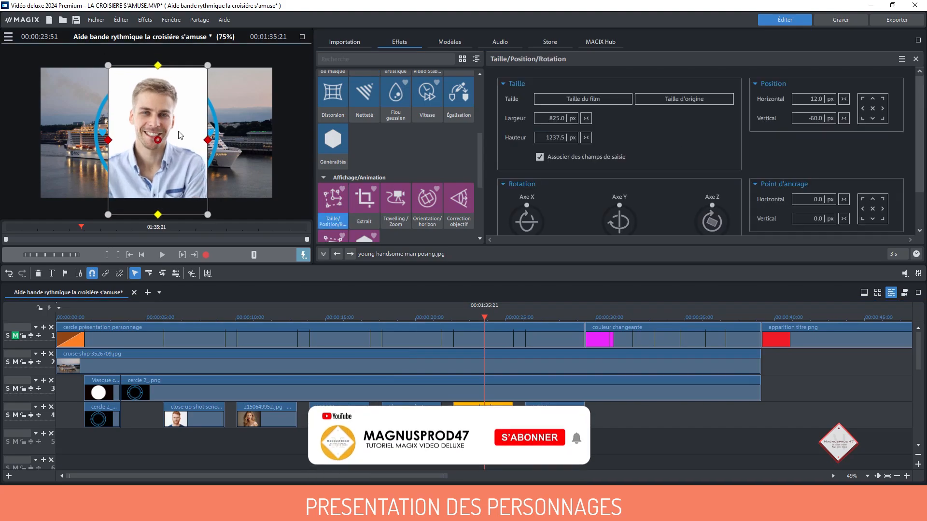
# Frame young-handsome-man-posing.jpg with a Formes circle using Plume 0.020, Taille 0.223 and centre x 0.528, y 0.502
pyautogui.rightClick(487, 338)
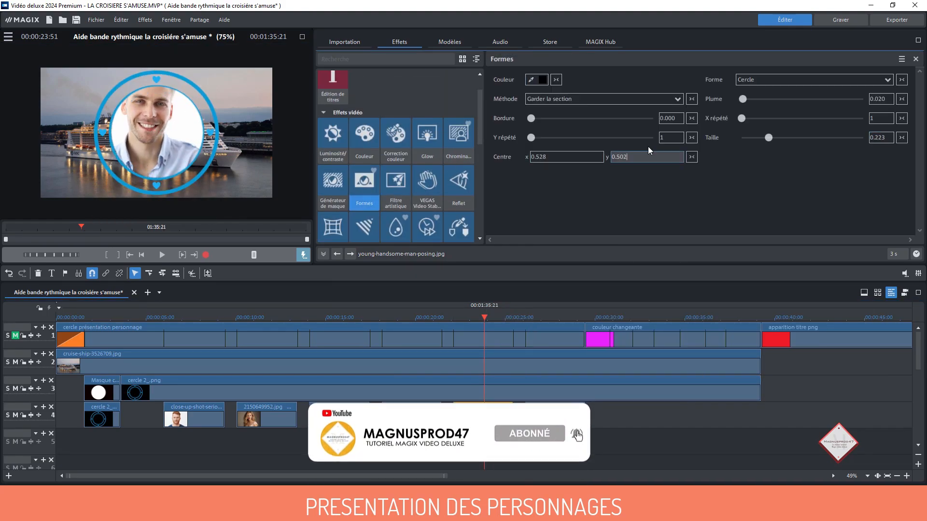
pyautogui.scroll(10, 647, 156)
pyautogui.scroll(-4, 575, 161)
pyautogui.scroll(-3, 352, 204)
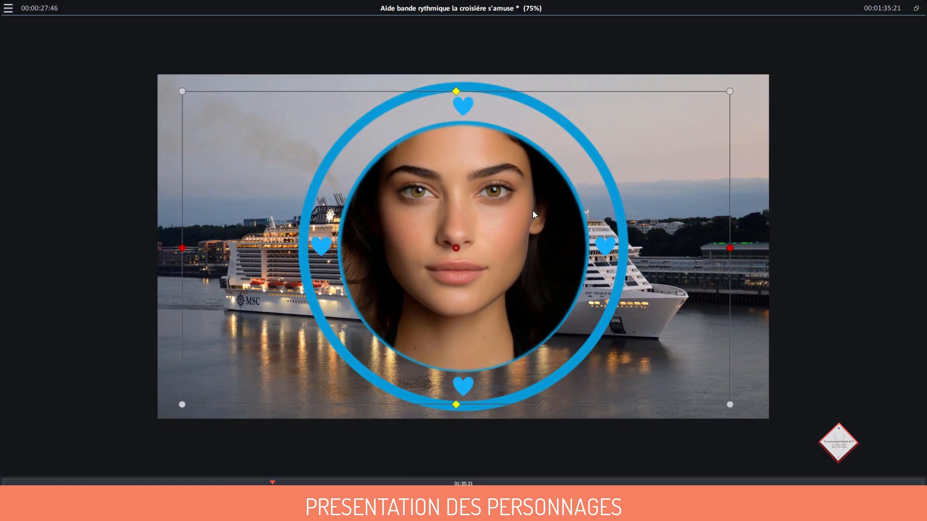
# Resize 63867.jpg in the full-screen preview to about 1698.4 x 969.8 px and position it at about -25.5 px horizontal, 0.4 px vertical
pyautogui.moveTo(532, 210); pyautogui.dragTo(533, 210)
pyautogui.moveTo(731, 91); pyautogui.dragTo(727, 94)
pyautogui.moveTo(527, 239); pyautogui.dragTo(526, 238)
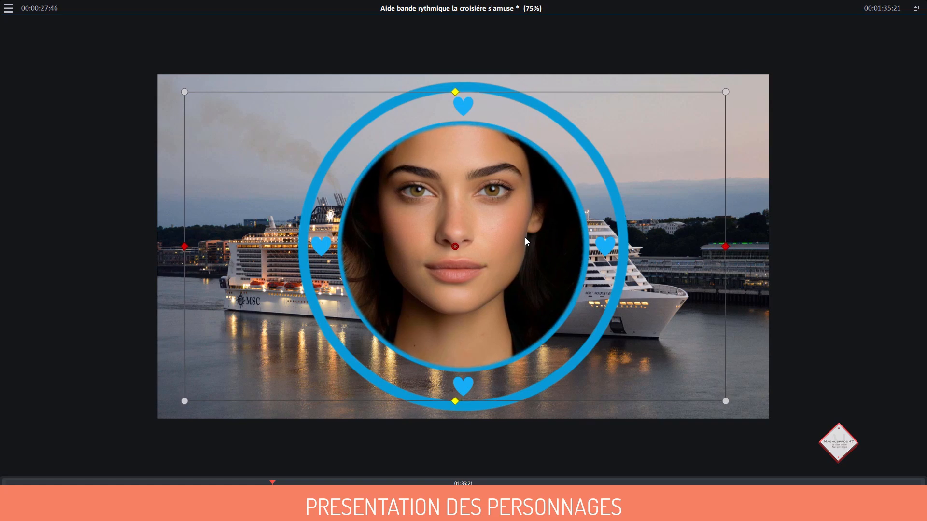
pyautogui.click(916, 8)
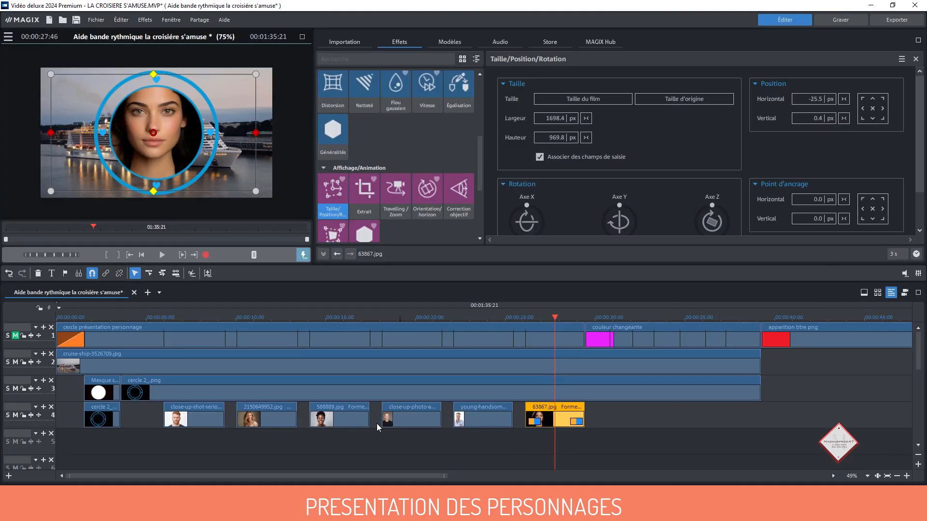
# Deselect the photo, place the playhead at 00:00:02:30, and create a new title with Édition de titres
pyautogui.click(354, 445)
pyautogui.moveTo(553, 317); pyautogui.dragTo(101, 328)
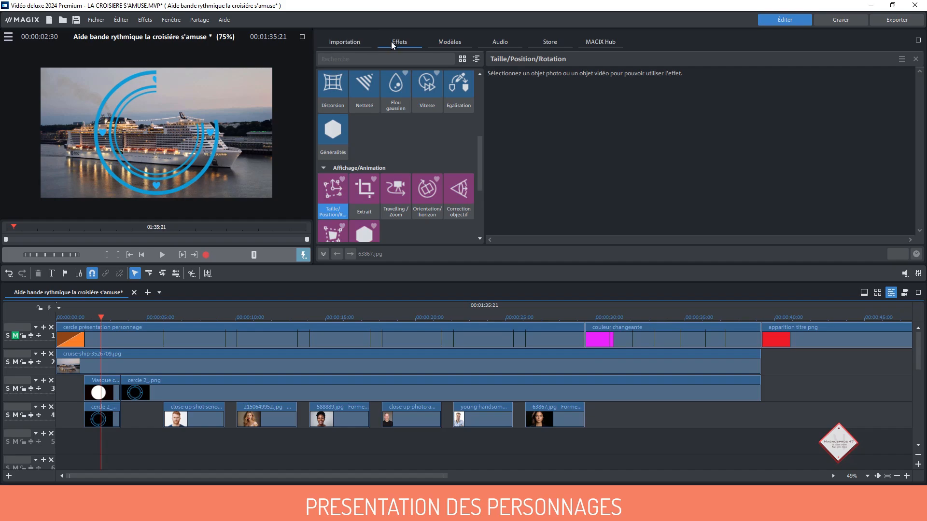
pyautogui.scroll(3, 370, 134)
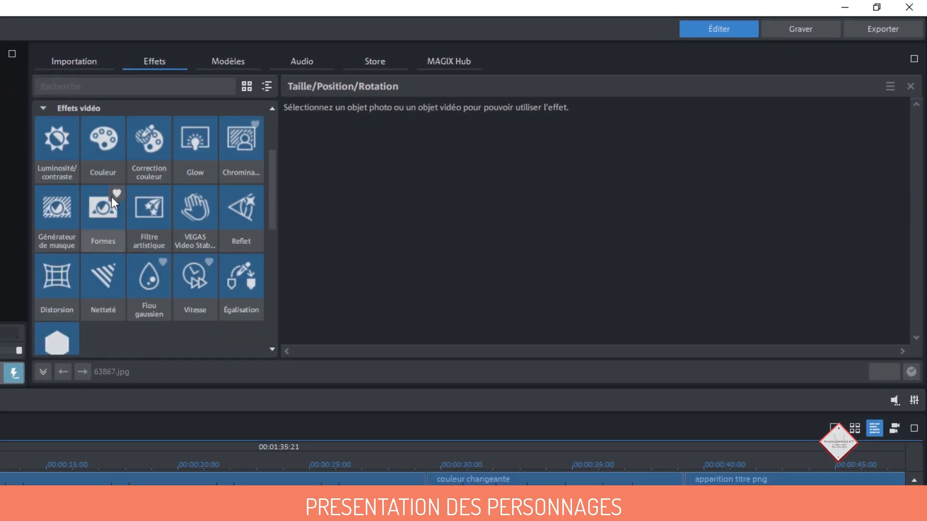
pyautogui.scroll(-2, 112, 197)
pyautogui.scroll(3, 96, 188)
pyautogui.click(77, 176)
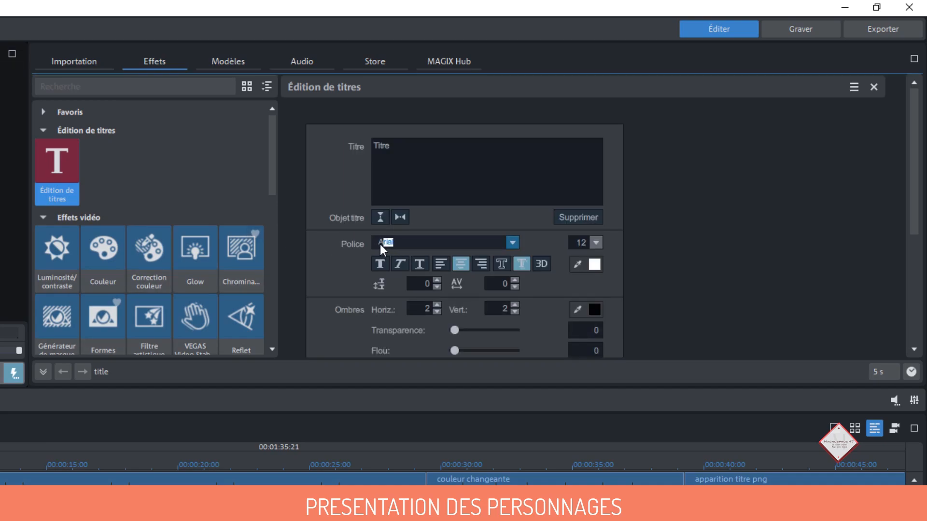
# Set the title's font to Futura and its text to "Nos invités" and "pour cette croisiére" on two lines
pyautogui.click(380, 244)
pyautogui.write('futura')
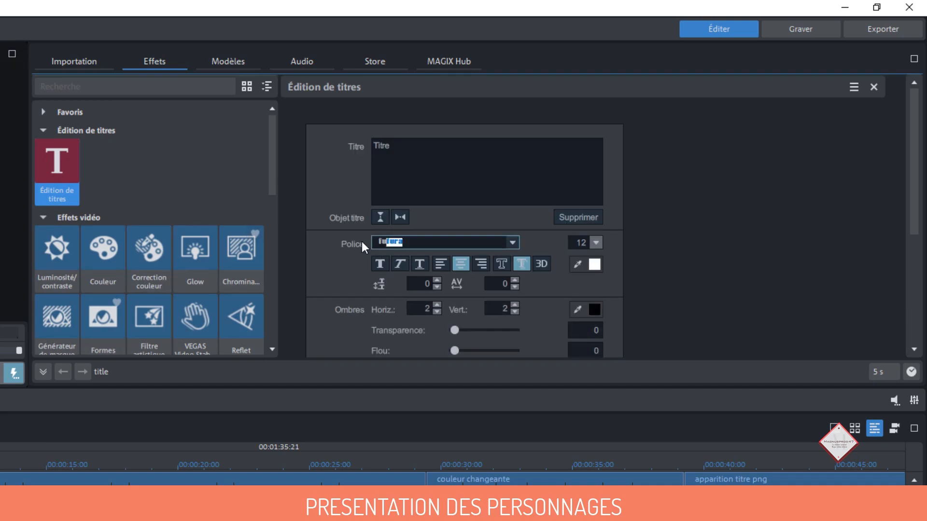
pyautogui.press('Return')
pyautogui.click(401, 145)
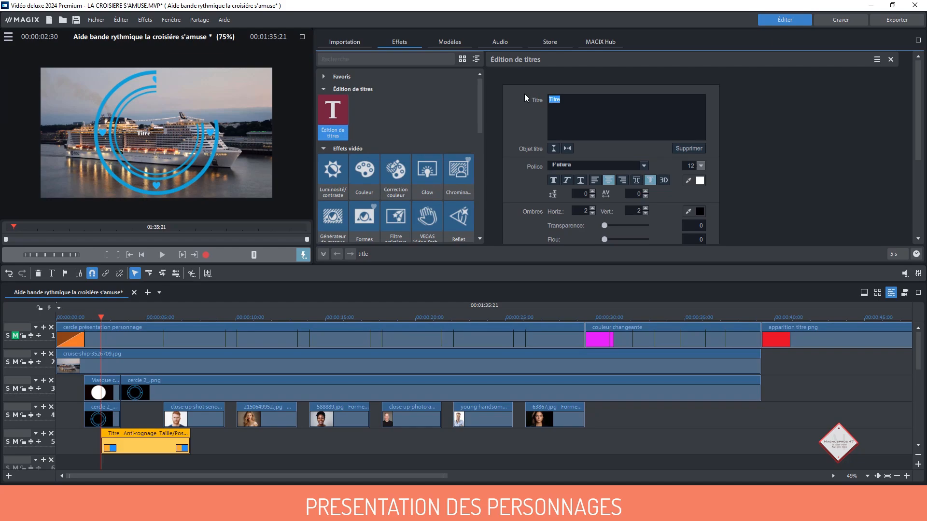
pyautogui.write('Nos invités')
pyautogui.press('Return')
pyautogui.write('pour cette croisiére')
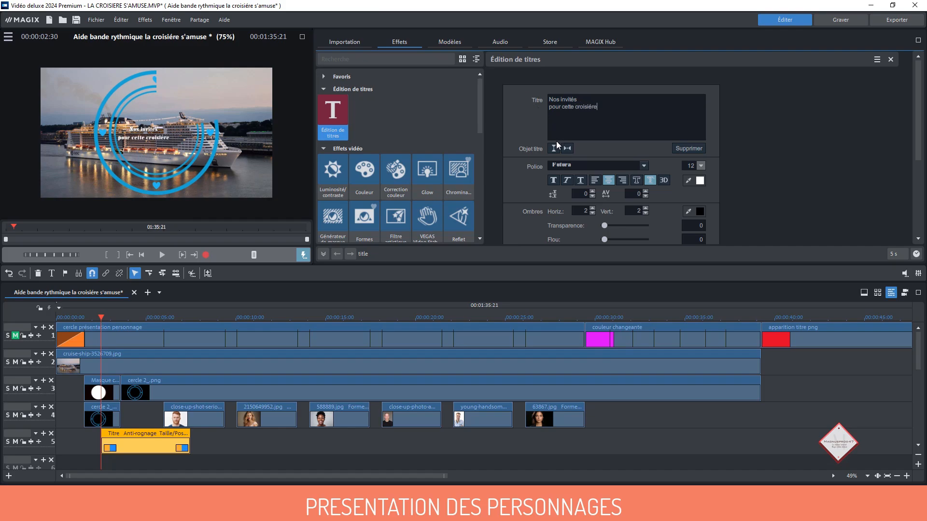
# Centre the title horizontally in the picture and set its font size to 19
pyautogui.click(570, 149)
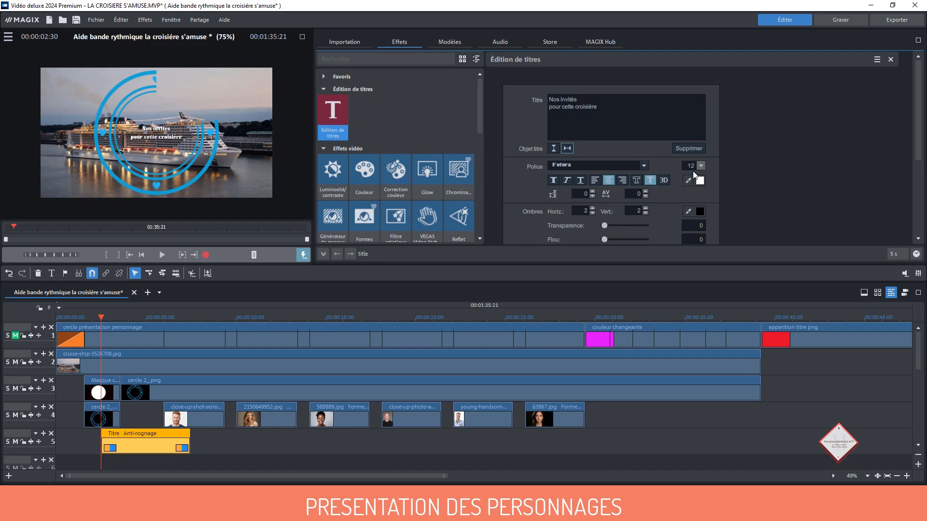
pyautogui.scroll(7, 692, 167)
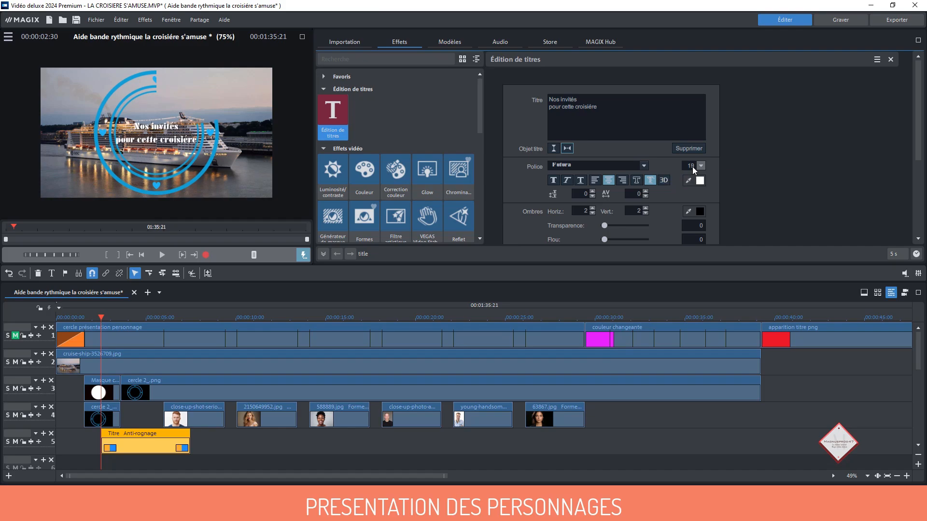
pyautogui.scroll(1, 692, 166)
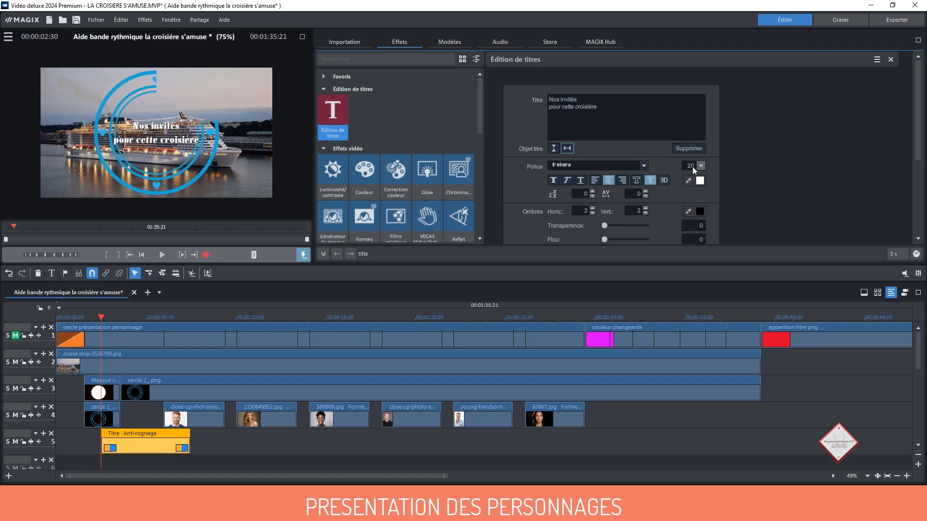
pyautogui.scroll(-1, 692, 167)
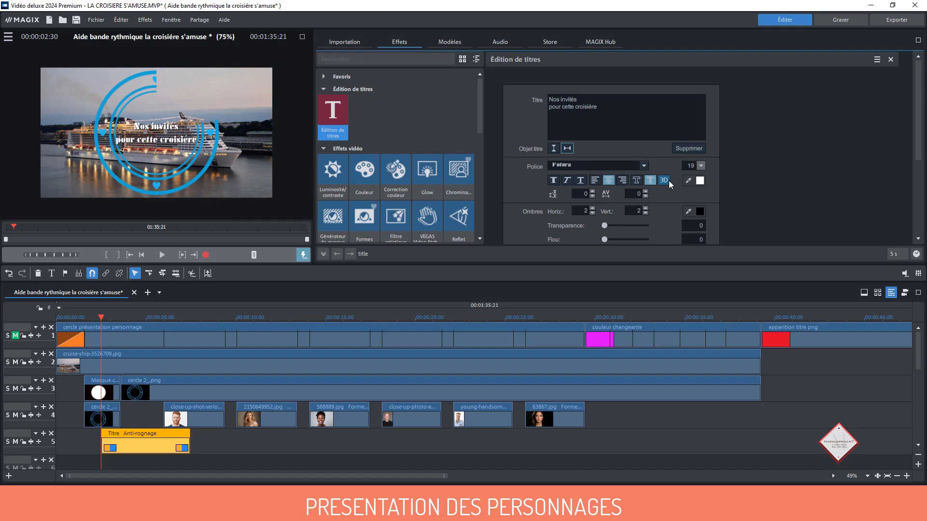
# Give the title a 3D effect in the blue sampled from the circle in the preview
pyautogui.scroll(-3, 912, 140)
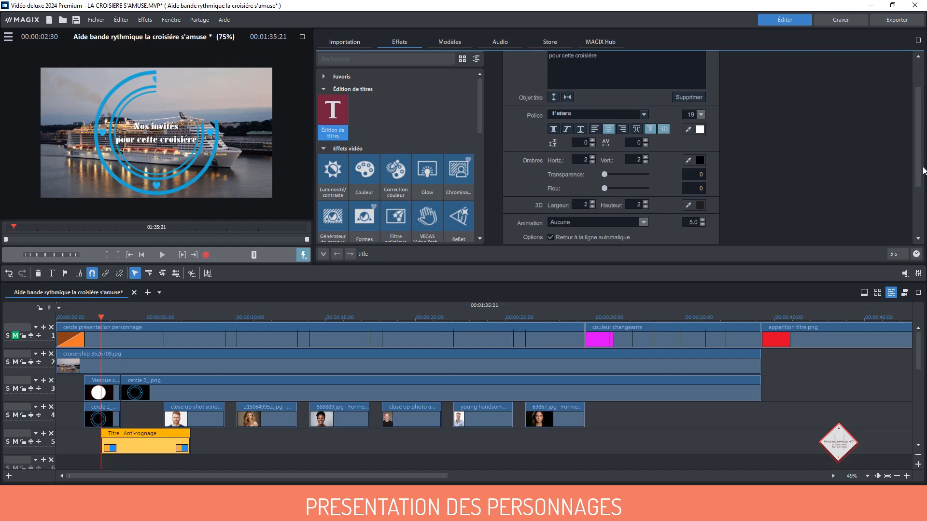
pyautogui.click(688, 180)
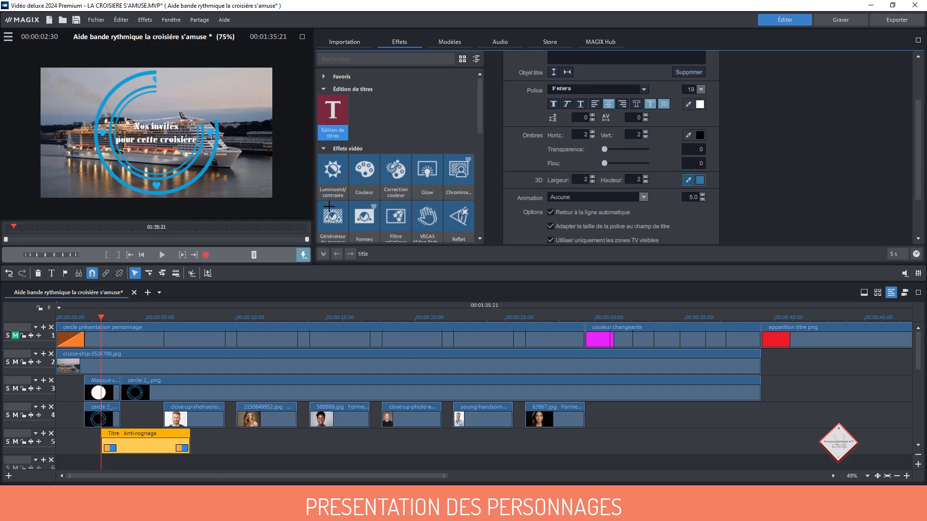
pyautogui.click(202, 172)
# Inspect the title in the full-screen preview at 150%, and set the preview zoom to 100%
pyautogui.click(302, 37)
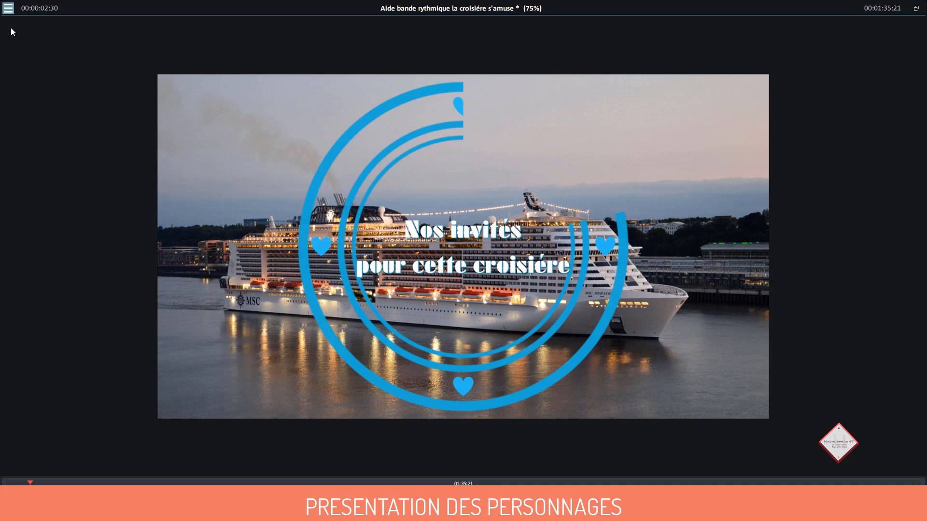
pyautogui.click(8, 7)
pyautogui.click(34, 82)
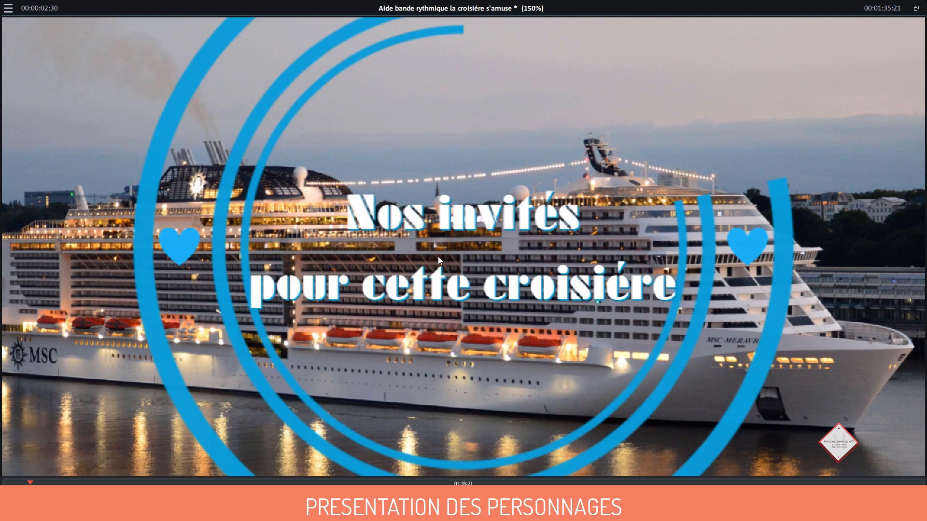
pyautogui.click(9, 8)
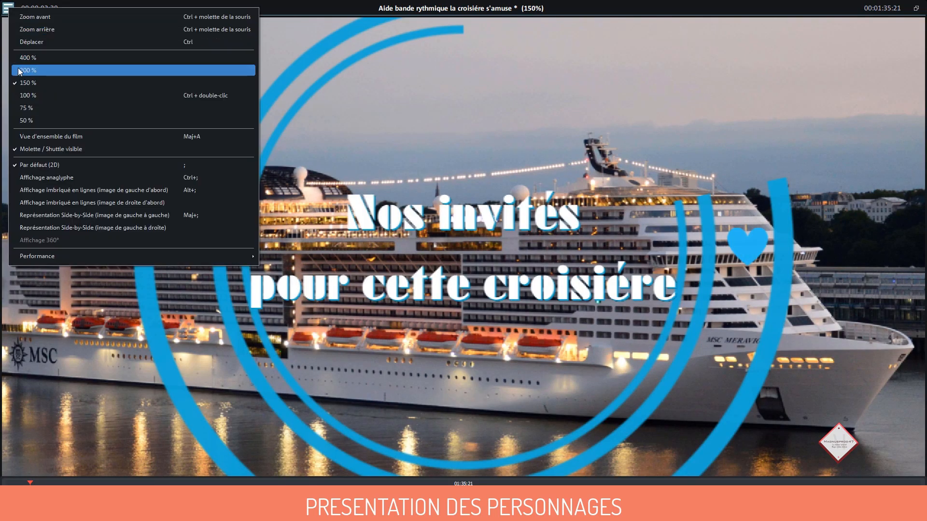
pyautogui.click(26, 96)
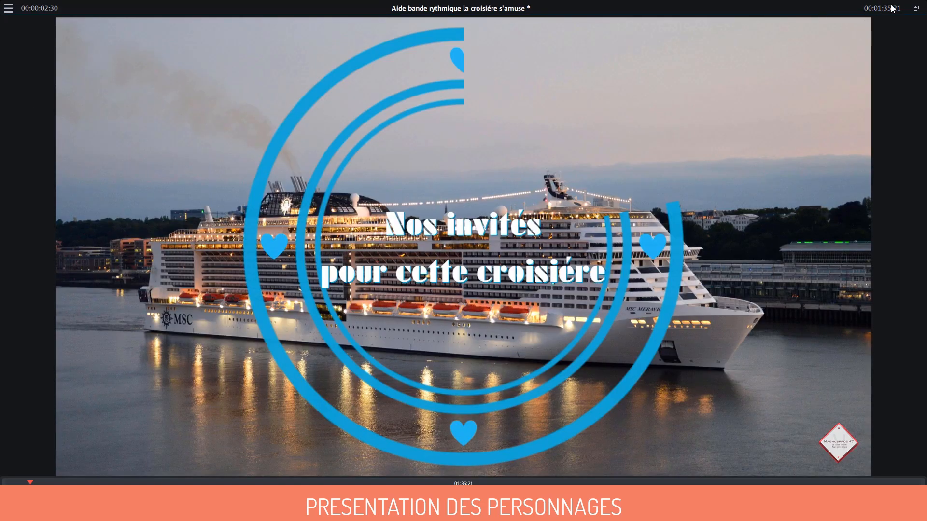
pyautogui.click(916, 8)
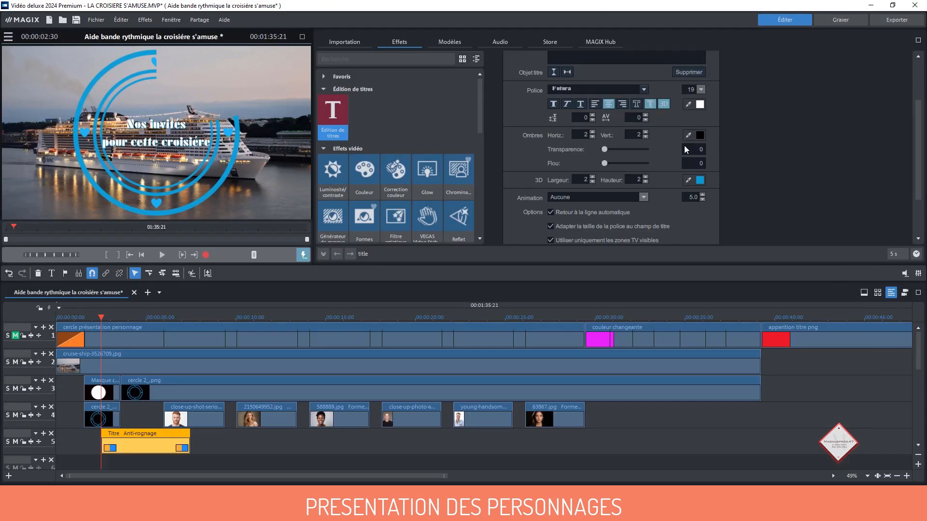
# Add a contour to the title and set its colour to black
pyautogui.click(640, 103)
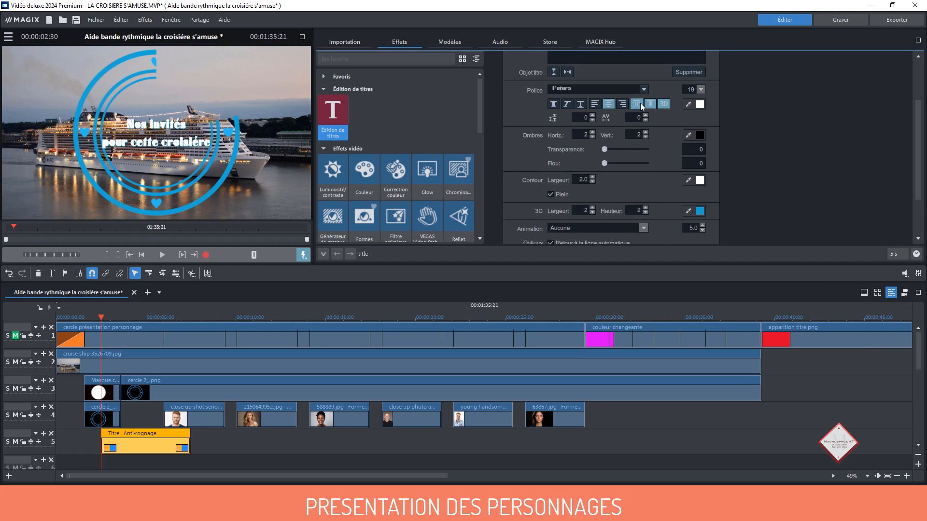
pyautogui.click(700, 182)
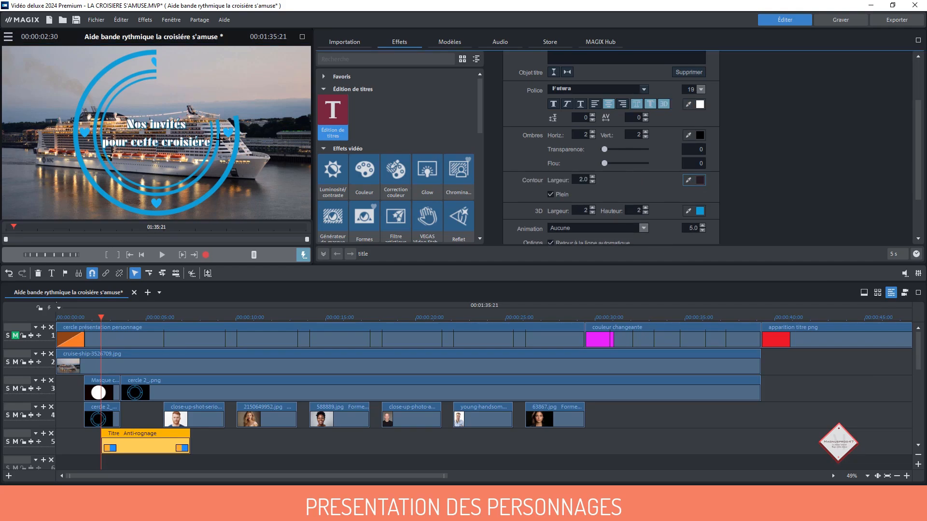
pyautogui.click(248, 182)
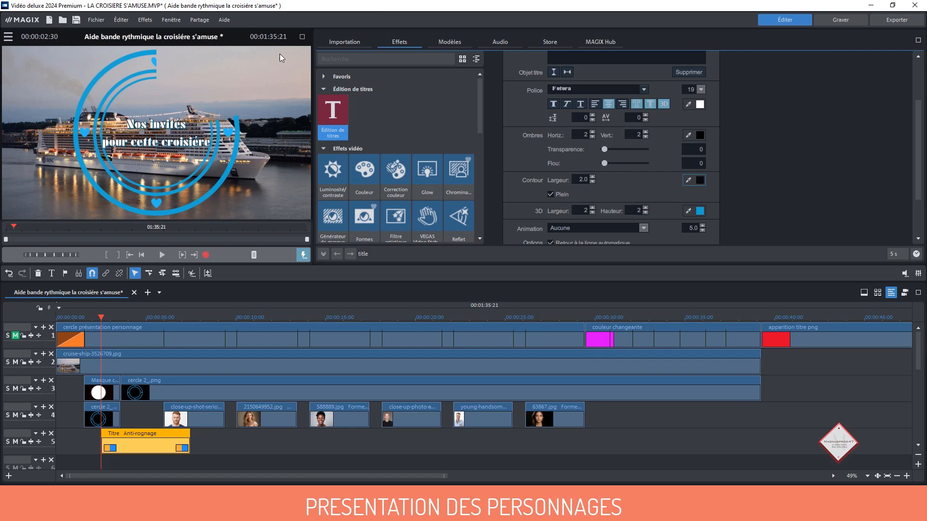
# Inspect the title in the enlarged preview, restore the normal view, and remove the title's contour
pyautogui.click(302, 37)
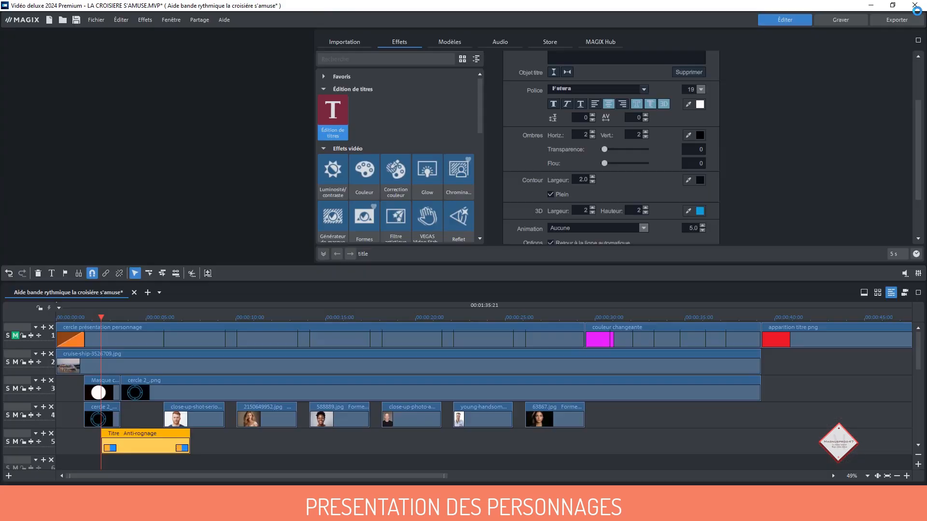
pyautogui.click(916, 8)
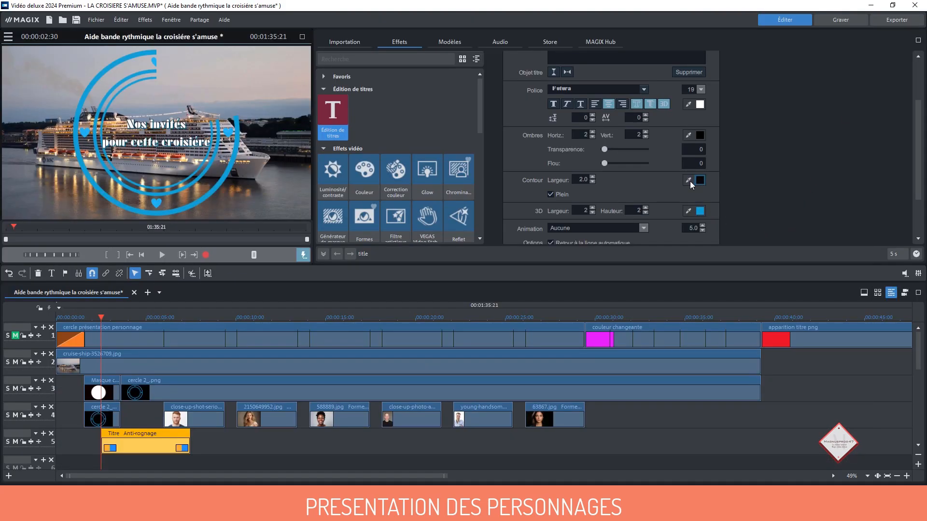
pyautogui.click(635, 105)
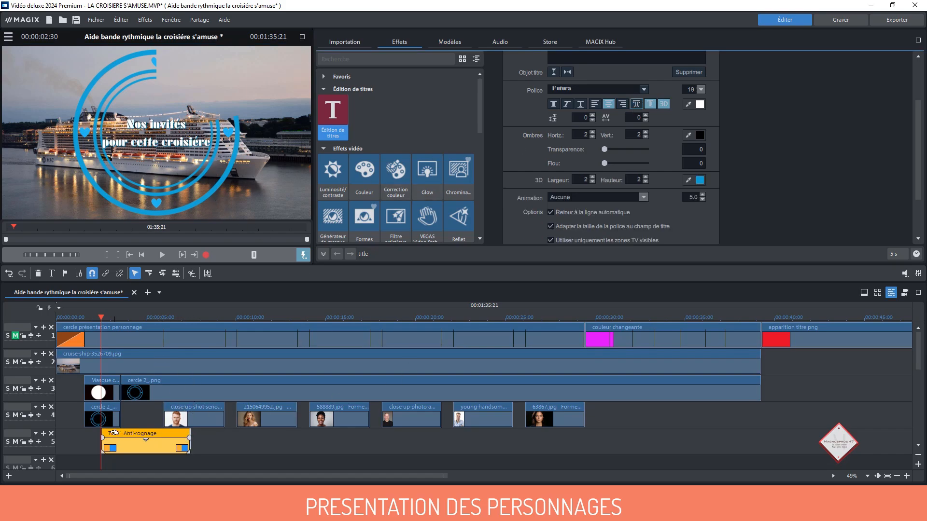
# Move the title to the start of the circular mask clip, shorten it to that clip's length, and play it back
pyautogui.moveTo(101, 318); pyautogui.dragTo(85, 322)
pyautogui.moveTo(135, 434); pyautogui.dragTo(93, 437)
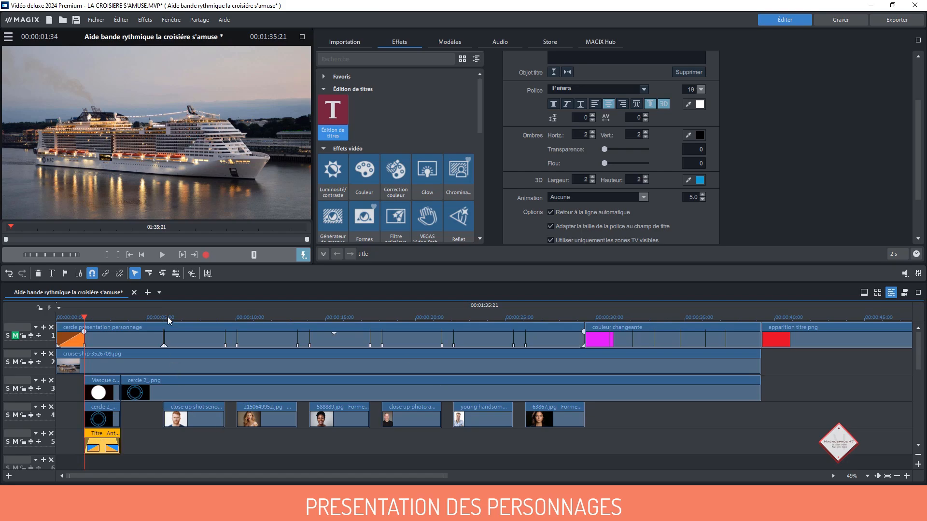
pyautogui.click(167, 256)
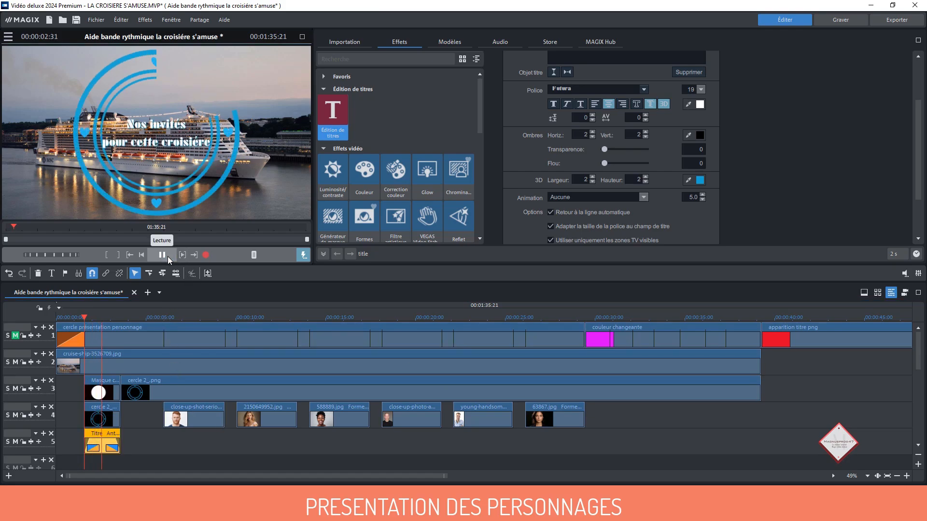
pyautogui.click(167, 256)
# Trim the start of the title slightly so it appears just after the circle begins, and play the sequence from the beginning
pyautogui.moveTo(86, 316); pyautogui.dragTo(96, 316)
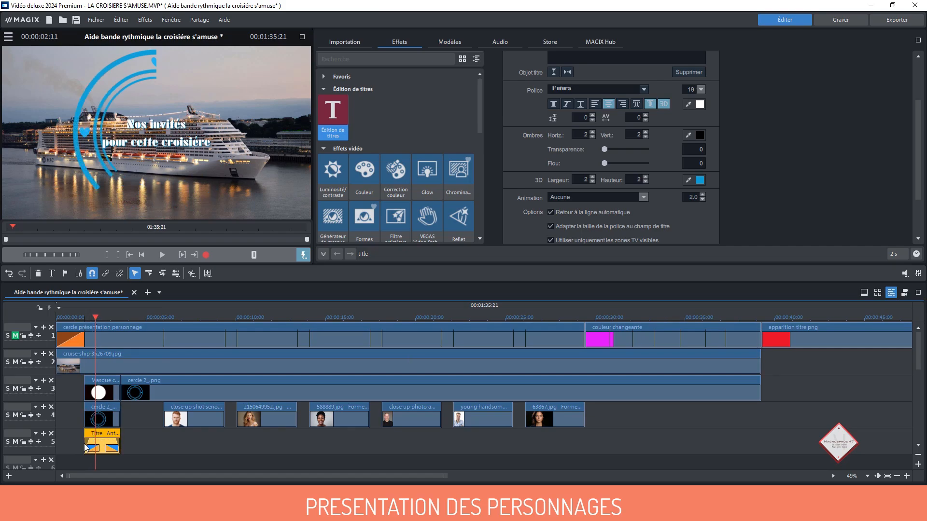
pyautogui.moveTo(86, 441); pyautogui.dragTo(89, 441)
pyautogui.press('Home')
pyautogui.click(164, 254)
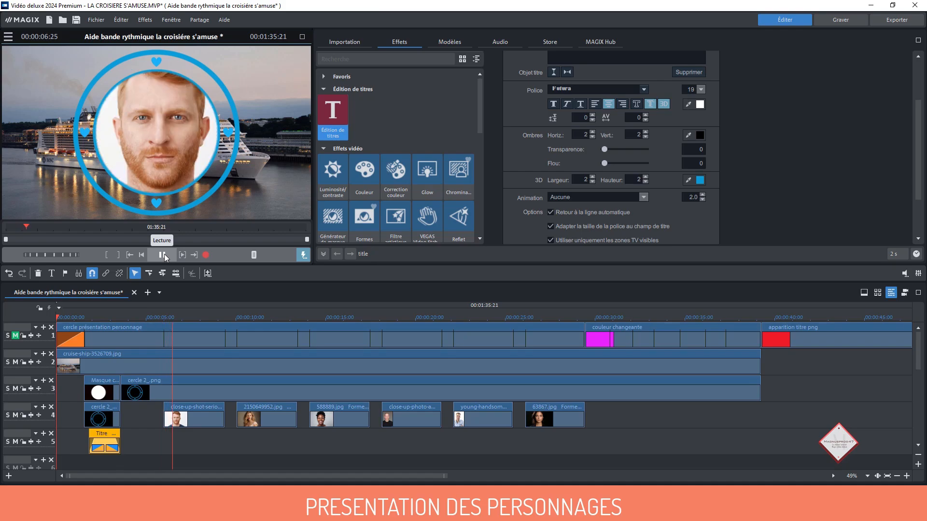
pyautogui.click(164, 254)
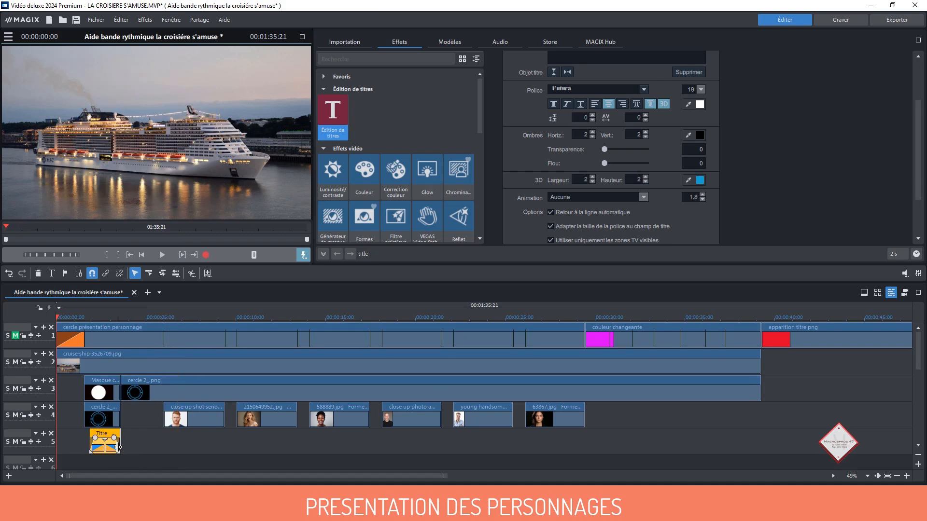
# Extend the end of the title to a duration of about 3.8 s and play the sequence
pyautogui.moveTo(120, 447); pyautogui.dragTo(155, 445)
pyautogui.click(164, 255)
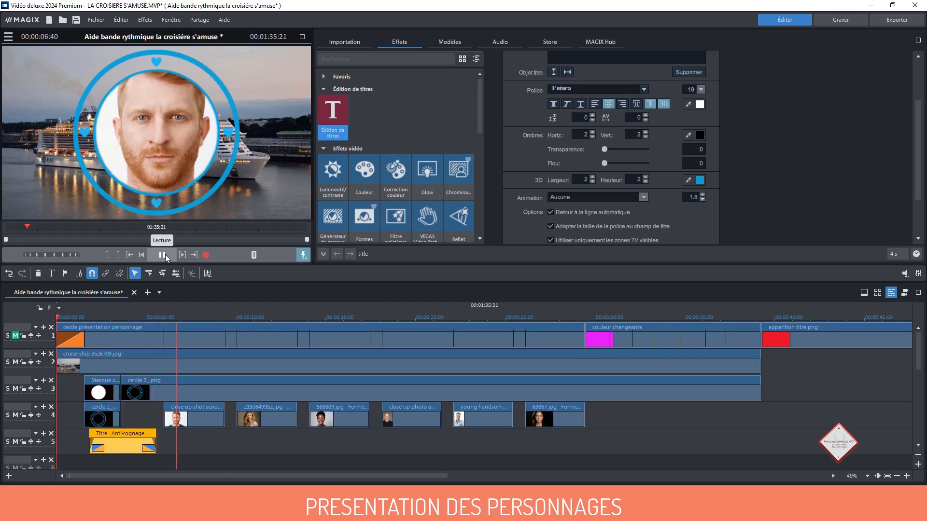
pyautogui.click(165, 254)
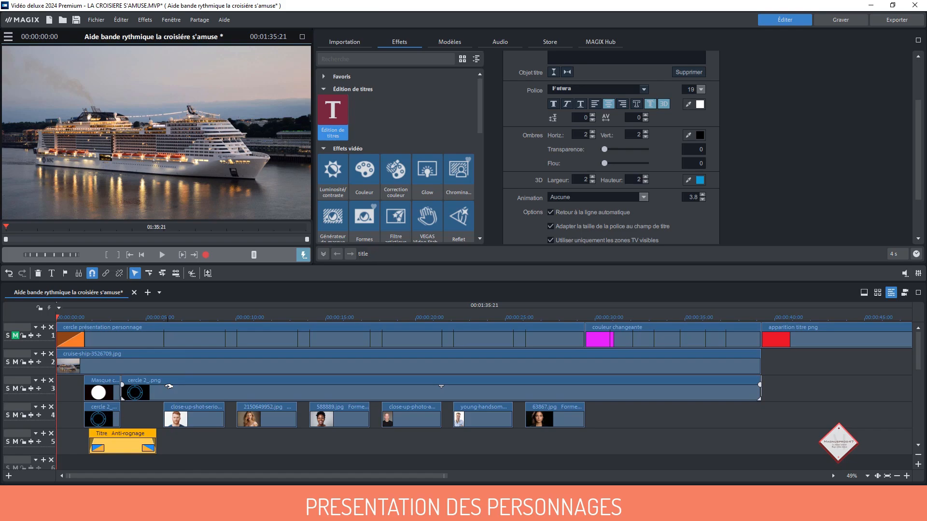
# Duplicate the title beneath the first character's photo on track 5, trim the copy to the photo's length, and show it in the preview
pyautogui.click(138, 433)
pyautogui.moveTo(138, 433); pyautogui.dragTo(198, 432)
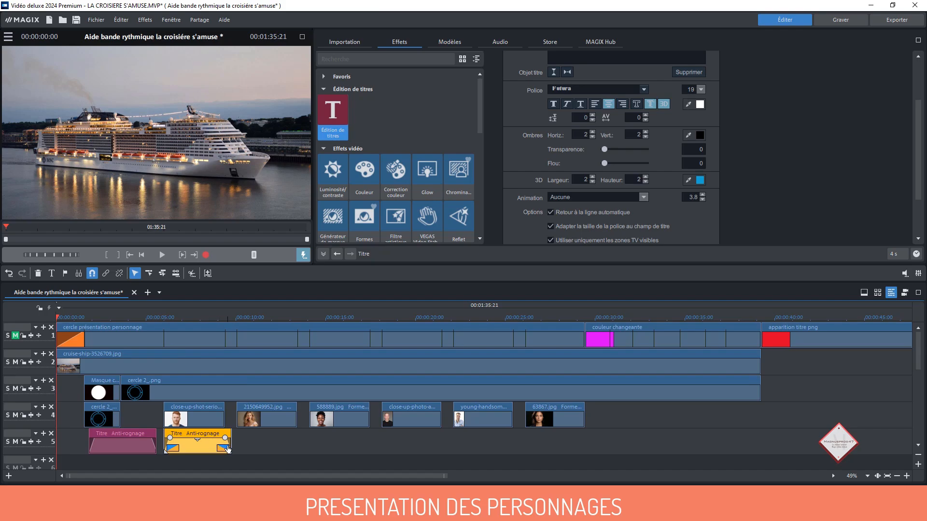
pyautogui.moveTo(231, 446); pyautogui.dragTo(220, 442)
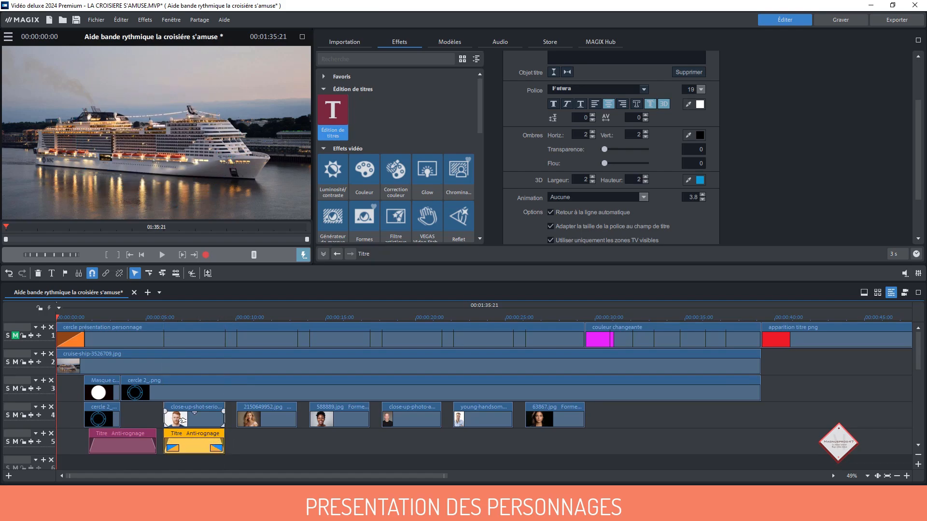
pyautogui.click(193, 319)
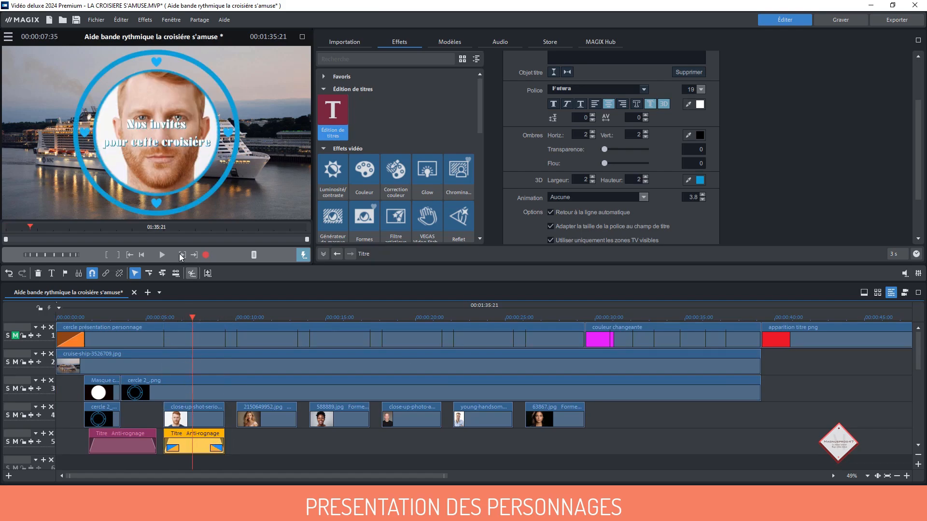
pyautogui.doubleClick(159, 130)
pyautogui.press('l')
pyautogui.press('o')
pyautogui.press('r')
pyautogui.click(652, 130)
# Replace the duplicated title's text with "Lorem Ipsum"
pyautogui.scroll(3, 623, 111)
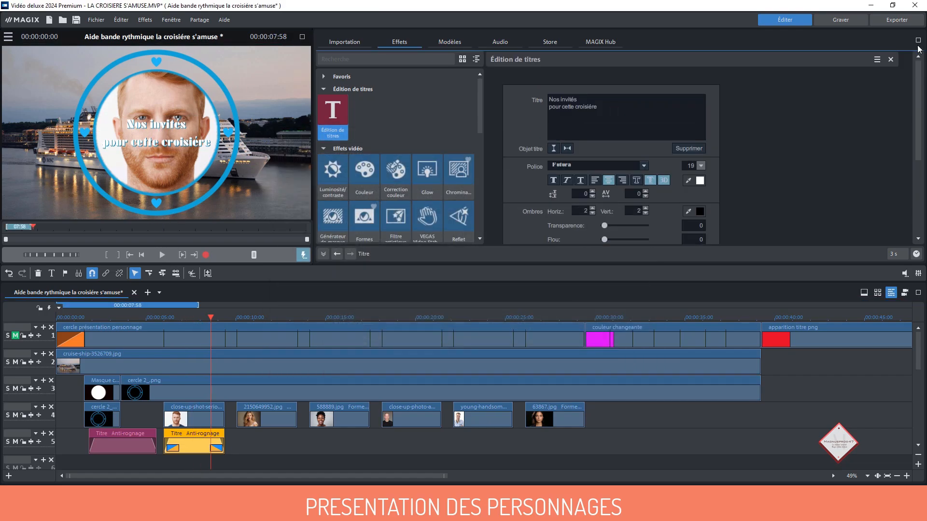
pyautogui.moveTo(598, 106); pyautogui.dragTo(543, 91)
pyautogui.write('Lorem ipsum')
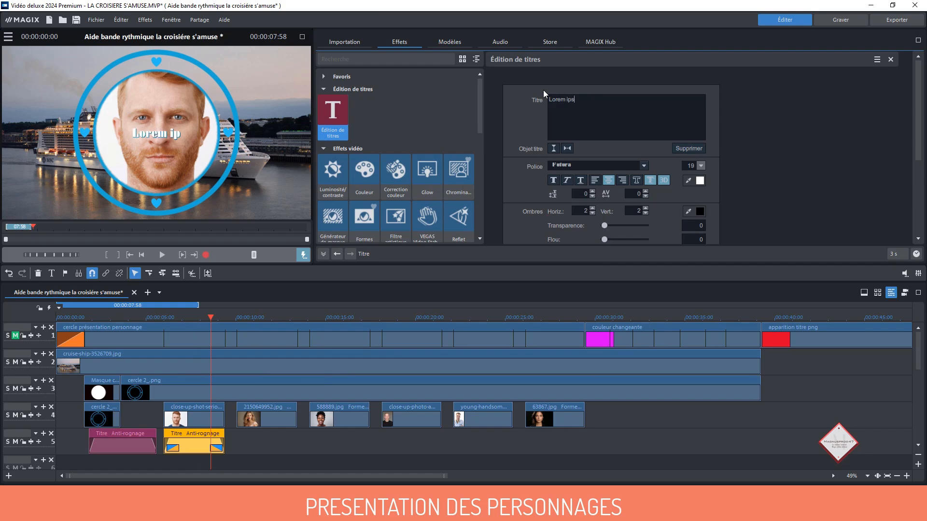
pyautogui.click(569, 98)
pyautogui.press('BackSpace')
pyautogui.write('Ipsum')
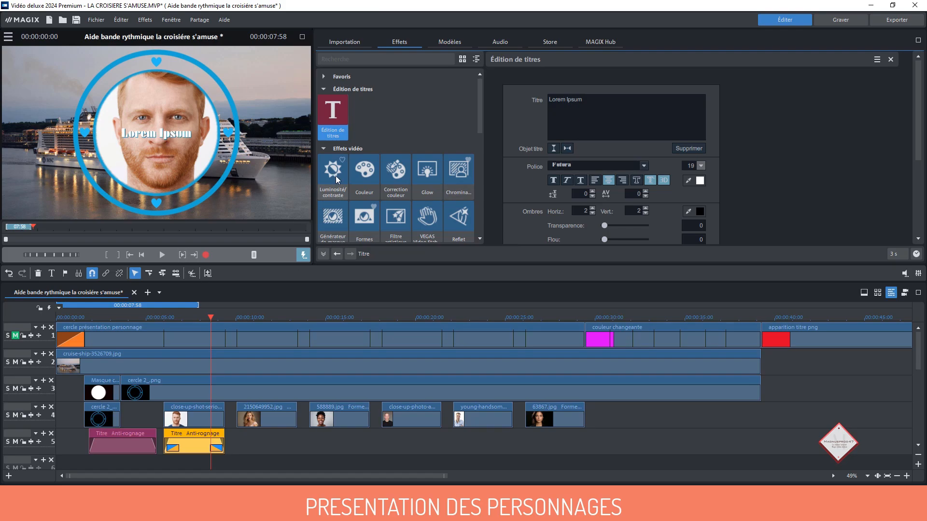
# Place the "Lorem Ipsum" title at horizontal 0 px and vertical -302 px, and reopen its title settings
pyautogui.scroll(-5, 358, 167)
pyautogui.click(418, 118)
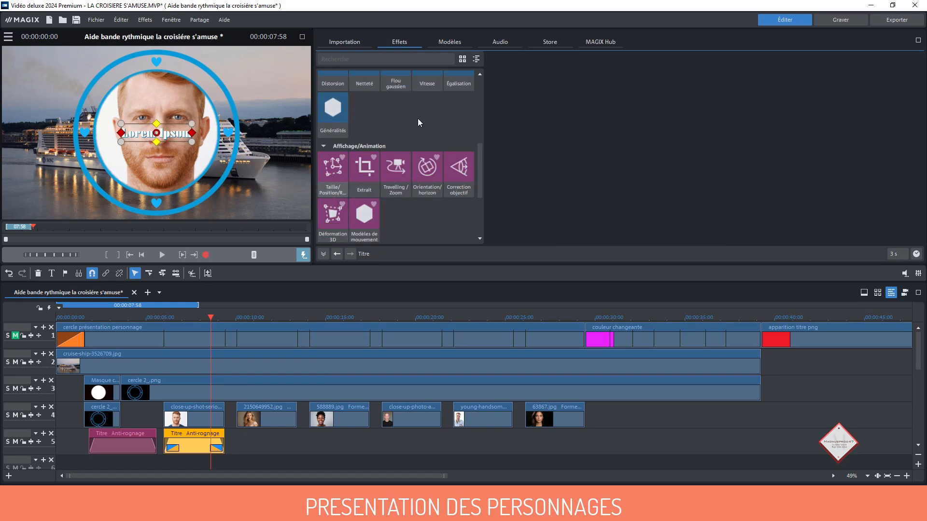
pyautogui.moveTo(555, 140)
pyautogui.mouseDown()
pyautogui.moveTo(560, 155)
pyautogui.moveTo(561, 126)
pyautogui.moveTo(561, 134)
pyautogui.mouseUp()
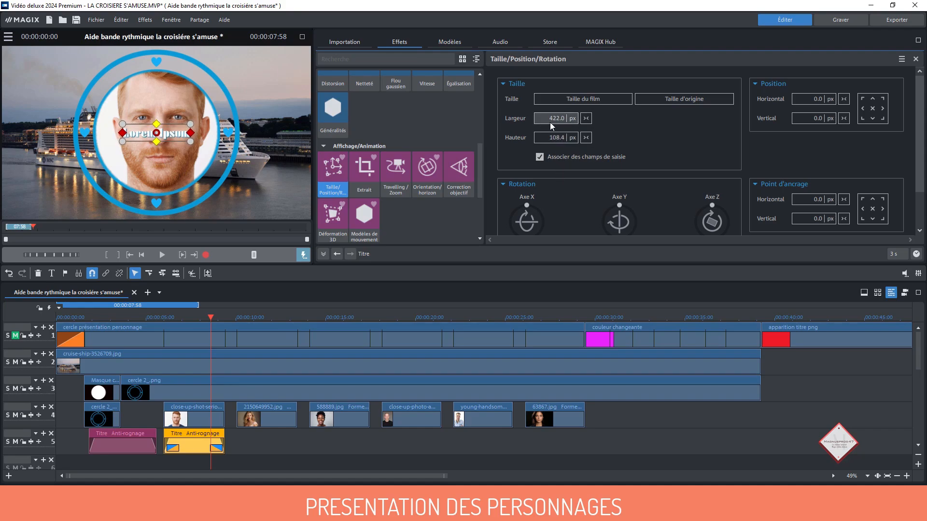
pyautogui.moveTo(803, 102); pyautogui.dragTo(838, 271)
pyautogui.click(872, 109)
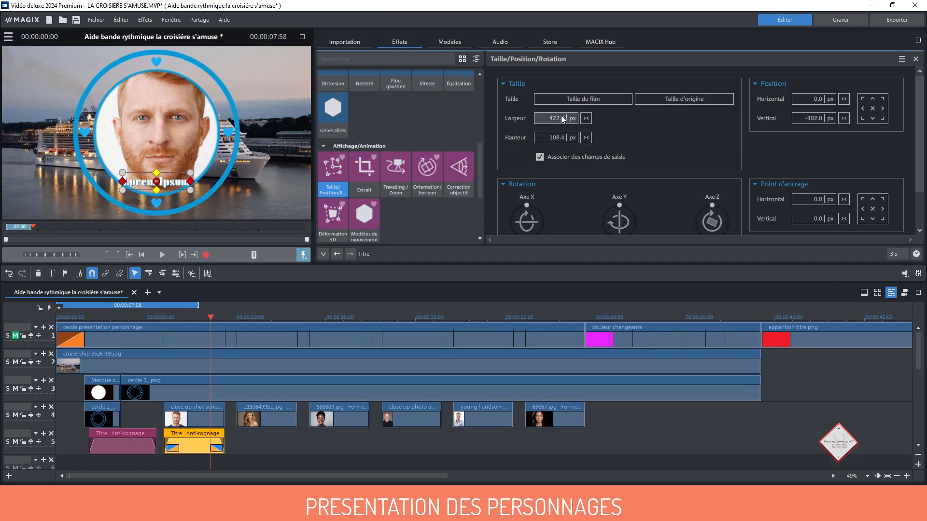
pyautogui.scroll(5, 379, 158)
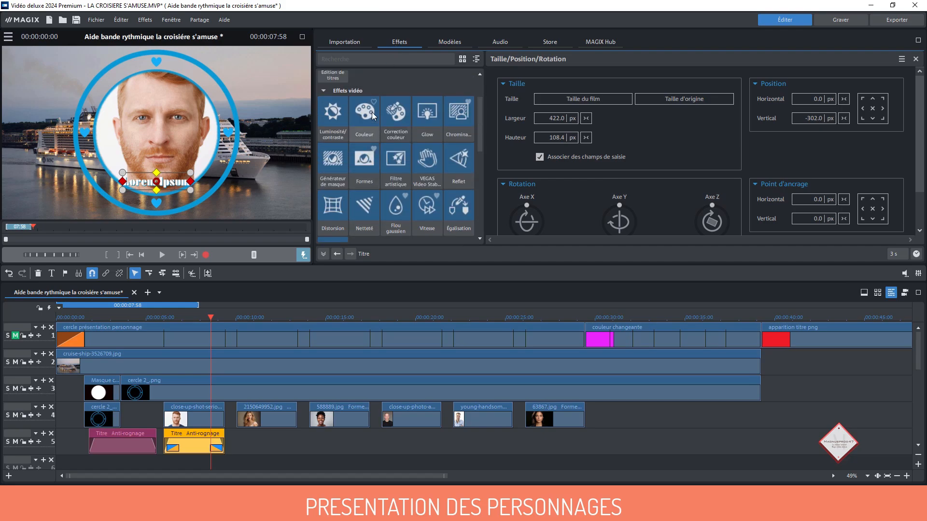
pyautogui.click(340, 109)
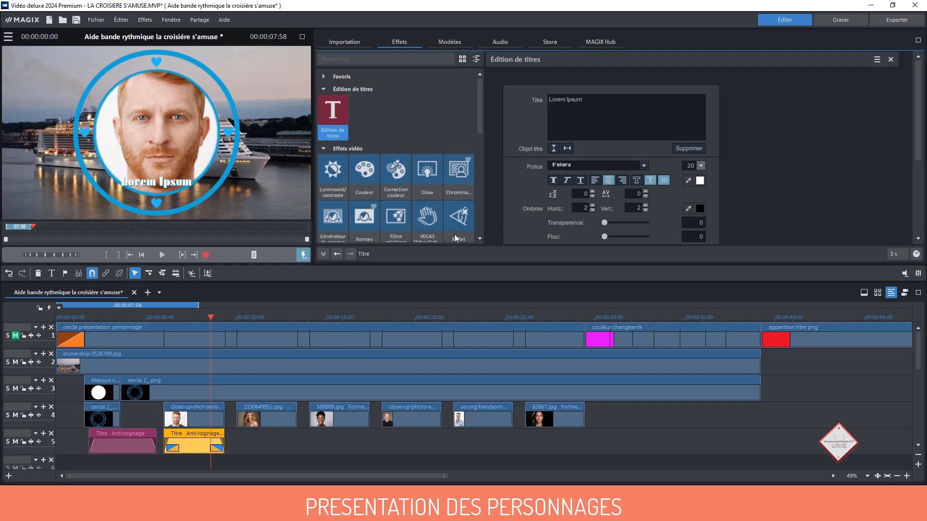
# Adjust the end of the "Lorem Ipsum" title to line up with the end of the first character's photo
pyautogui.moveTo(222, 439); pyautogui.dragTo(224, 438)
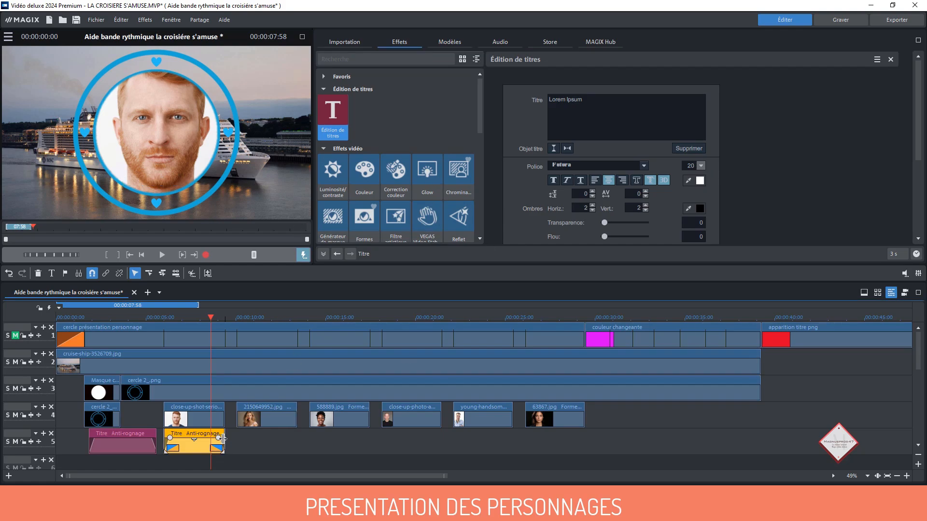
pyautogui.click(907, 476)
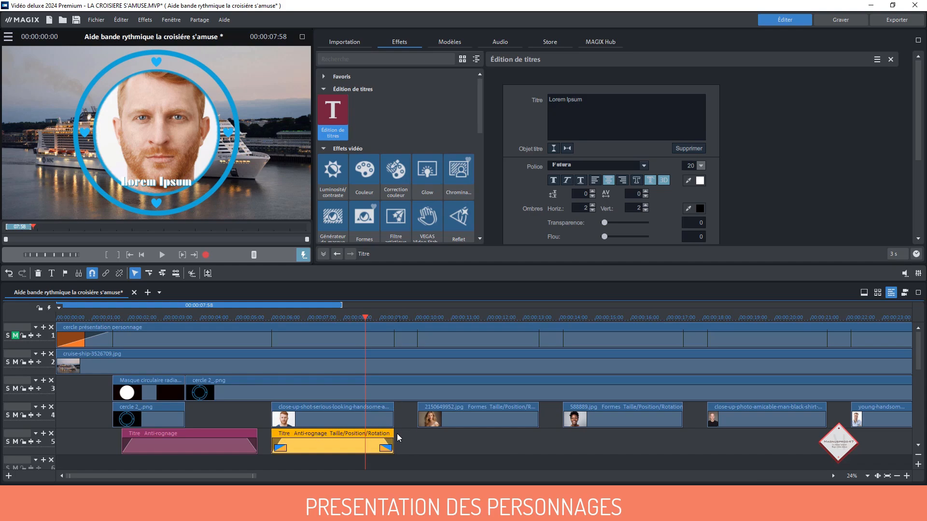
pyautogui.click(393, 318)
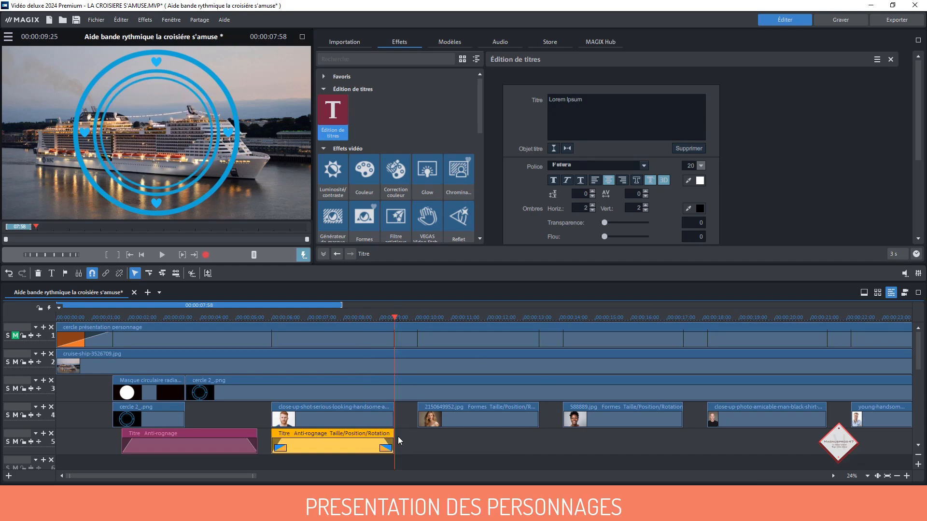
# Duplicate the "Lorem Ipsum" title beneath the photos 2150649952.jpg and 588889.jpg, and trim the copies to the photos' lengths
pyautogui.moveTo(395, 318); pyautogui.dragTo(435, 333)
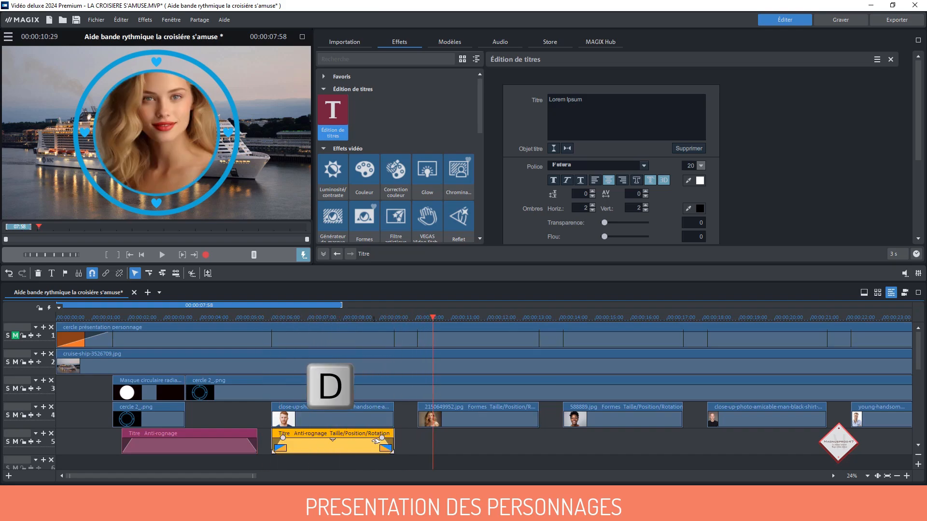
pyautogui.press('d')
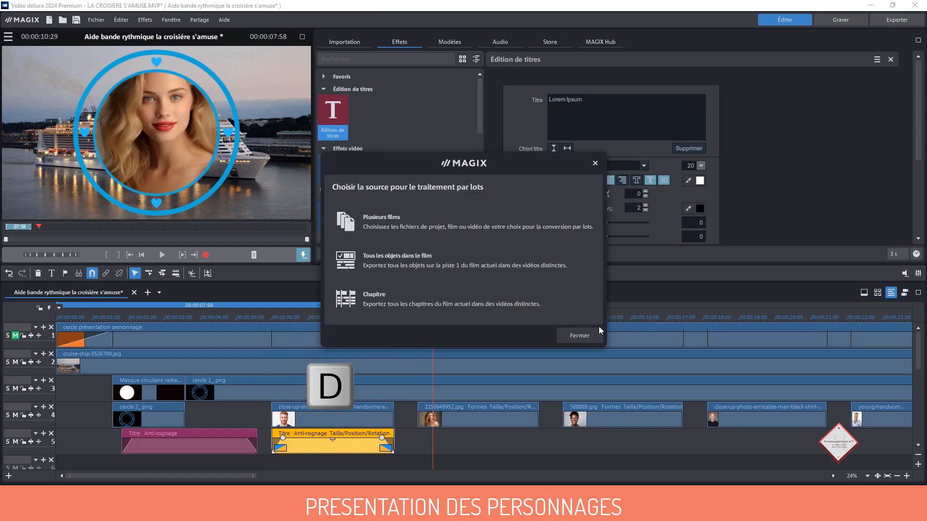
pyautogui.click(590, 338)
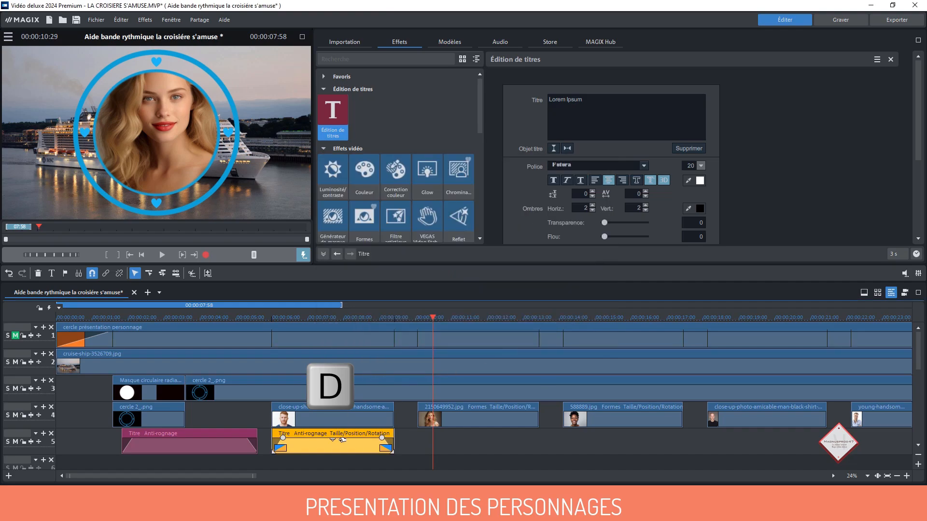
pyautogui.moveTo(342, 440); pyautogui.dragTo(601, 433)
pyautogui.press('d')
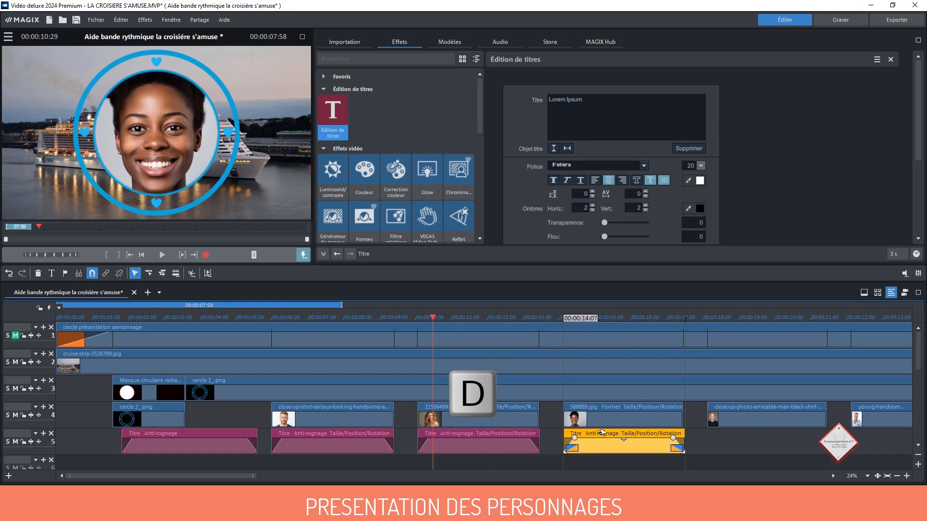
pyautogui.moveTo(683, 441); pyautogui.dragTo(681, 440)
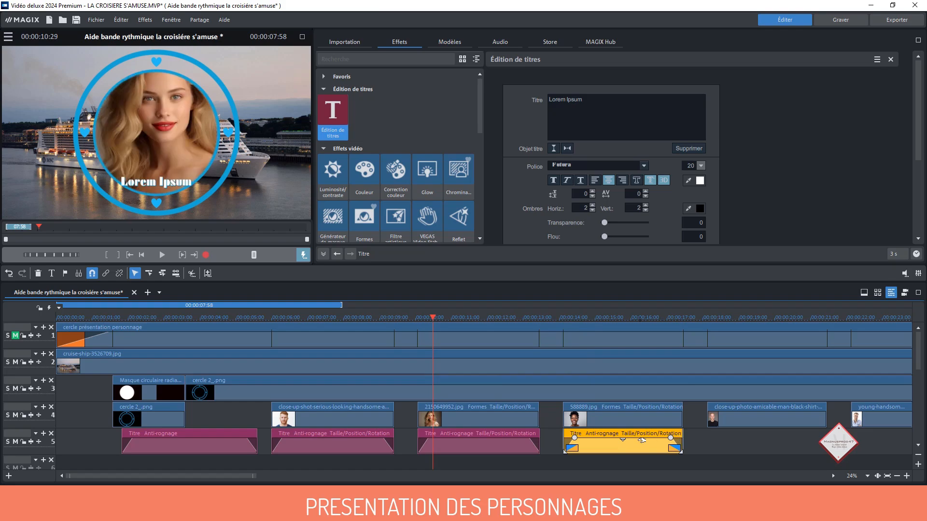
pyautogui.click(531, 443)
# Duplicate the "Lorem Ipsum" title beneath the remaining three character photos, aligning each copy with its photo through 63867.jpg
pyautogui.press('d')
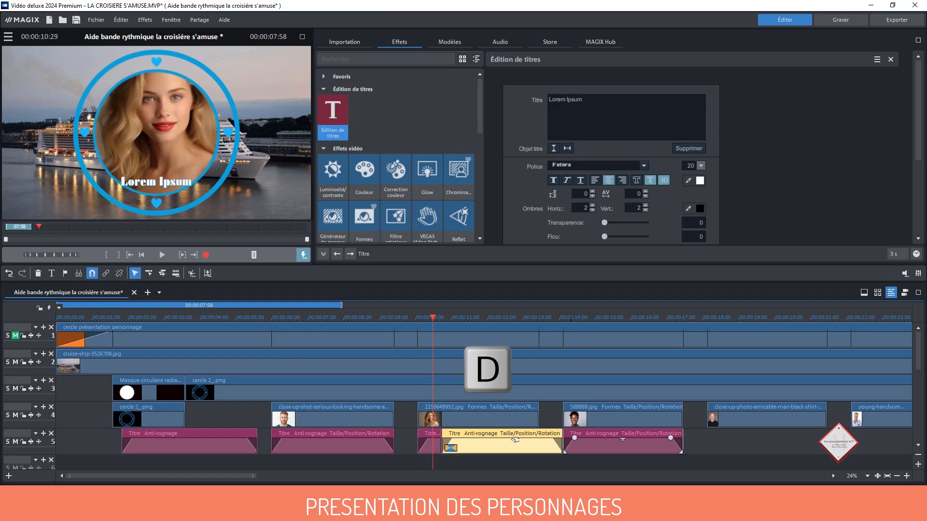
pyautogui.moveTo(515, 440); pyautogui.dragTo(778, 441)
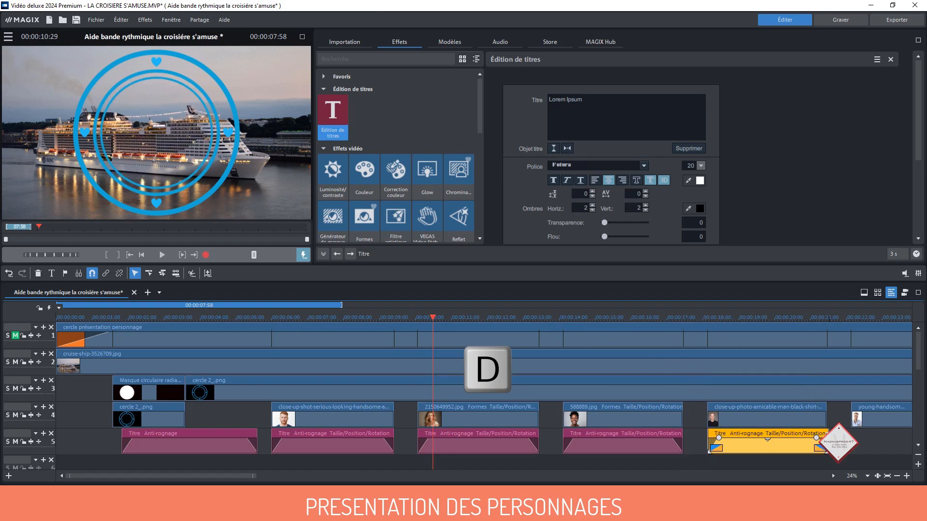
pyautogui.moveTo(243, 475); pyautogui.dragTo(369, 475)
pyautogui.click(340, 318)
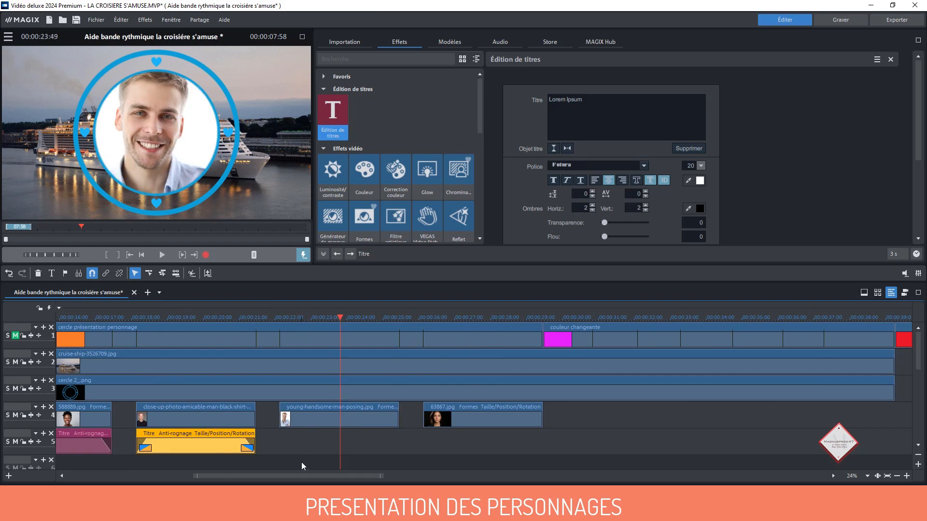
pyautogui.hotkey('ctrl', 'd')
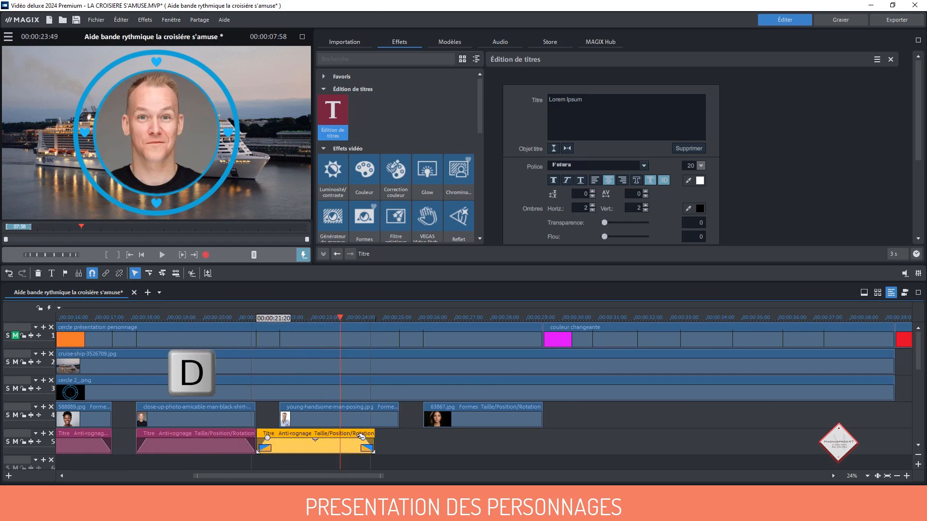
pyautogui.click(412, 448)
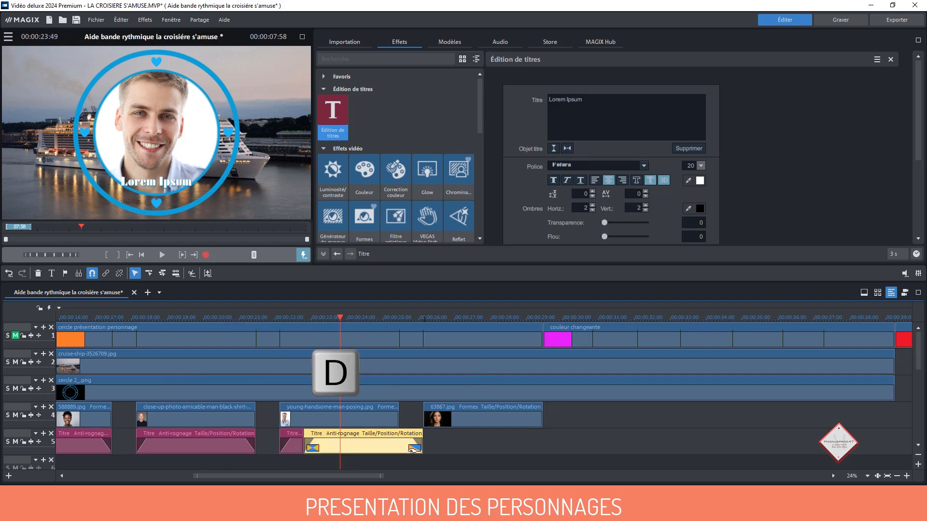
pyautogui.moveTo(411, 448); pyautogui.dragTo(511, 430)
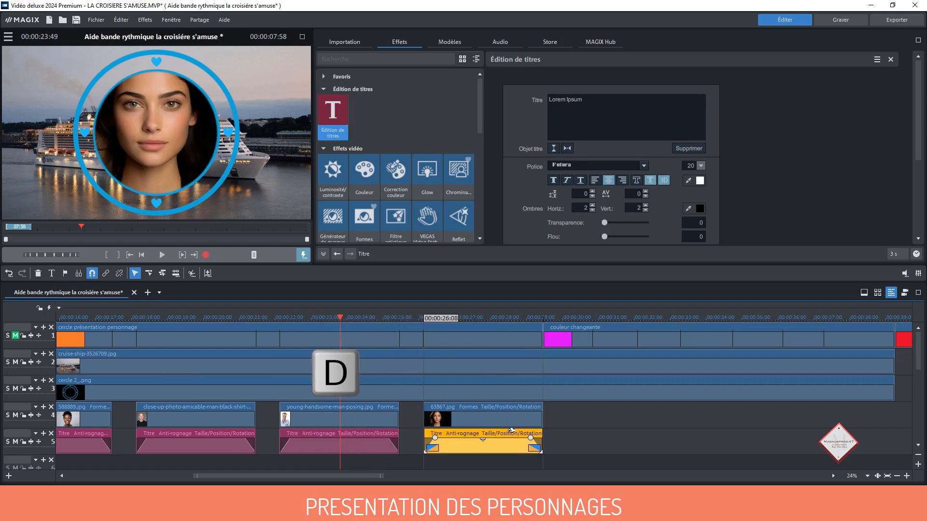
# Check the framed character photo and its "Lorem Ipsum" title in the enlarged preview, and restore the normal layout
pyautogui.click(512, 430)
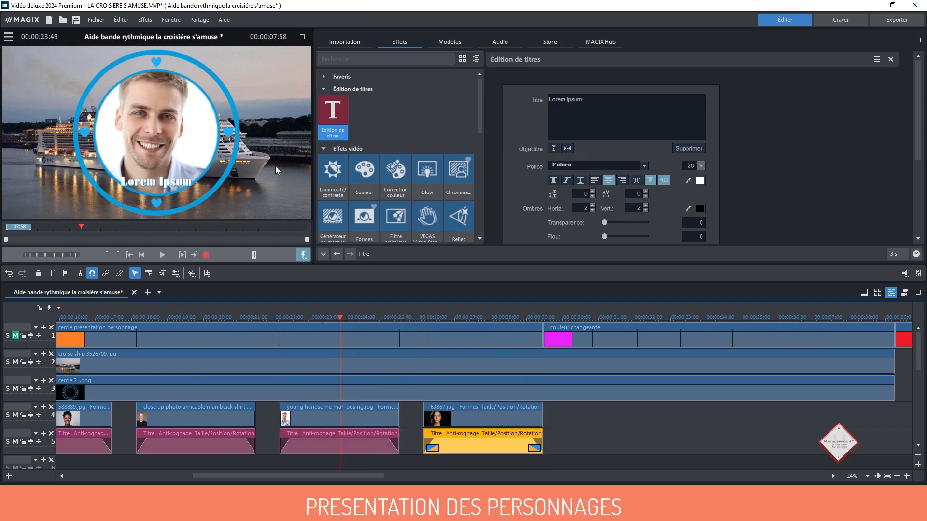
pyautogui.click(303, 39)
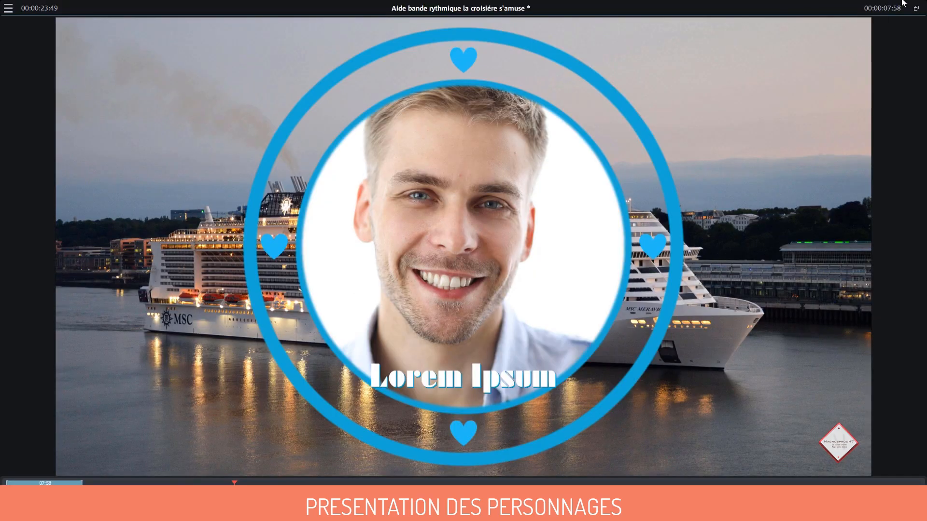
pyautogui.click(920, 11)
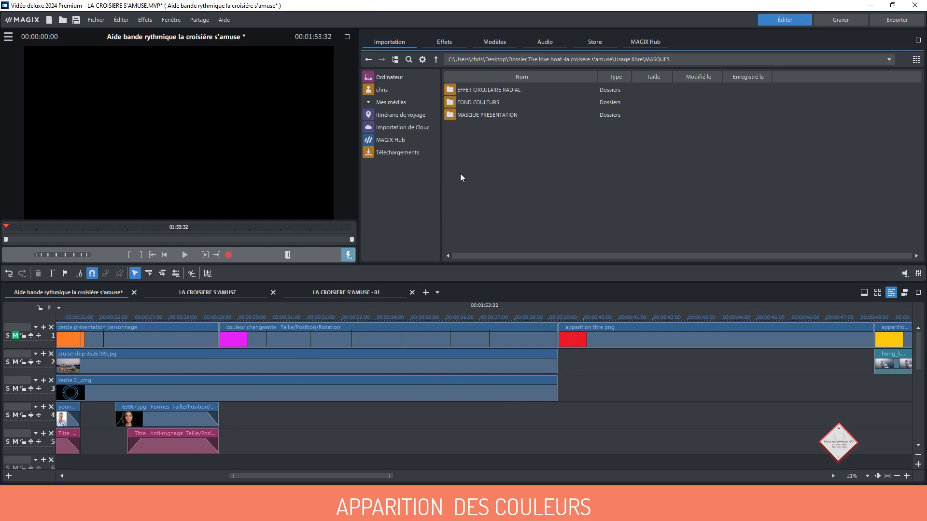
# Split cercle 2_.png at 00:00:29:28, where couleur changeante starts, and move its second part down to track 4
pyautogui.click(220, 315)
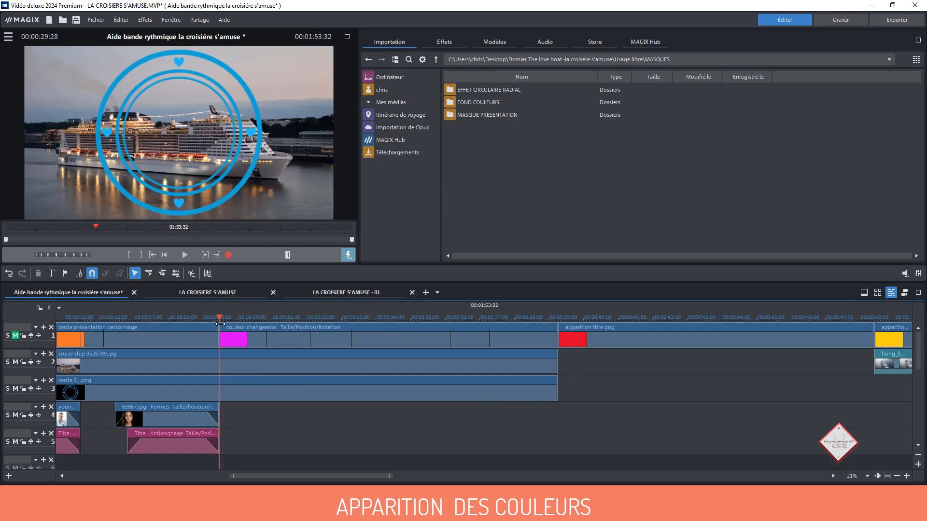
pyautogui.click(247, 391)
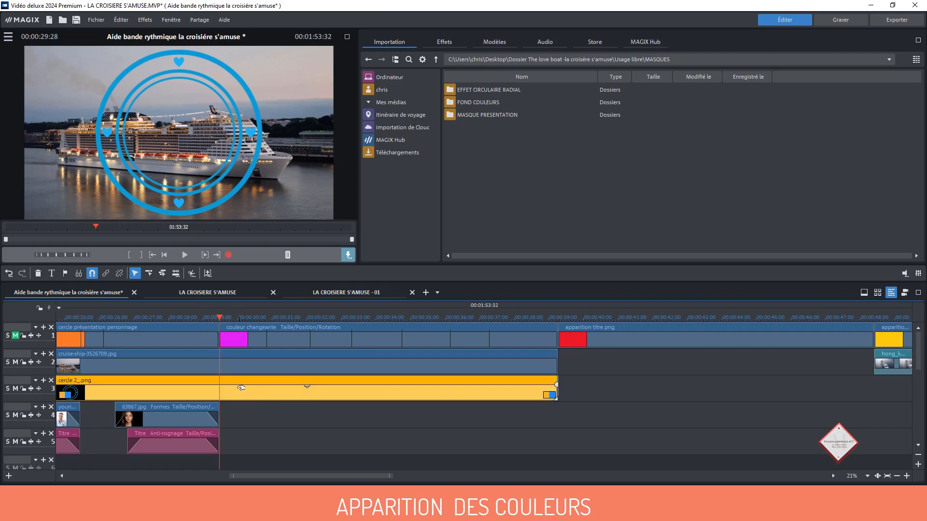
pyautogui.press('t')
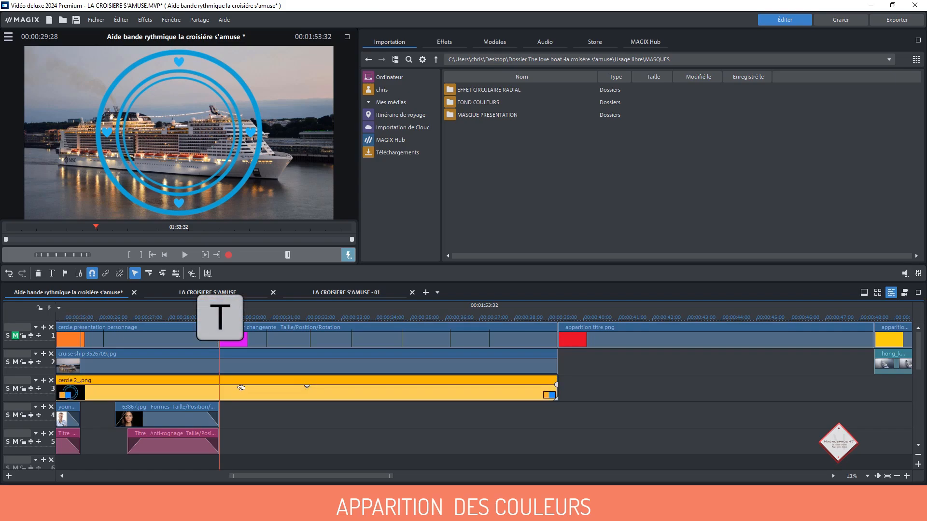
pyautogui.press('t')
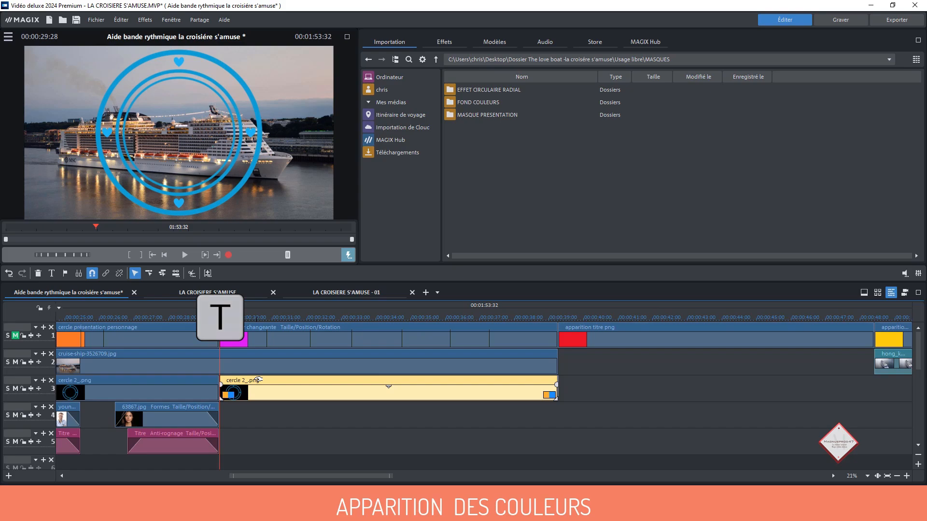
pyautogui.moveTo(258, 379); pyautogui.dragTo(258, 413)
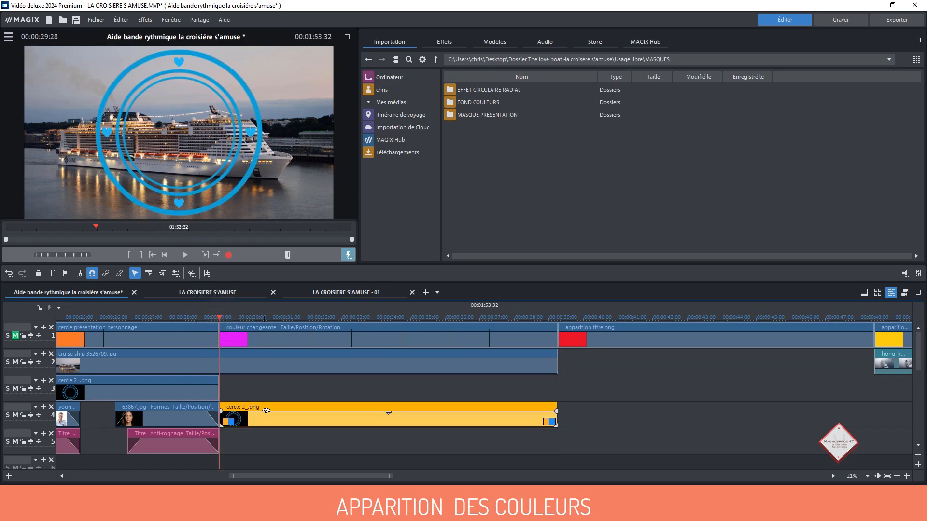
# Split cruise-ship-3526709.jpg on track 2 at 00:00:29:28
pyautogui.click(268, 382)
pyautogui.click(270, 362)
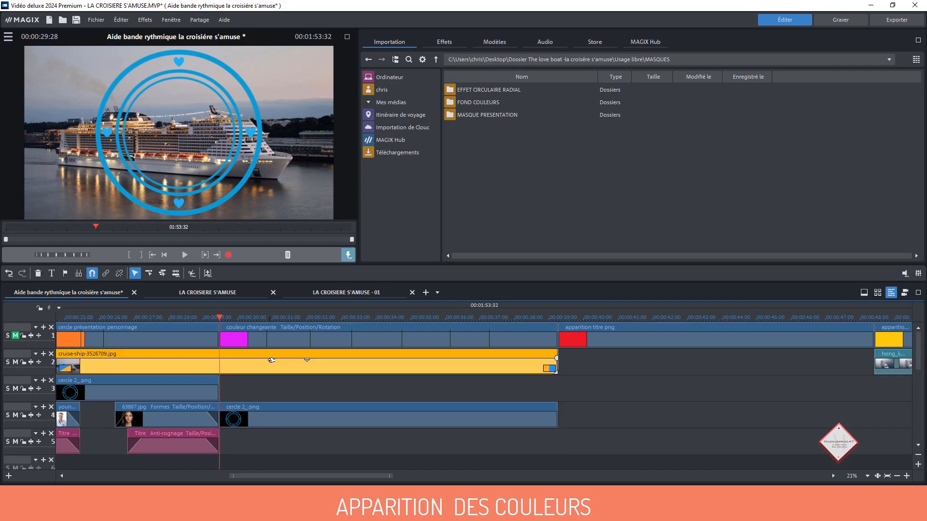
pyautogui.press('t')
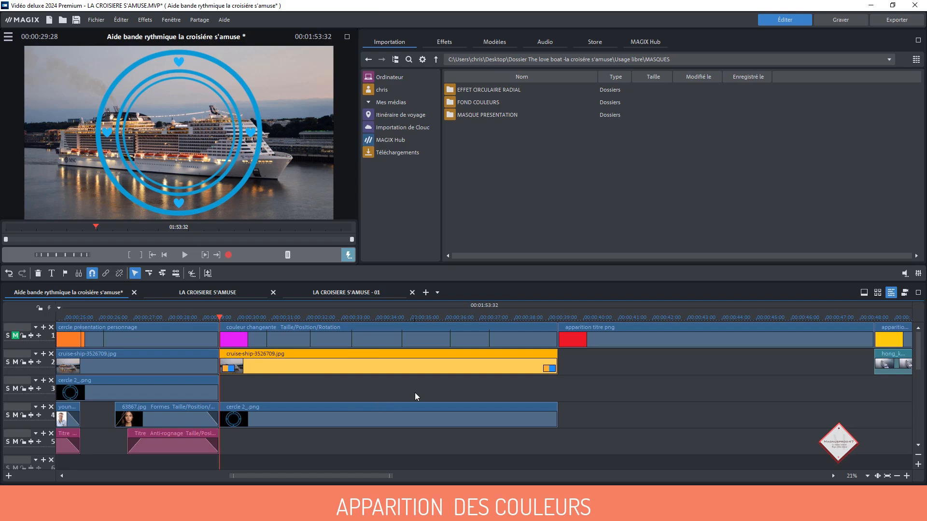
# Place JAUNE.png from the FOND COULEURS folder on track 3 at 00:00:29:28, and shorten it
pyautogui.doubleClick(473, 103)
pyautogui.click(451, 92)
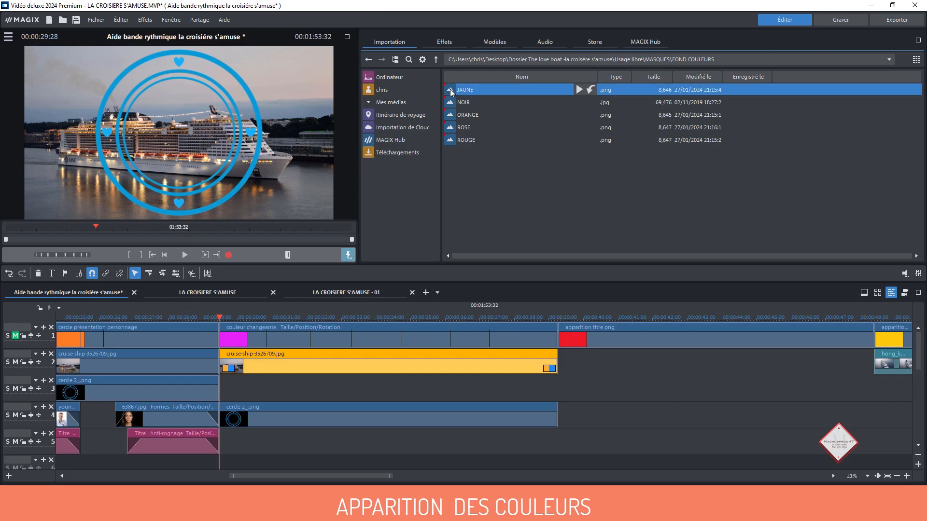
pyautogui.moveTo(451, 91); pyautogui.dragTo(259, 384)
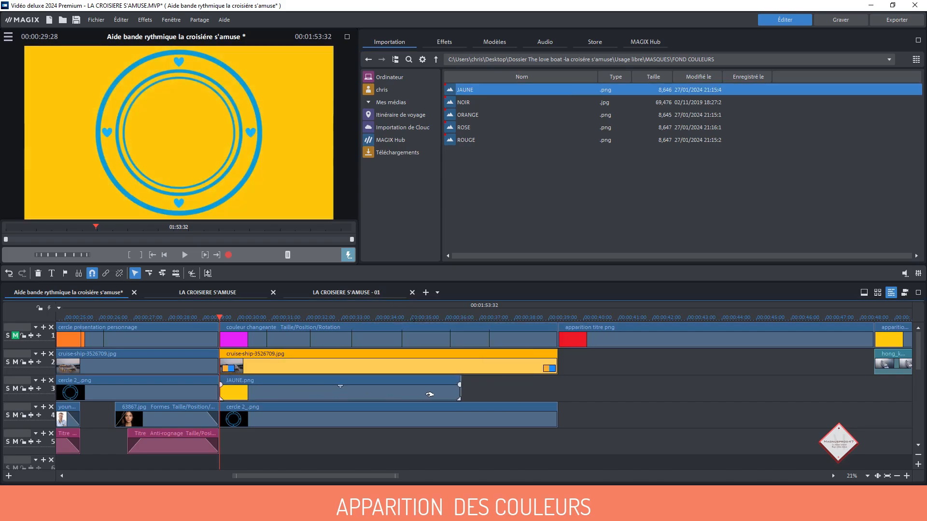
pyautogui.click(459, 395)
# Add ORANGE.png and ROSE.png after JAUNE.png on track 3 with overlapping crossfades, shortened to follow the couleur changeante marks
pyautogui.moveTo(467, 115); pyautogui.dragTo(283, 385)
pyautogui.click(266, 318)
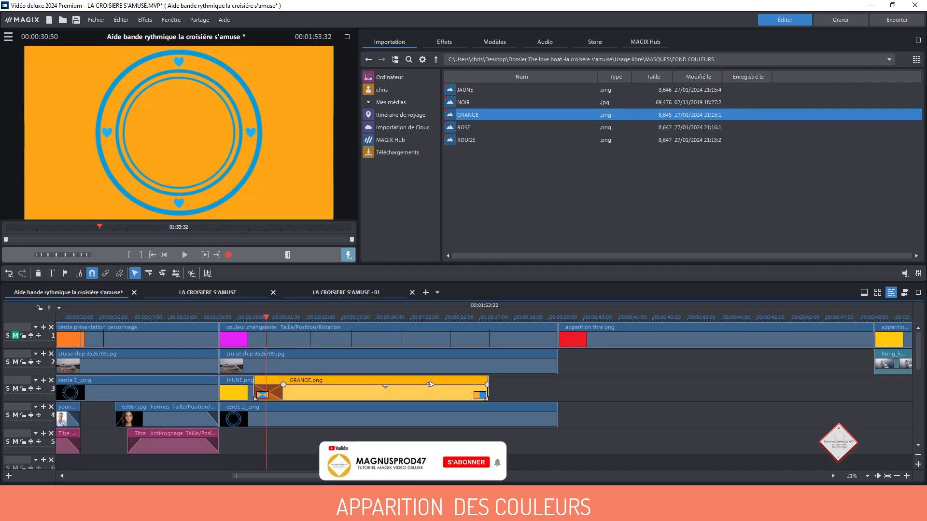
pyautogui.moveTo(464, 127); pyautogui.dragTo(244, 384)
pyautogui.click(310, 318)
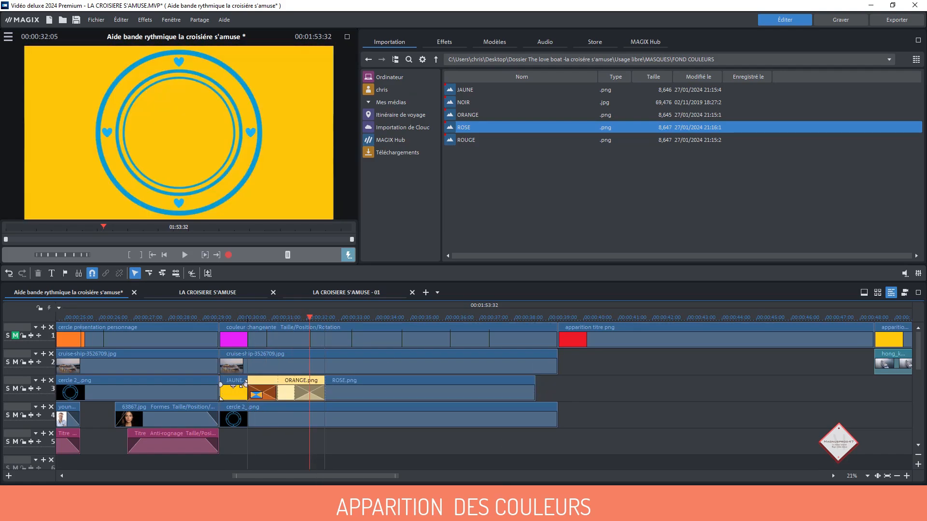
pyautogui.click(352, 317)
pyautogui.click(373, 335)
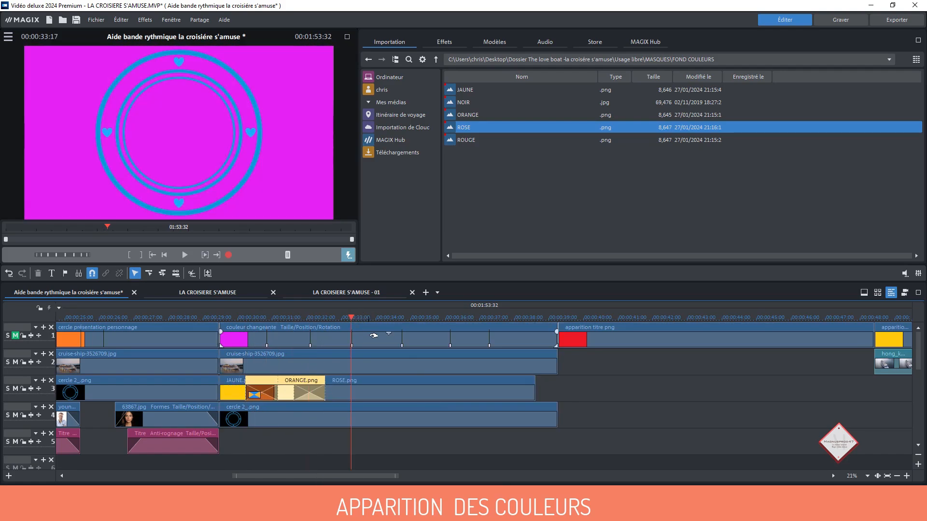
pyautogui.moveTo(534, 388); pyautogui.dragTo(382, 387)
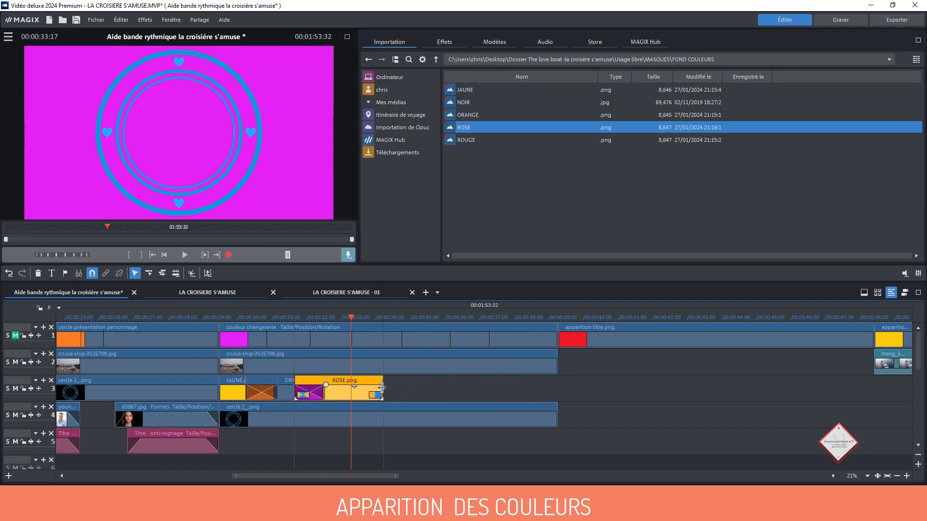
# Add ROUGE.png and a second JAUNE.png after ROSE.png on track 3 with overlapping crossfades, and shorten them
pyautogui.moveTo(466, 140); pyautogui.dragTo(341, 385)
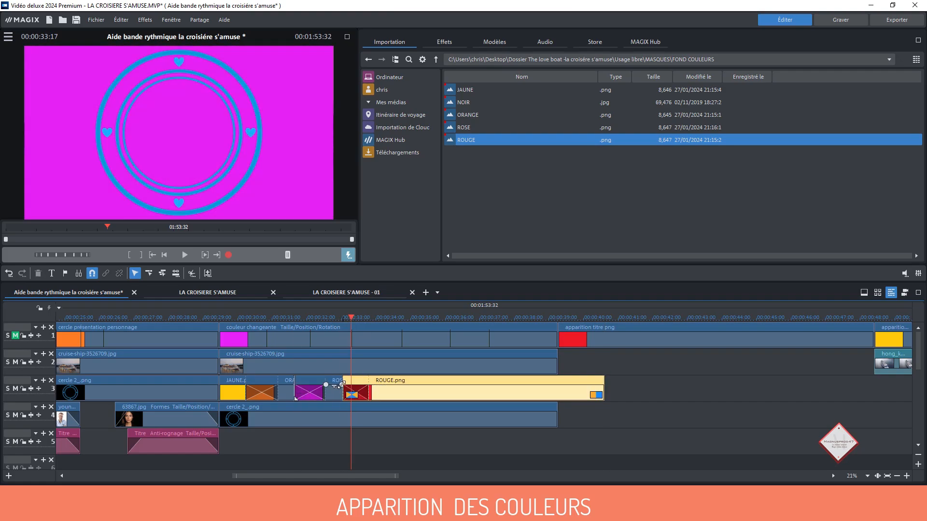
pyautogui.moveTo(465, 90); pyautogui.dragTo(393, 387)
pyautogui.moveTo(621, 386); pyautogui.dragTo(457, 384)
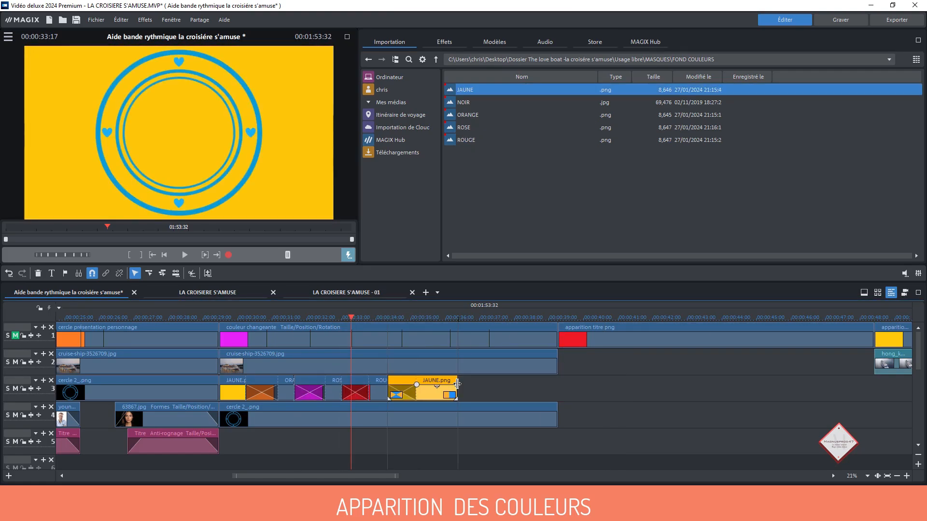
# Add a second ORANGE.png and ROSE.png on track 3 with crossfades, trimming the last one to the end of couleur changeante
pyautogui.moveTo(468, 115); pyautogui.dragTo(437, 386)
pyautogui.moveTo(676, 387); pyautogui.dragTo(483, 386)
pyautogui.moveTo(464, 127); pyautogui.dragTo(485, 386)
pyautogui.moveTo(723, 386); pyautogui.dragTo(557, 393)
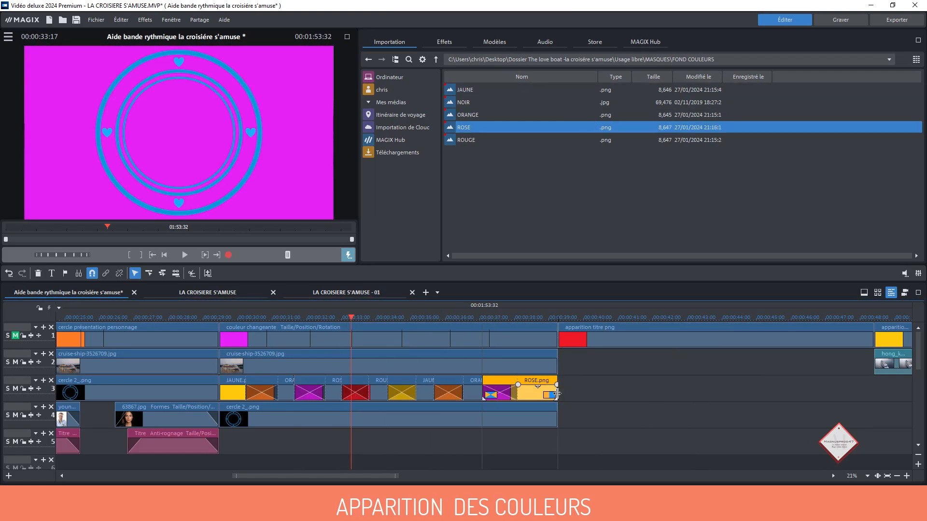
pyautogui.click(572, 445)
# Split the second cruise-ship-3526709.jpg section on track 2 at all six couleur changeante marks, from 00:00:30:50 through 00:00:37:16
pyautogui.click(322, 368)
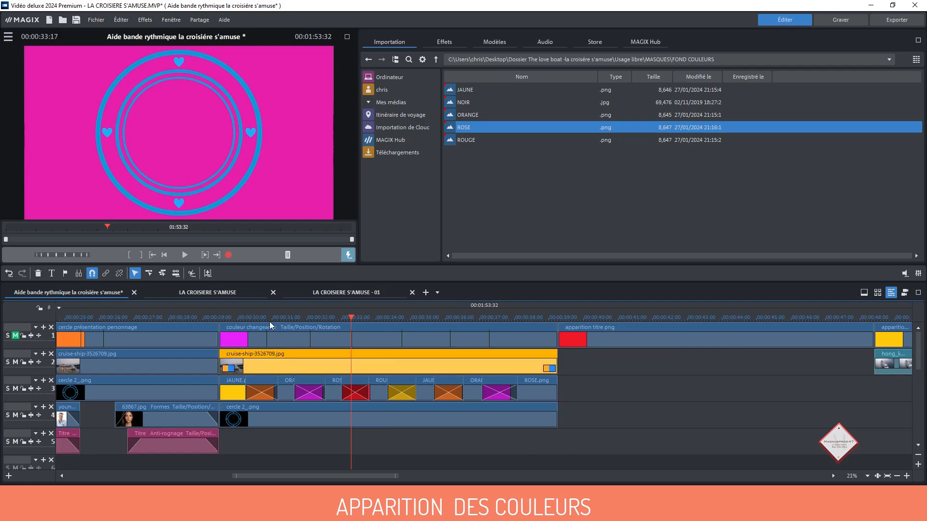
pyautogui.click(267, 318)
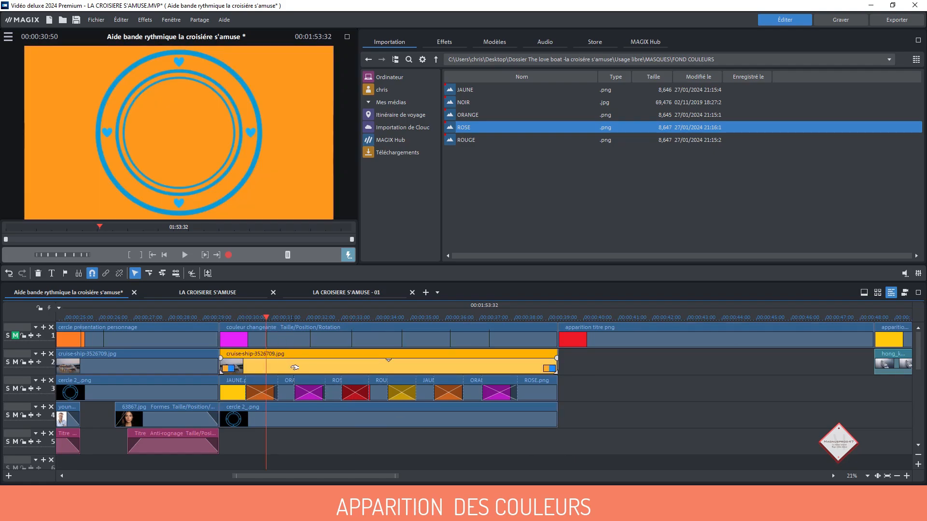
pyautogui.press('t')
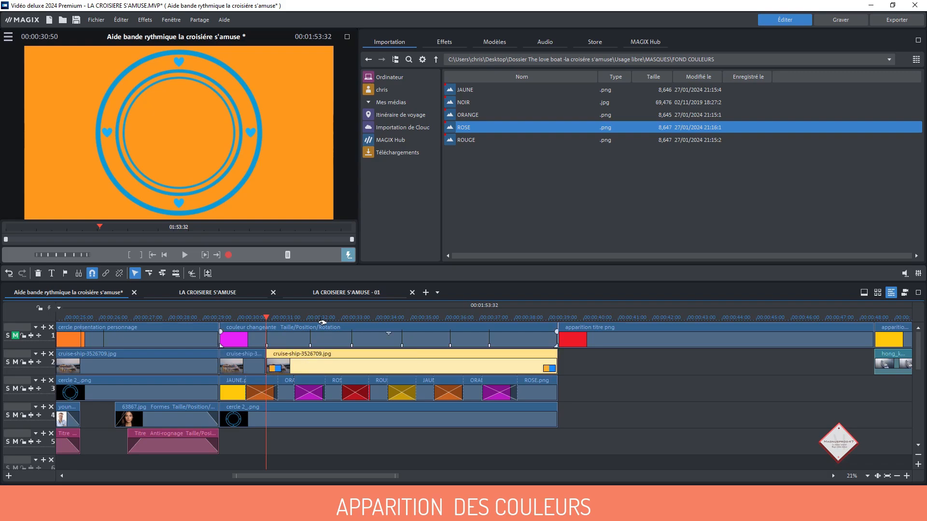
pyautogui.click(310, 318)
pyautogui.press('t')
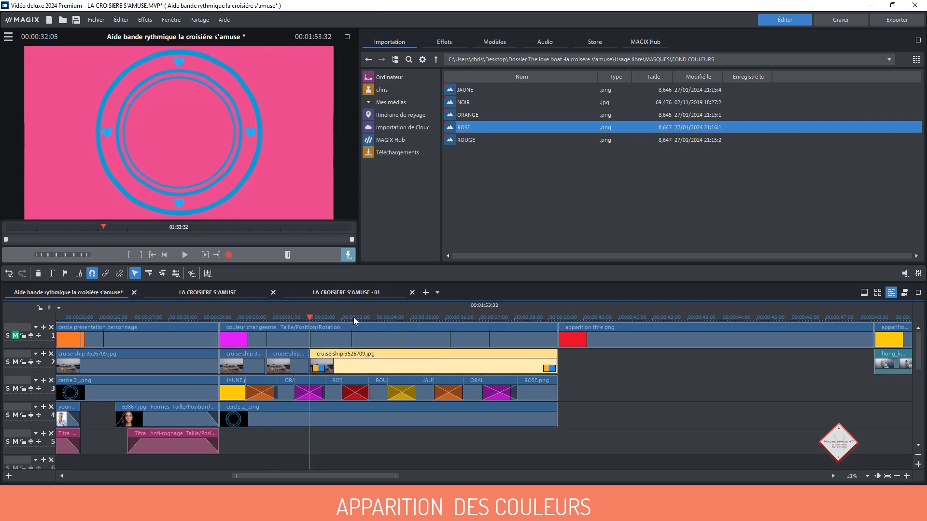
pyautogui.click(352, 319)
pyautogui.press('t')
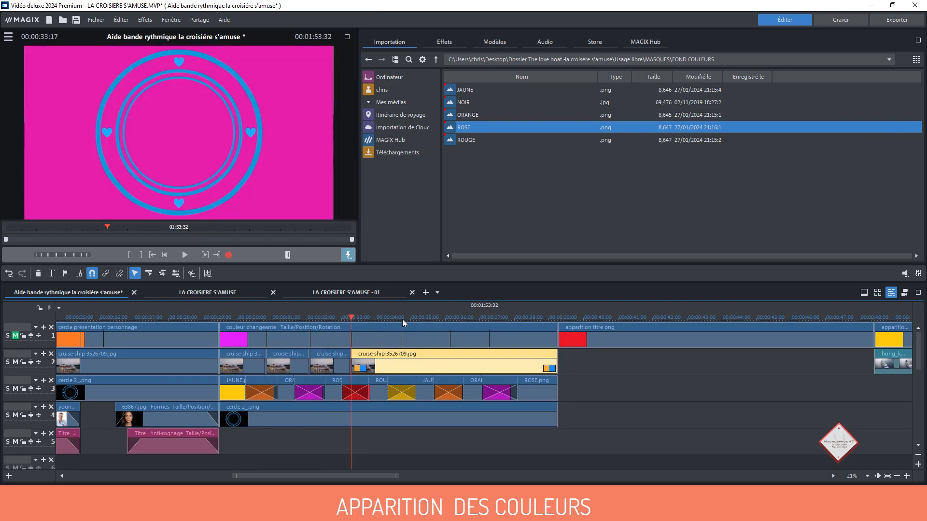
pyautogui.click(402, 318)
pyautogui.press('t')
pyautogui.click(450, 319)
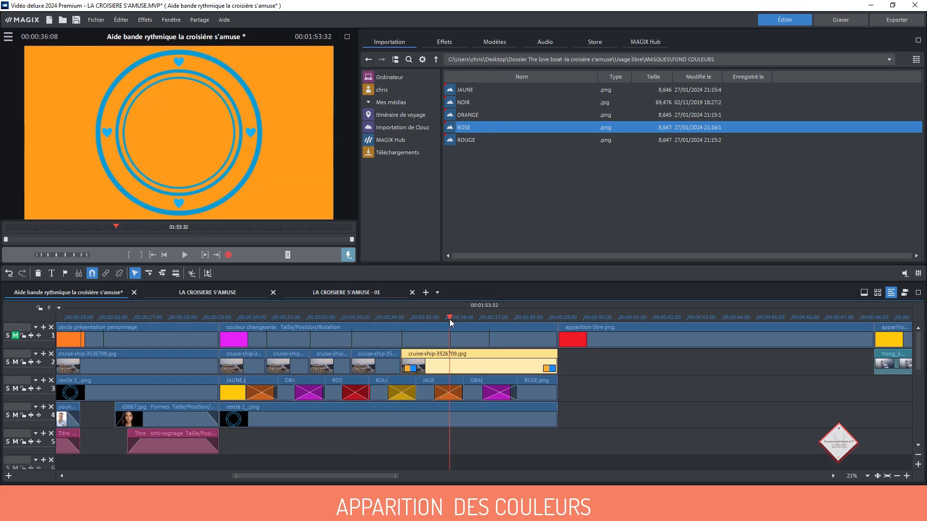
pyautogui.press('t')
pyautogui.click(489, 319)
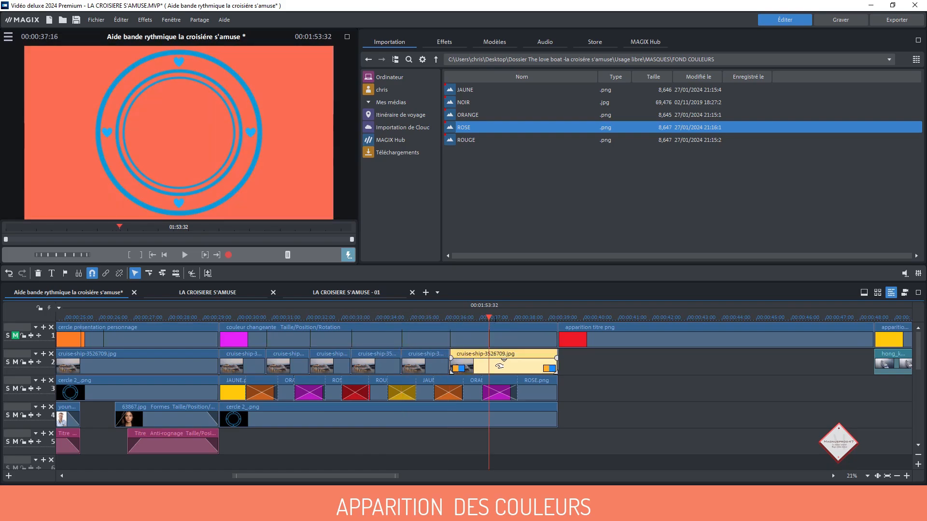
pyautogui.press('t')
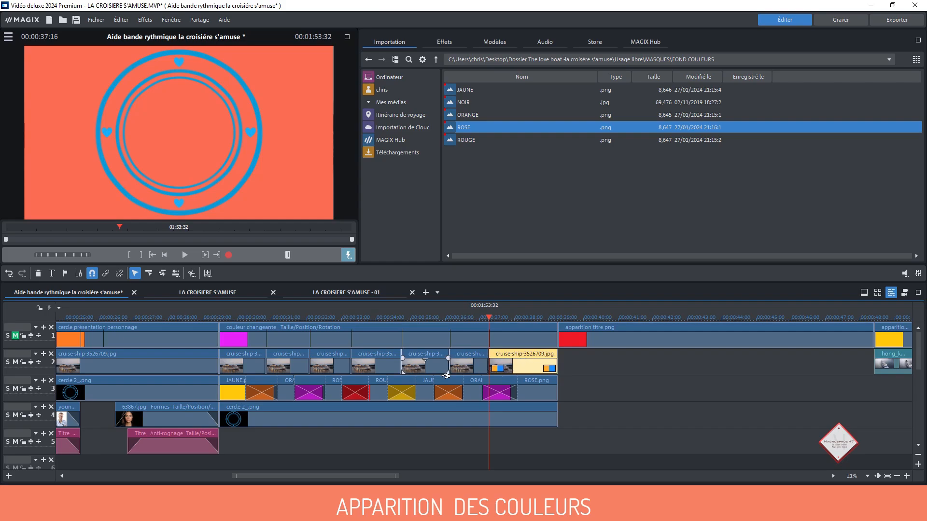
# Replace the last cruise-ship-3526709.jpg section on track 2 with seaport_cabin_passenger_boarding_bridge.jpg
pyautogui.click(532, 365)
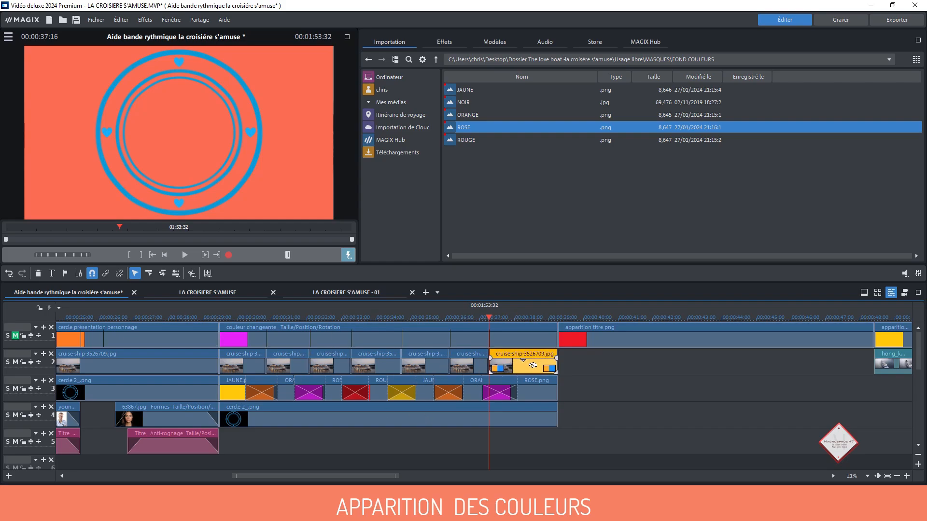
pyautogui.press('Delete')
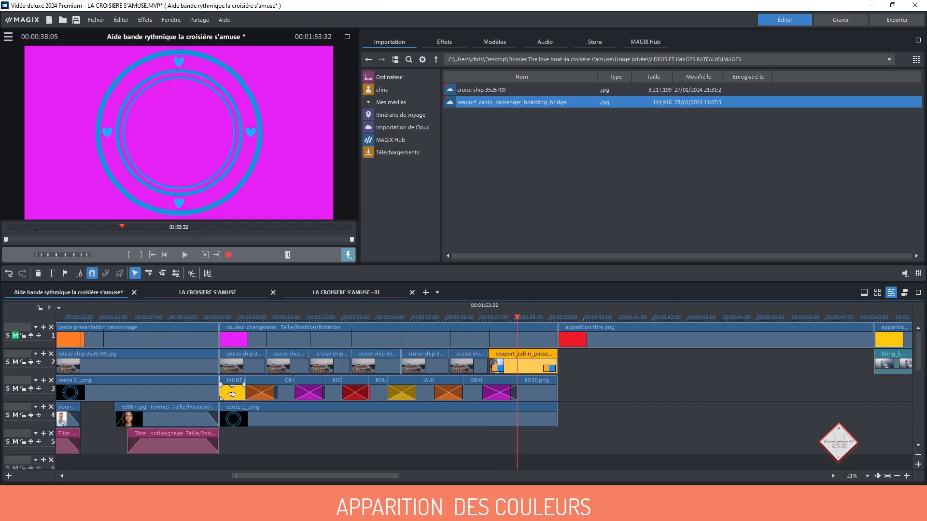
# Apply the Formes effect to the first JAUNE.png on track 3, with the method set to Couper la section
pyautogui.click(232, 394)
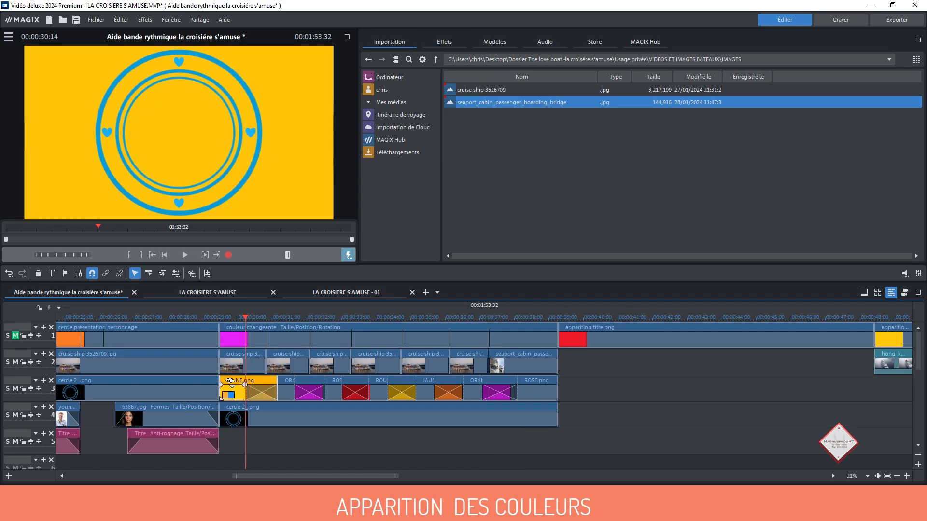
pyautogui.click(456, 42)
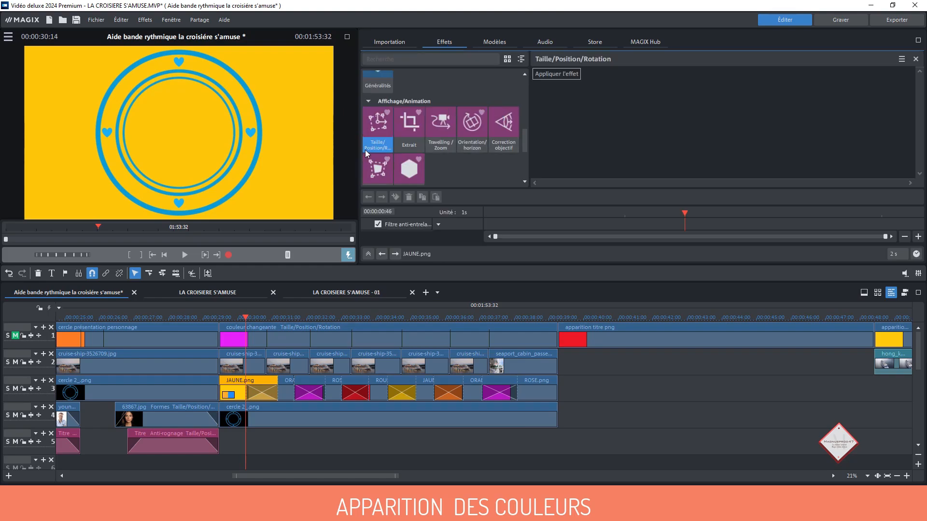
pyautogui.scroll(3, 401, 139)
pyautogui.scroll(3, 402, 139)
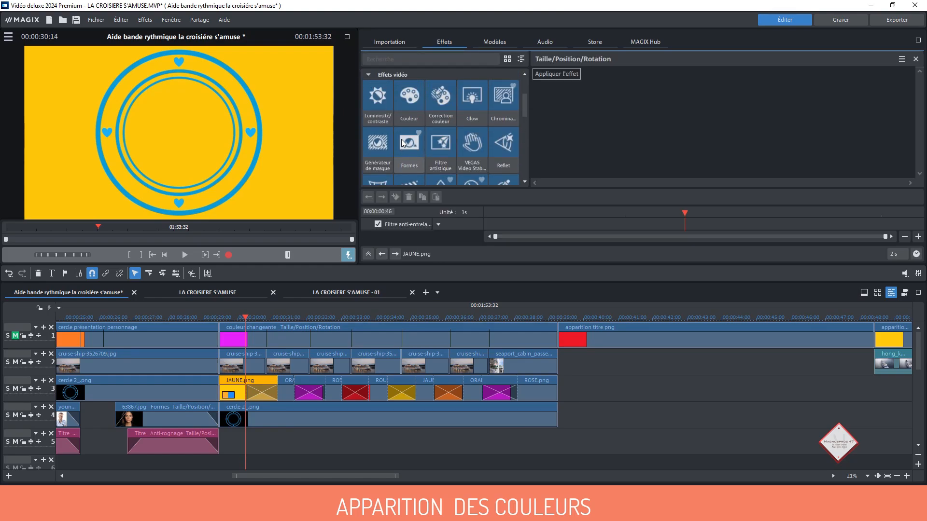
pyautogui.click(409, 145)
pyautogui.click(563, 76)
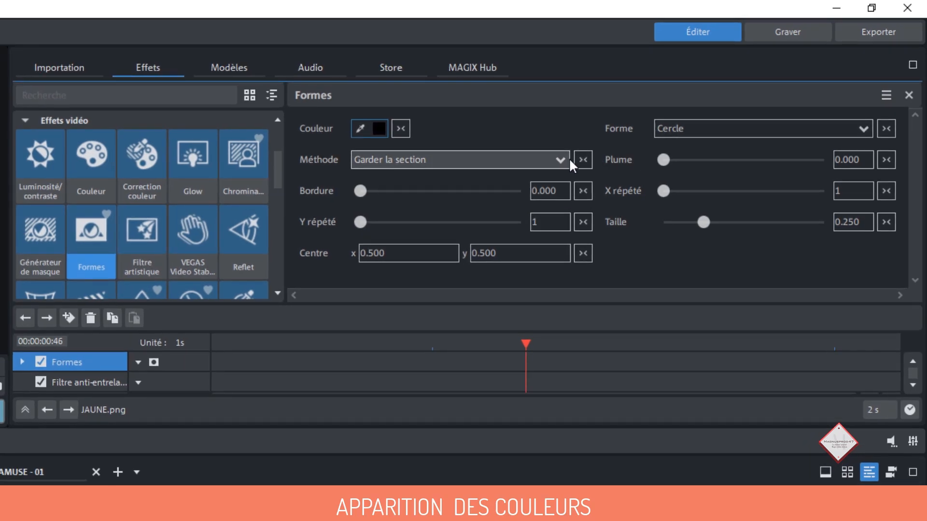
pyautogui.click(377, 162)
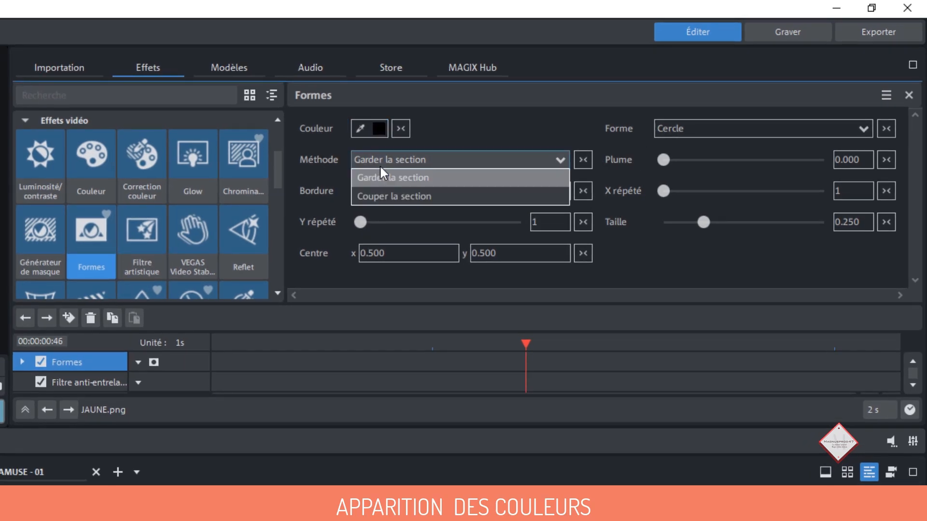
pyautogui.click(392, 198)
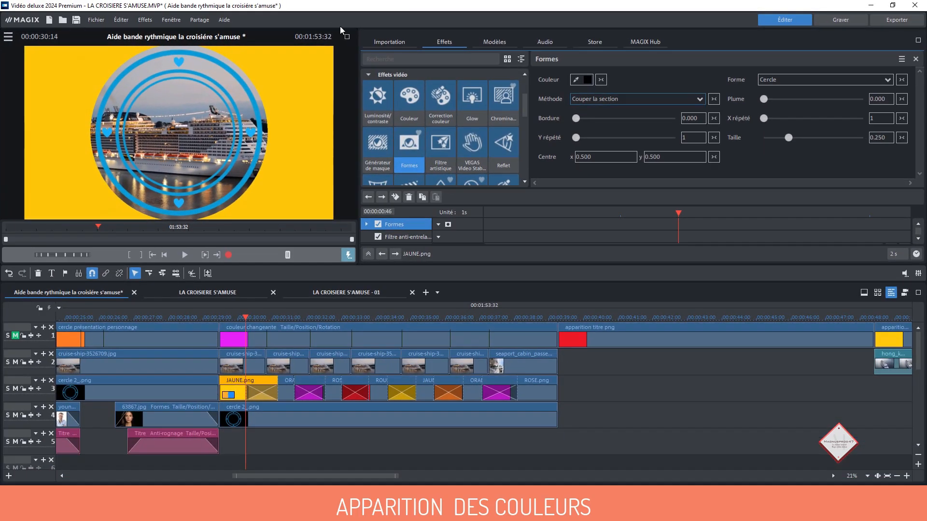
# Set the circular cutout's Taille to 0.228 and Plume to 0.010 on the first JAUNE.png, checking the fit in the enlarged preview
pyautogui.click(347, 37)
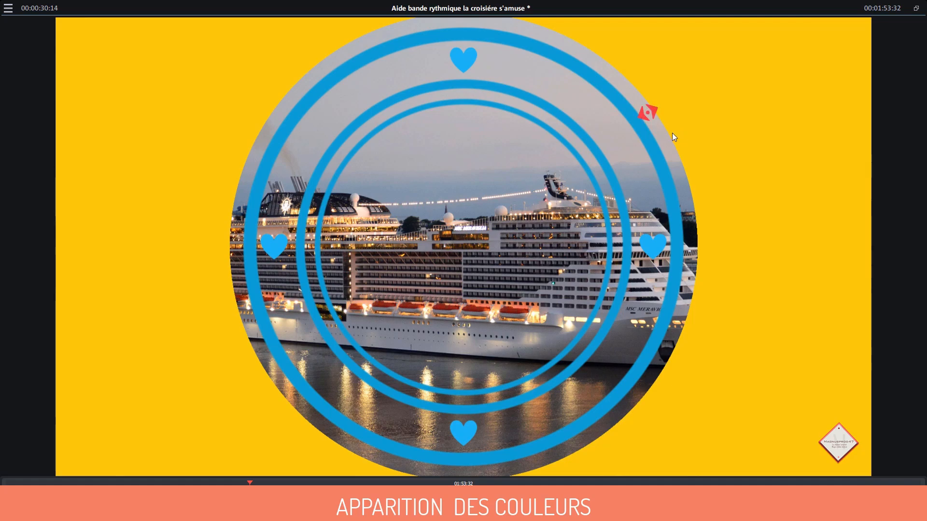
pyautogui.click(916, 9)
pyautogui.moveTo(790, 139); pyautogui.dragTo(788, 140)
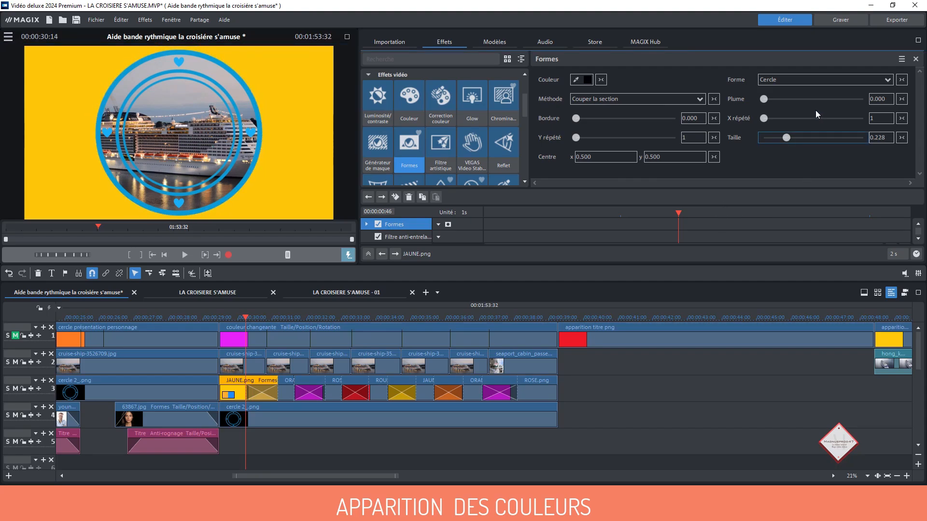
pyautogui.click(880, 103)
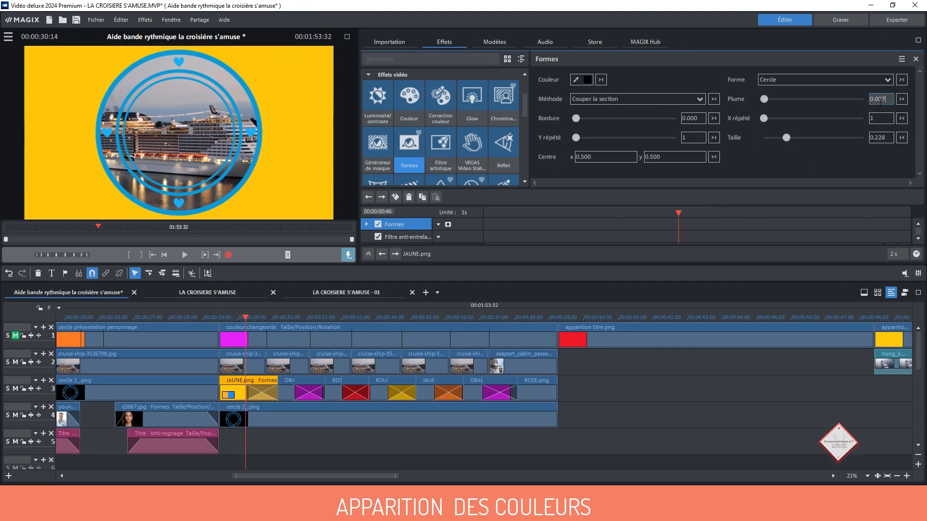
pyautogui.scroll(1, 880, 102)
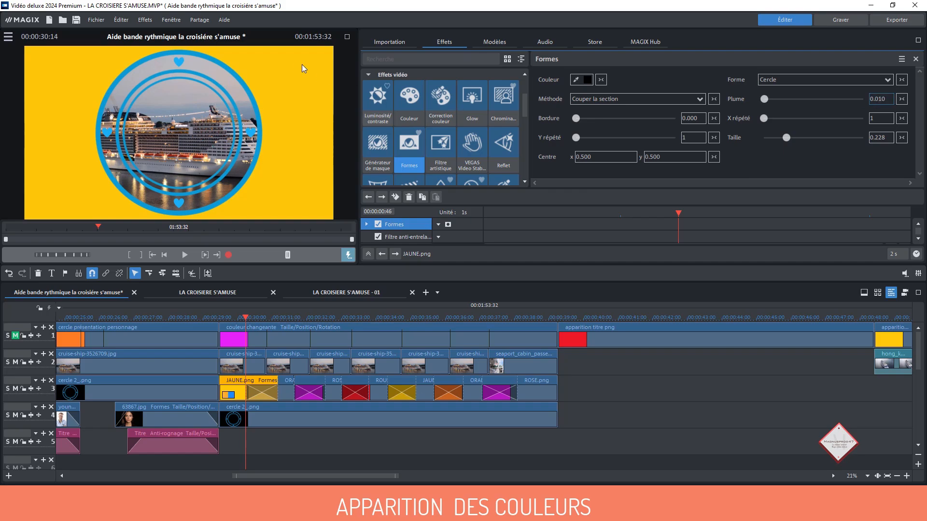
pyautogui.click(347, 37)
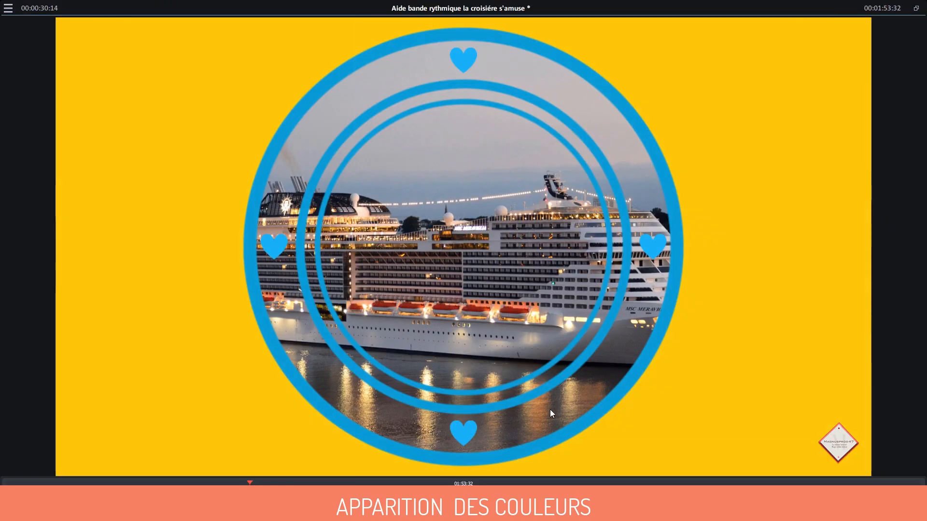
pyautogui.click(916, 8)
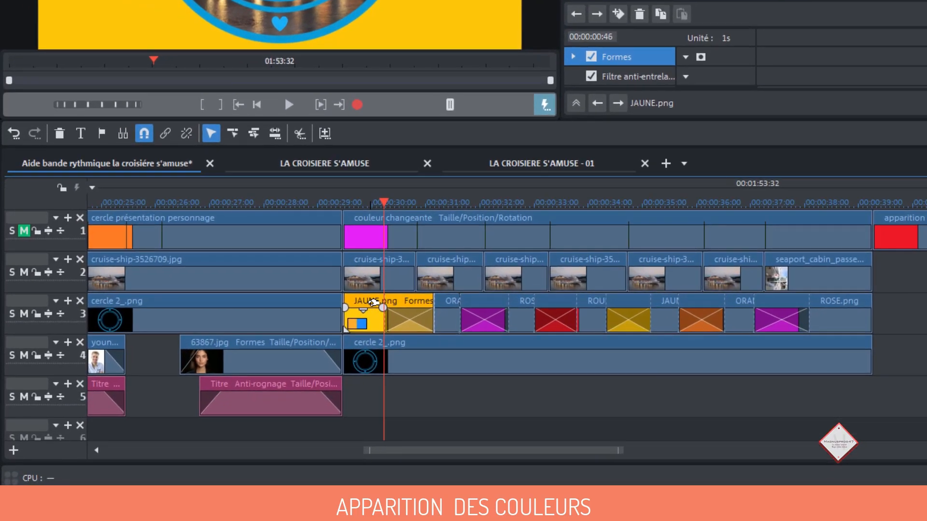
# Copy the first JAUNE.png's video effects with Filtre anti-entrelacement, Masquer and Formes all included
pyautogui.rightClick(239, 383)
pyautogui.moveTo(572, 145)
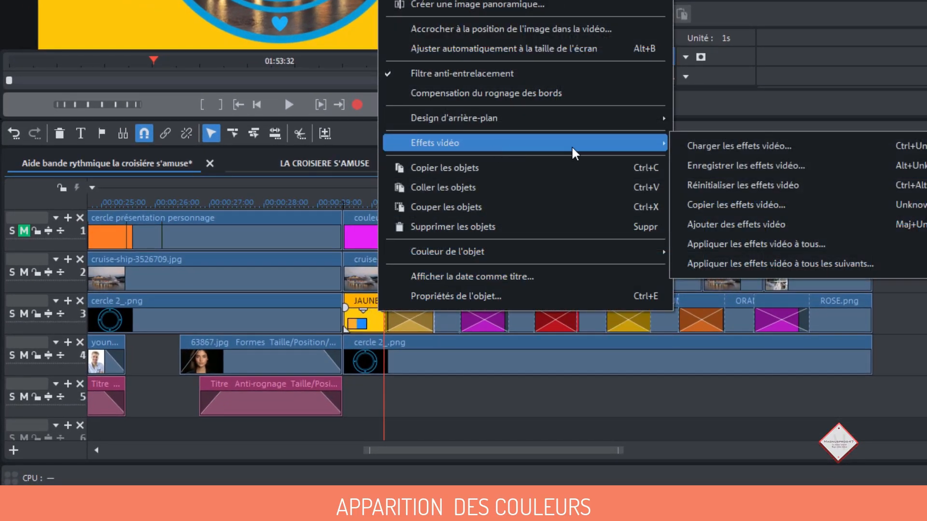
pyautogui.click(720, 207)
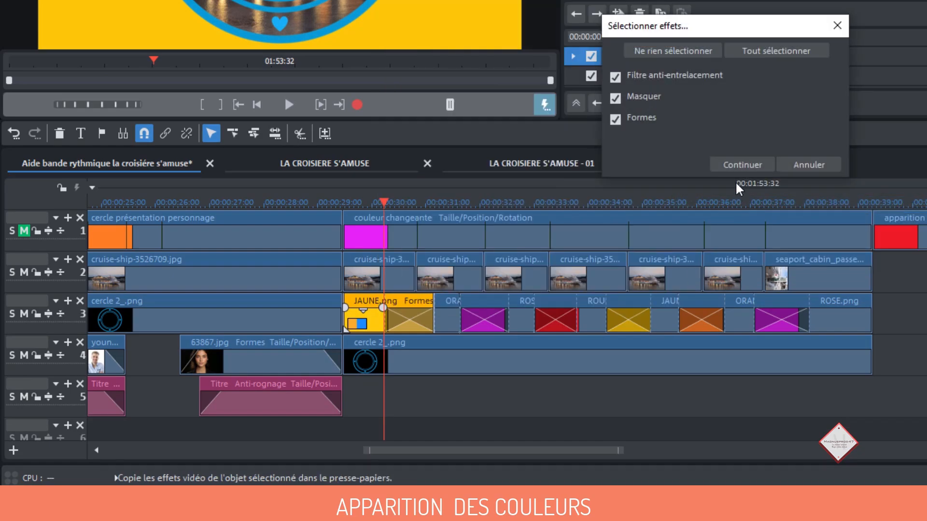
pyautogui.click(678, 161)
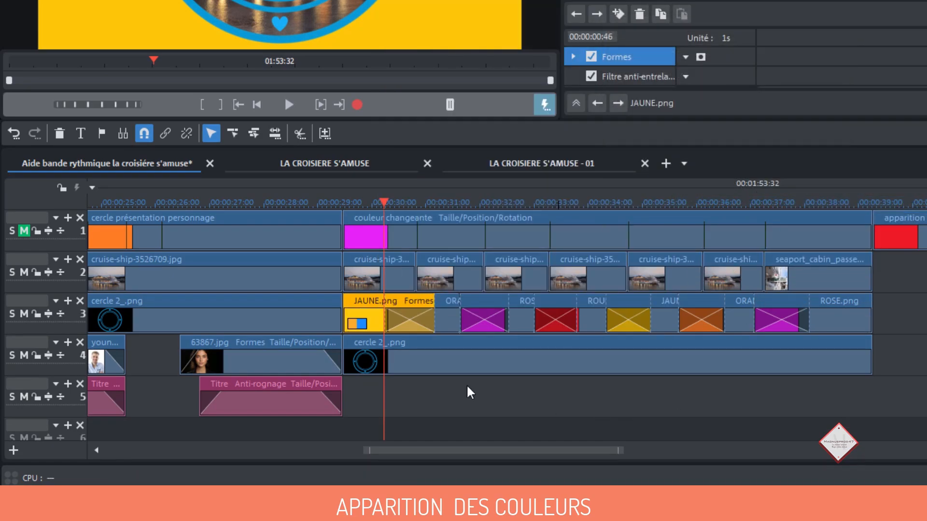
# Add the copied video effects to the first ORANGE.png on track 3, then deselect it
pyautogui.click(441, 310)
pyautogui.rightClick(453, 314)
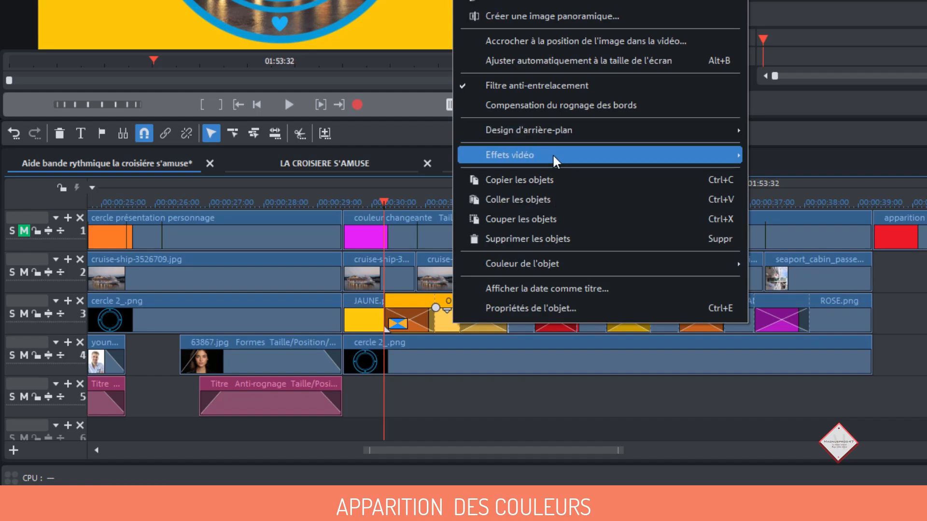
pyautogui.moveTo(556, 160)
pyautogui.click(821, 237)
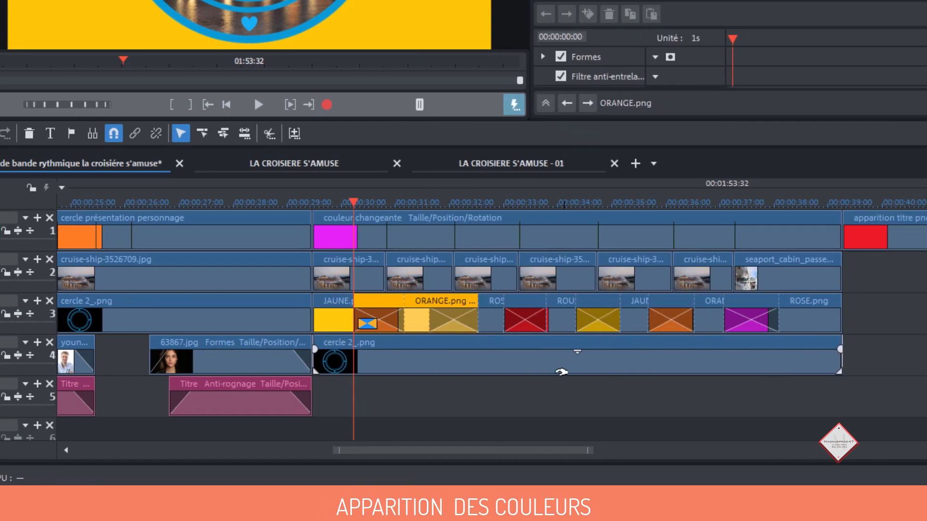
pyautogui.click(570, 399)
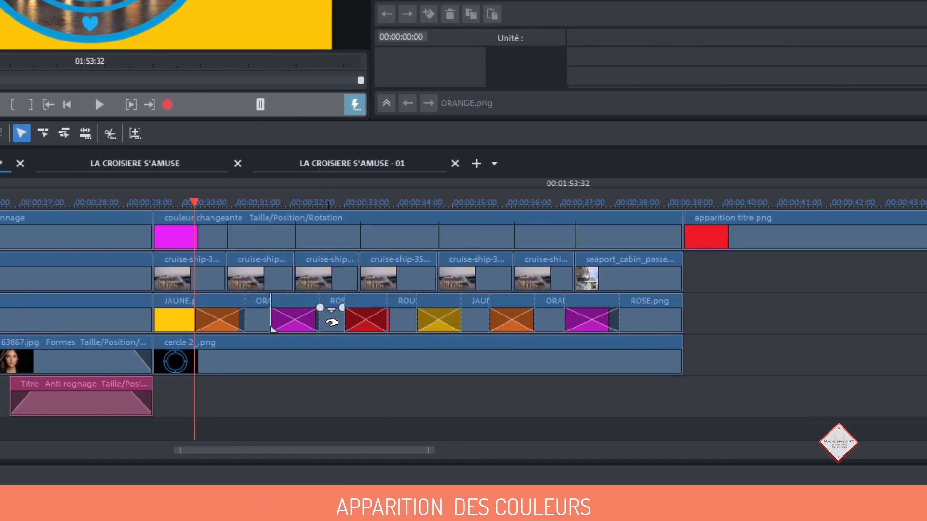
# Add the copied video effects to the first ROSE.png on track 3
pyautogui.click(332, 321)
pyautogui.rightClick(332, 321)
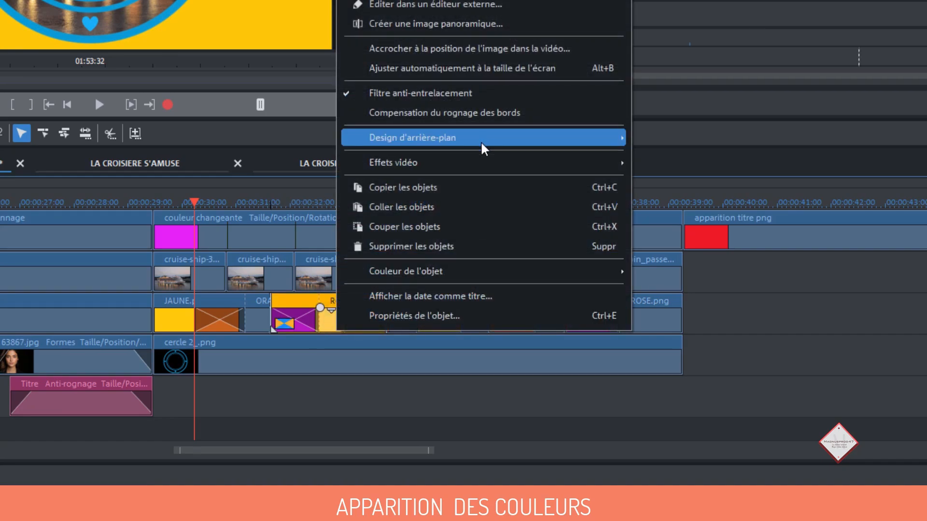
pyautogui.moveTo(478, 164)
pyautogui.click(728, 244)
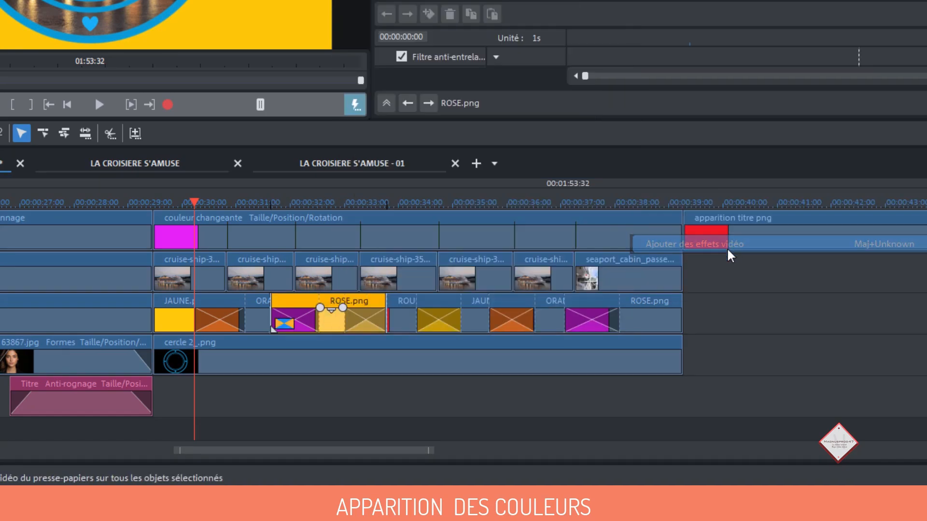
# Add the copied video effects to ROUGE.png on track 3
pyautogui.moveTo(332, 321); pyautogui.dragTo(408, 321)
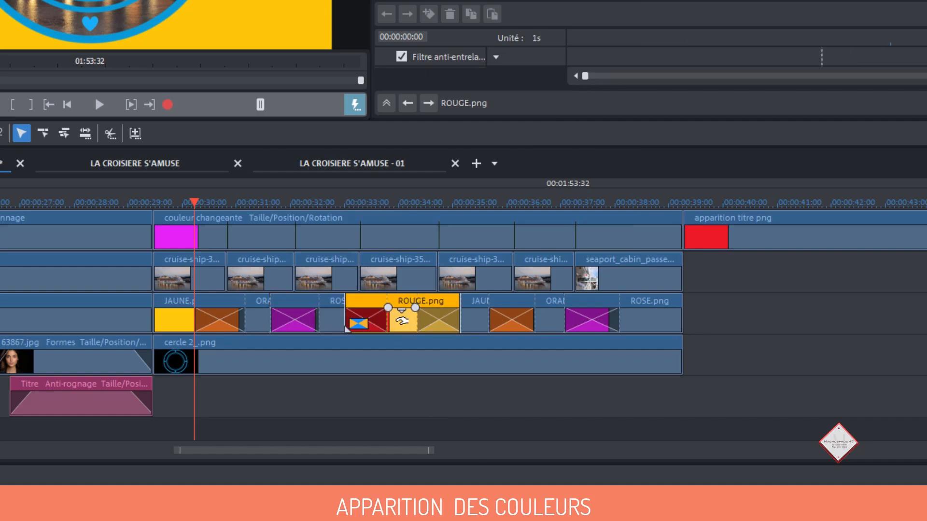
pyautogui.rightClick(408, 324)
pyautogui.moveTo(476, 162)
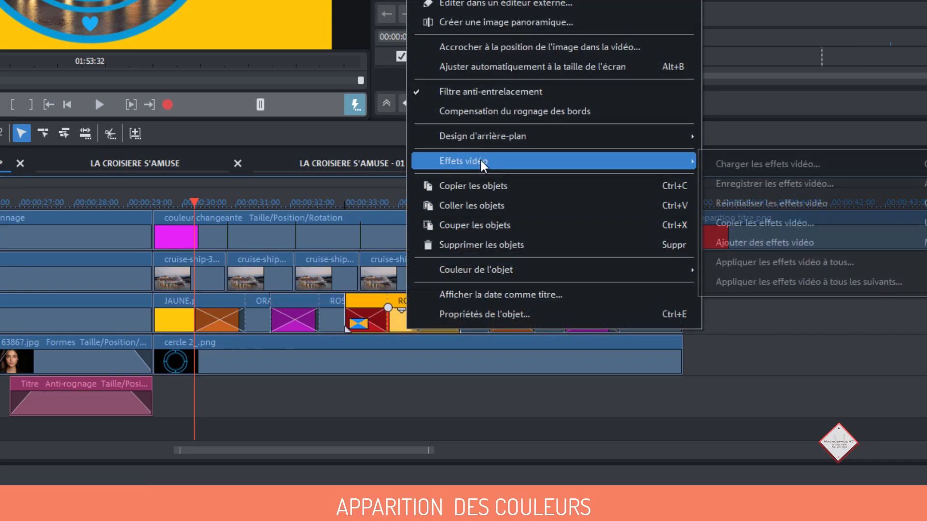
# Add the copied Formes video effect to the second ROUGE clip and the JAUNE clip after it on track 3
pyautogui.click(722, 242)
pyautogui.click(436, 319)
pyautogui.rightClick(441, 323)
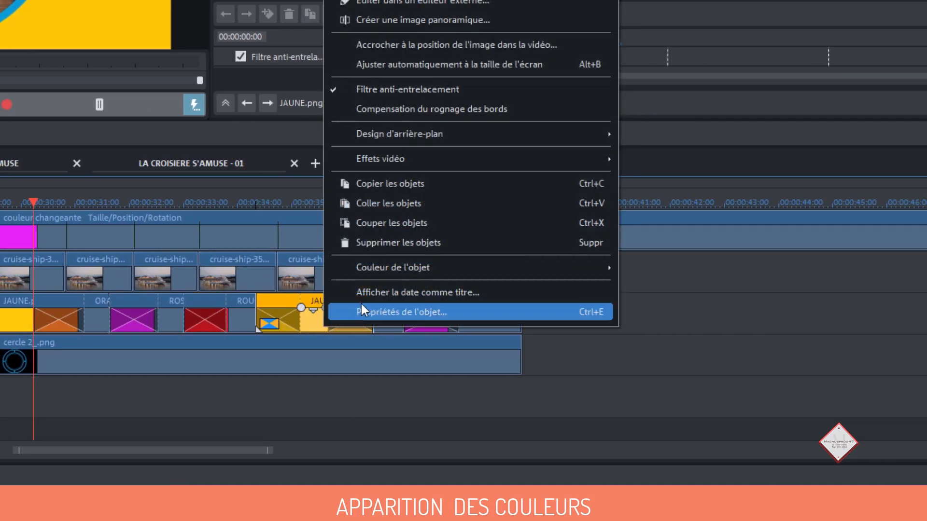
pyautogui.moveTo(401, 162)
pyautogui.click(647, 236)
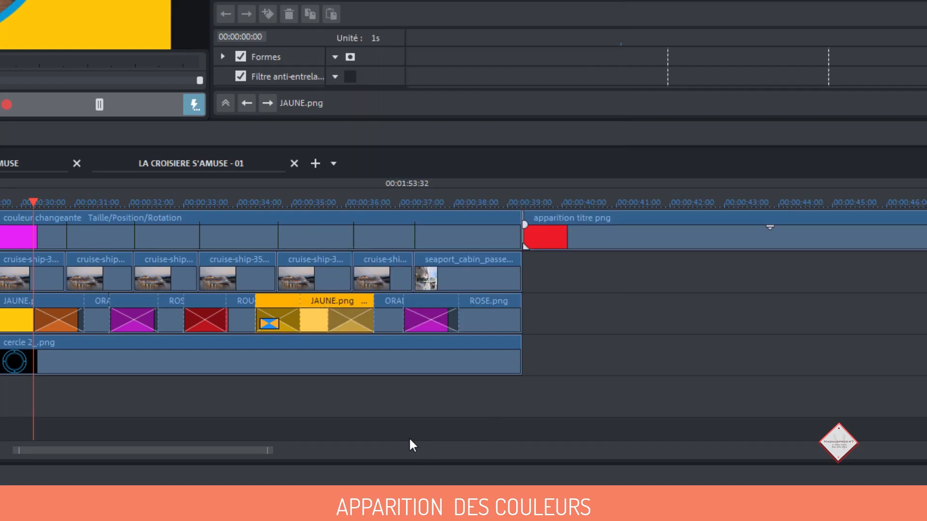
# Add the copied Formes video effect to the last ORANGE and ROSE clips on track 3, and scrub through the colour changes
pyautogui.click(393, 323)
pyautogui.rightClick(392, 325)
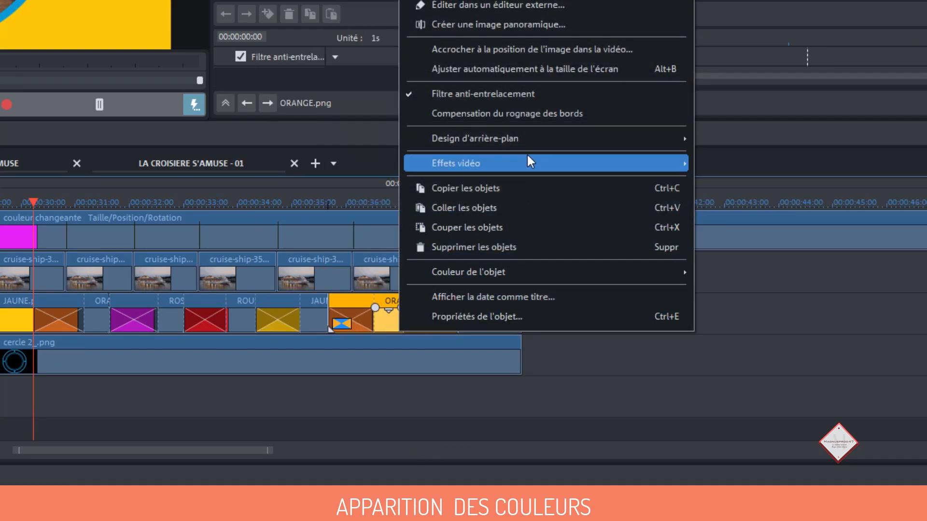
pyautogui.moveTo(533, 163)
pyautogui.click(737, 244)
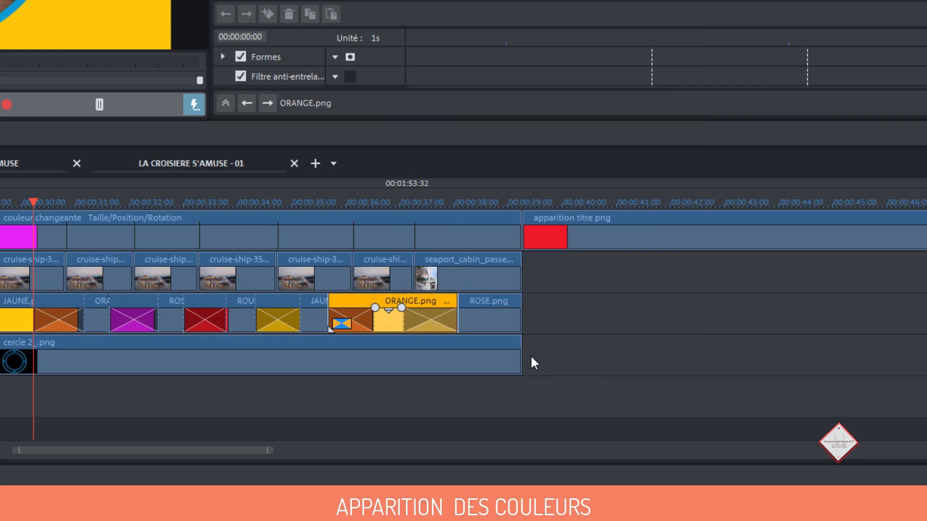
pyautogui.rightClick(488, 312)
pyautogui.moveTo(699, 146)
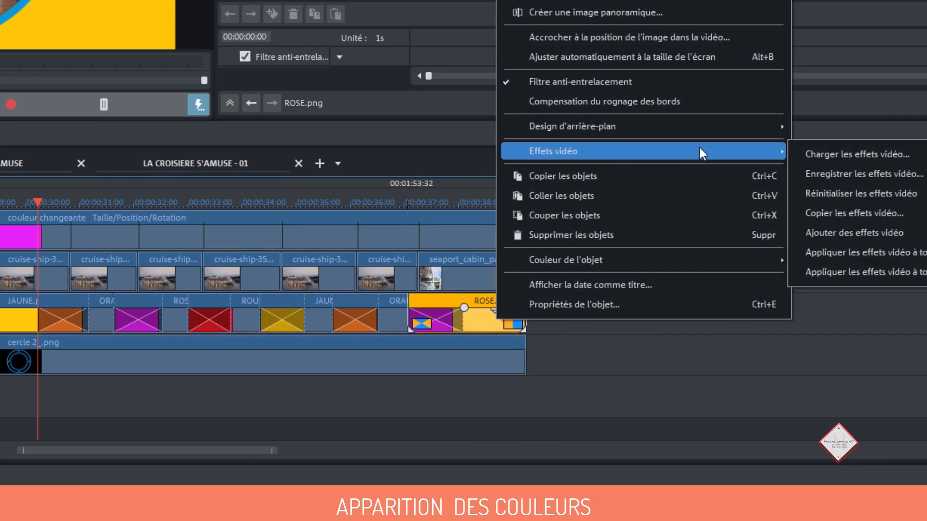
pyautogui.click(918, 252)
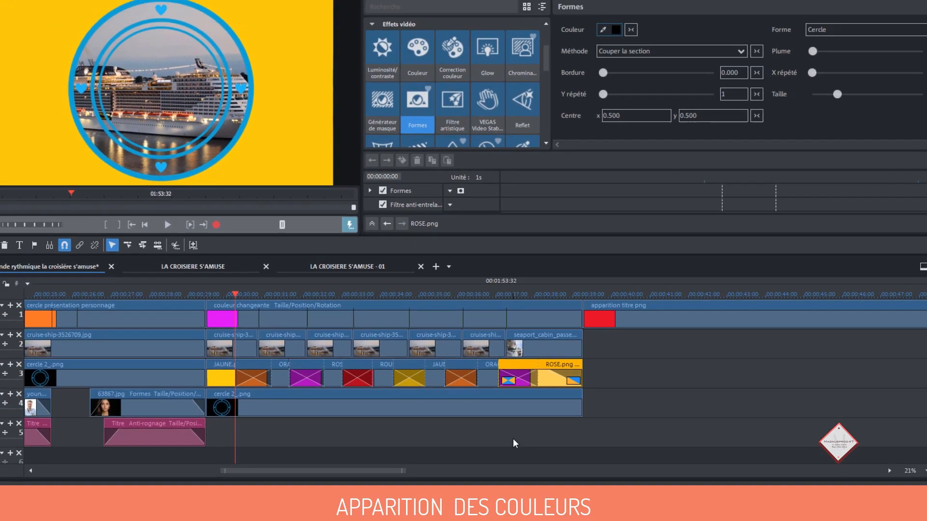
pyautogui.click(579, 409)
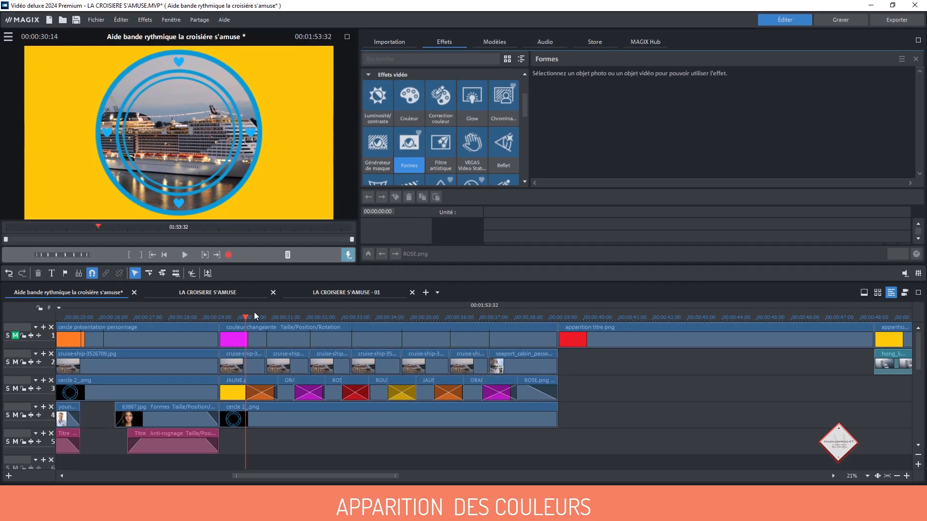
pyautogui.moveTo(252, 319); pyautogui.dragTo(509, 370)
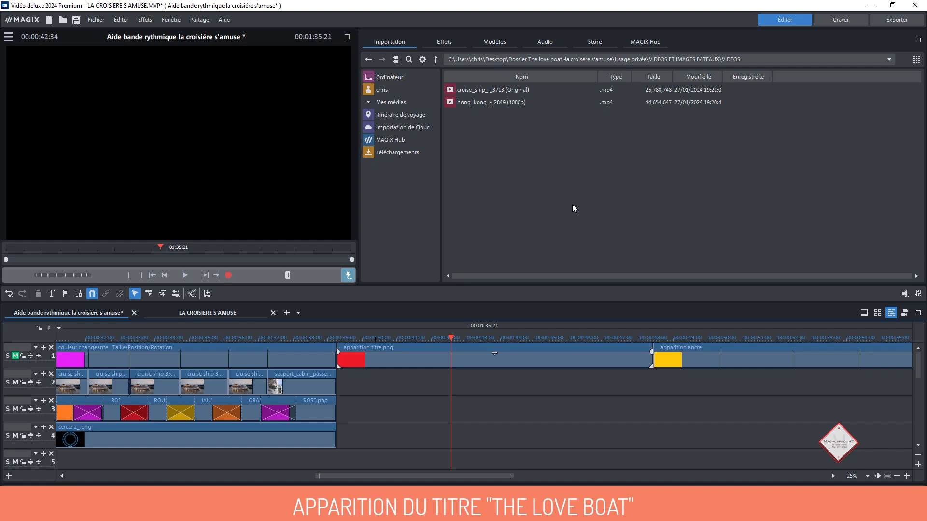
# Place hong_kong_-_2849 (1080p) on track 2 under "apparition titre" and trim its end to the start of "apparition ancre"
pyautogui.moveTo(497, 103)
pyautogui.moveTo(480, 103); pyautogui.dragTo(393, 393)
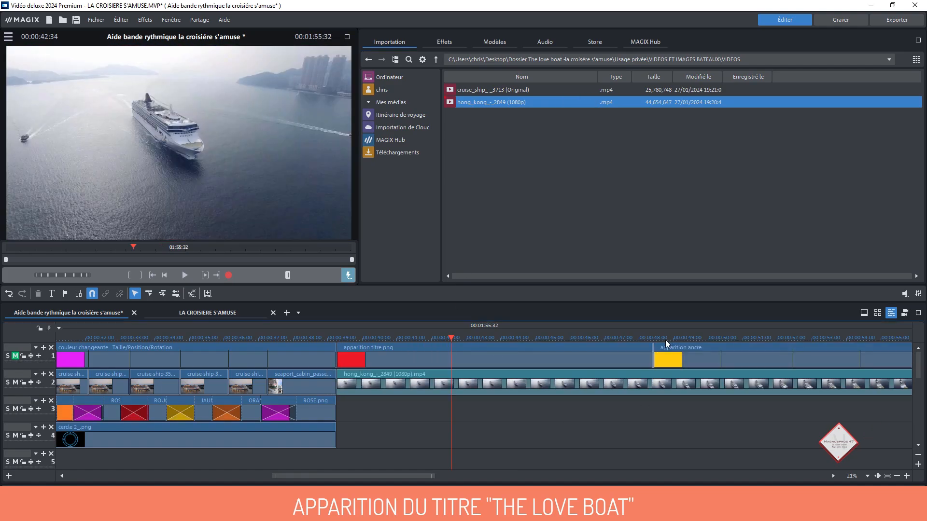
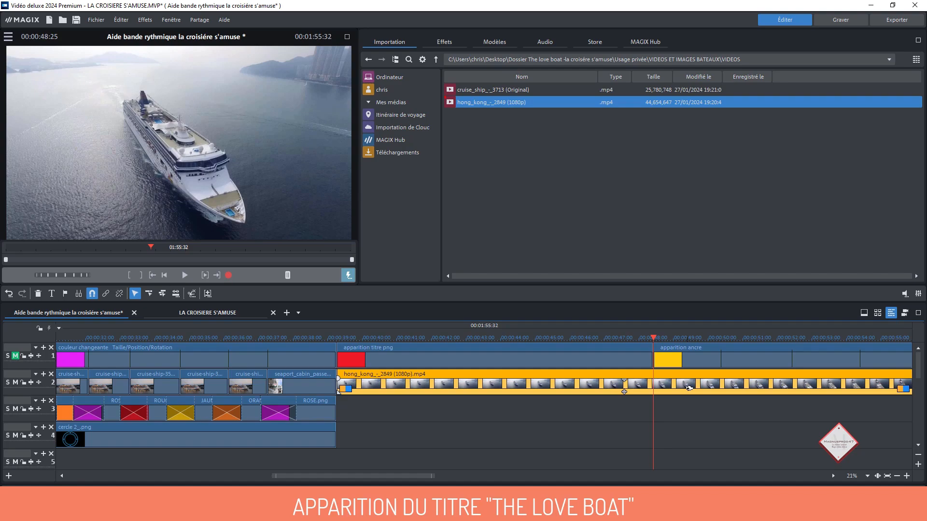
pyautogui.press('u')
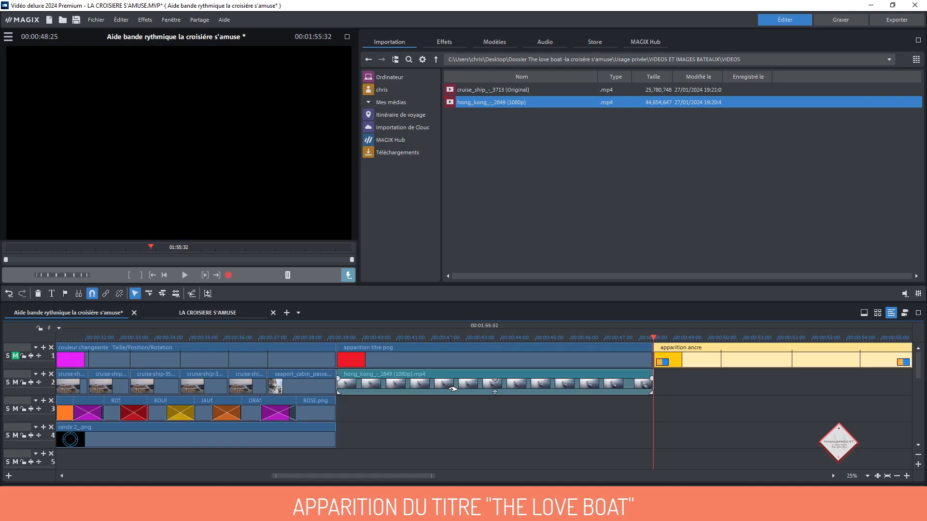
pyautogui.click(451, 384)
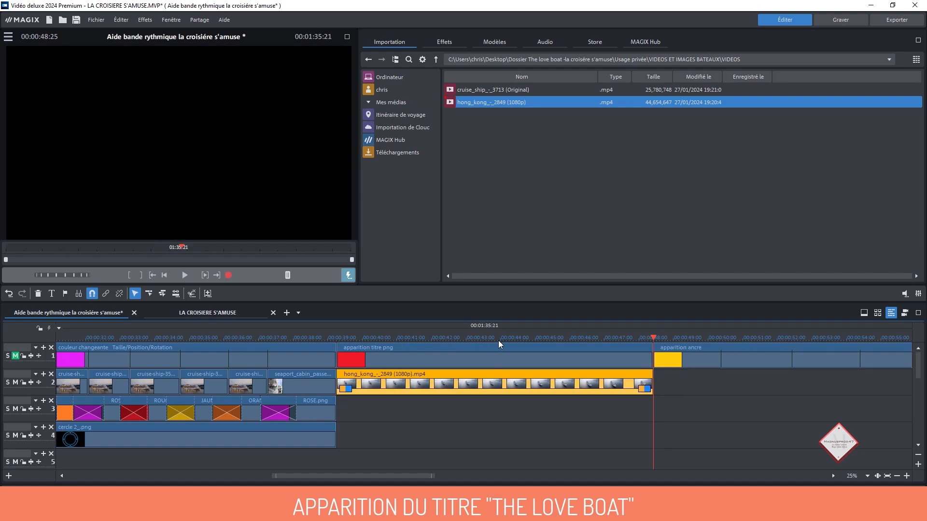
pyautogui.click(499, 341)
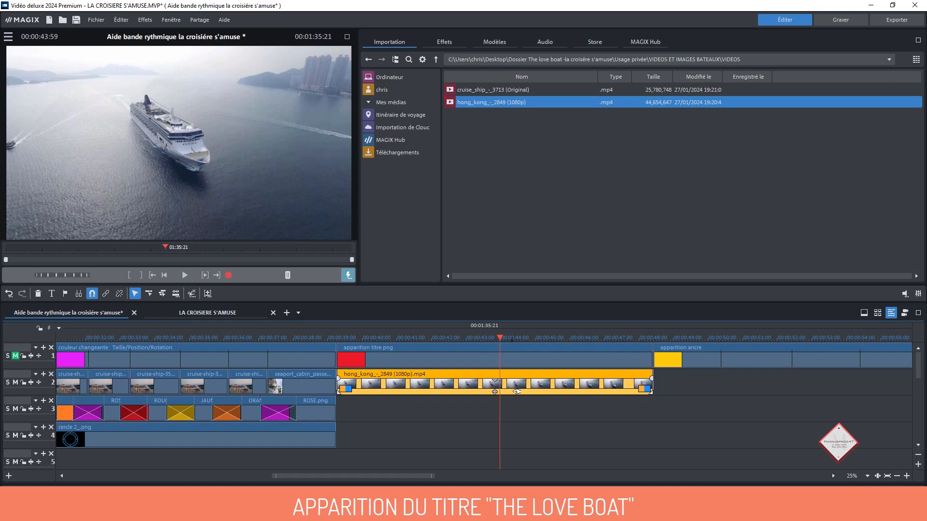
# Browse the import folders to Usage libre\MASQUES\MASQUE PRESENTATION\CONTOURS
pyautogui.click(436, 60)
pyautogui.click(436, 60)
pyautogui.click(436, 60)
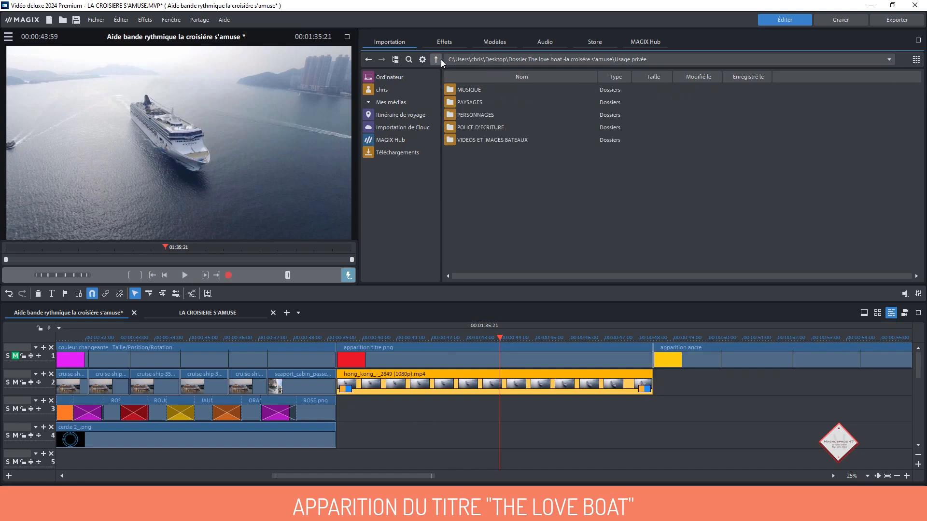
pyautogui.doubleClick(470, 89)
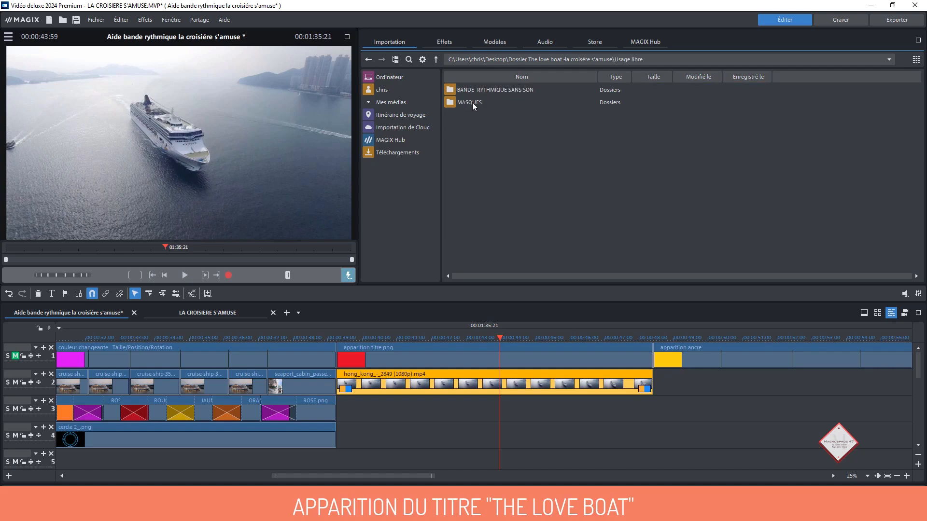
pyautogui.doubleClick(472, 103)
pyautogui.doubleClick(491, 118)
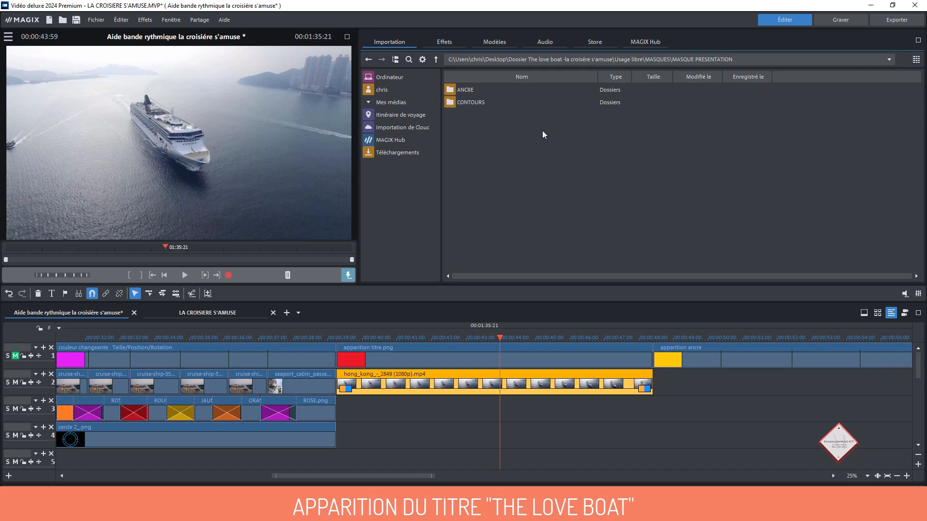
pyautogui.doubleClick(472, 104)
# Add contour 1.png to track 3 under the ship video and extend it to the video's end
pyautogui.click(468, 105)
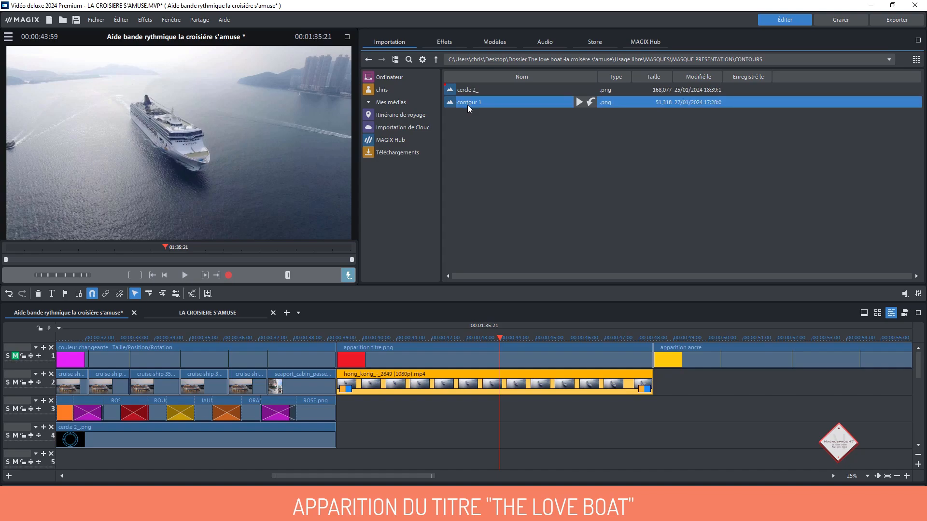
pyautogui.moveTo(464, 164); pyautogui.dragTo(380, 414)
pyautogui.moveTo(578, 414); pyautogui.dragTo(653, 414)
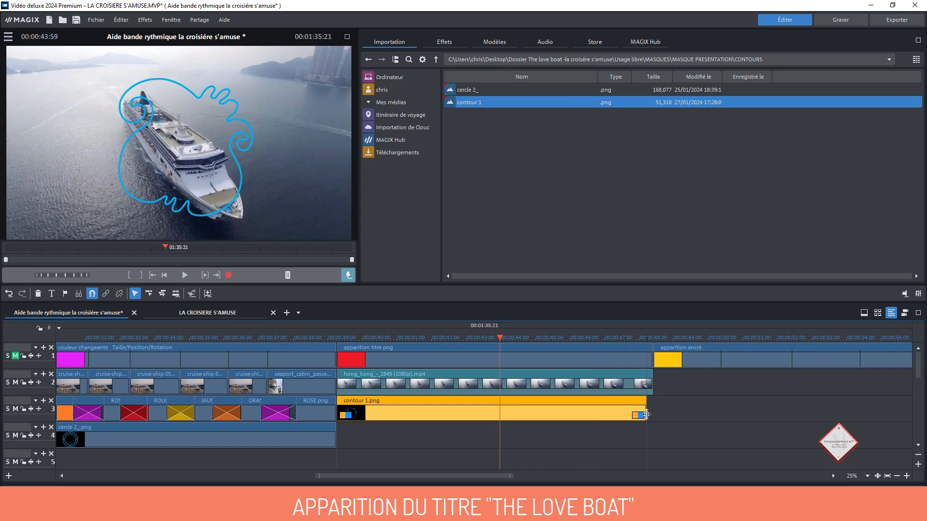
pyautogui.click(616, 454)
pyautogui.click(482, 411)
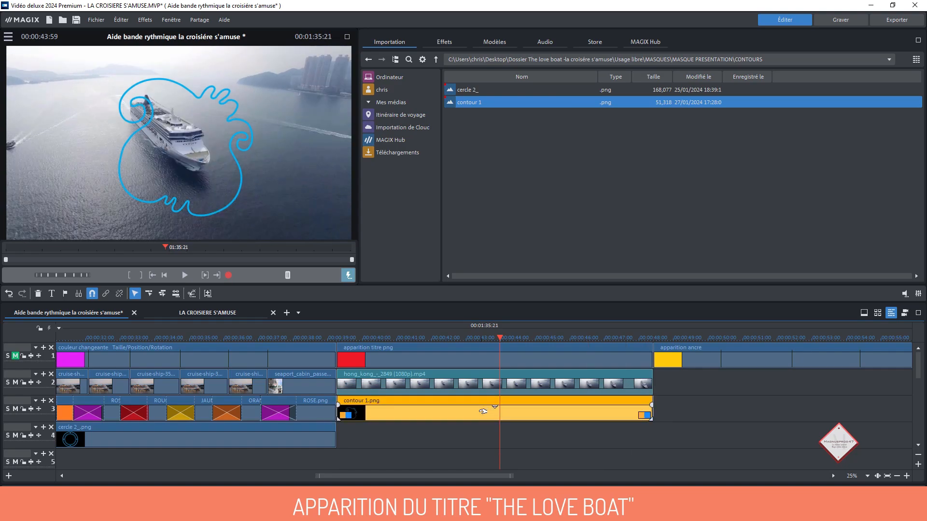
# Create a title over the ship in the preview and set its font to Futura
pyautogui.click(439, 41)
pyautogui.click(383, 90)
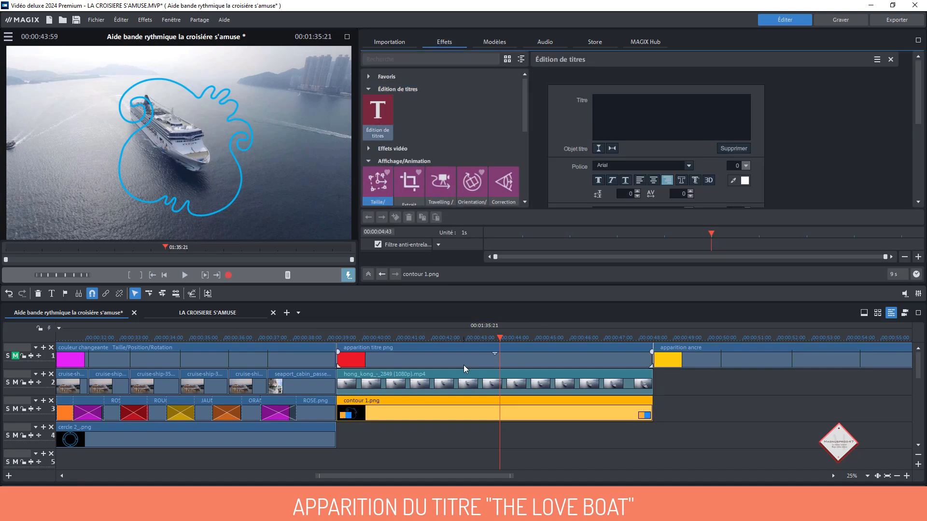
pyautogui.click(188, 148)
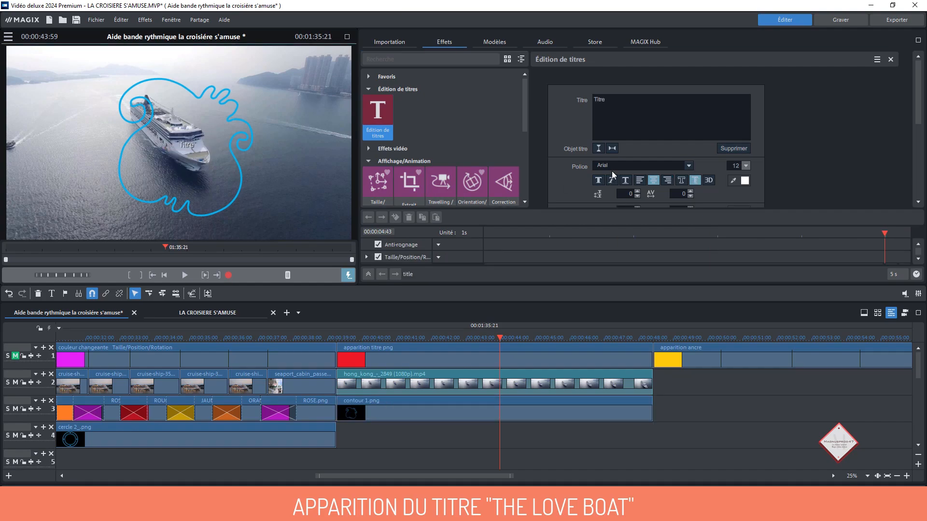
pyautogui.click(597, 166)
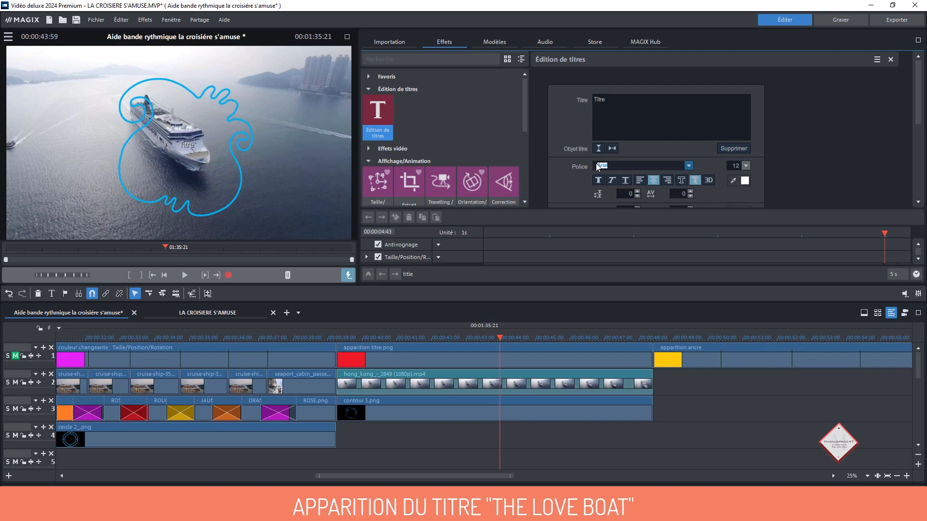
pyautogui.write('Futura')
pyautogui.press('Return')
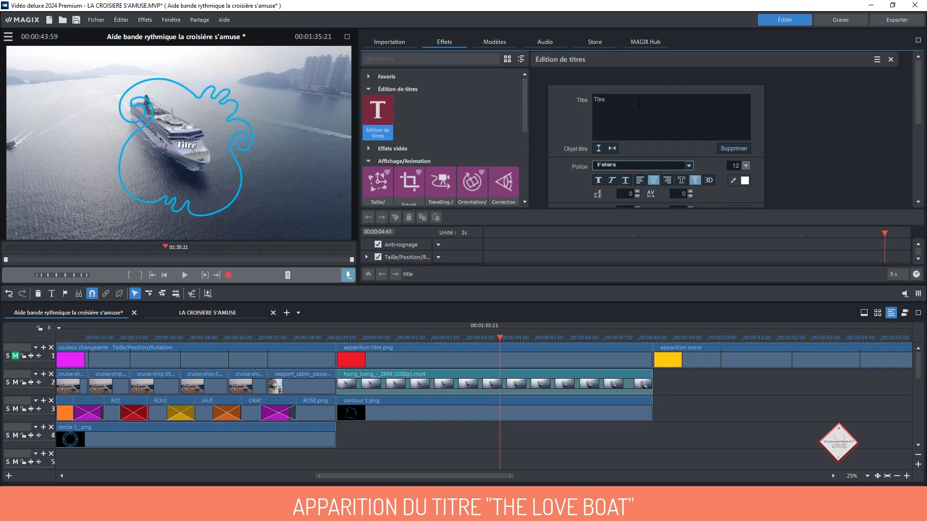
# Replace the placeholder title text with THE LOVE BOAT, one word per line
pyautogui.doubleClick(593, 100)
pyautogui.write('THE ')
pyautogui.write('LO')
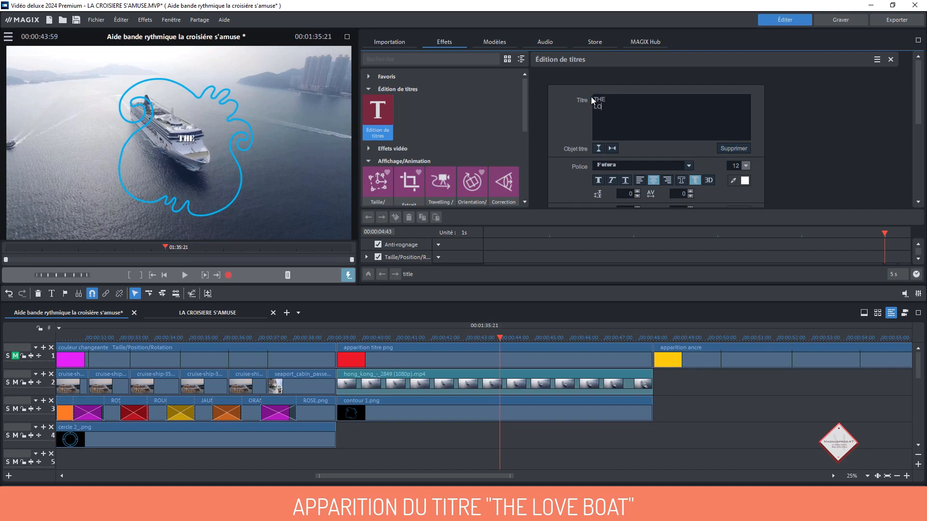
pyautogui.write('VE ')
pyautogui.write('BOAT')
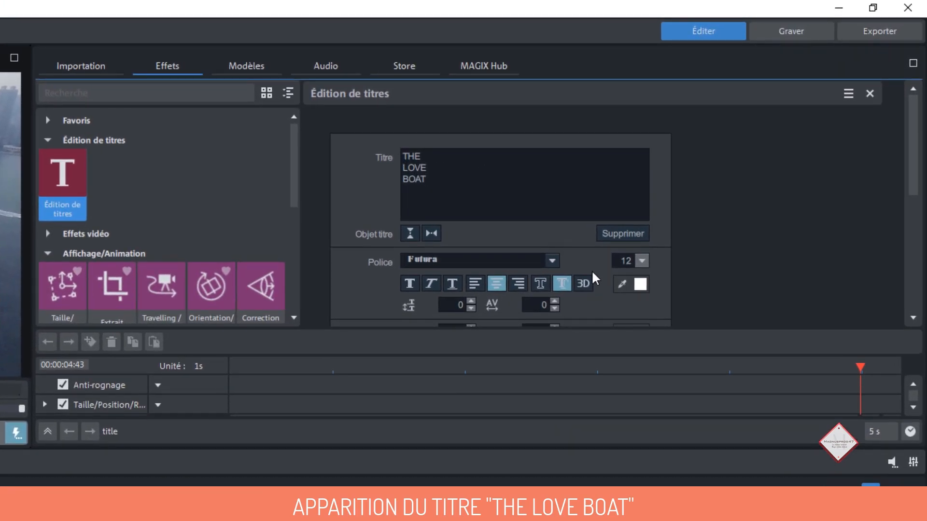
# Set the title's font size to 35, line spacing to -14 and character spacing to 10
pyautogui.doubleClick(623, 261)
pyautogui.write('35')
pyautogui.click(43, 434)
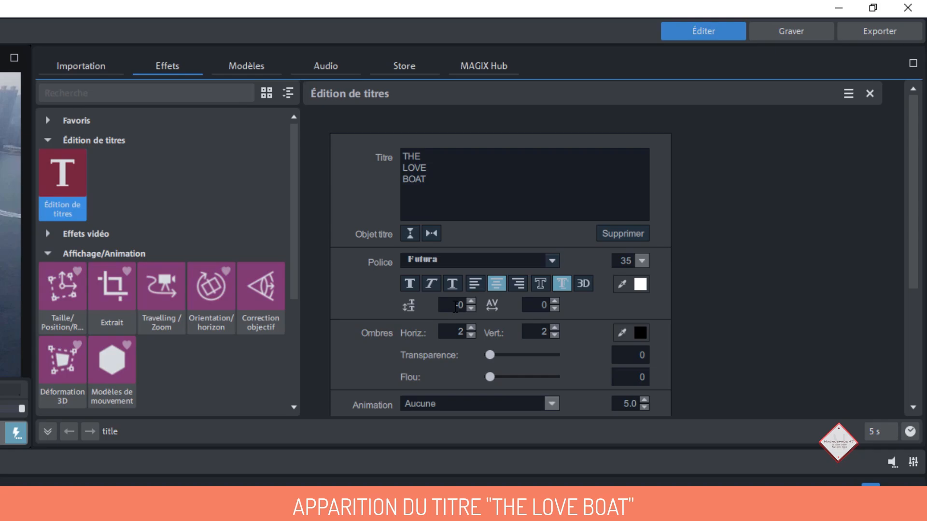
pyautogui.press('Delete')
pyautogui.write('-14')
pyautogui.click(531, 305)
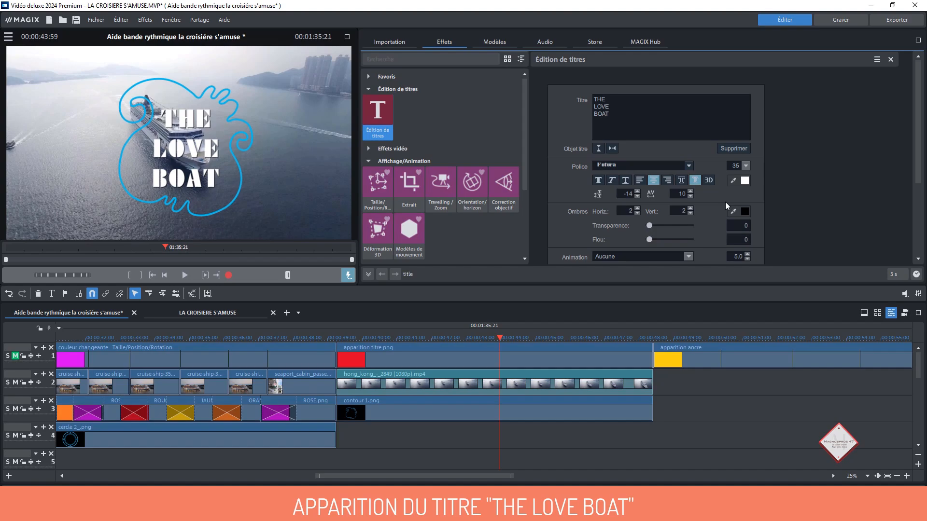
# Centre the title in the frame with Taille/Position/Rotation, and set its horizontal position to 50 px
pyautogui.click(381, 188)
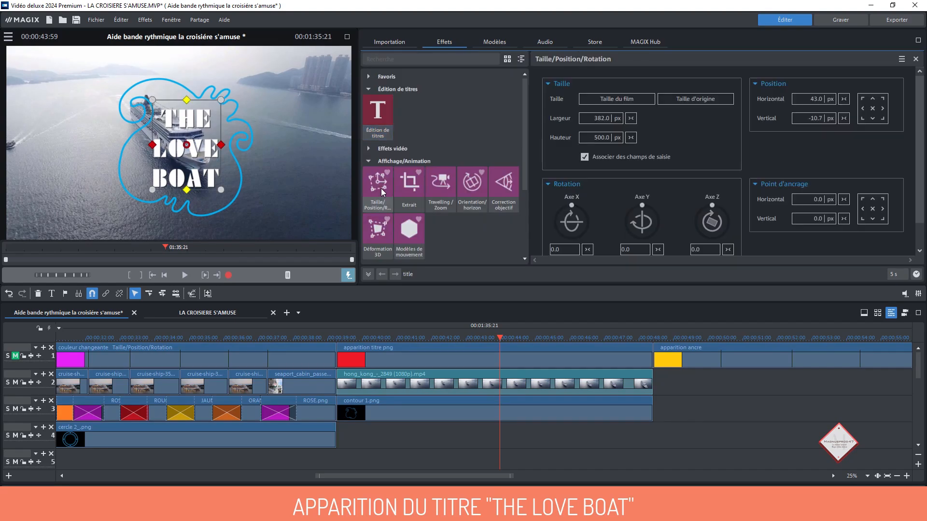
pyautogui.click(872, 108)
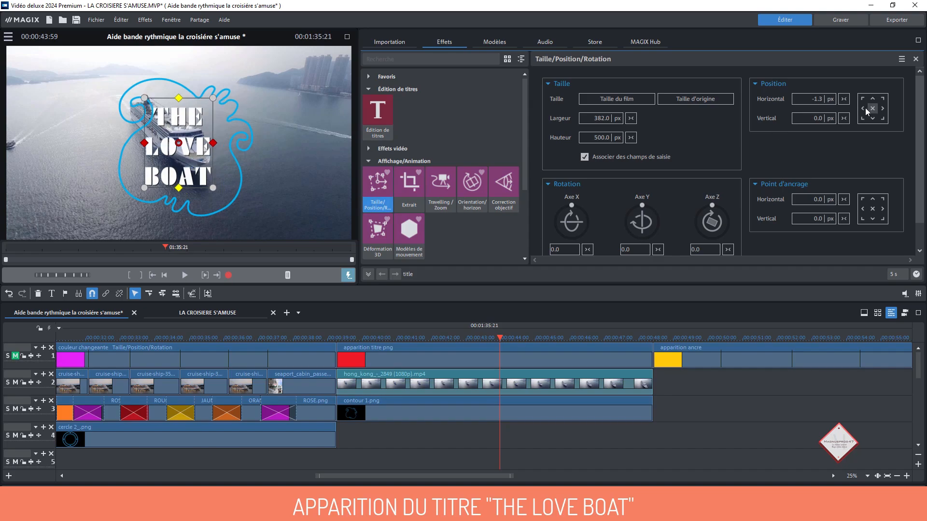
pyautogui.click(828, 100)
pyautogui.doubleClick(829, 100)
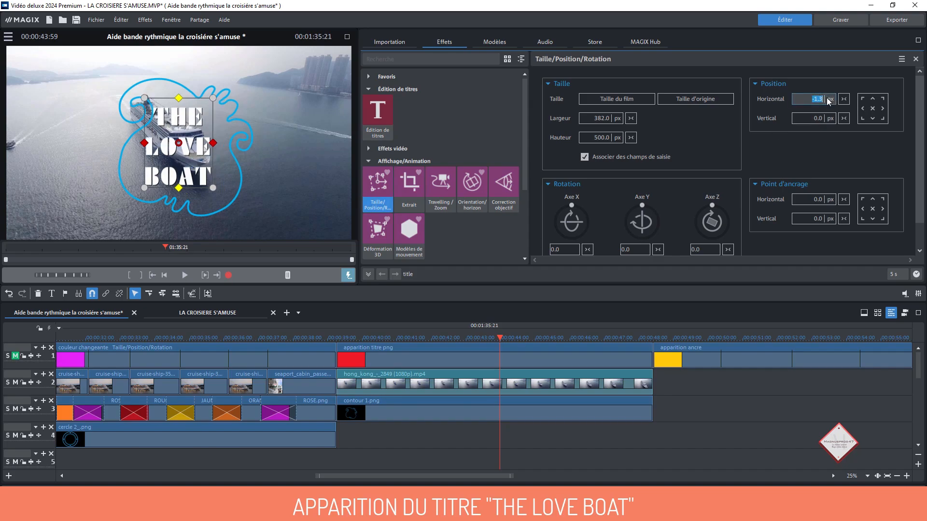
pyautogui.write('50')
pyautogui.press('Return')
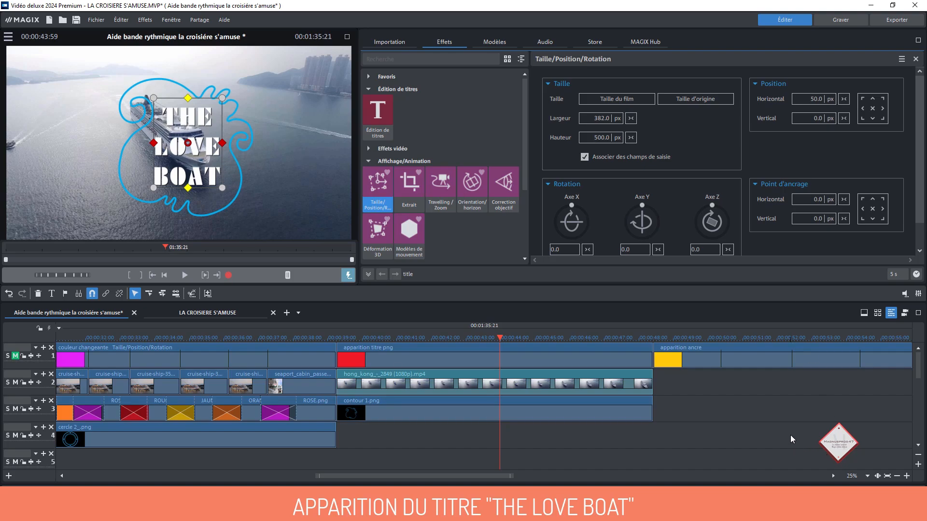
# Apply Taille/Position/Rotation to the contour 1.png clip and add a keyframe for it at 00:00:44:00
pyautogui.click(368, 274)
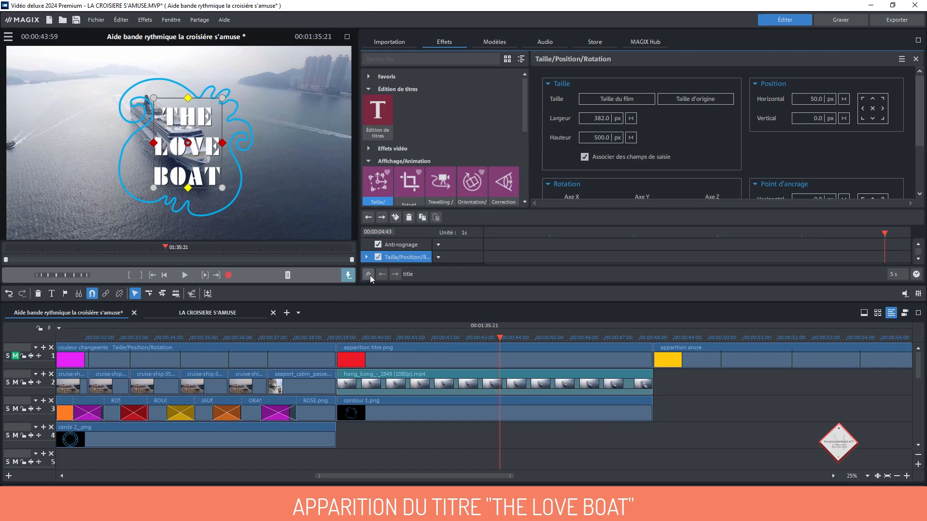
pyautogui.click(369, 274)
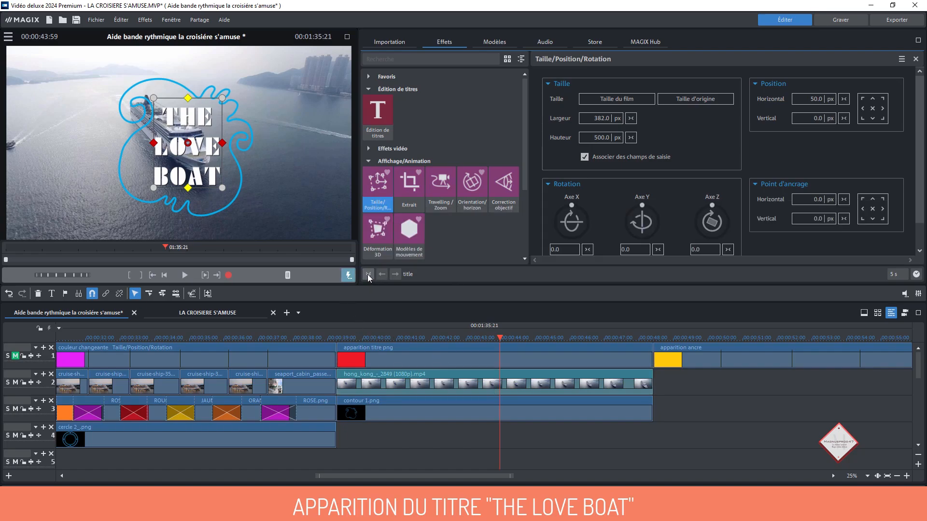
pyautogui.click(369, 274)
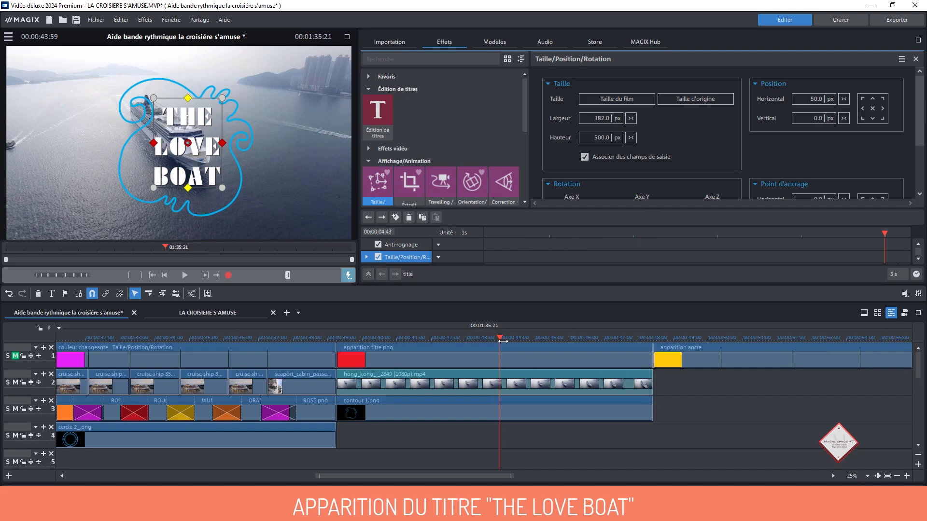
pyautogui.press('Right')
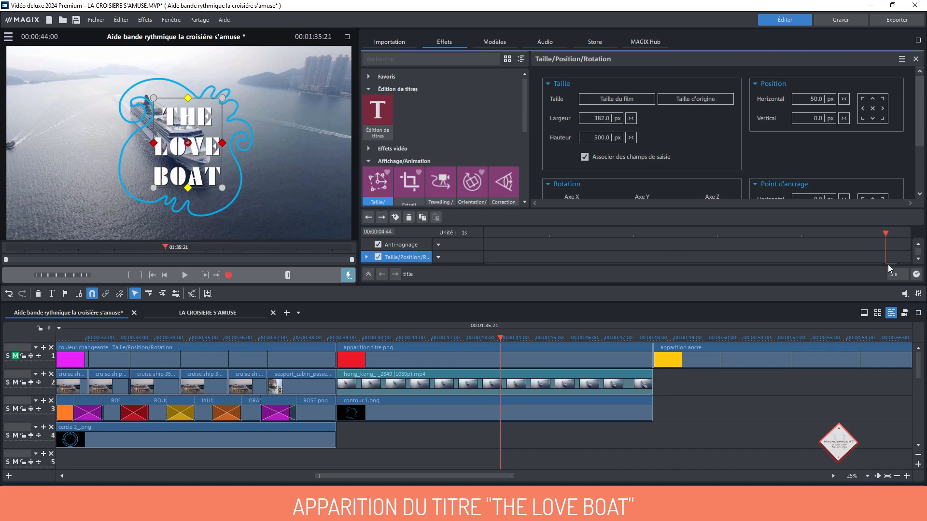
pyautogui.click(492, 411)
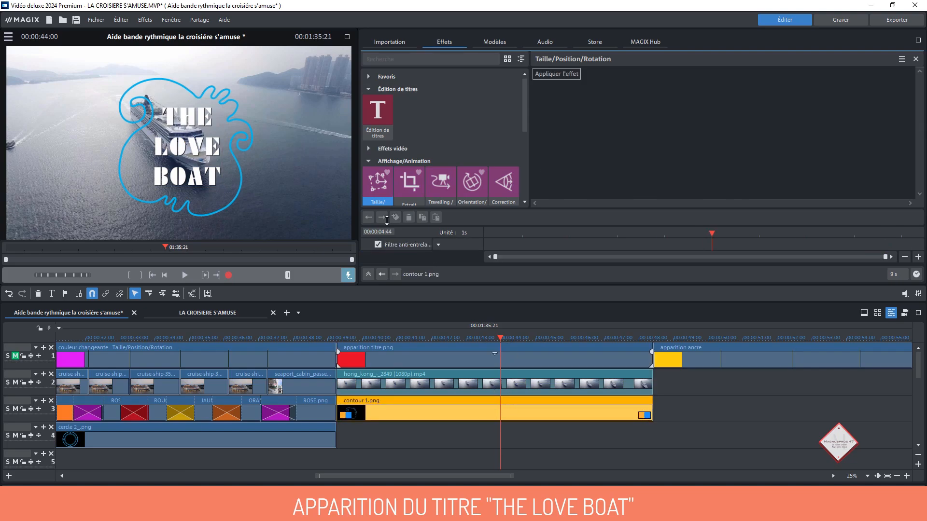
pyautogui.click(573, 74)
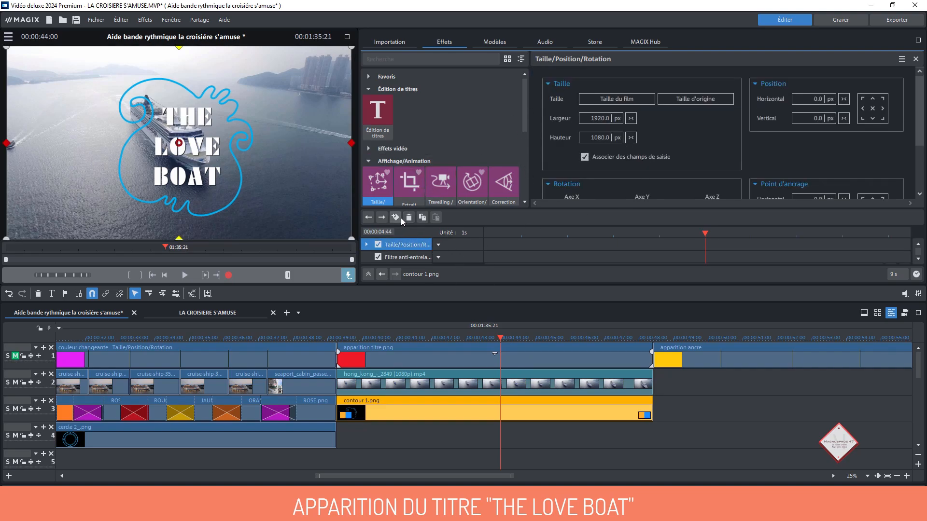
pyautogui.click(395, 218)
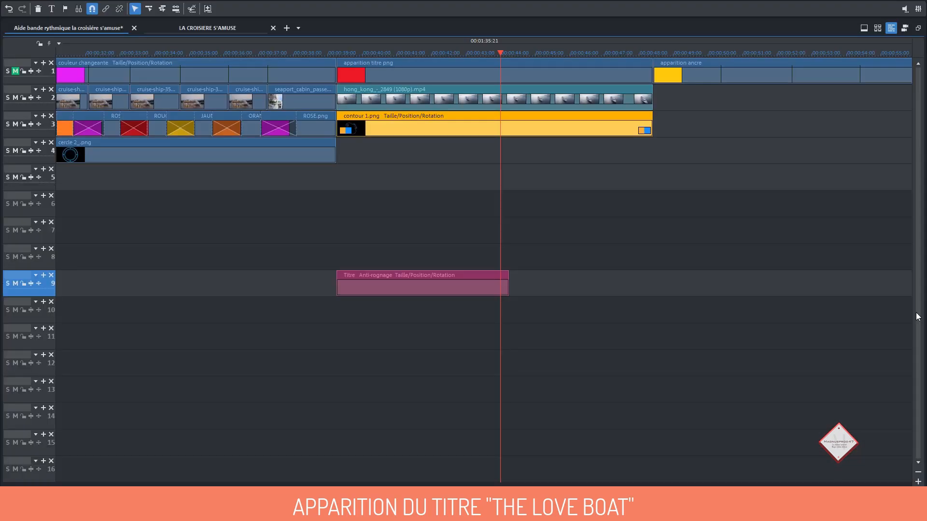
# Move the title clip up to track 4 and extend its end to match the contour clip's end
pyautogui.moveTo(409, 278); pyautogui.dragTo(412, 150)
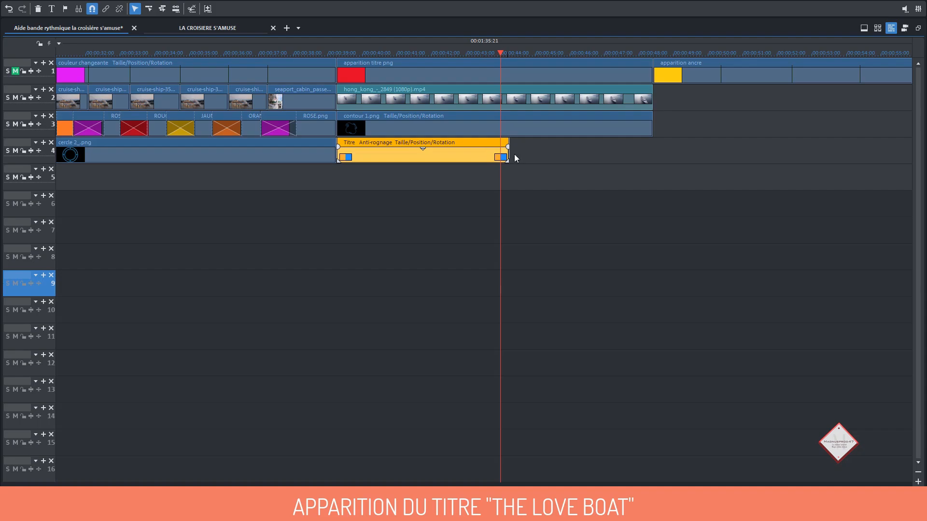
pyautogui.moveTo(507, 147); pyautogui.dragTo(651, 147)
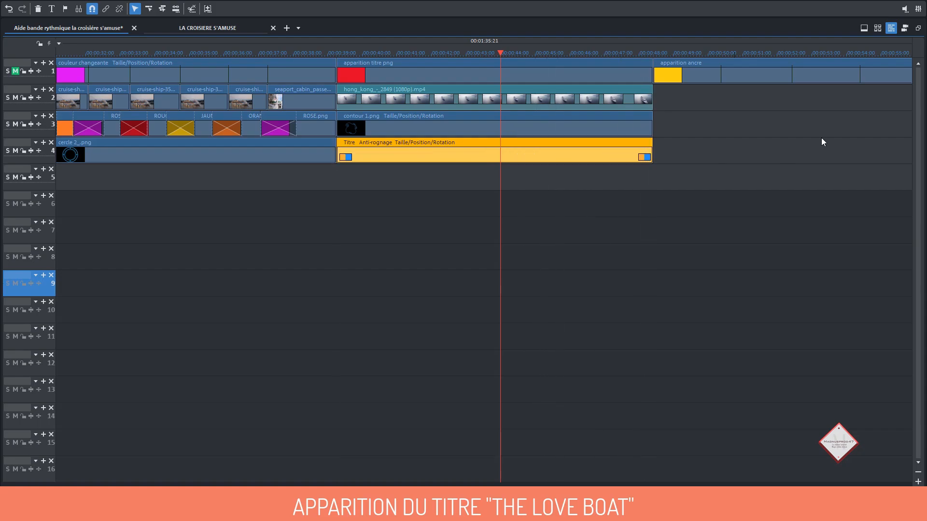
pyautogui.click(920, 31)
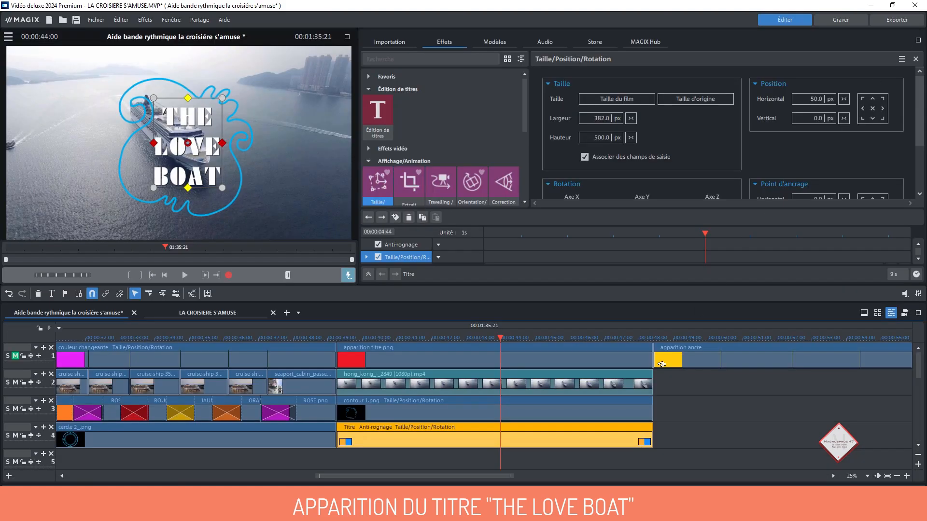
# Set the contour 1.png width to 10968 px at the very start of its clip, keeping the proportions linked
pyautogui.click(543, 402)
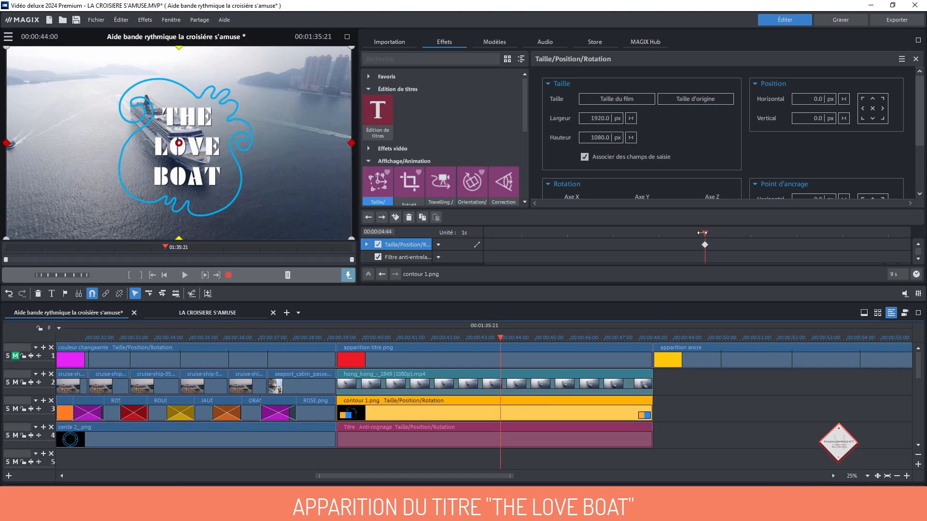
pyautogui.moveTo(706, 234); pyautogui.dragTo(477, 238)
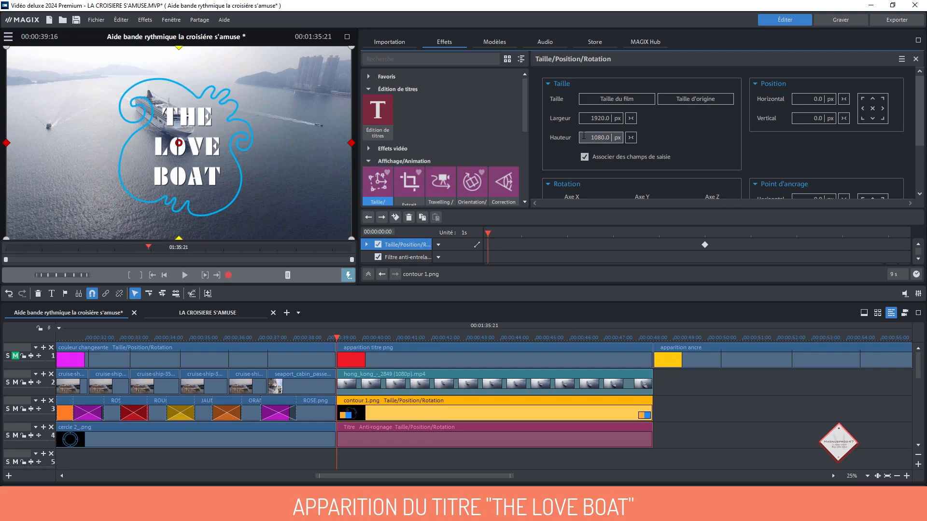
pyautogui.click(613, 120)
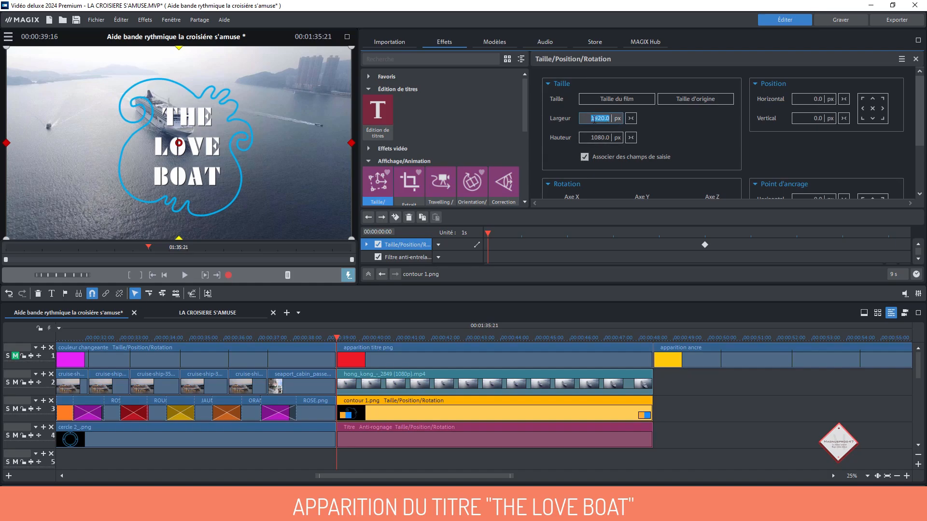
pyautogui.write('10968')
pyautogui.press('Return')
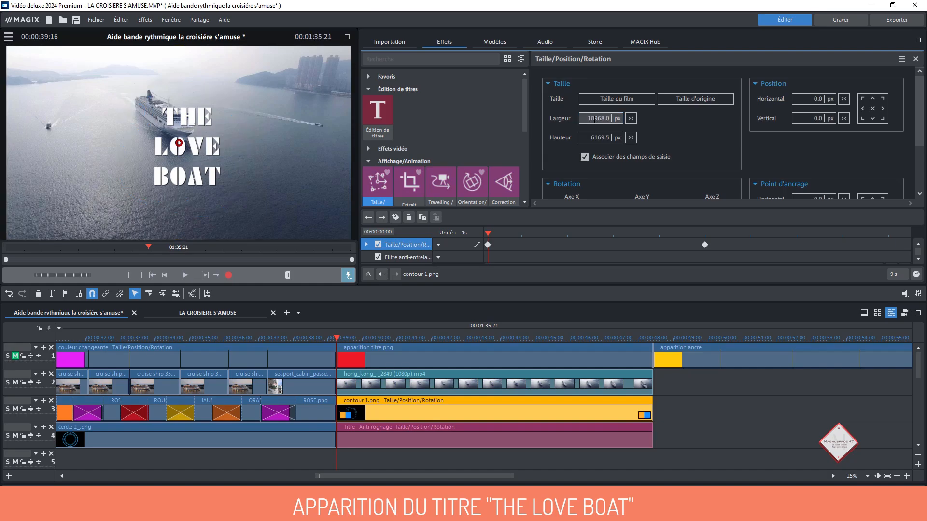
# Reduce the preview to 50%, play back the contour's shrinking animation and inspect its starting keyframe
pyautogui.click(8, 37)
pyautogui.click(36, 149)
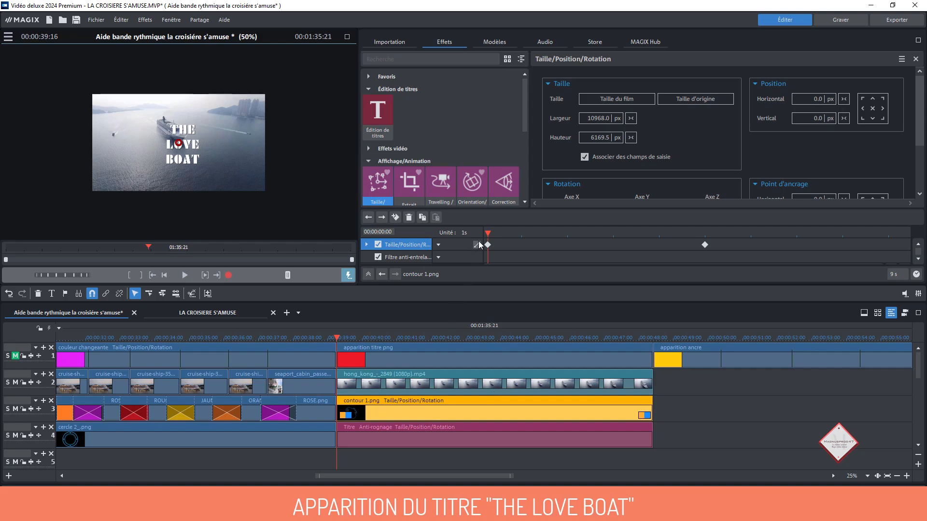
pyautogui.click(186, 277)
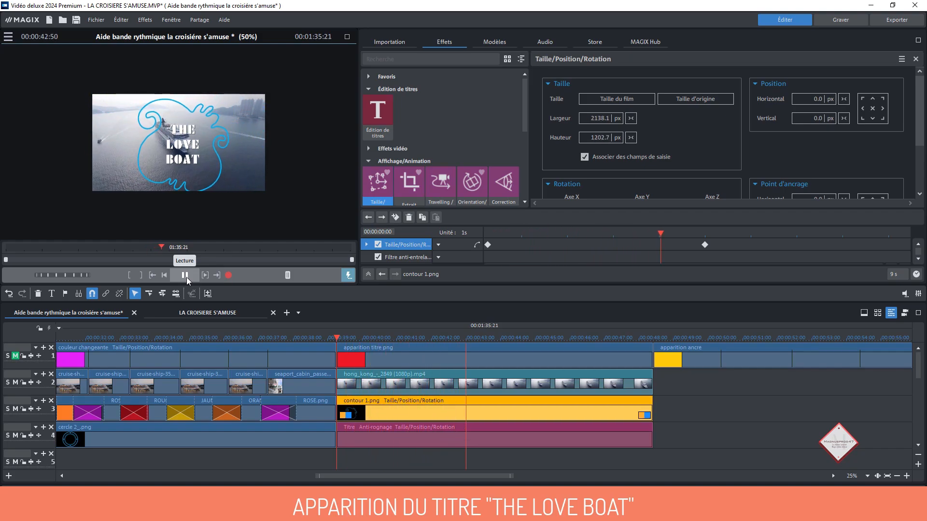
pyautogui.click(185, 275)
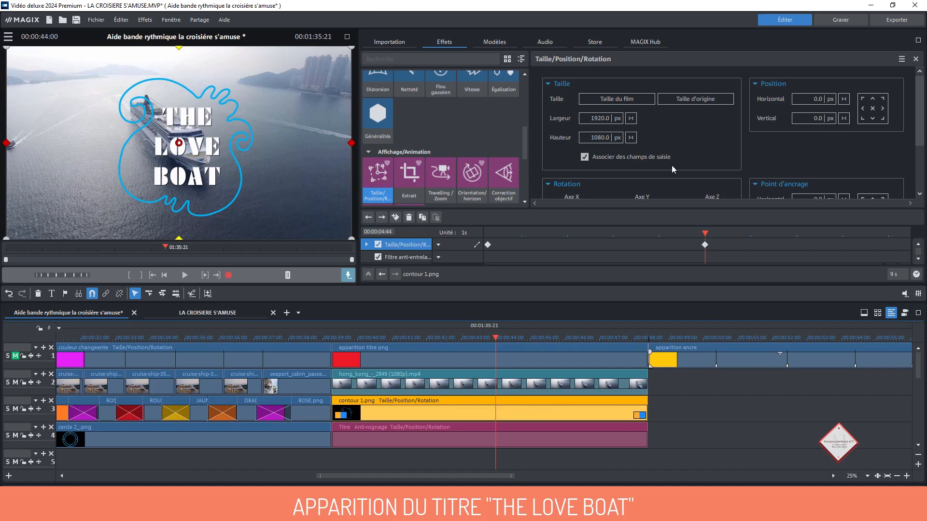
pyautogui.click(488, 246)
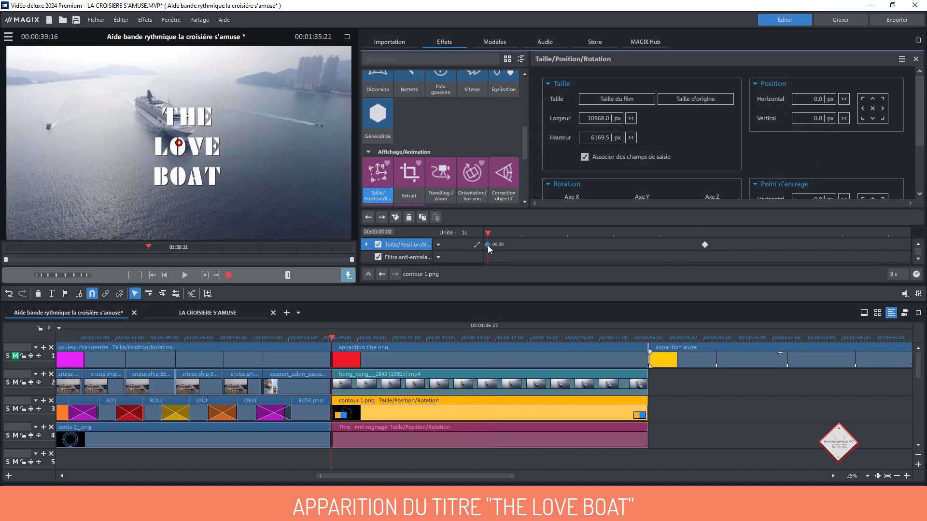
pyautogui.click(810, 98)
pyautogui.press('Return')
# Add a Taille/Position/Rotation keyframe to the title clip at 00:00:44:00
pyautogui.click(403, 443)
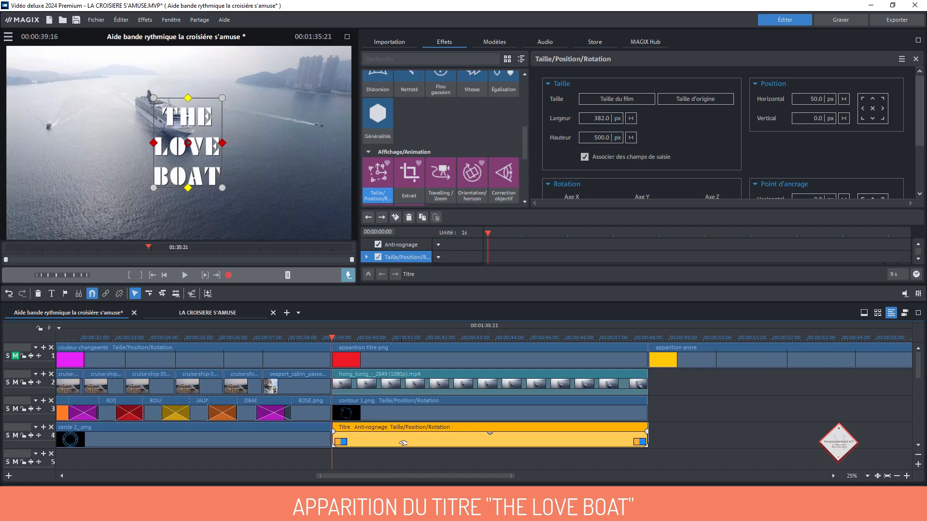
pyautogui.click(496, 340)
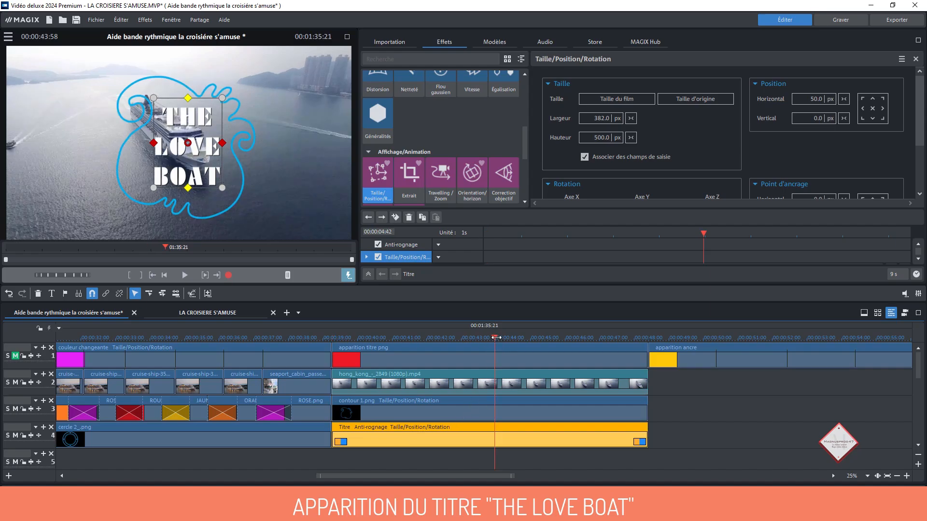
pyautogui.moveTo(496, 337); pyautogui.dragTo(495, 337)
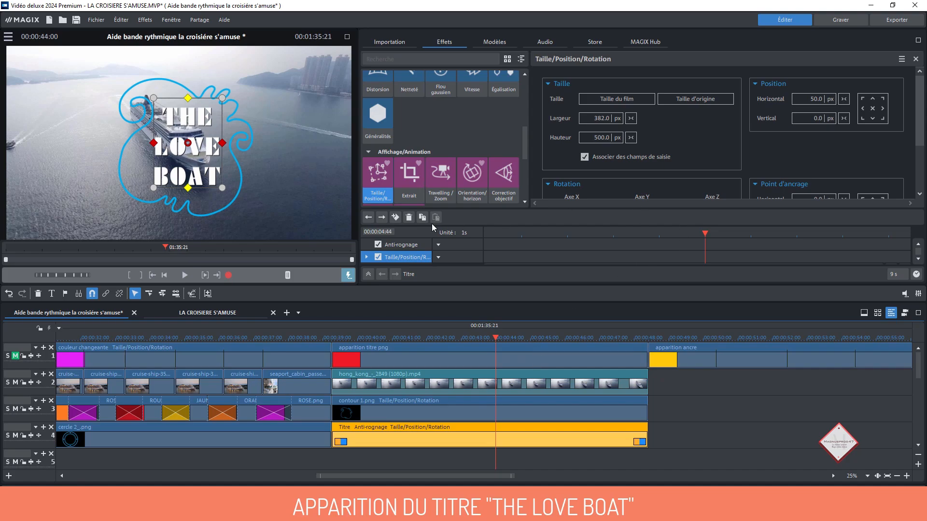
pyautogui.click(395, 217)
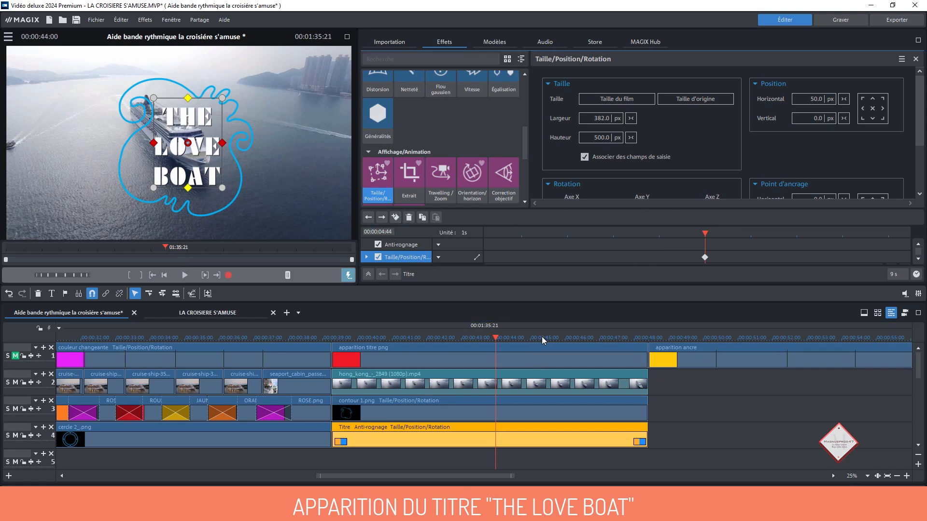
# Set the title's width to 2005 px at the start of its clip and play back the shrinking animation
pyautogui.moveTo(705, 232); pyautogui.dragTo(471, 232)
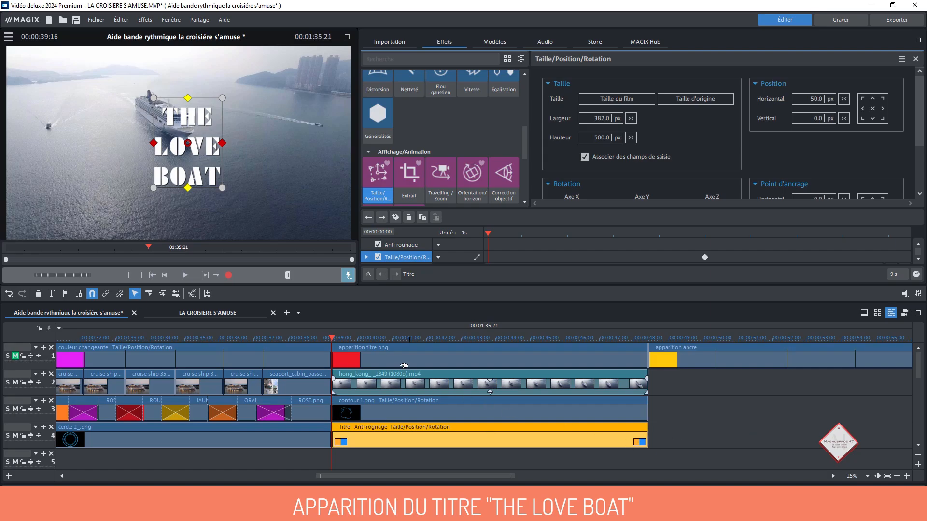
pyautogui.click(592, 118)
pyautogui.moveTo(592, 118); pyautogui.dragTo(611, 118)
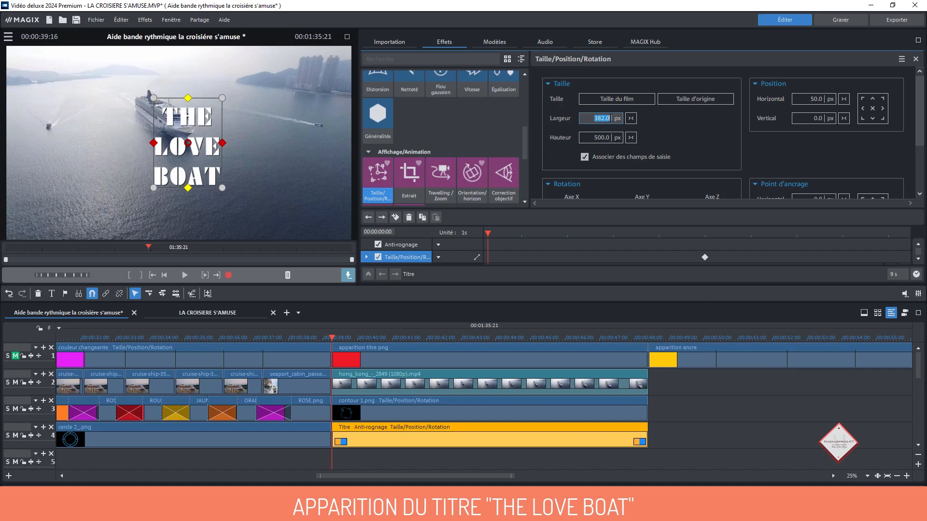
pyautogui.write('2005')
pyautogui.press('Return')
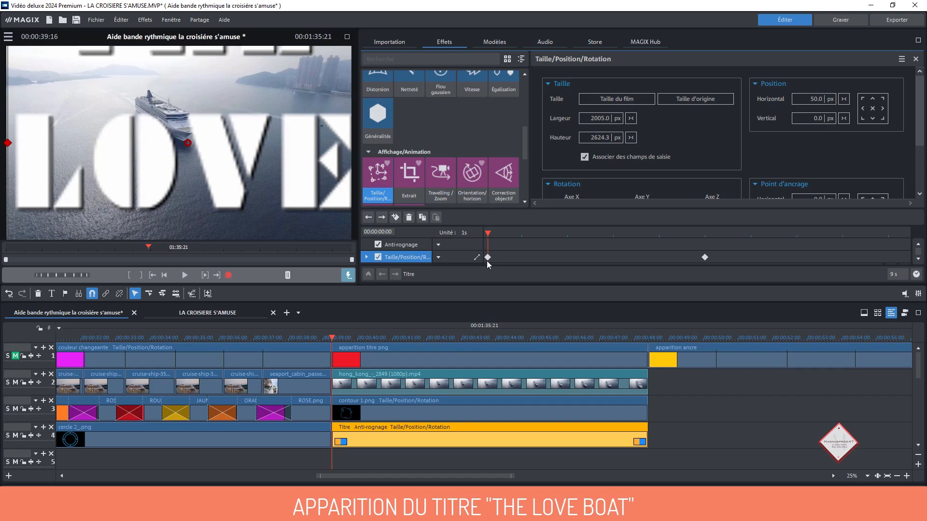
pyautogui.click(187, 276)
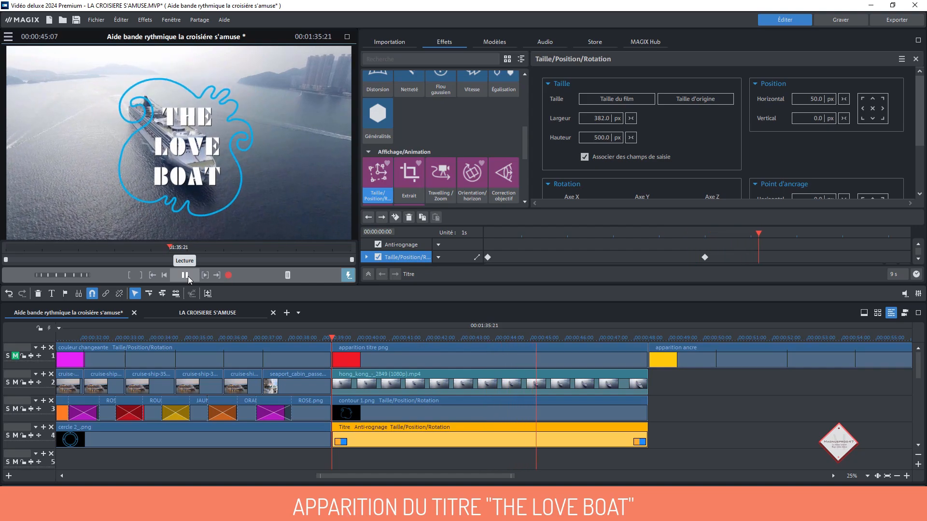
pyautogui.click(187, 276)
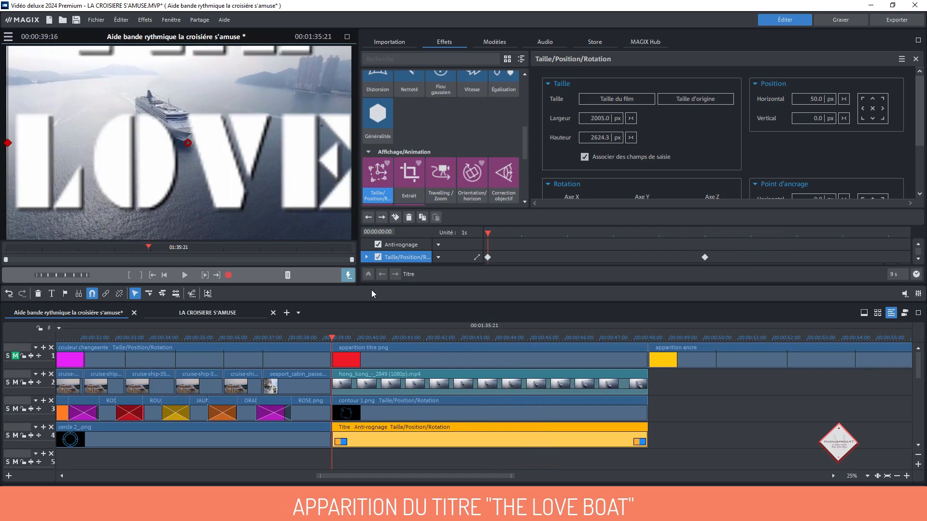
# With the Chrominance effect, set the title's Niveau vidéo to 0 at 00:00:40:00
pyautogui.click(523, 235)
pyautogui.moveTo(523, 234); pyautogui.dragTo(521, 233)
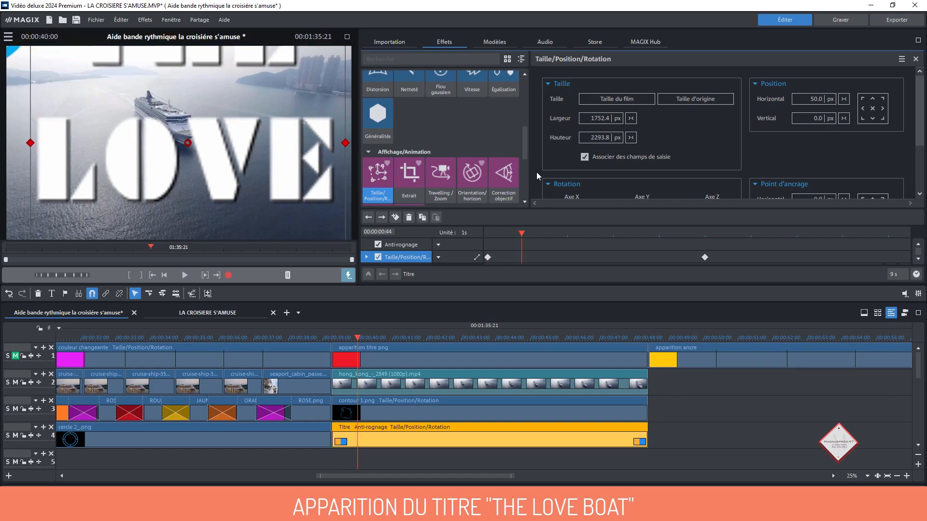
pyautogui.moveTo(524, 147); pyautogui.dragTo(519, 121)
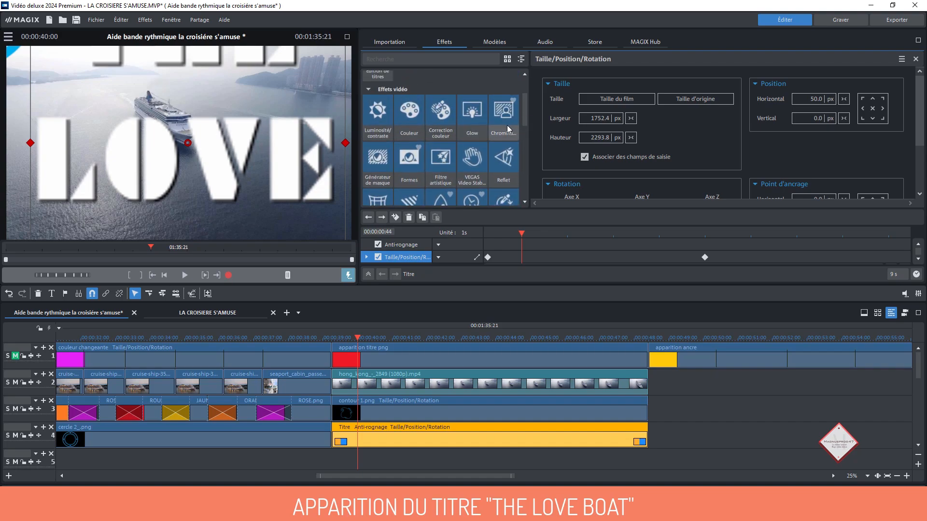
pyautogui.click(508, 128)
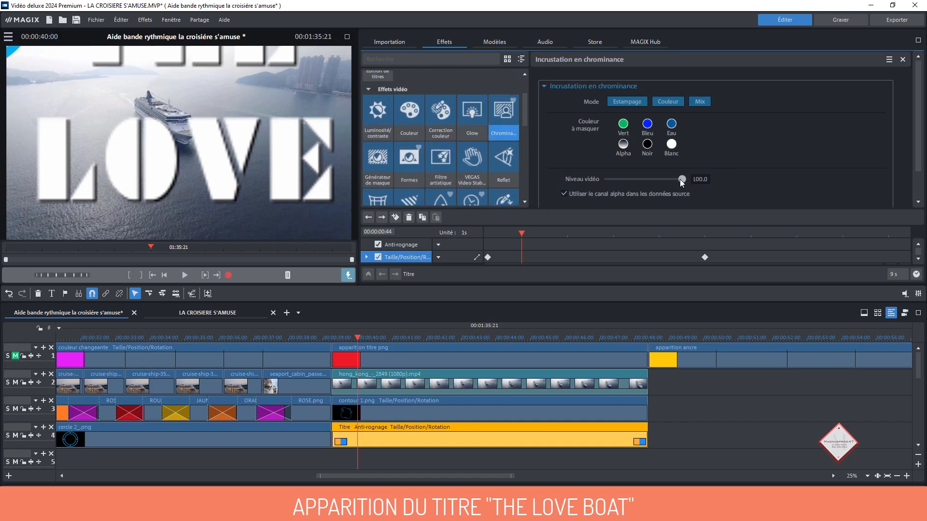
pyautogui.moveTo(680, 178); pyautogui.dragTo(583, 178)
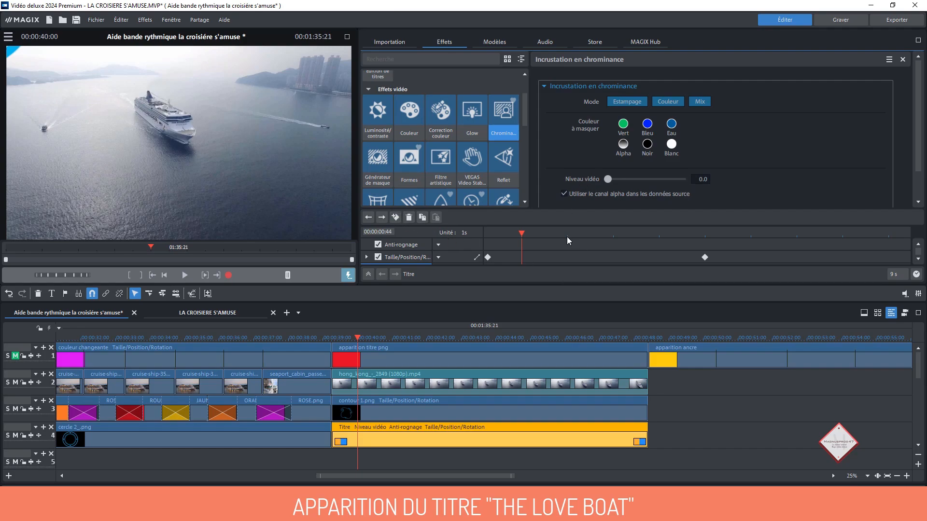
# Set the title's Niveau vidéo to 100 at 00:00:41:00 on its keyframe curve
pyautogui.click(919, 259)
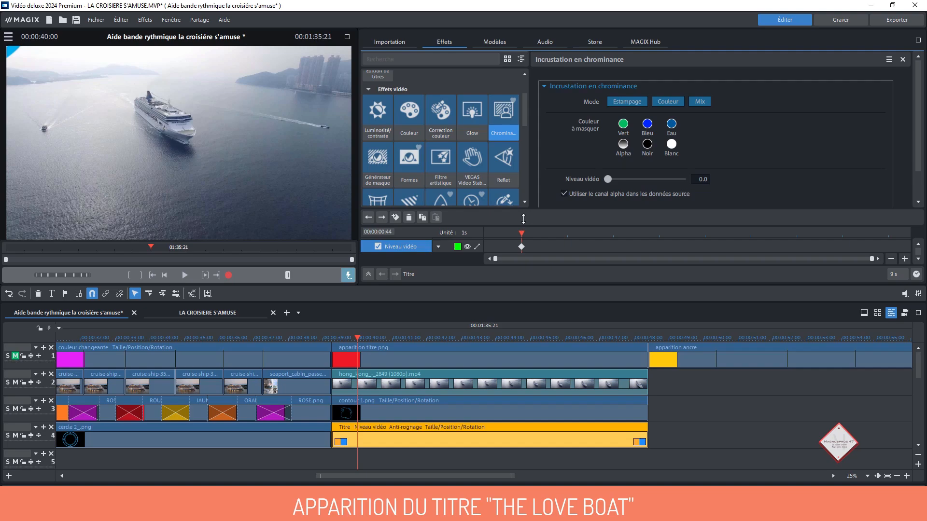
pyautogui.click(567, 236)
pyautogui.moveTo(609, 179); pyautogui.dragTo(728, 182)
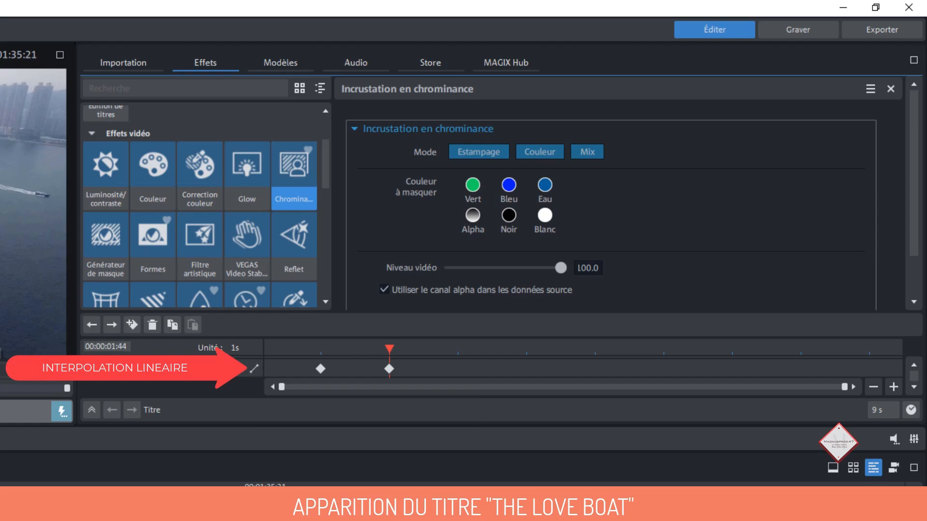
# Play back the contour and title appearance from the start of the contour clip at 00:00:39:16
pyautogui.click(237, 517)
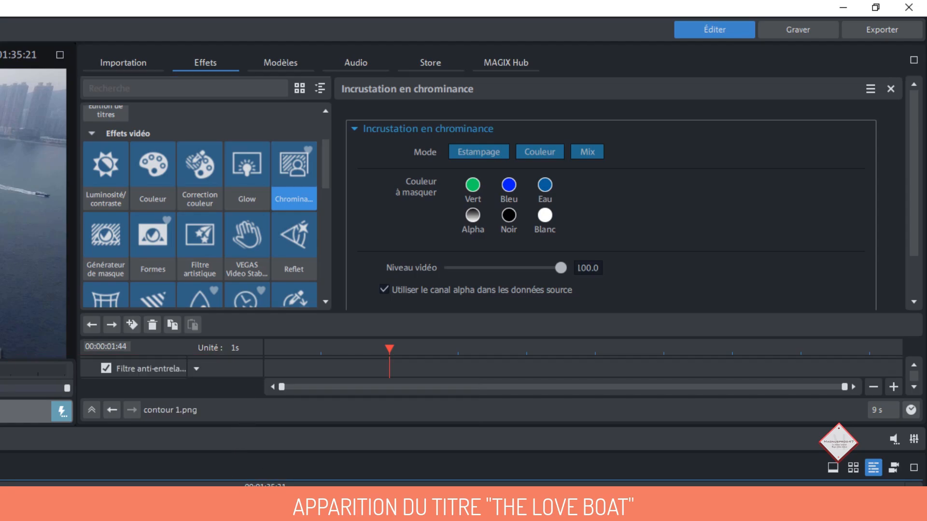
pyautogui.moveTo(915, 376); pyautogui.dragTo(916, 357)
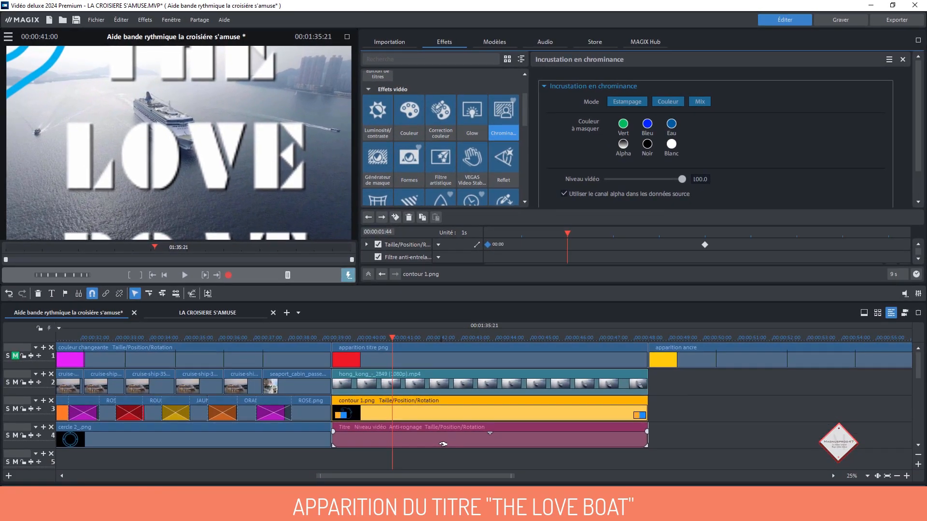
pyautogui.moveTo(567, 239); pyautogui.dragTo(478, 235)
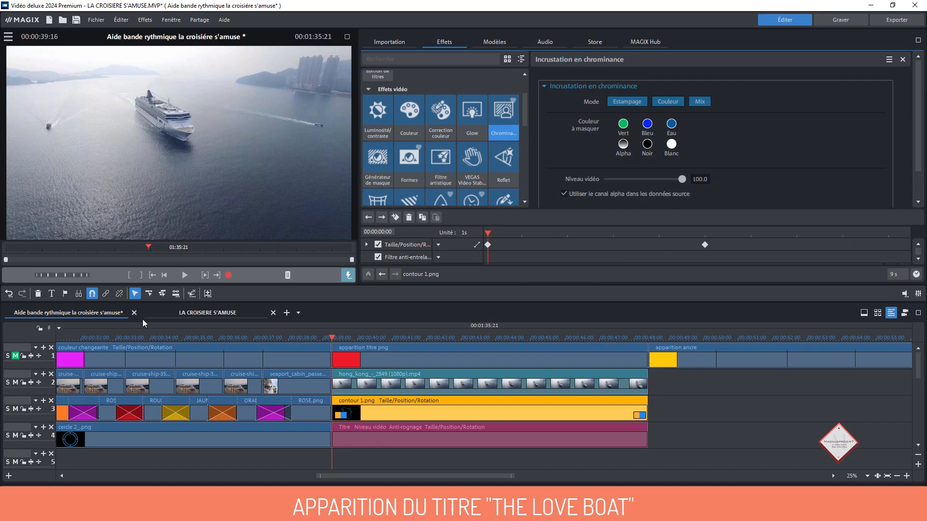
pyautogui.click(185, 275)
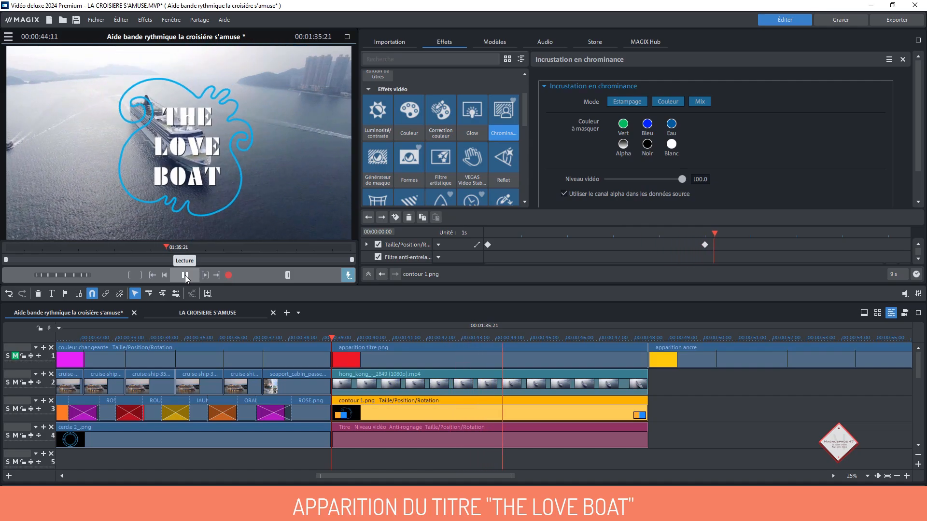
pyautogui.click(184, 275)
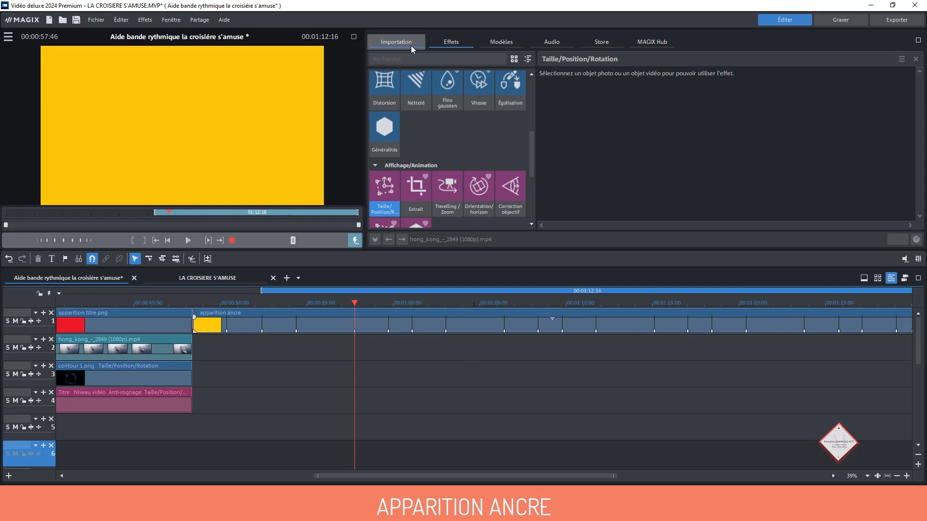
# Place hong_kong_-_2849 (1080p) from Usage privée\VIDEOS ET IMAGES BATEAUX\VIDEOS on track 5, near the start of the apparition ancre clip
pyautogui.click(410, 45)
pyautogui.doubleClick(486, 153)
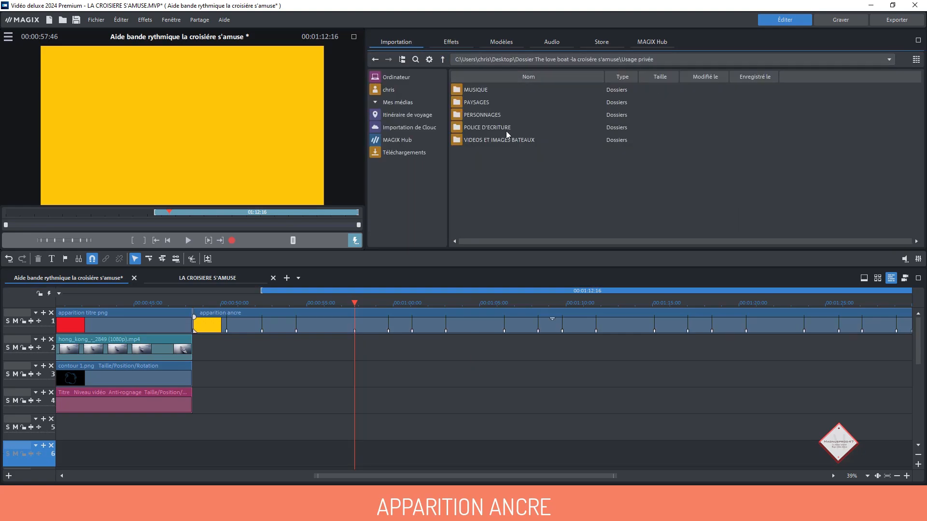
pyautogui.doubleClick(501, 140)
pyautogui.doubleClick(475, 102)
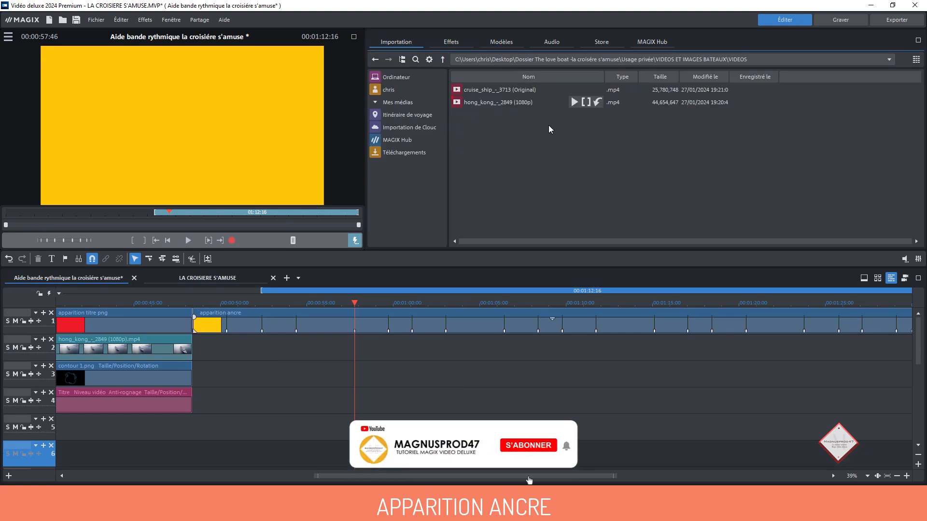
pyautogui.moveTo(477, 103); pyautogui.dragTo(220, 427)
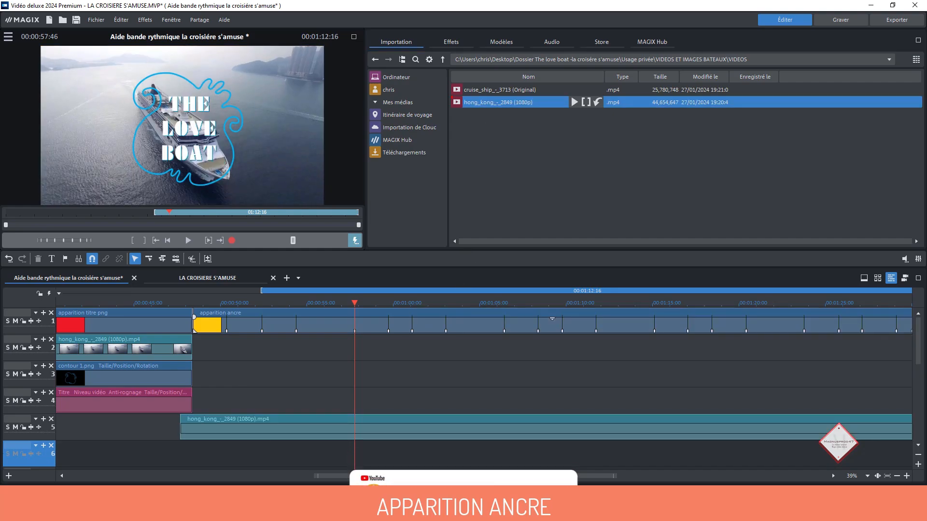
# Trim the beginning of the new hong_kong clip so only its final section remains, and place it on track 2 behind the existing video
pyautogui.click(897, 477)
pyautogui.click(545, 303)
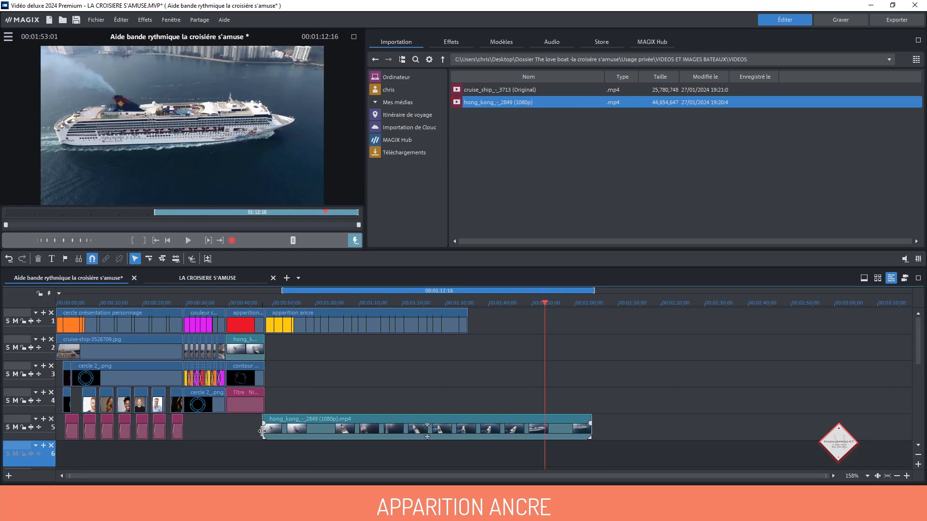
pyautogui.moveTo(272, 431); pyautogui.dragTo(274, 332)
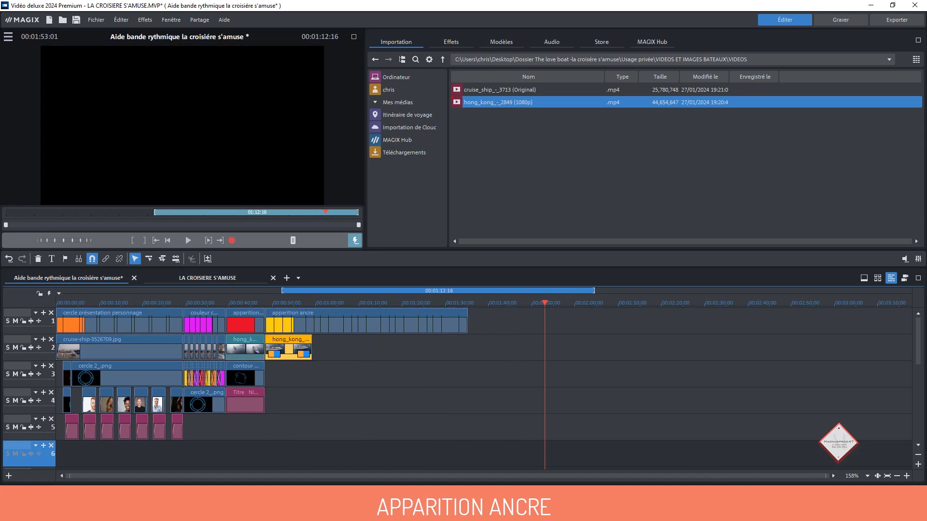
# Shift the new hong_kong clip to end at 00:00:54:23, trim its start to 00:00:48:25, and place it back on track 2
pyautogui.click(907, 476)
pyautogui.click(907, 477)
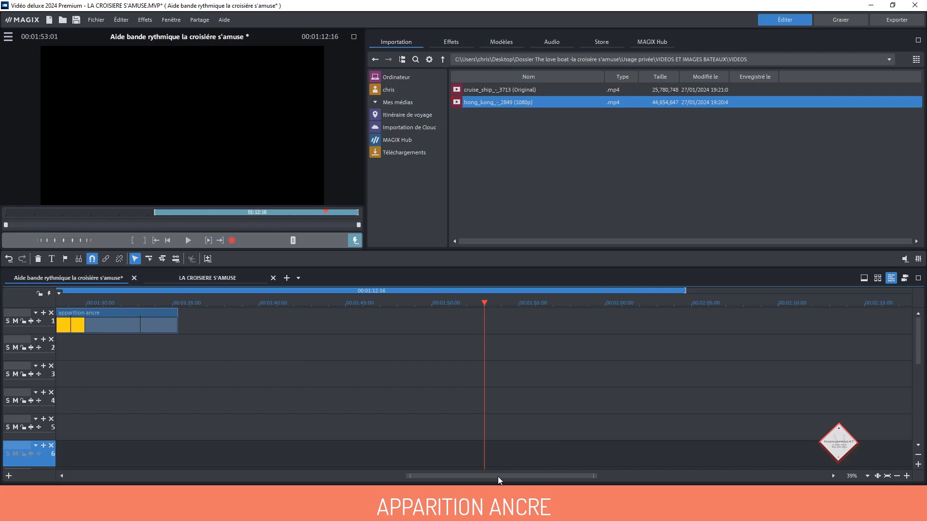
pyautogui.moveTo(497, 476); pyautogui.dragTo(271, 456)
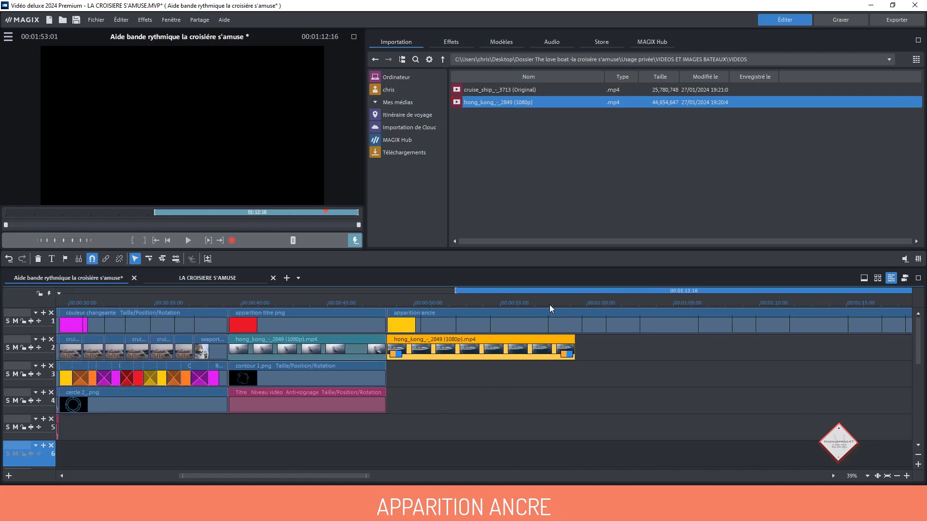
pyautogui.moveTo(478, 344); pyautogui.dragTo(388, 434)
pyautogui.click(491, 305)
pyautogui.click(491, 312)
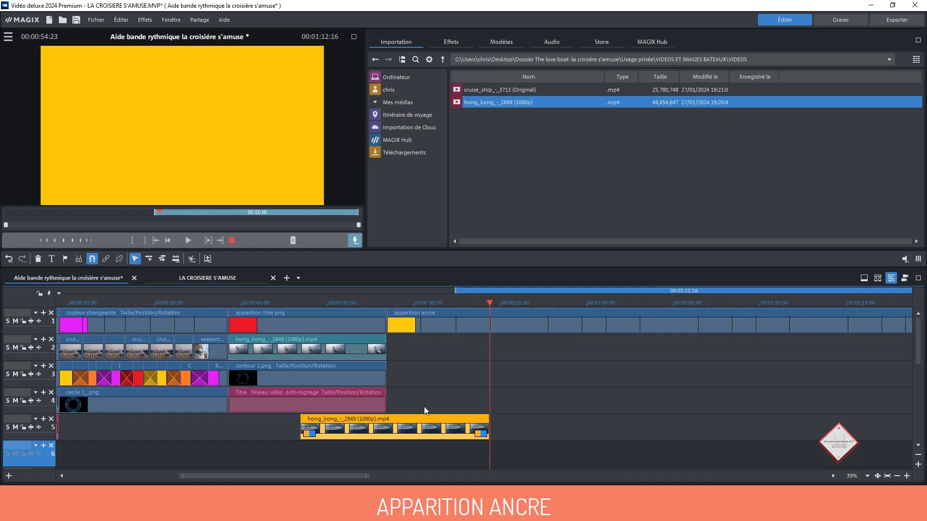
pyautogui.click(386, 304)
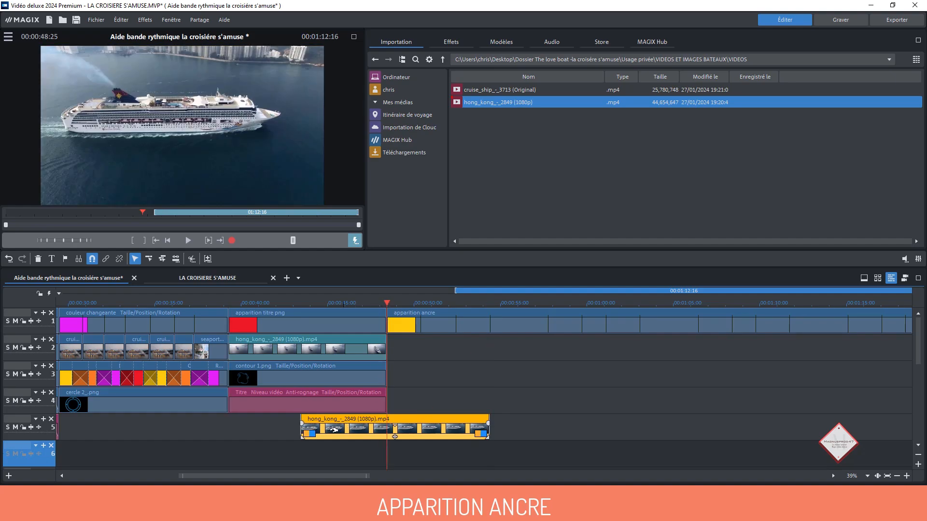
pyautogui.moveTo(302, 430); pyautogui.dragTo(431, 354)
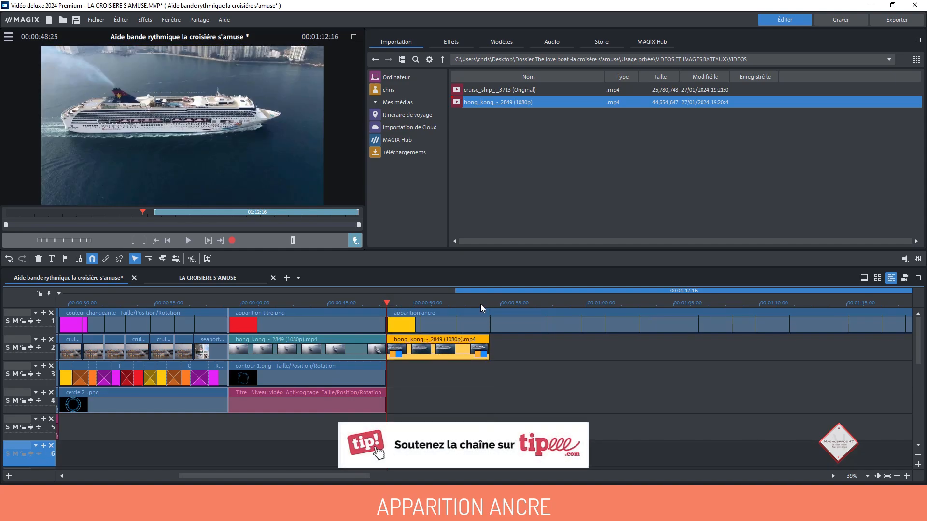
pyautogui.click(494, 371)
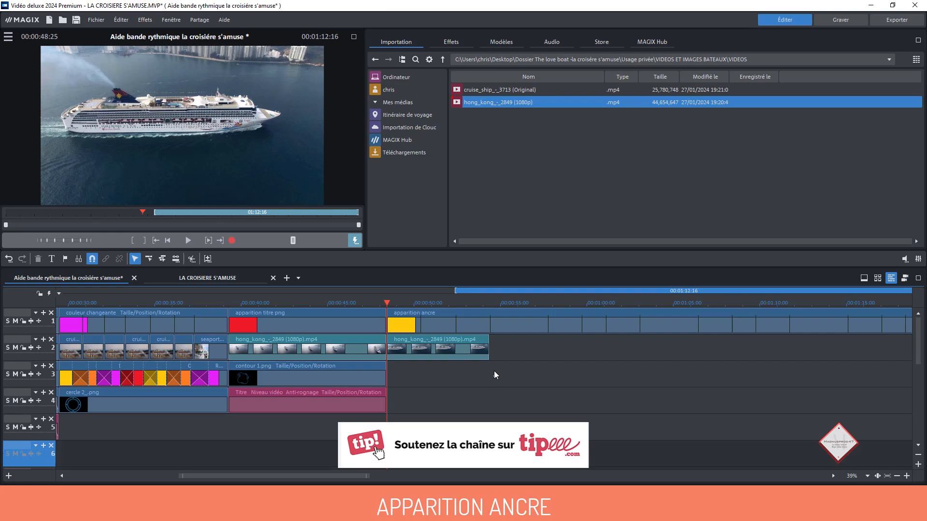
# Set the playhead to 00:00:52:25 and open the media folder Usage libre\MASQUES\MASQUE PRESENTATION\ANCRE
pyautogui.click(456, 303)
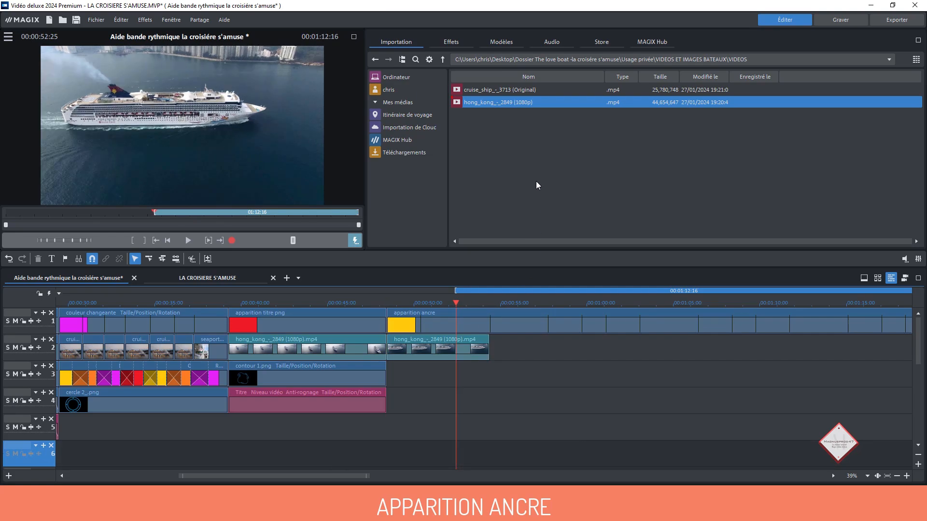
pyautogui.click(444, 56)
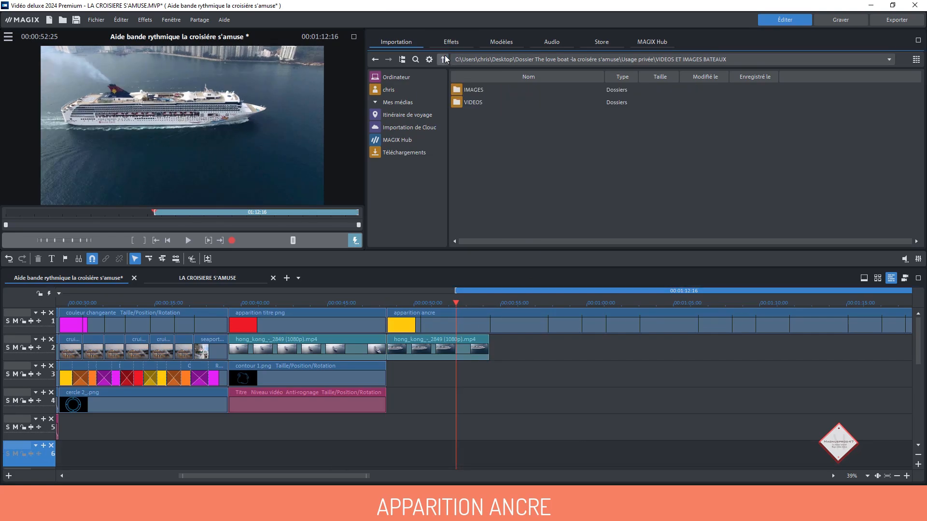
pyautogui.click(444, 59)
pyautogui.click(444, 59)
pyautogui.doubleClick(474, 90)
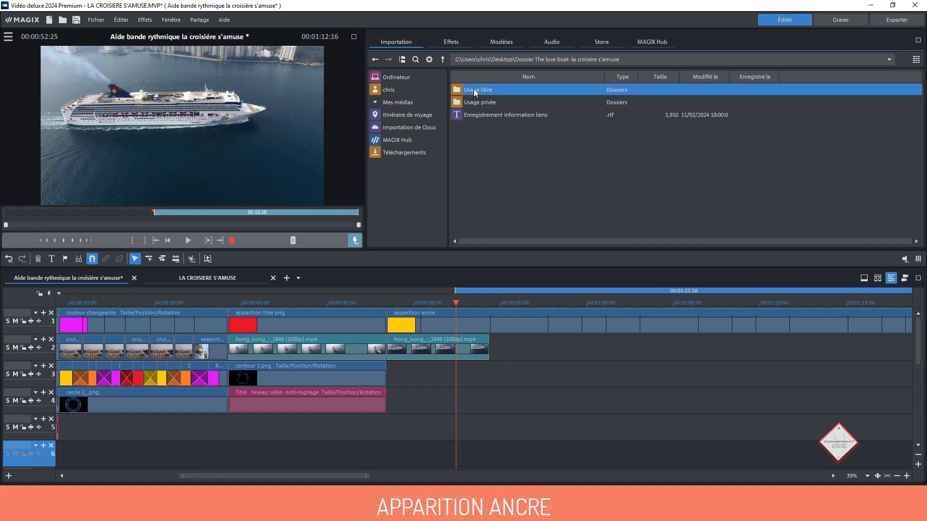
pyautogui.doubleClick(465, 102)
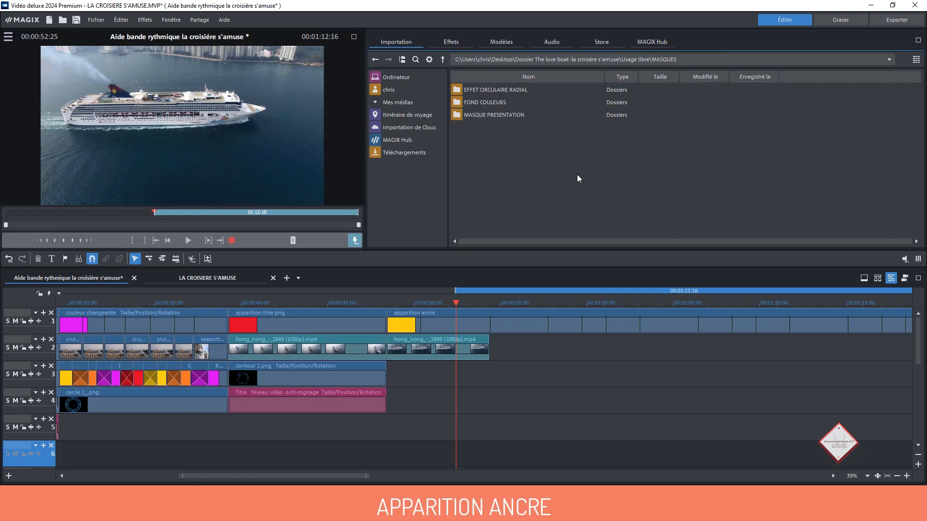
pyautogui.doubleClick(480, 116)
pyautogui.doubleClick(468, 92)
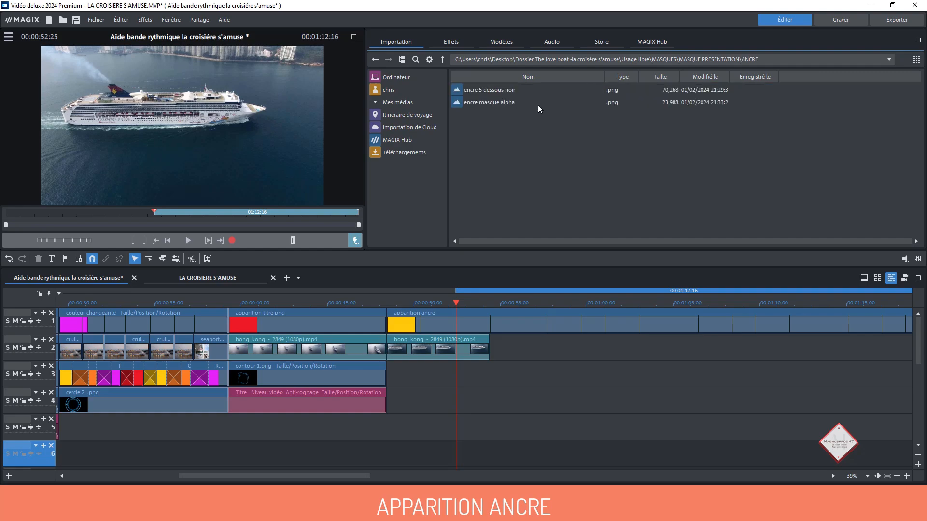
# Place encre masque alpha.png on track 3 at 00:00:52:25 and shorten it to end with the video above
pyautogui.click(498, 103)
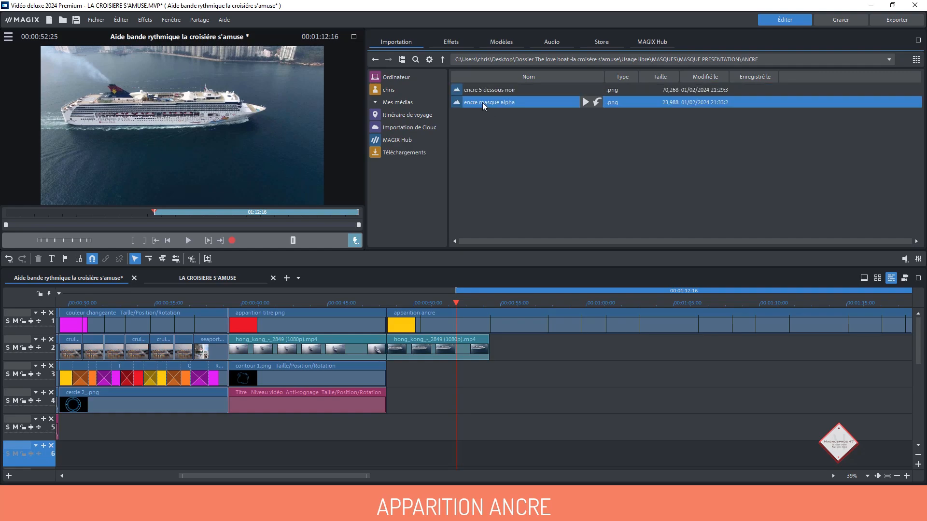
pyautogui.moveTo(481, 300); pyautogui.dragTo(496, 368)
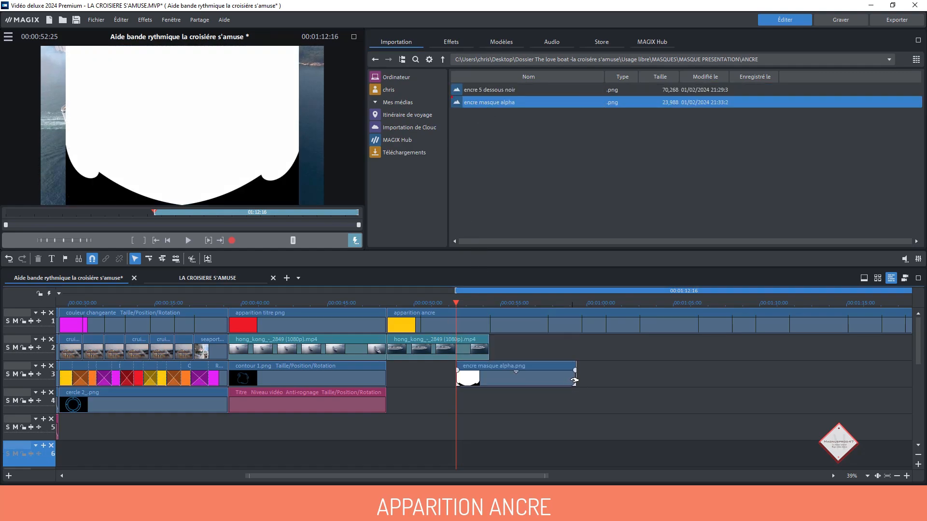
pyautogui.moveTo(574, 381); pyautogui.dragTo(489, 382)
pyautogui.click(533, 384)
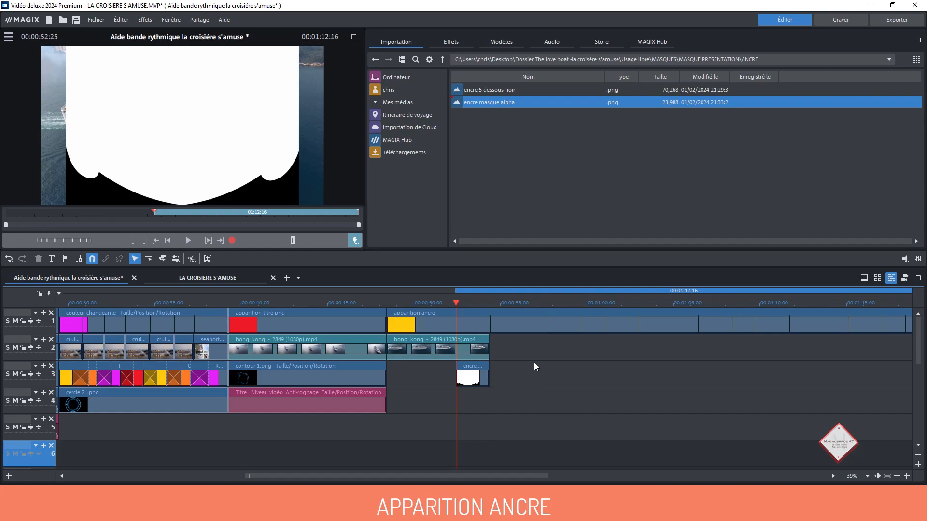
# Split the hong_kong clip on track 2 at 00:00:52:25 and copy its second part to track 4 beneath the anchor mask
pyautogui.click(486, 359)
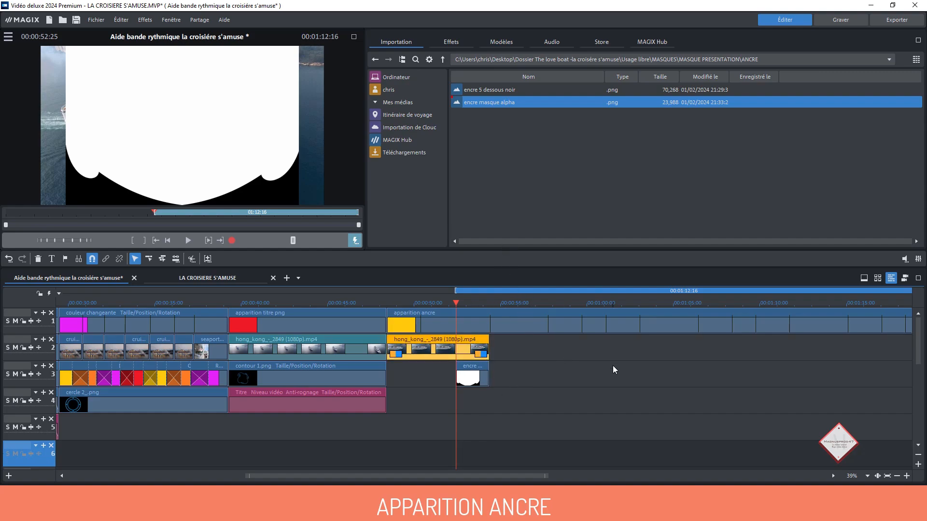
pyautogui.press('t')
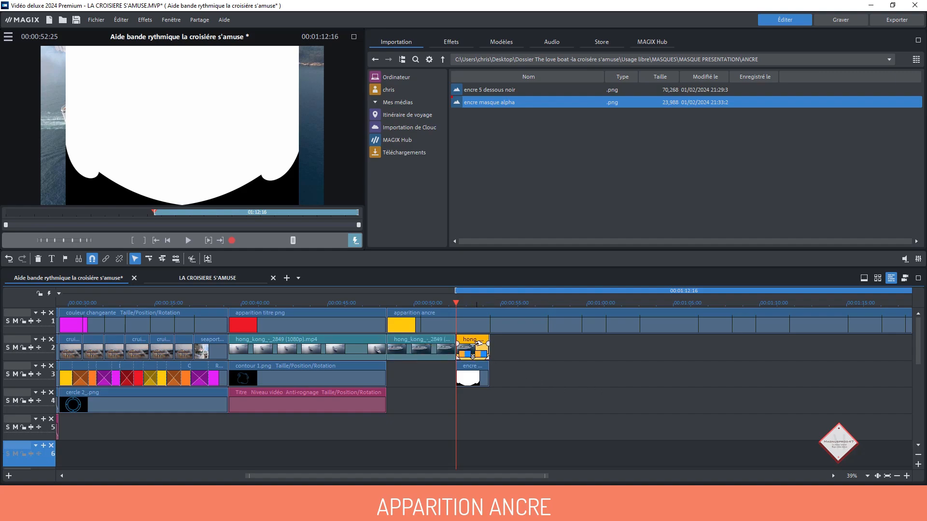
pyautogui.moveTo(477, 342); pyautogui.dragTo(473, 403)
pyautogui.click(498, 456)
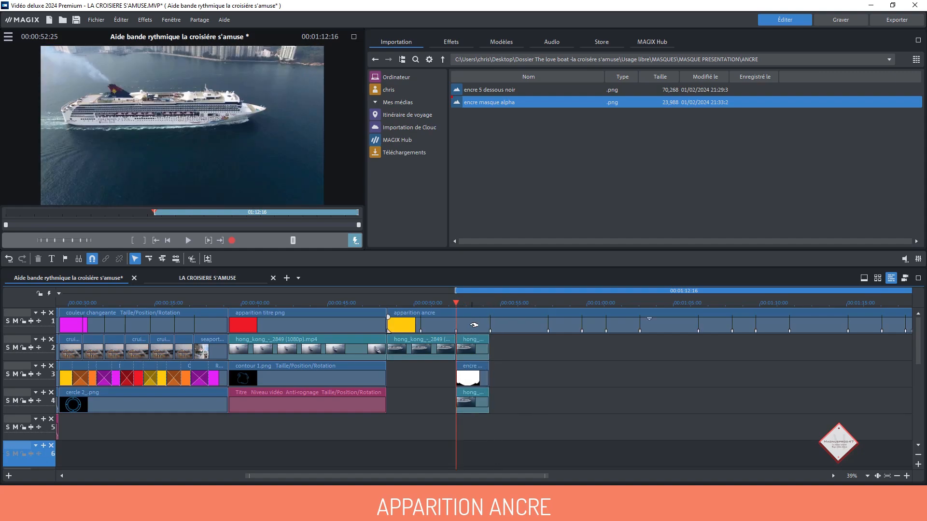
# Place encre 5 dessous noir.png on track 5 at 00:00:52:25 and shorten it to end with the clips above
pyautogui.click(486, 91)
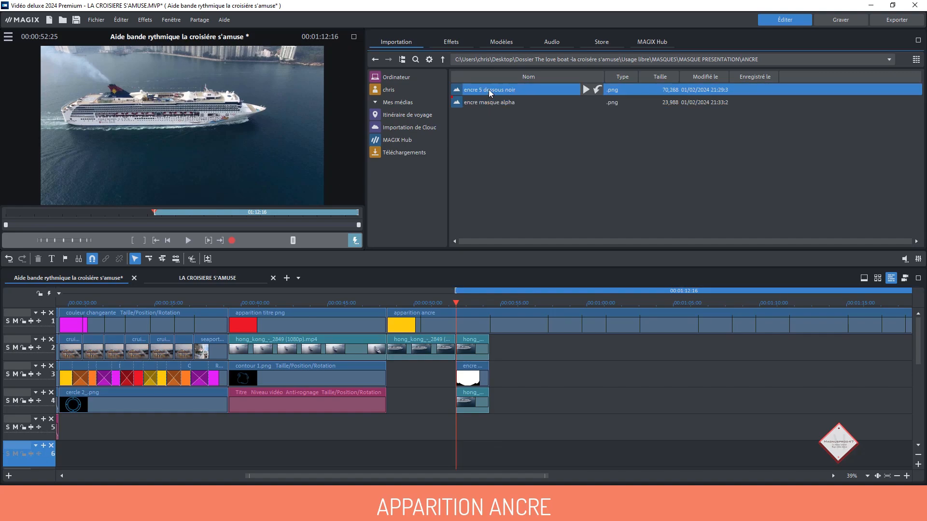
pyautogui.moveTo(488, 116); pyautogui.dragTo(503, 436)
pyautogui.moveTo(577, 433); pyautogui.dragTo(491, 432)
pyautogui.click(552, 447)
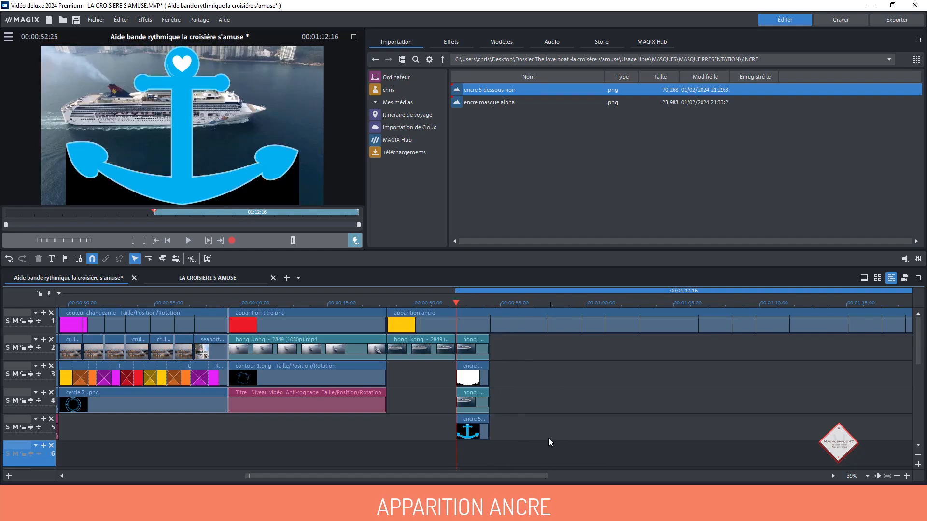
# Set the playhead to 00:00:53:17, partway through the anchor clips
pyautogui.click(908, 476)
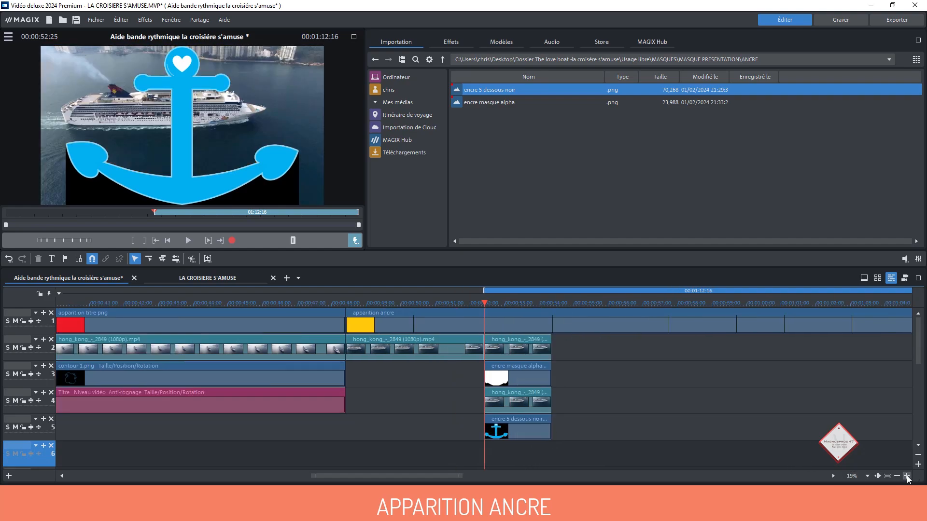
pyautogui.click(908, 477)
pyautogui.click(546, 307)
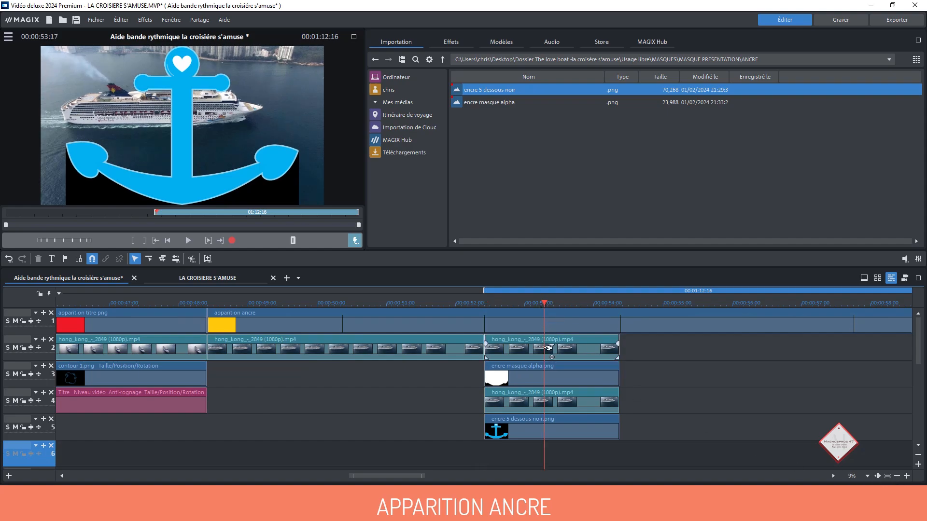
pyautogui.moveTo(544, 303); pyautogui.dragTo(556, 303)
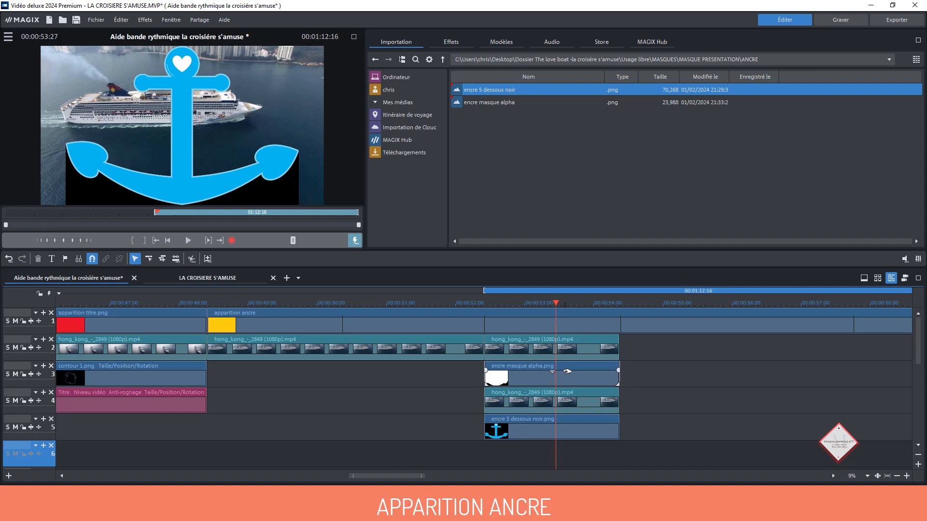
pyautogui.press('Left')
pyautogui.press('Left')
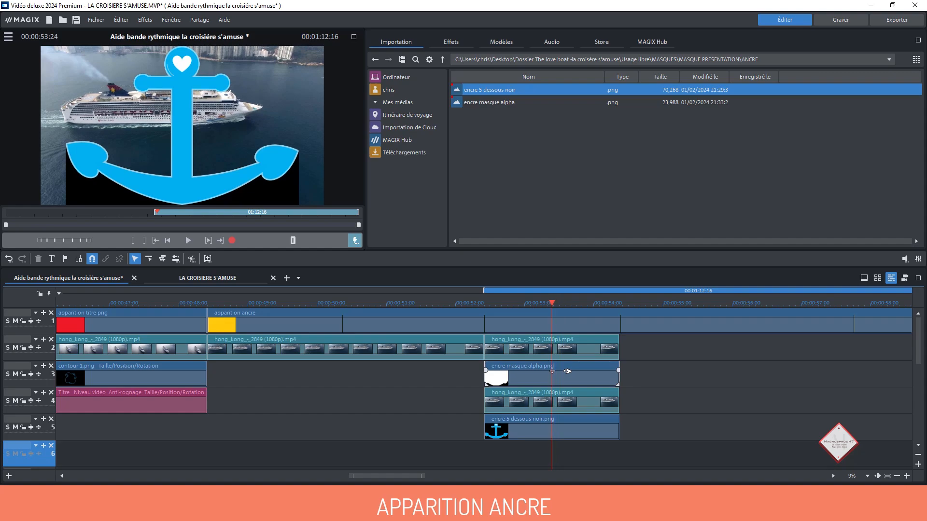
pyautogui.press('Right')
pyautogui.press('Left')
pyautogui.press('Left')
pyautogui.press('Left')
pyautogui.press('Left')
pyautogui.press('Left')
pyautogui.press('Left')
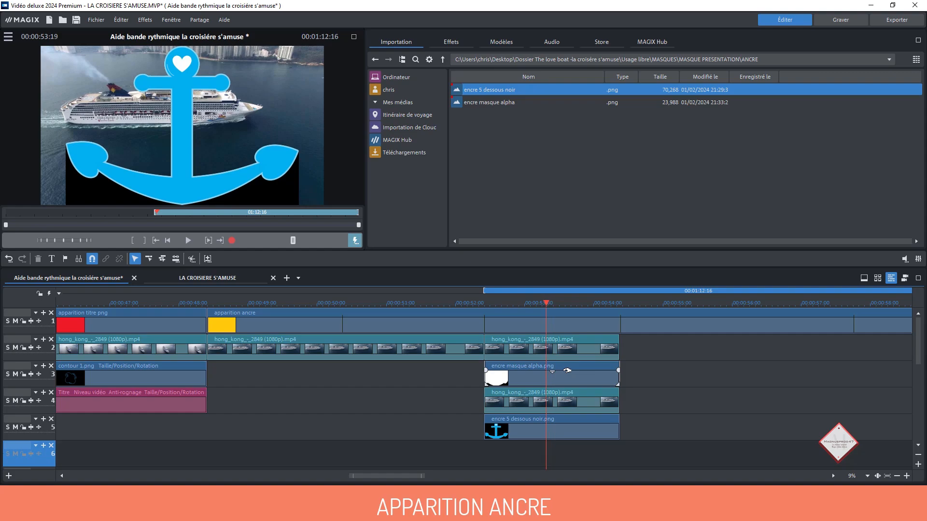
pyautogui.press('Left')
pyautogui.press('Left')
# Split the hong_kong clip on track 4 at 00:00:53:17 and delete its second part
pyautogui.click(567, 370)
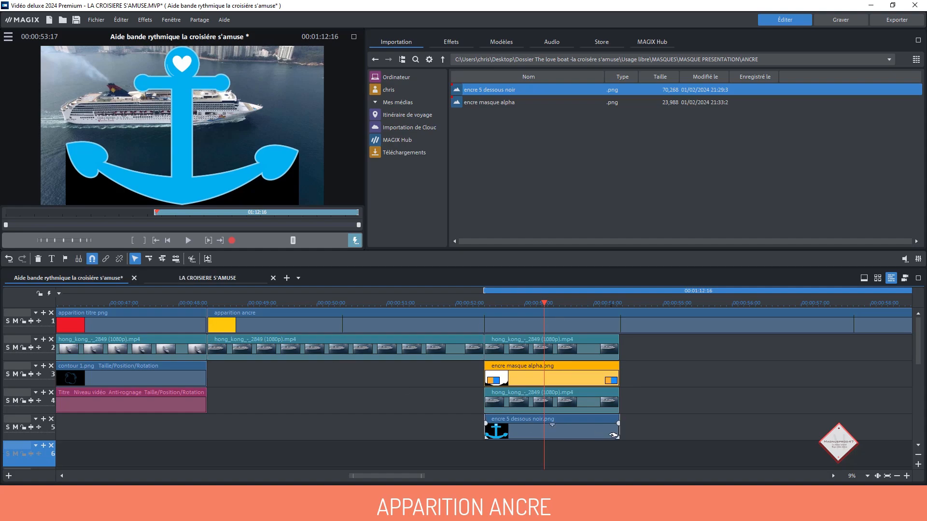
pyautogui.click(571, 401)
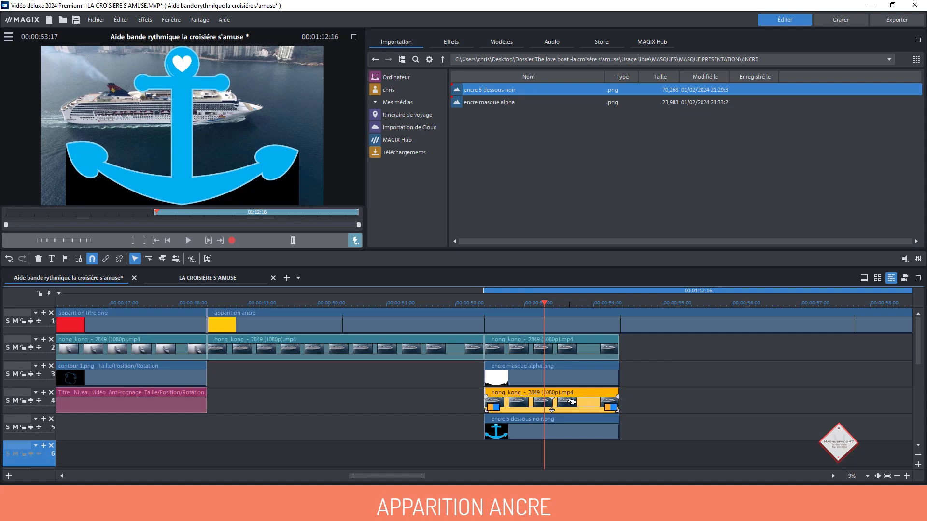
pyautogui.press('t')
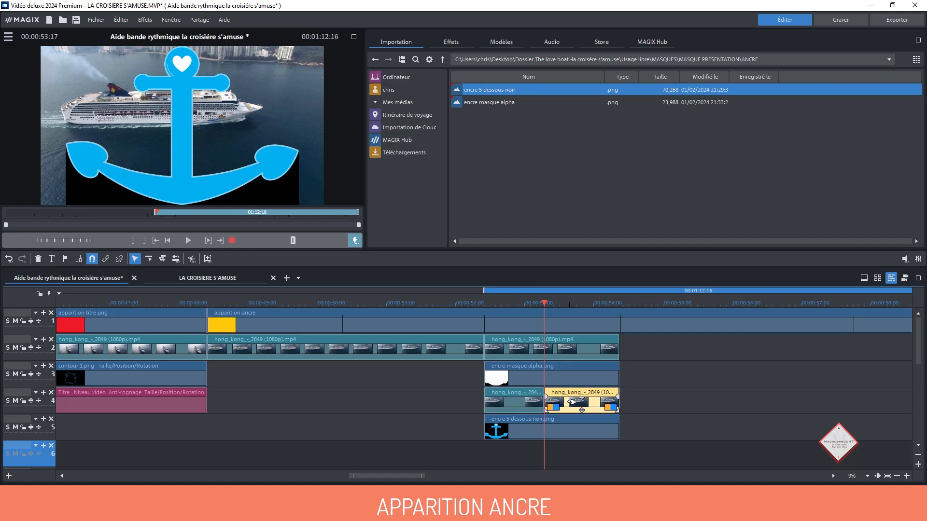
pyautogui.press('Delete')
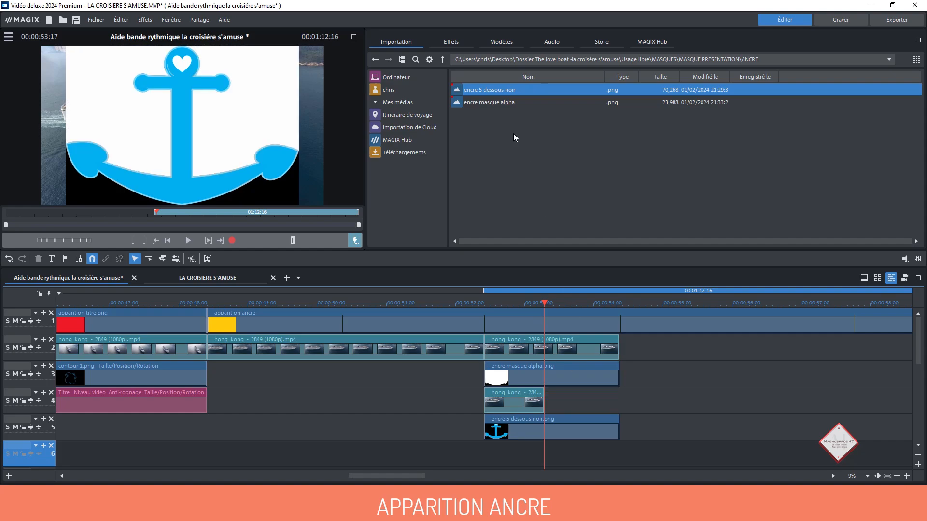
# Place sicile.jpg from the Usage privée\PAYSAGES folder on track 4, directly after the shortened hong_kong clip
pyautogui.click(442, 61)
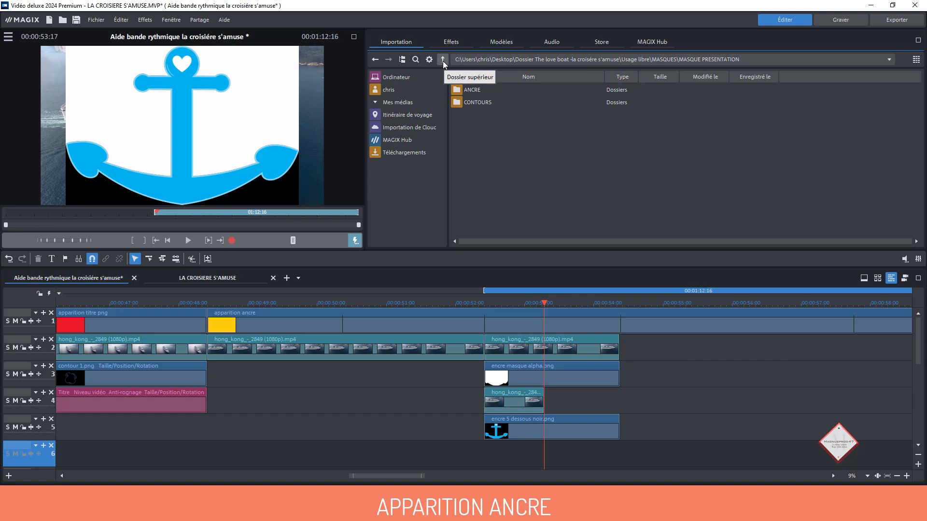
pyautogui.click(442, 61)
pyautogui.click(443, 61)
pyautogui.click(442, 61)
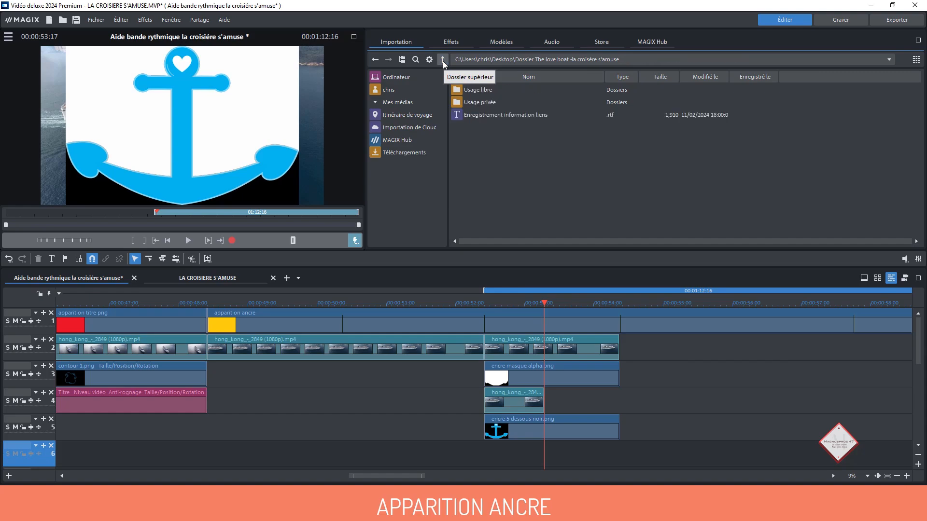
pyautogui.doubleClick(480, 105)
pyautogui.doubleClick(483, 106)
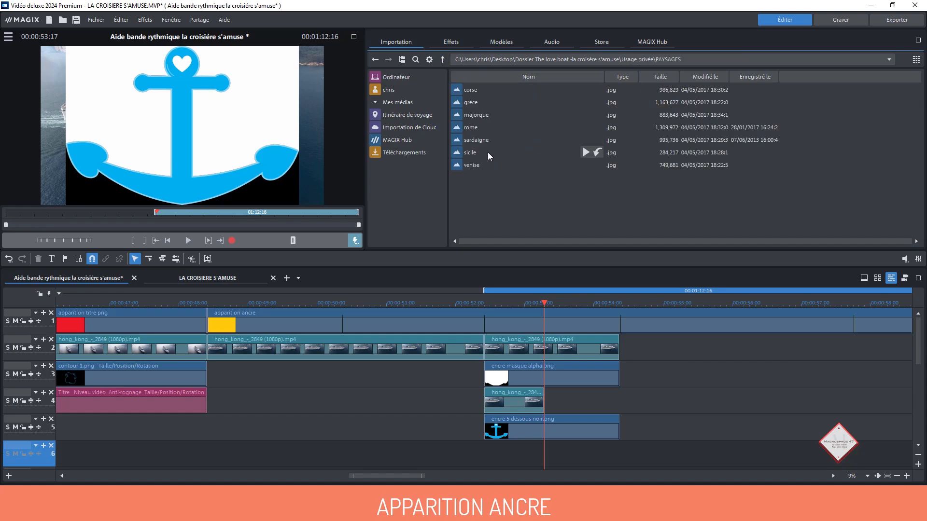
pyautogui.moveTo(475, 157); pyautogui.dragTo(593, 400)
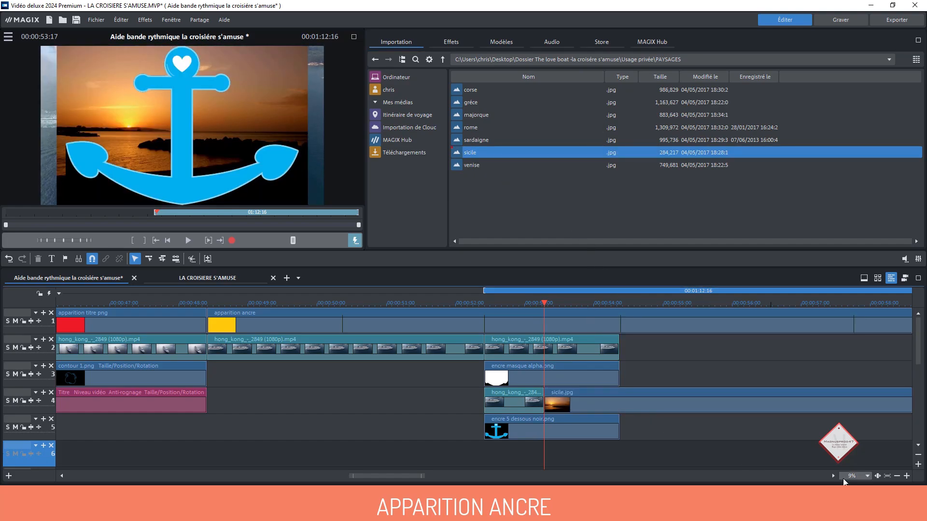
pyautogui.click(611, 405)
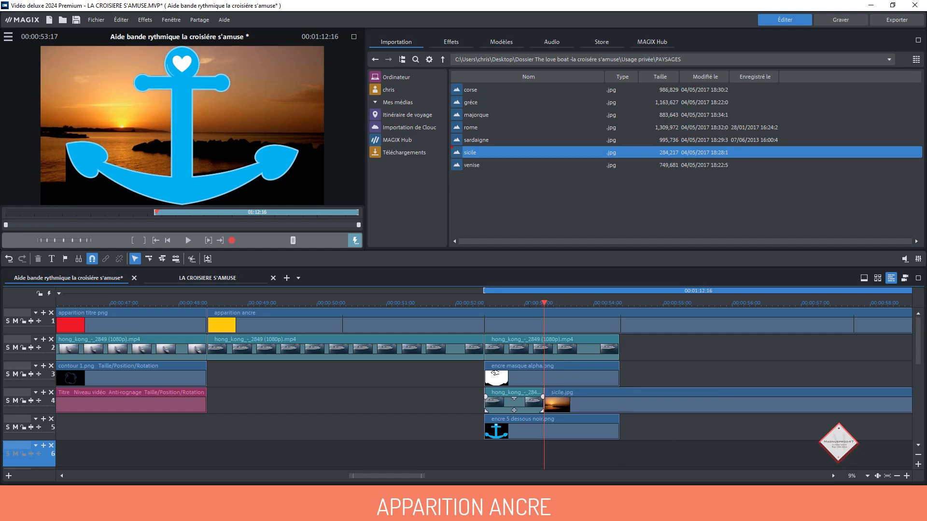
# With the playhead at 00:00:52:48, apply Taille/Position/Rotation to encre masque alpha.png on track 3 and set its width to 2000 px
pyautogui.click(569, 375)
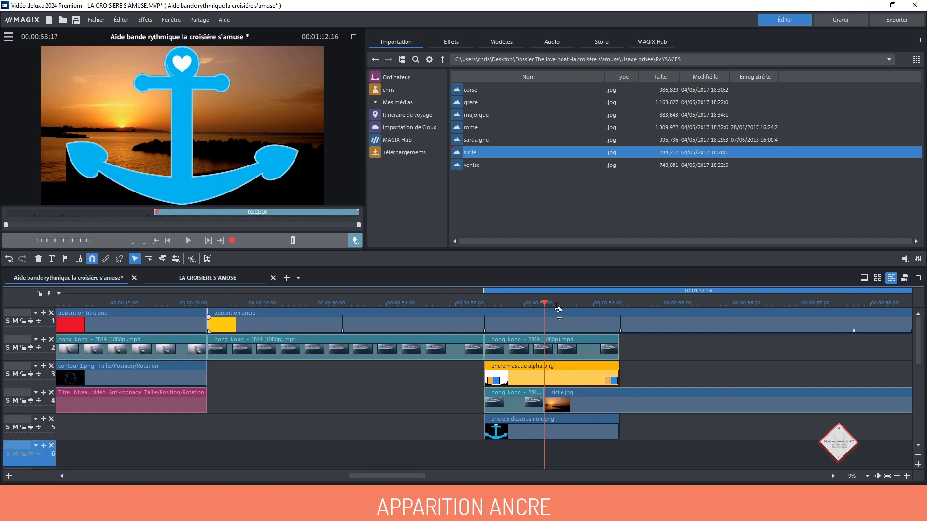
pyautogui.click(536, 303)
pyautogui.click(510, 303)
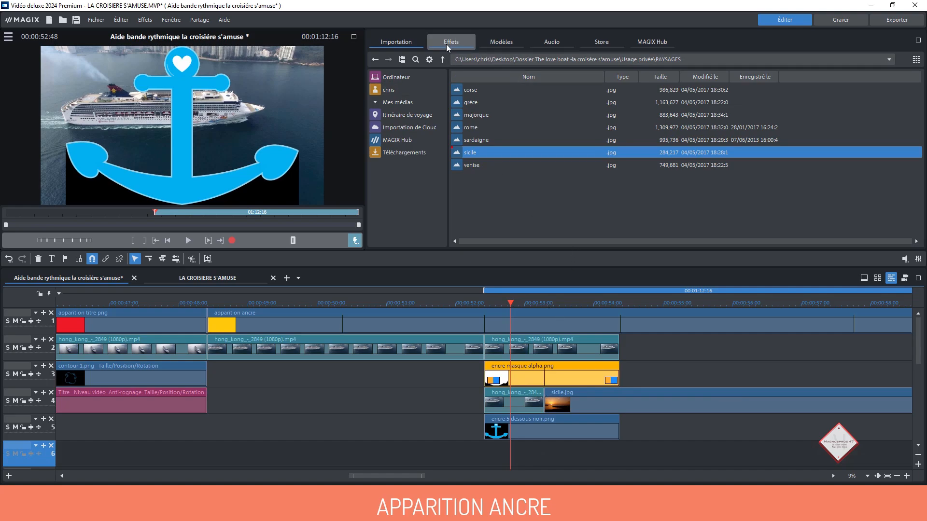
pyautogui.click(560, 431)
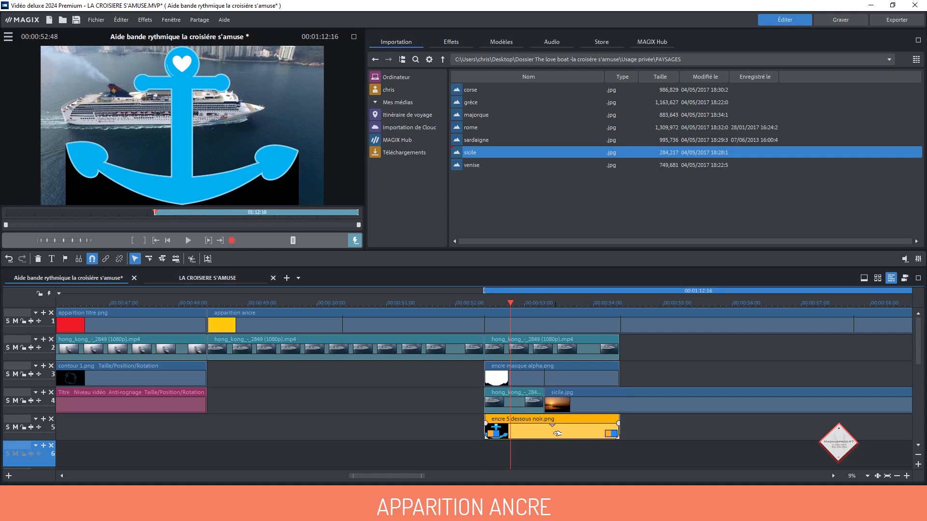
pyautogui.click(452, 42)
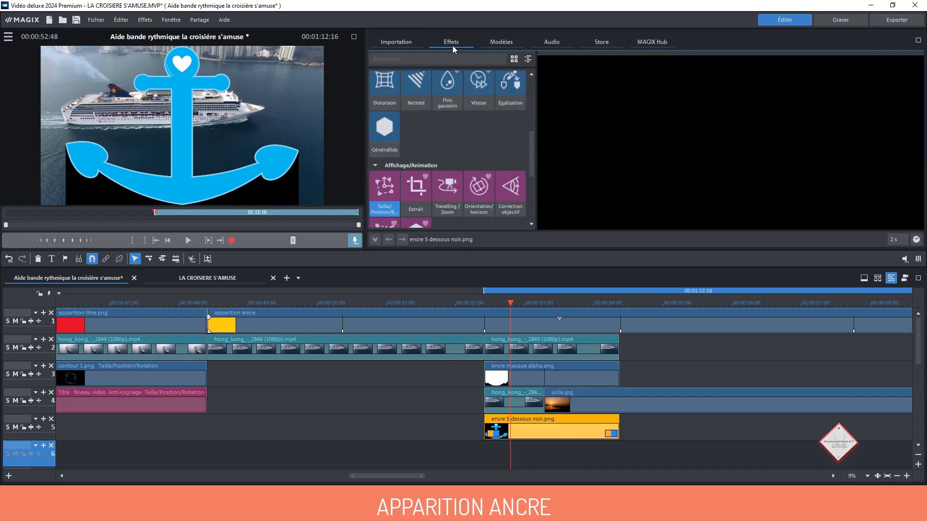
pyautogui.scroll(-1, 398, 189)
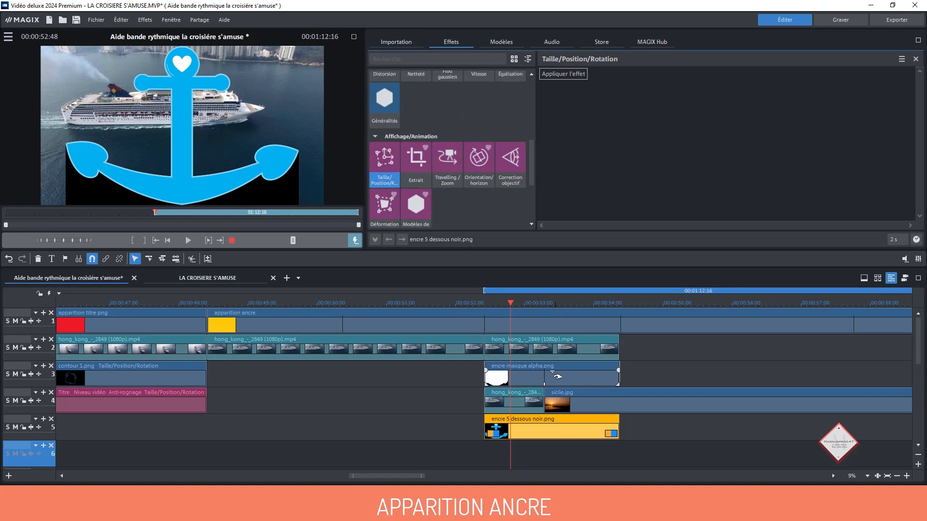
pyautogui.click(556, 376)
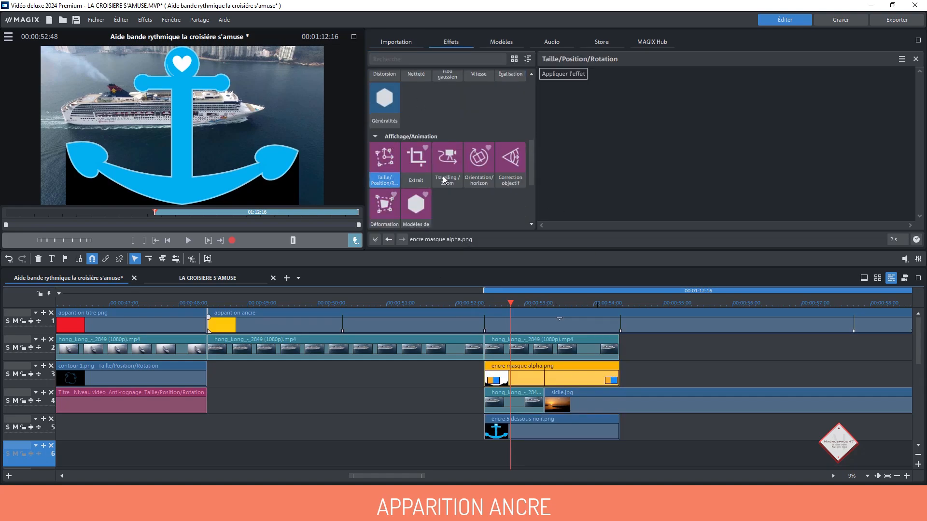
pyautogui.click(560, 73)
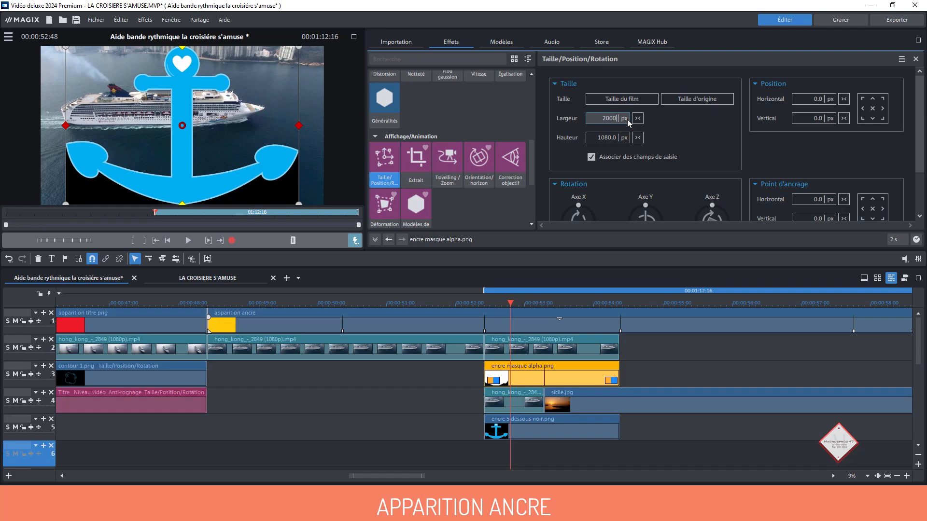
pyautogui.press('Return')
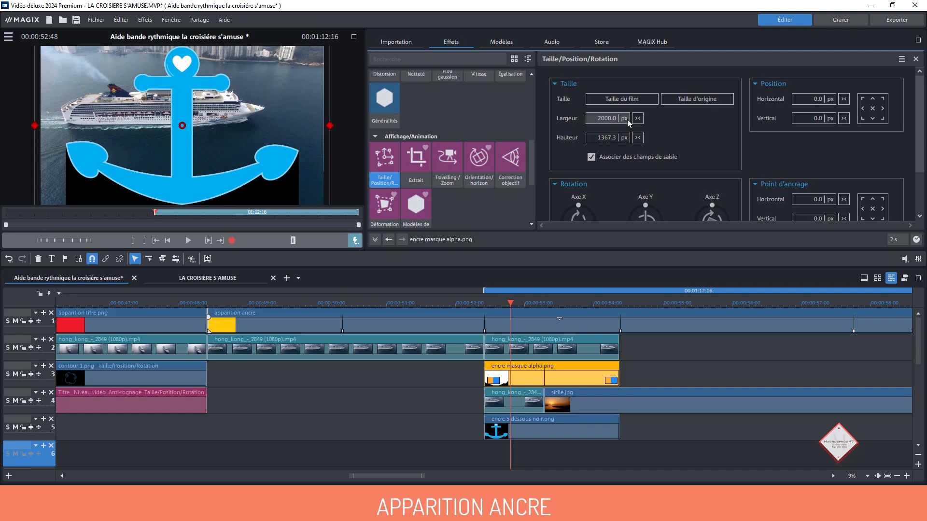
# Apply Taille/Position/Rotation to encre 5 dessous noir.png on track 5 and set its width to 2000 px
pyautogui.click(582, 424)
pyautogui.click(576, 75)
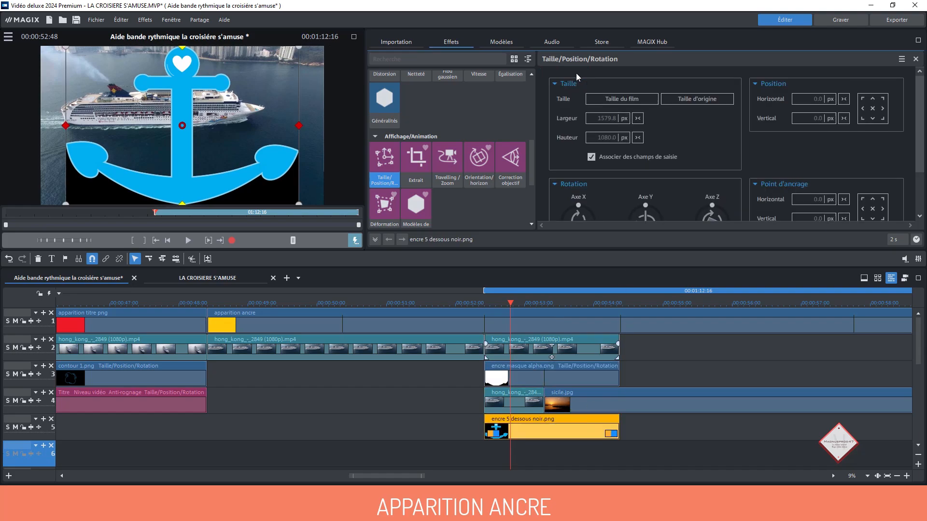
pyautogui.click(624, 119)
pyautogui.write('2000.0')
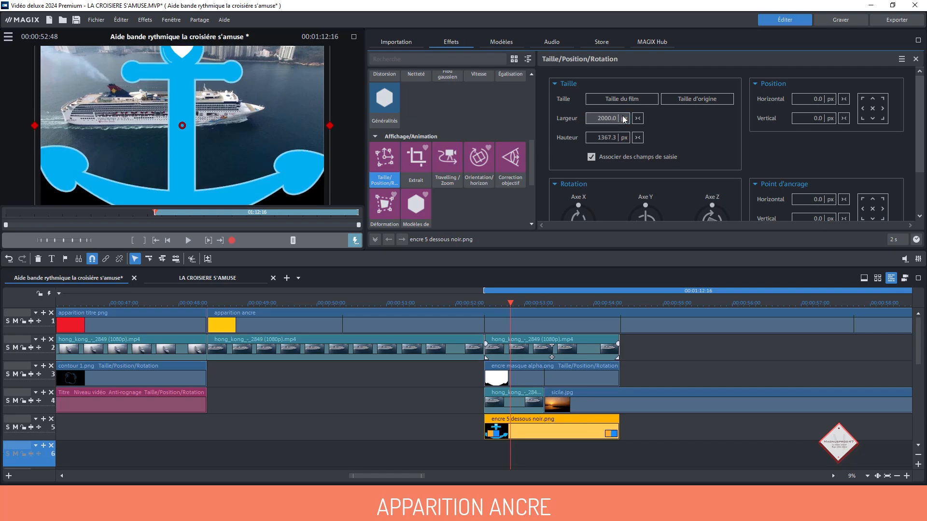
pyautogui.press('Return')
pyautogui.click(766, 455)
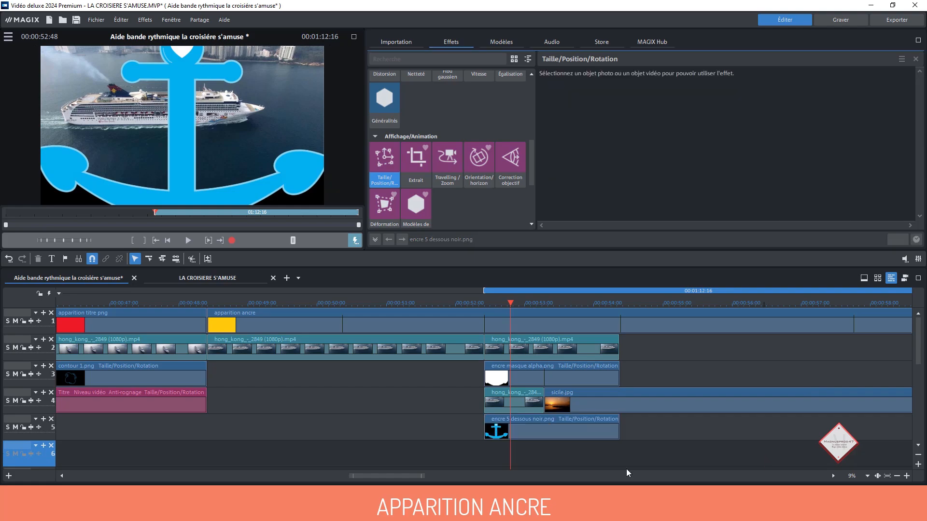
# Apply chroma keying to both anchor images: Alpha for encre masque alpha.png and Noir for encre 5 dessous noir.png
pyautogui.click(518, 378)
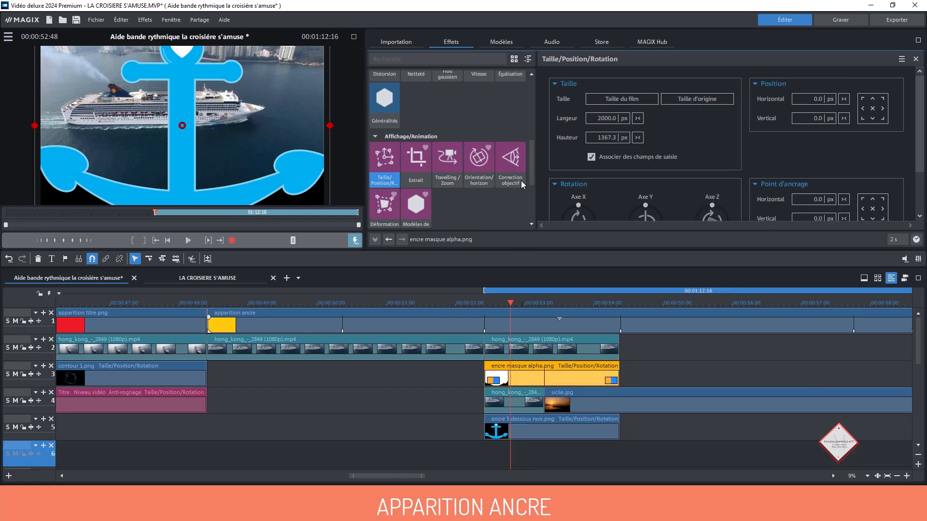
pyautogui.moveTo(530, 162); pyautogui.dragTo(517, 117)
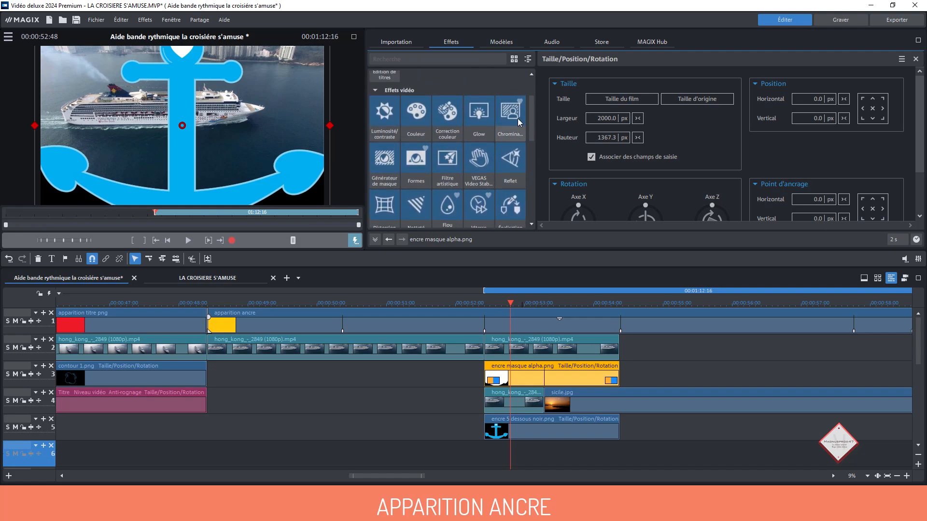
pyautogui.click(518, 118)
pyautogui.click(630, 145)
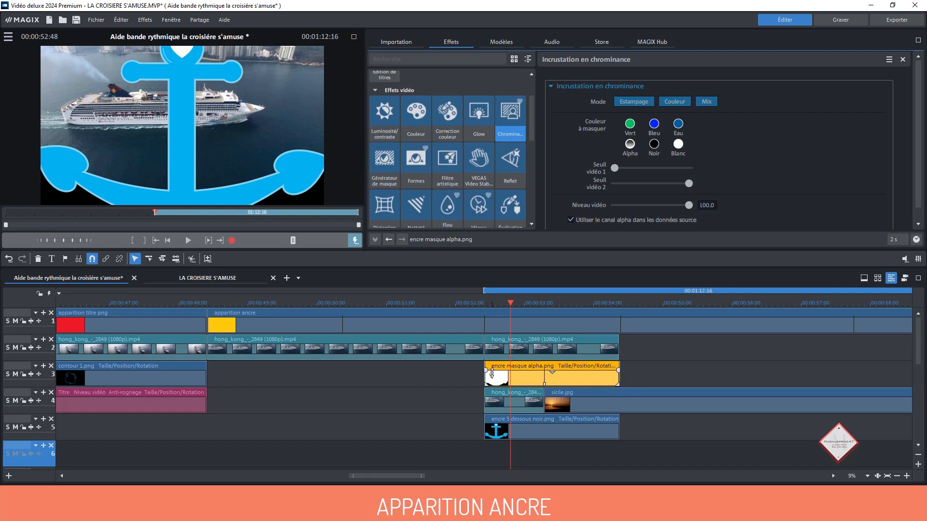
pyautogui.click(563, 427)
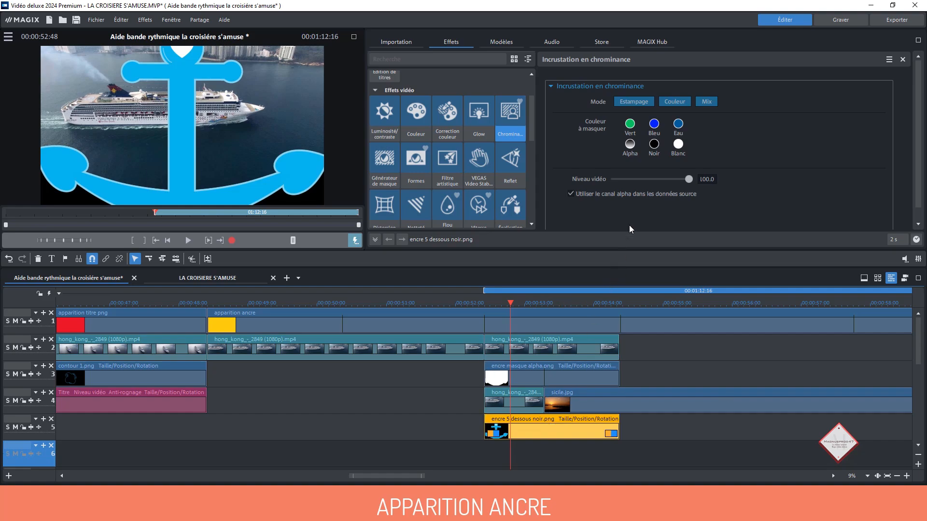
pyautogui.click(654, 145)
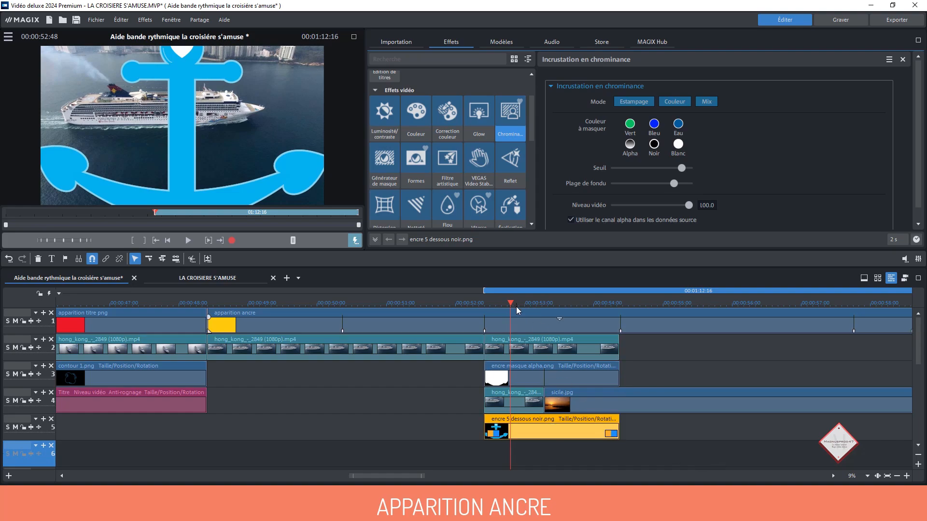
pyautogui.moveTo(511, 304); pyautogui.dragTo(565, 307)
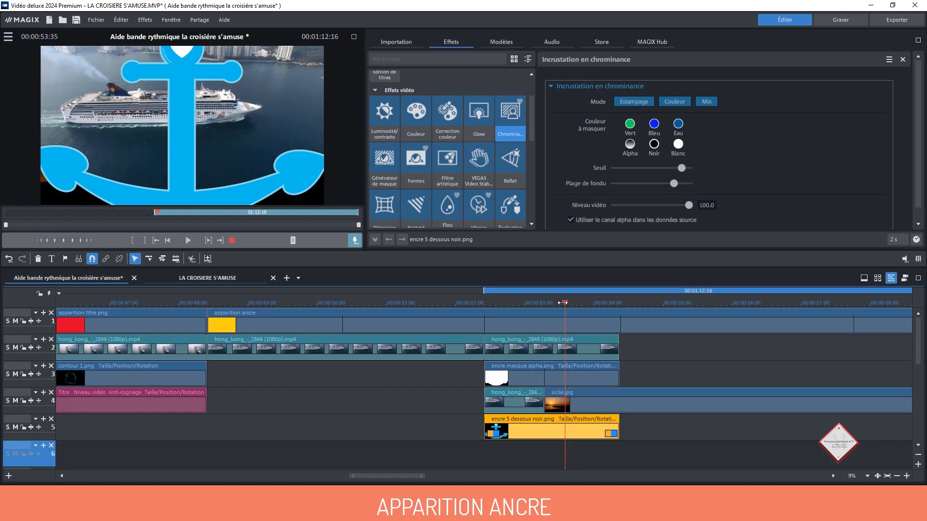
# Keyframe the vertical position of encre masque alpha.png from -1250 px at its start to 1250 px at its end
pyautogui.click(376, 239)
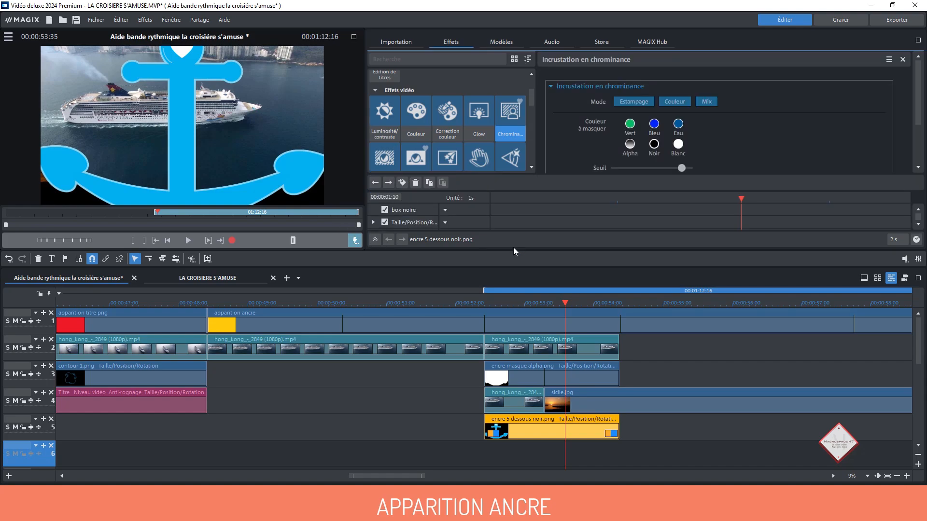
pyautogui.moveTo(739, 198); pyautogui.dragTo(495, 198)
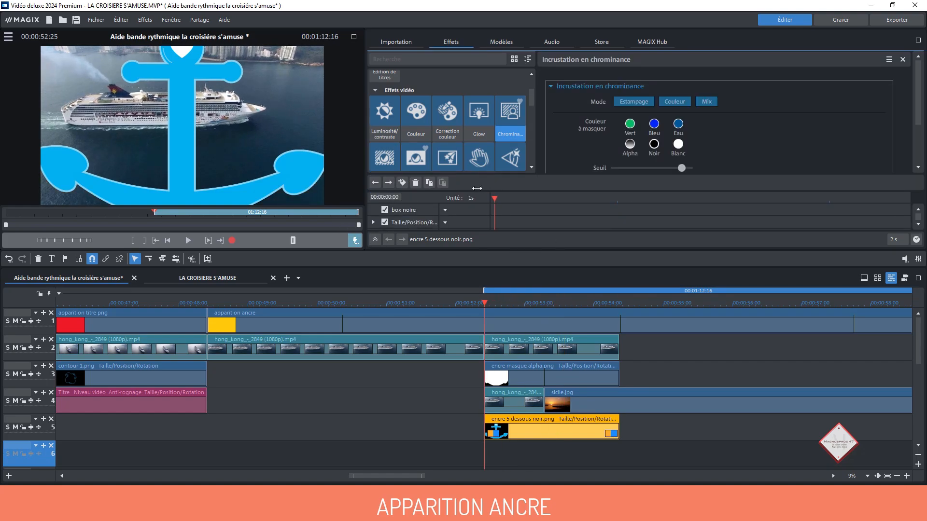
pyautogui.click(526, 375)
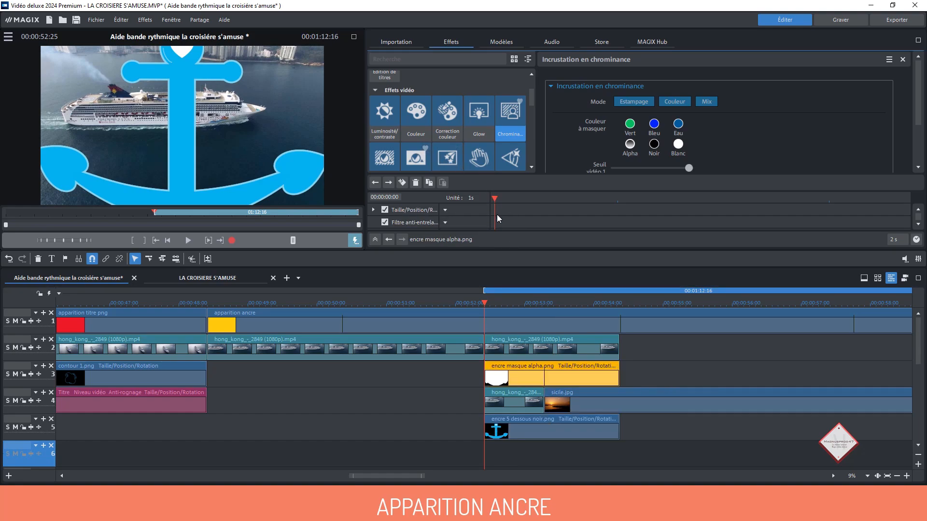
pyautogui.moveTo(530, 101); pyautogui.dragTo(529, 135)
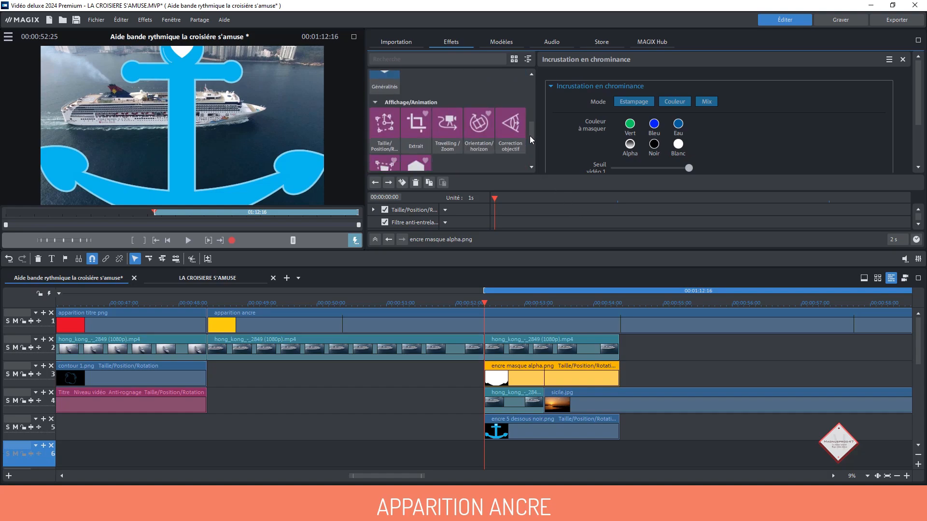
pyautogui.click(381, 119)
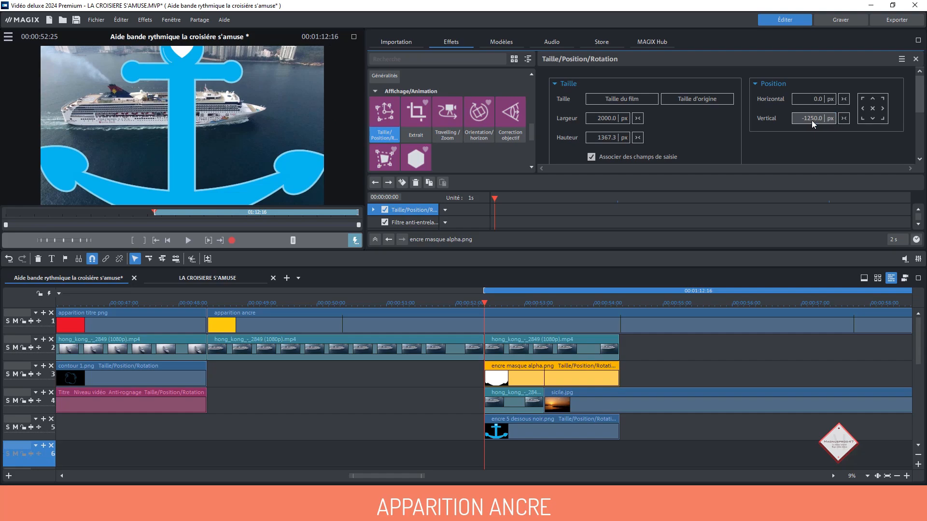
pyautogui.click(404, 184)
pyautogui.moveTo(494, 199); pyautogui.dragTo(907, 199)
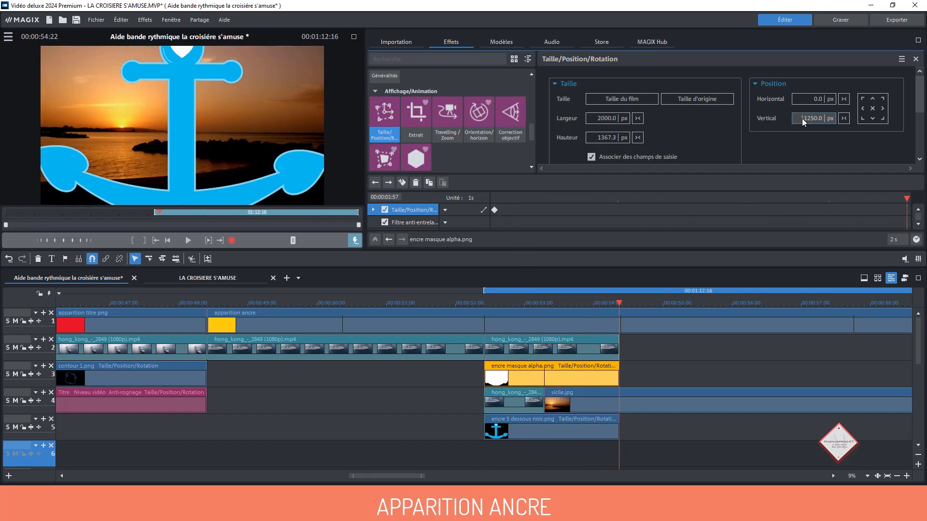
pyautogui.press('Return')
# Keyframe encre 5 dessous noir.png to match the mask, with its vertical position going from -1250 px at its start to 1250 px at its end
pyautogui.moveTo(621, 304); pyautogui.dragTo(484, 309)
pyautogui.click(513, 424)
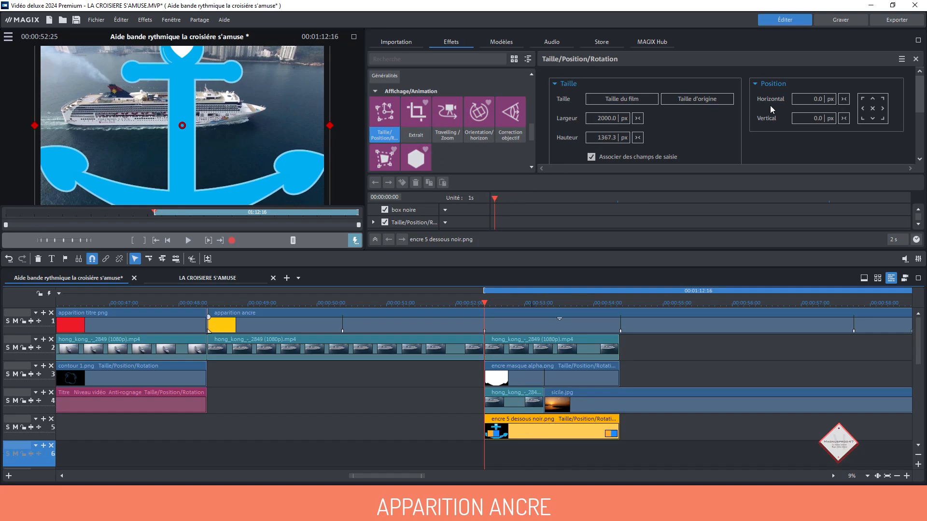
pyautogui.click(810, 117)
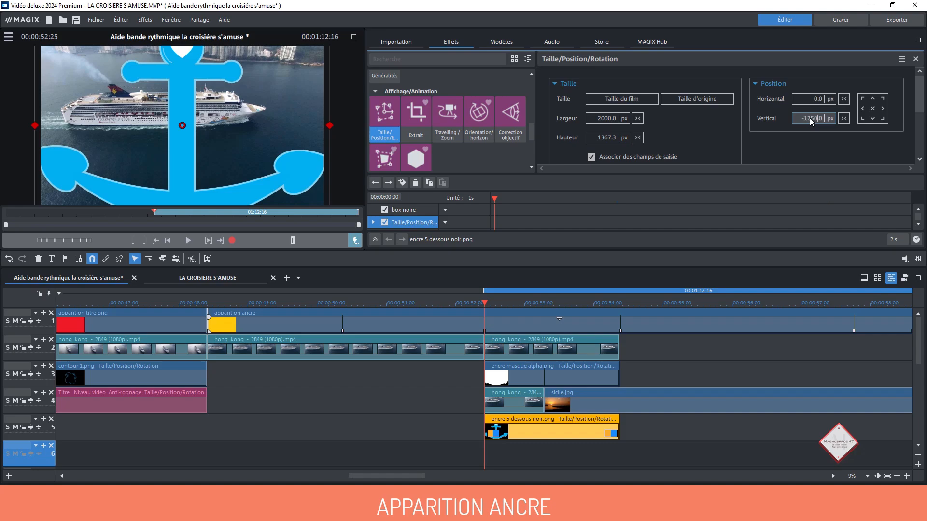
pyautogui.write('-125')
pyautogui.press('Return')
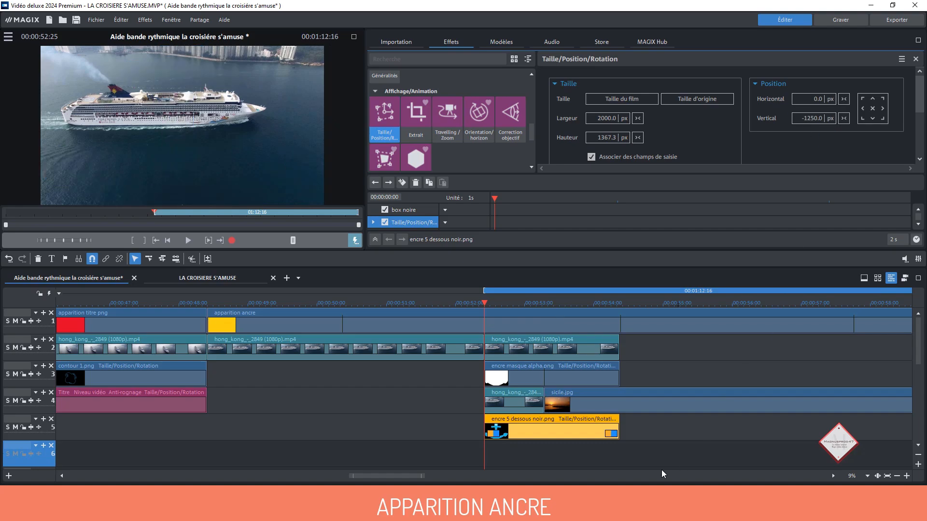
pyautogui.click(401, 182)
pyautogui.moveTo(493, 198); pyautogui.dragTo(923, 193)
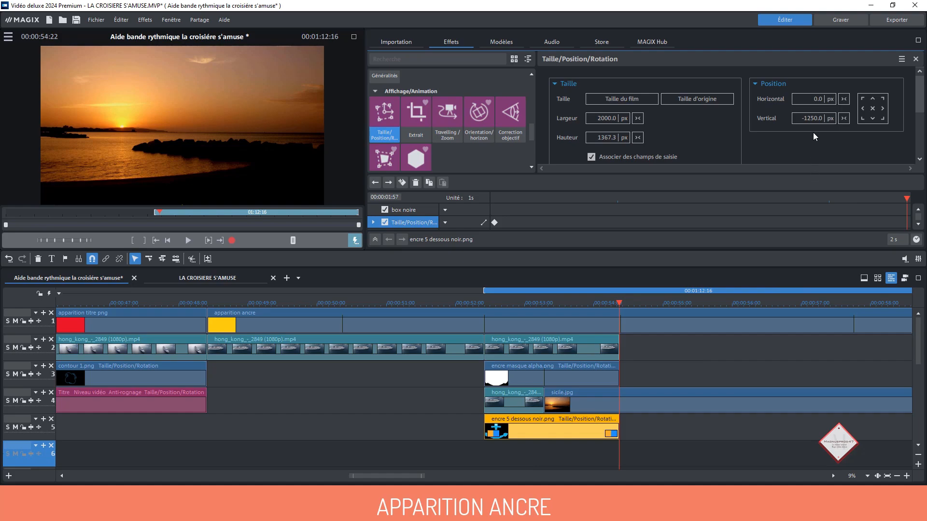
pyautogui.click(801, 118)
pyautogui.press('Return')
# Duplicate encre masque alpha.png twice along track 3, at the apparition ancre divisions near 00:00:58 and 00:01:01
pyautogui.moveTo(618, 306); pyautogui.dragTo(520, 306)
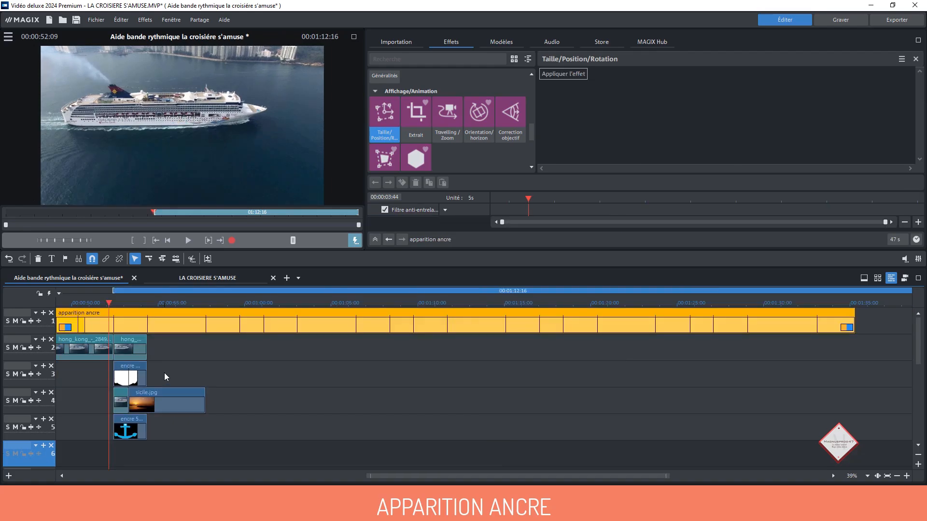
pyautogui.click(139, 376)
pyautogui.press('d')
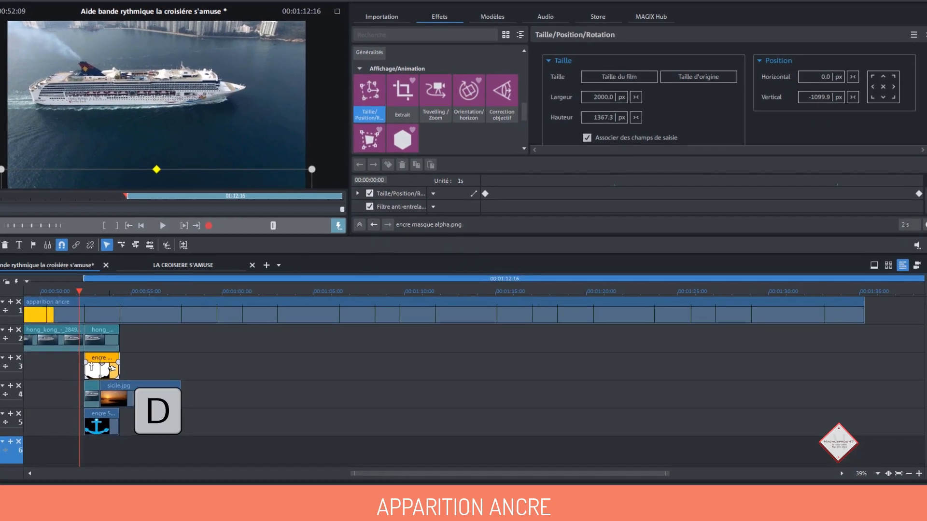
pyautogui.moveTo(142, 366); pyautogui.dragTo(142, 366)
pyautogui.moveTo(56, 340); pyautogui.dragTo(219, 348)
pyautogui.press('d')
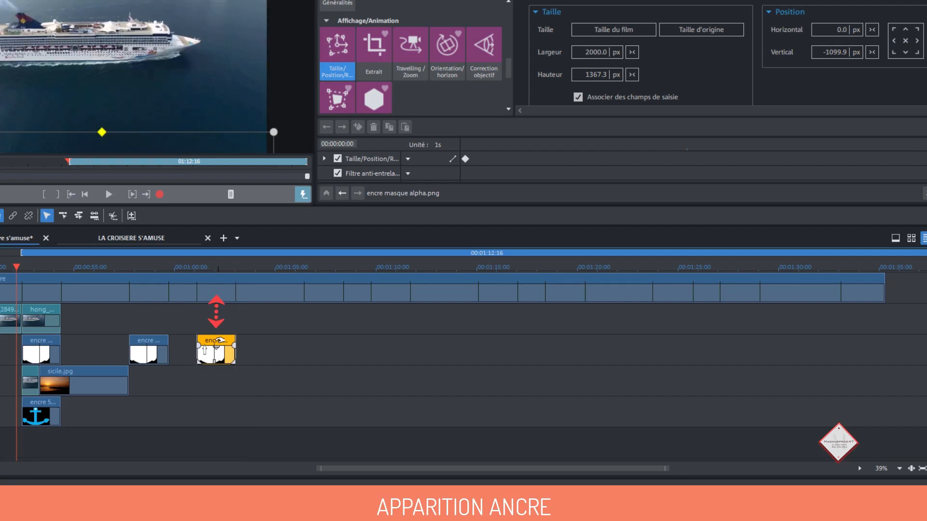
# Add two more copies of encre masque alpha.png on track 3, at the divisions near 00:01:06 and 00:01:10
pyautogui.click(305, 269)
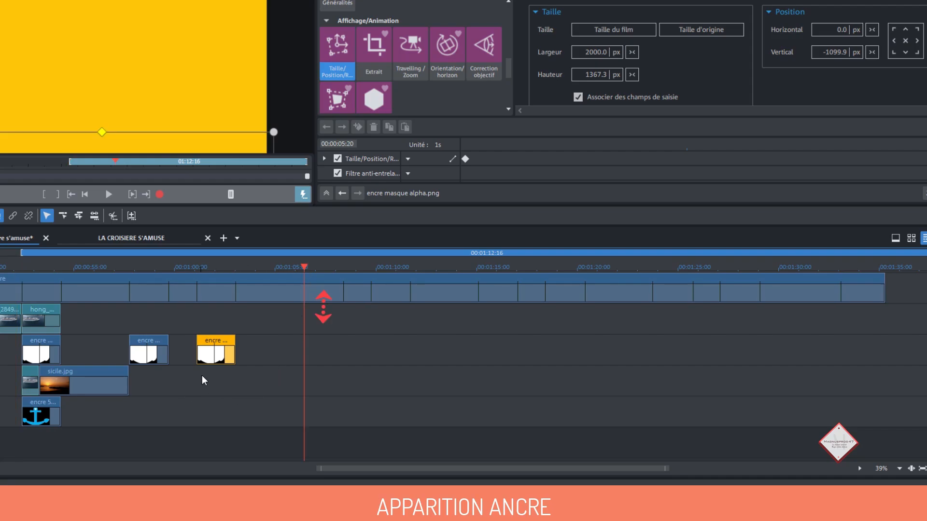
pyautogui.moveTo(220, 343); pyautogui.dragTo(327, 341)
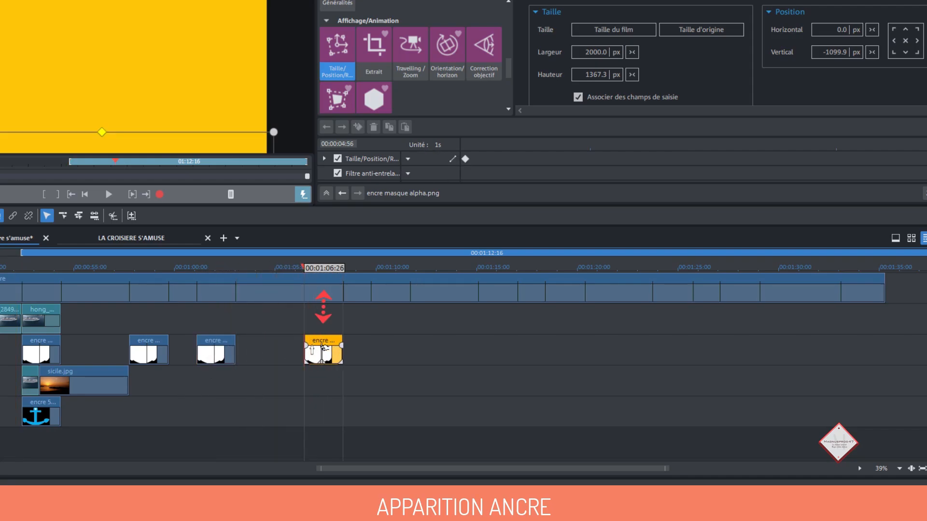
pyautogui.click(389, 269)
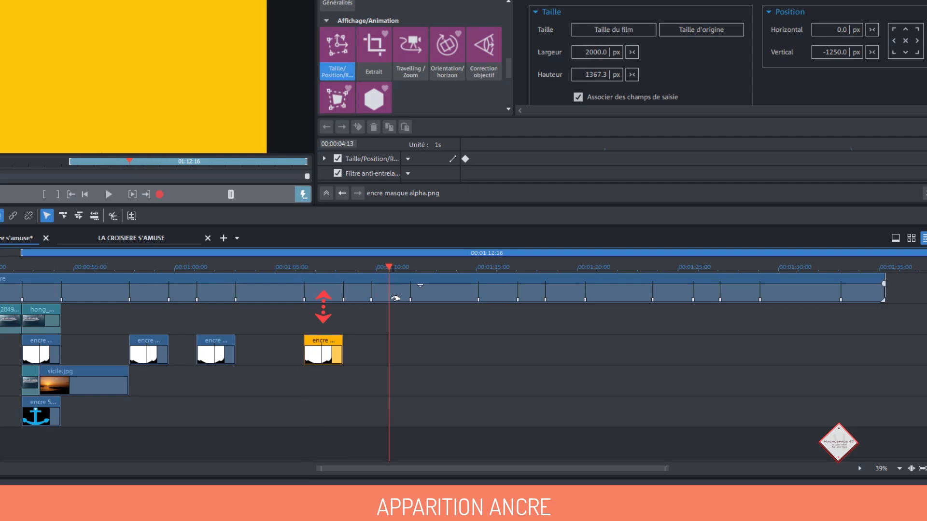
pyautogui.moveTo(338, 347); pyautogui.dragTo(396, 342)
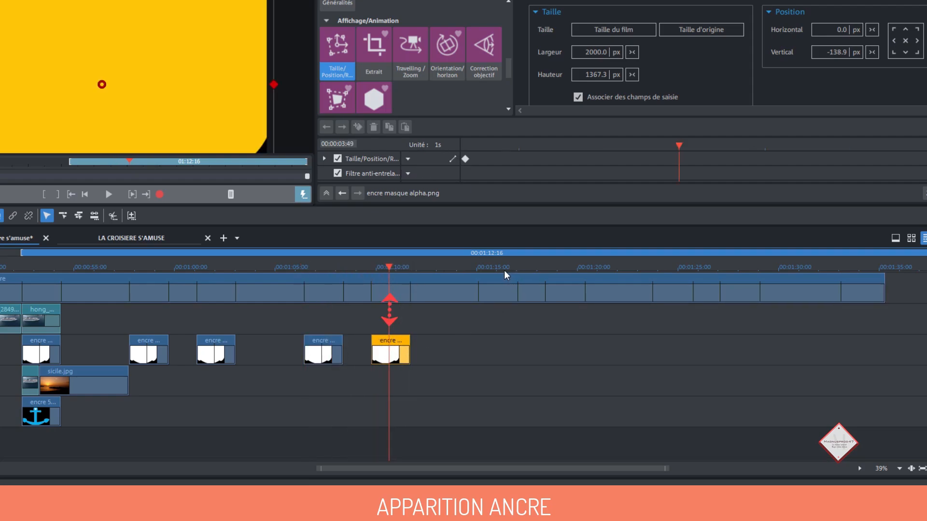
# Place copies of encre masque alpha.png on track 3 at the divisions near 00:01:15, 00:01:18 and 00:01:24
pyautogui.click(497, 269)
pyautogui.moveTo(382, 344)
pyautogui.mouseDown()
pyautogui.moveTo(490, 344)
pyautogui.moveTo(521, 330)
pyautogui.moveTo(505, 343)
pyautogui.moveTo(590, 348)
pyautogui.moveTo(595, 335)
pyautogui.moveTo(674, 332)
pyautogui.moveTo(678, 342)
pyautogui.mouseUp()
pyautogui.click(560, 269)
pyautogui.click(678, 268)
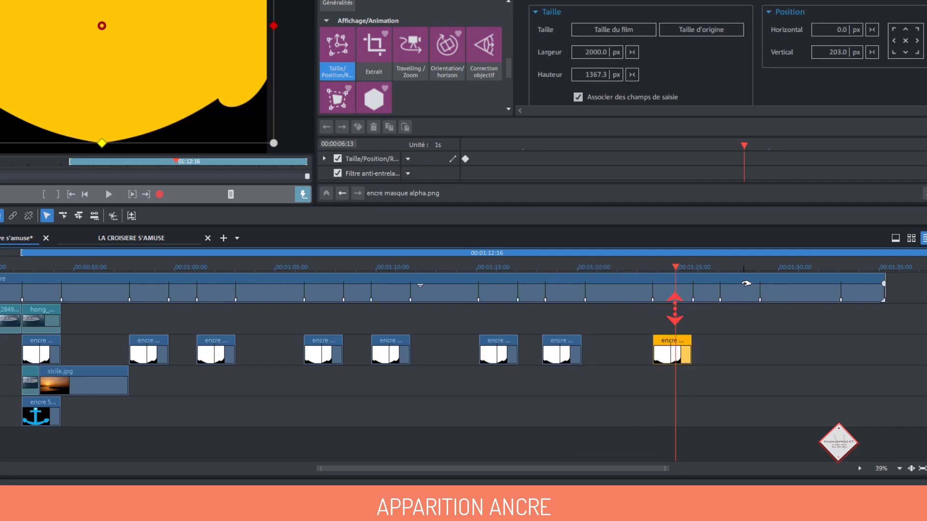
# Place another copy of encre masque alpha.png on track 3 at the division near 00:01:27
pyautogui.click(737, 268)
pyautogui.hotkey('ctrl', 'c')
pyautogui.hotkey('ctrl', 'v')
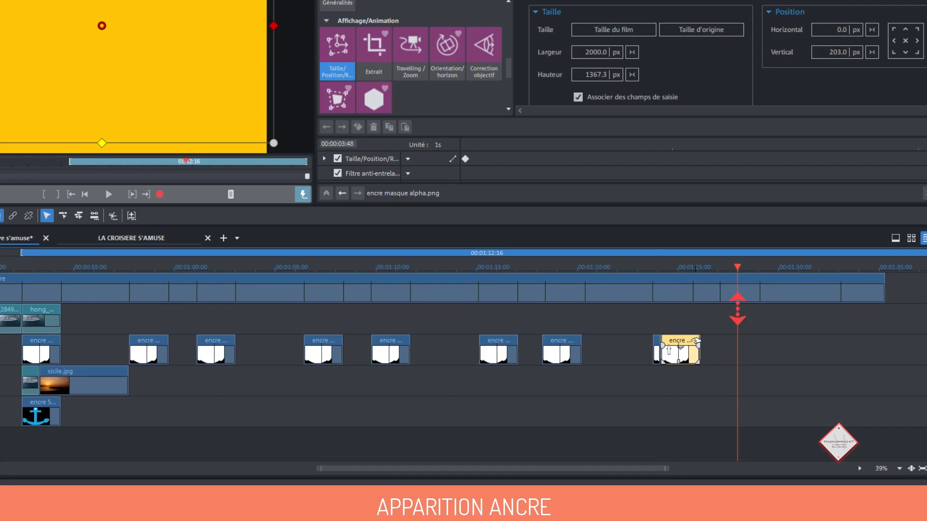
pyautogui.moveTo(752, 339); pyautogui.dragTo(753, 339)
# Add a last copy of encre masque alpha.png near 00:01:33 on track 3 and extend it to the end of apparition ancre
pyautogui.click(860, 271)
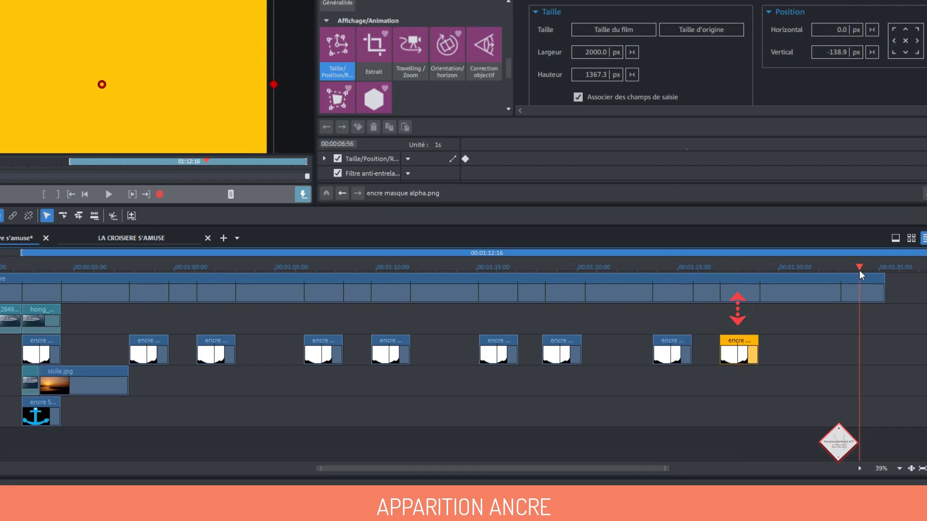
pyautogui.scroll(1, 847, 327)
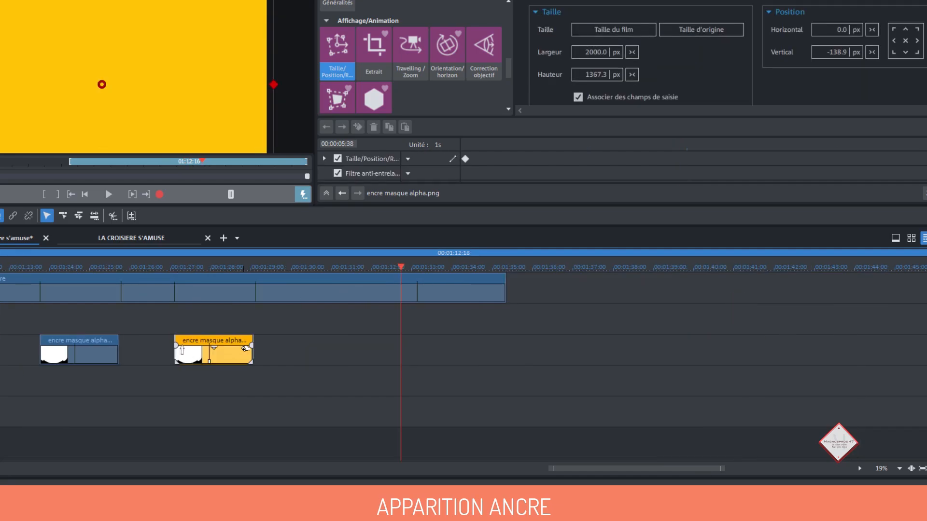
pyautogui.moveTo(247, 347); pyautogui.dragTo(506, 354)
pyautogui.click(540, 363)
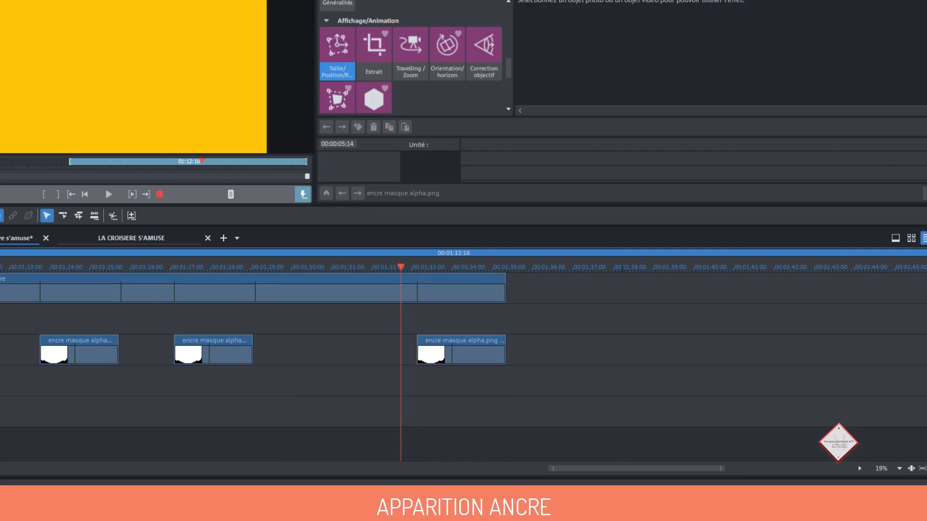
# Duplicate encre 5 dessous noir.png along track 5, aligning one copy under each mask copy up to the one near 00:01:27
pyautogui.moveTo(701, 468); pyautogui.dragTo(584, 466)
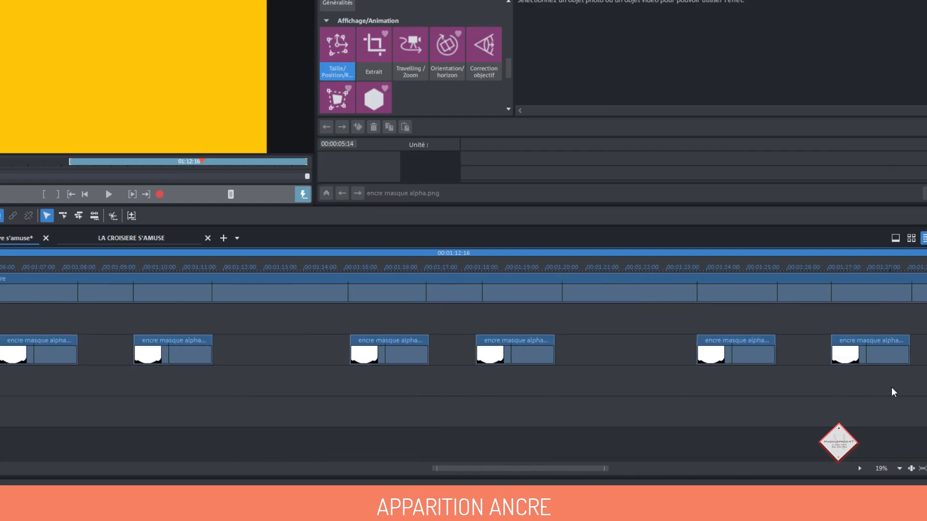
pyautogui.click(922, 469)
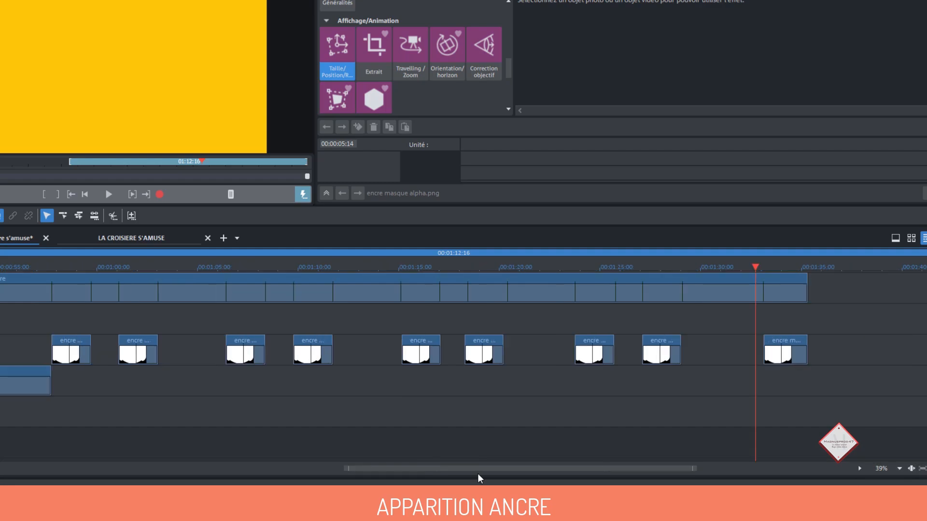
pyautogui.moveTo(480, 471); pyautogui.dragTo(414, 469)
pyautogui.click(153, 408)
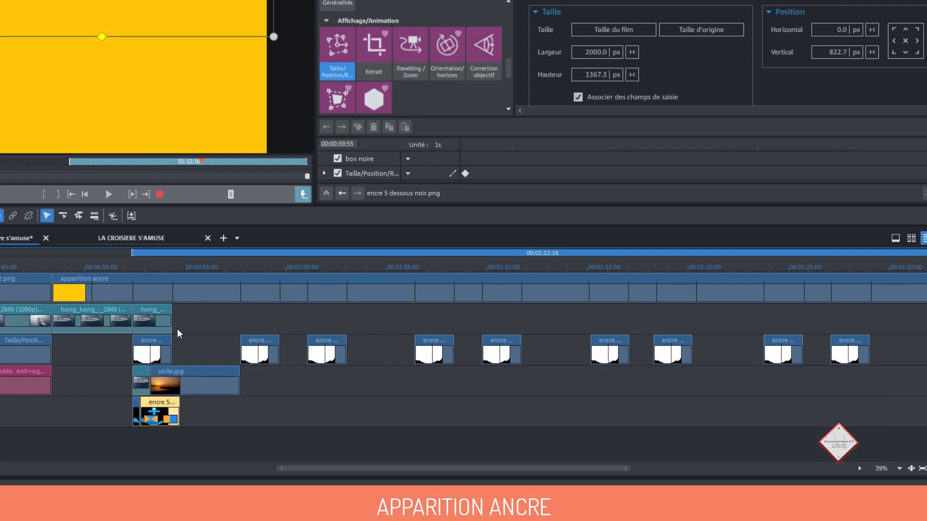
pyautogui.moveTo(153, 400); pyautogui.dragTo(327, 399)
pyautogui.moveTo(327, 399); pyautogui.dragTo(434, 399)
pyautogui.moveTo(434, 400); pyautogui.dragTo(502, 400)
pyautogui.moveTo(501, 400); pyautogui.dragTo(610, 400)
pyautogui.moveTo(610, 399); pyautogui.dragTo(784, 399)
pyautogui.moveTo(784, 400); pyautogui.dragTo(850, 399)
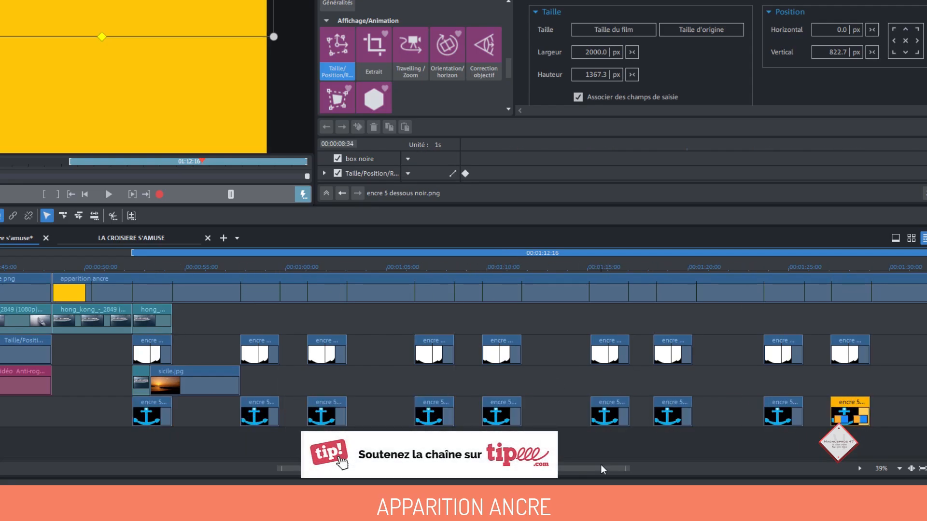
pyautogui.moveTo(602, 468); pyautogui.dragTo(695, 468)
pyautogui.click(647, 280)
pyautogui.scroll(-1, 610, 405)
pyautogui.moveTo(658, 292); pyautogui.dragTo(564, 292)
pyautogui.click(142, 312)
pyautogui.keyDown('shift'); pyautogui.click(551, 356); pyautogui.keyUp('shift')
pyautogui.moveTo(493, 401); pyautogui.dragTo(490, 401)
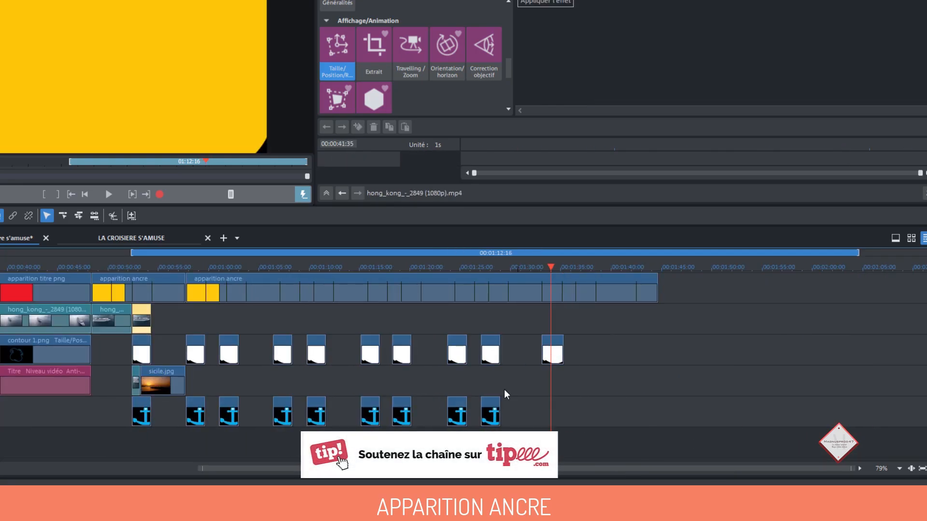
pyautogui.click(554, 341)
pyautogui.moveTo(554, 341); pyautogui.dragTo(586, 341)
pyautogui.hotkey('ctrl', 'z')
pyautogui.moveTo(562, 283); pyautogui.dragTo(543, 284)
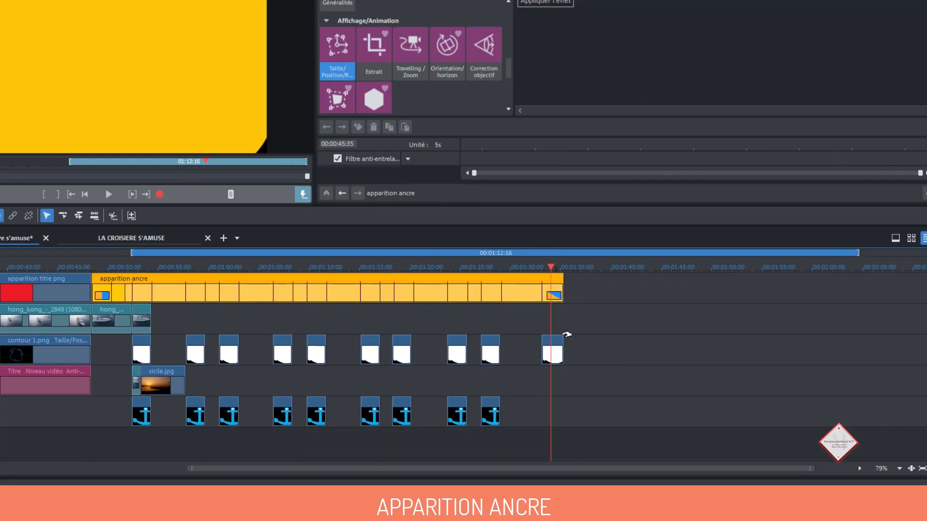
# Copy encre 5 dessous noir.png under the last mask on track 5 and extend it to the mask's end
pyautogui.moveTo(491, 402); pyautogui.dragTo(549, 402)
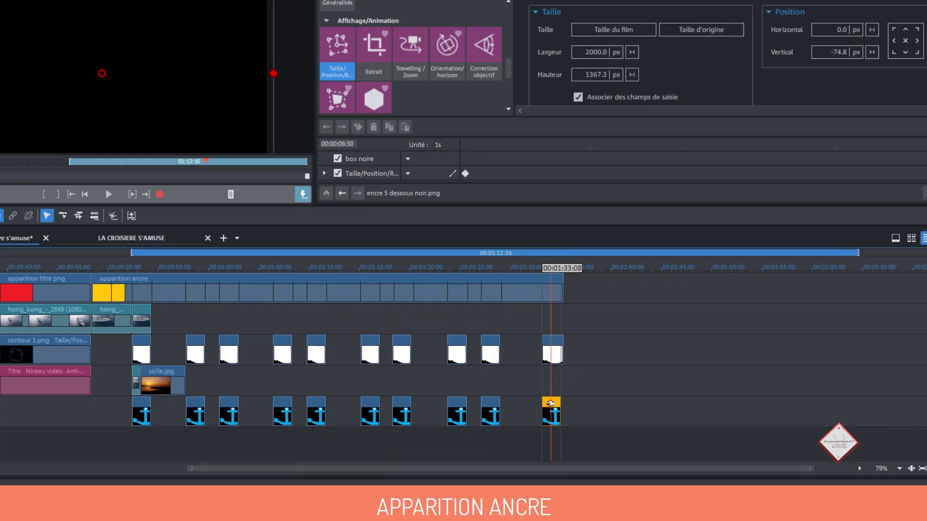
pyautogui.scroll(1, 546, 408)
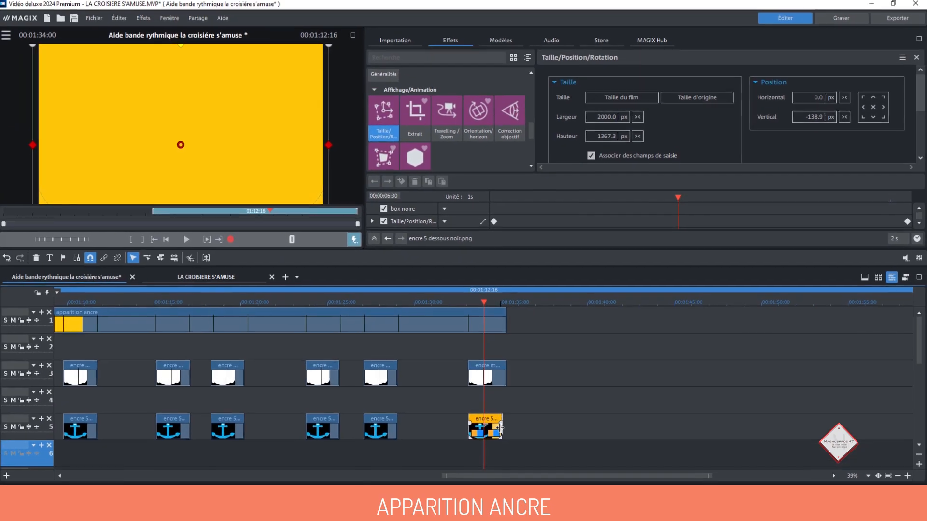
pyautogui.moveTo(473, 414); pyautogui.dragTo(507, 429)
pyautogui.click(552, 424)
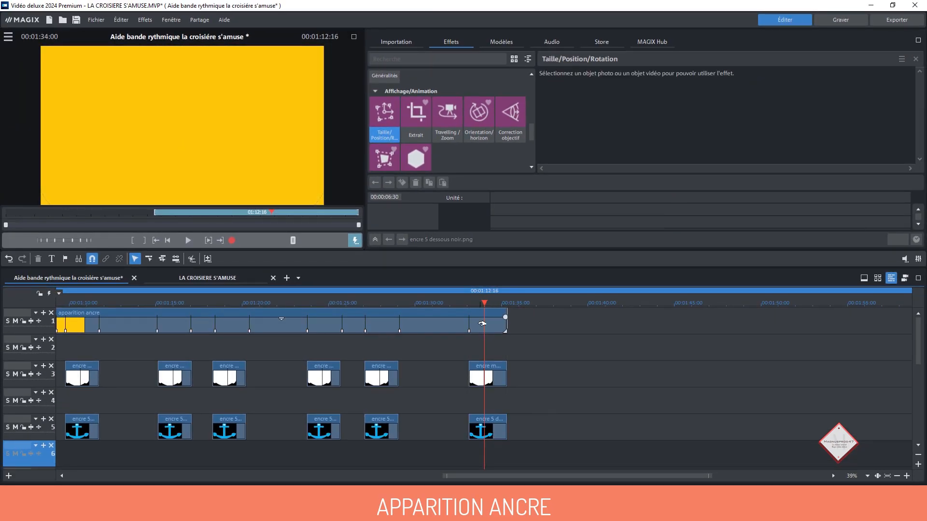
# Browse the import files to the VIDEOS folder inside VIDEOS ET IMAGES BATEAUX and select cruise_ship_-_3713 (Original).mp4
pyautogui.moveTo(484, 302); pyautogui.dragTo(459, 302)
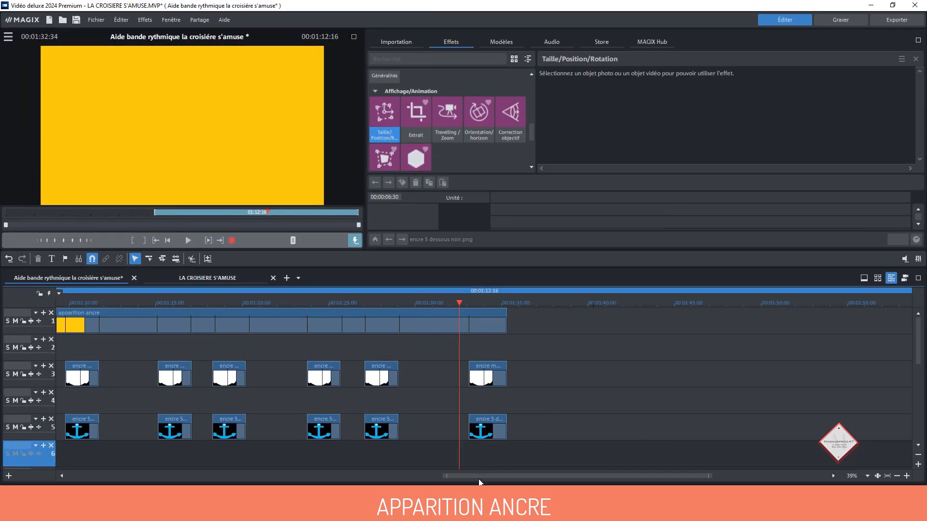
pyautogui.moveTo(480, 476); pyautogui.dragTo(355, 476)
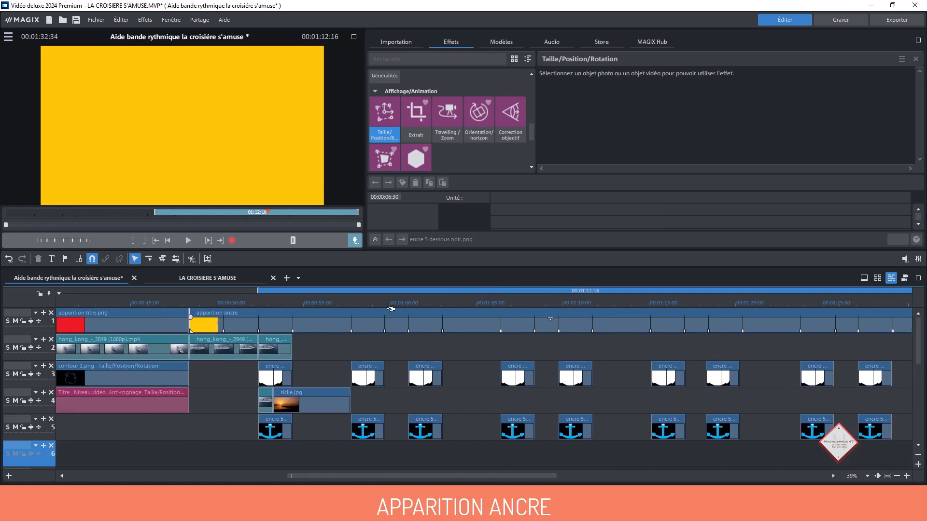
pyautogui.click(418, 43)
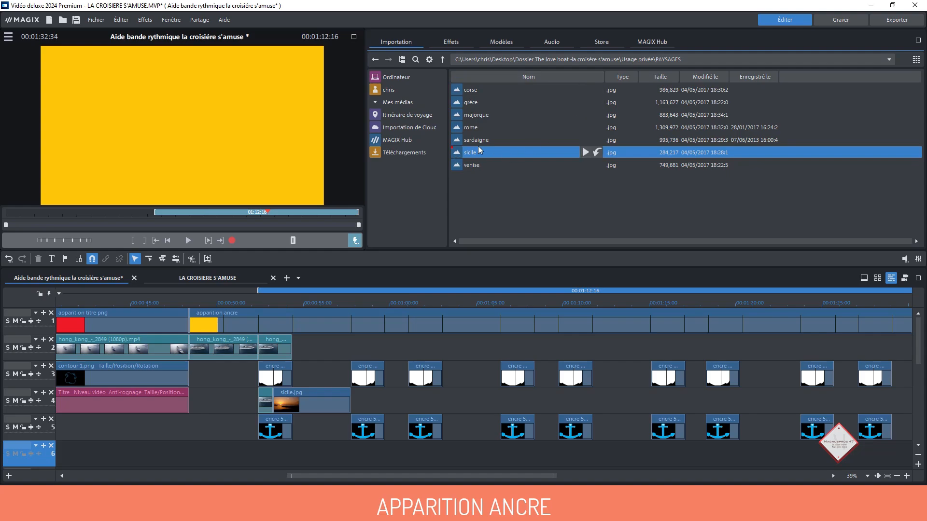
pyautogui.click(443, 59)
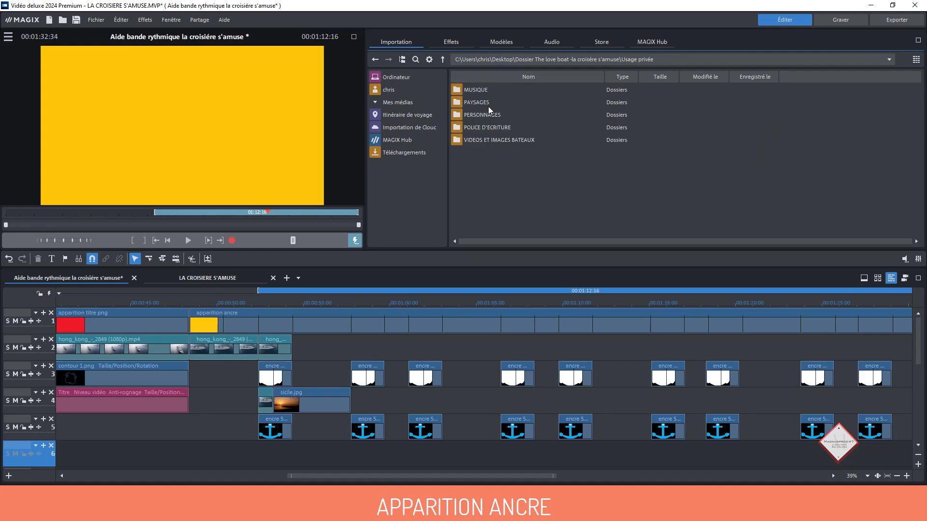
pyautogui.click(490, 140)
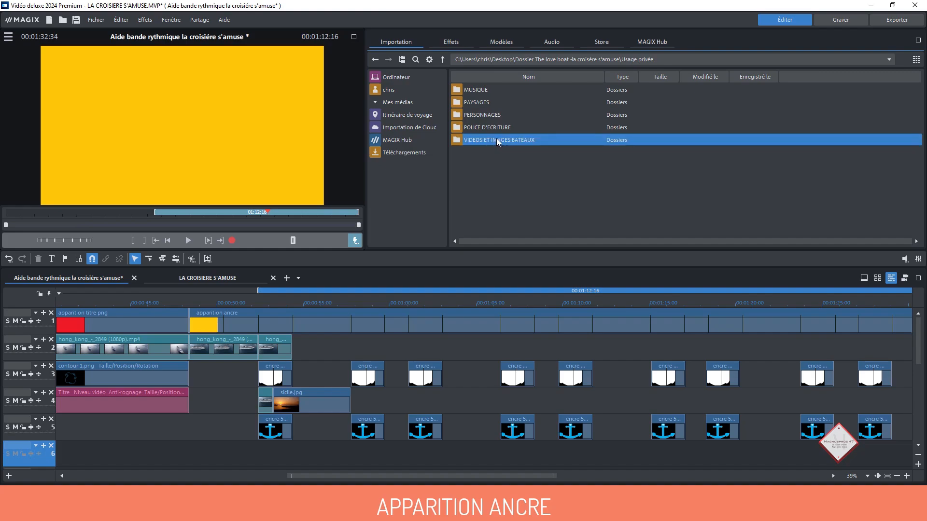
pyautogui.doubleClick(497, 139)
pyautogui.doubleClick(473, 104)
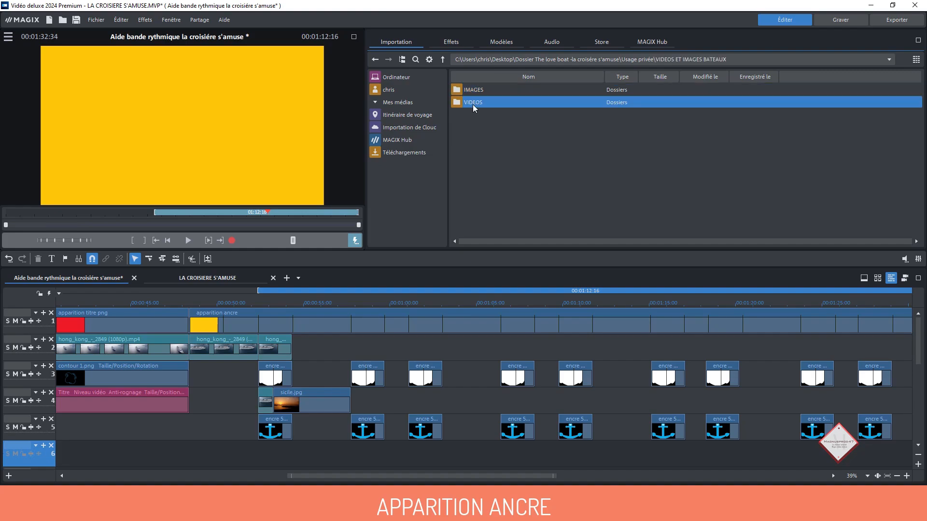
pyautogui.click(481, 90)
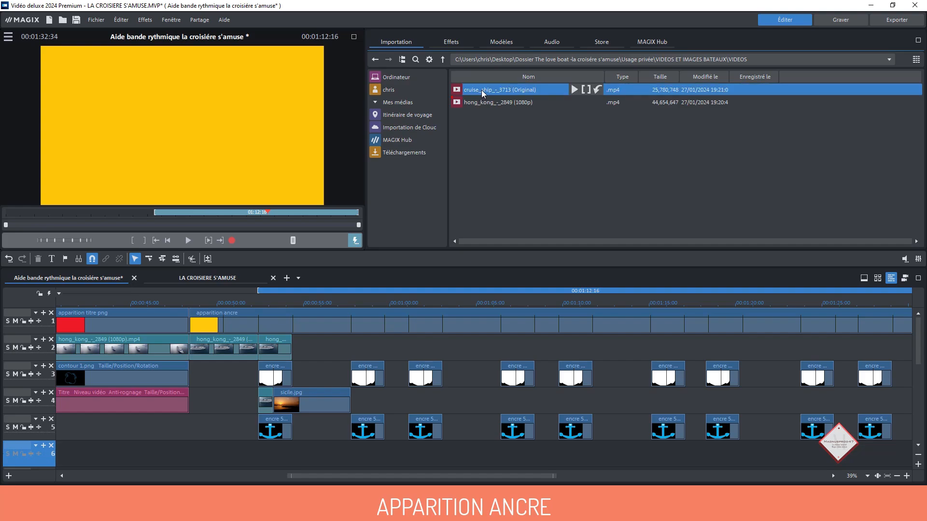
pyautogui.moveTo(924, 356); pyautogui.dragTo(925, 372)
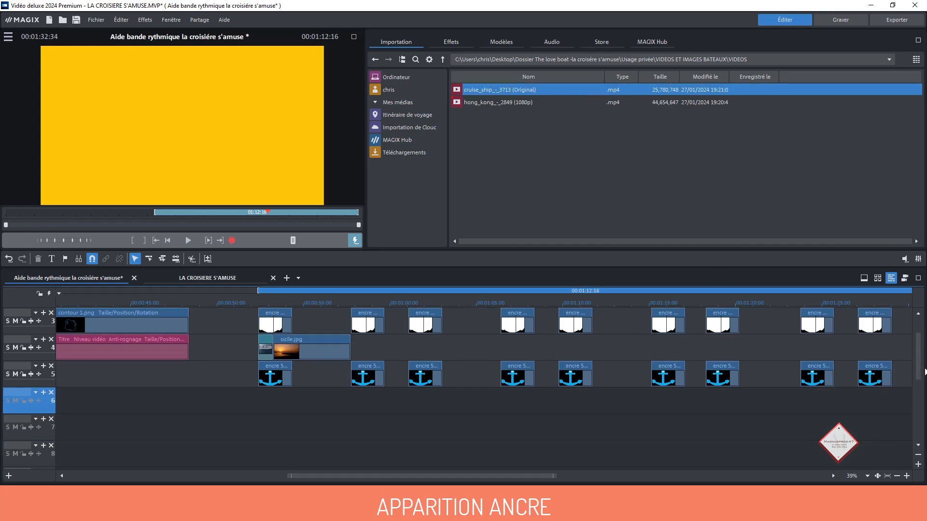
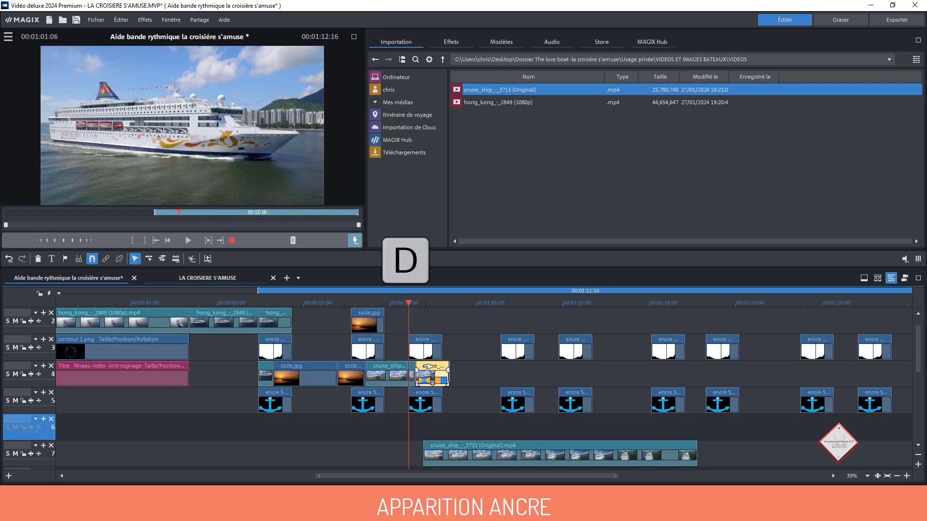
# Place a copy of the ship clip on track 2 above the mask near 00:01:01, and shorten the track 4 piece to mid-mask
pyautogui.moveTo(424, 368); pyautogui.dragTo(418, 320)
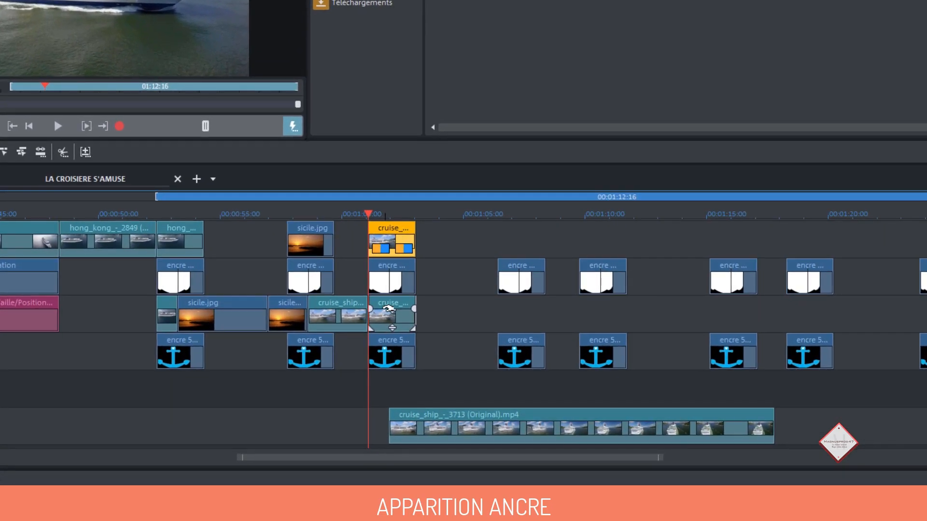
pyautogui.moveTo(416, 317); pyautogui.dragTo(390, 317)
pyautogui.click(445, 351)
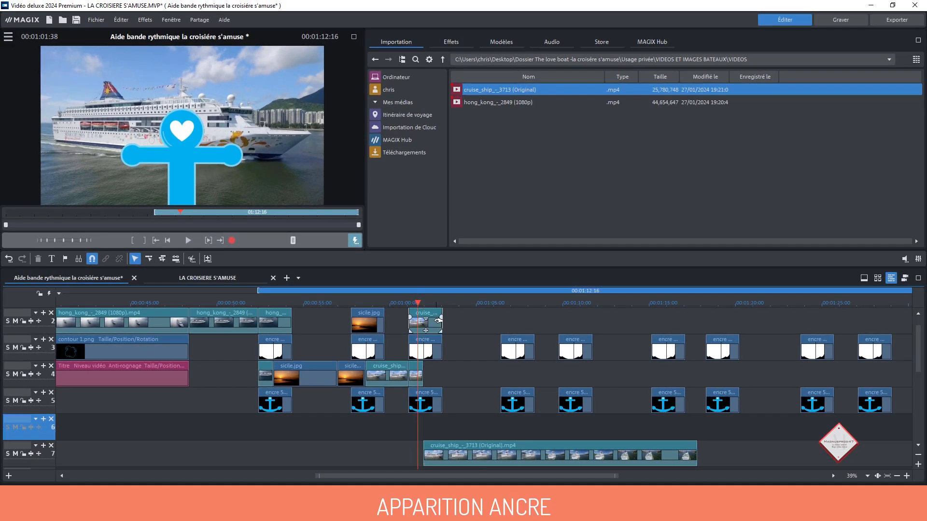
# Add grèce.jpg after the ship clip on track 4, split it at 00:01:06:26 and copy its masked piece to track 2, trimming the original to mid-mask
pyautogui.moveTo(471, 103); pyautogui.dragTo(534, 377)
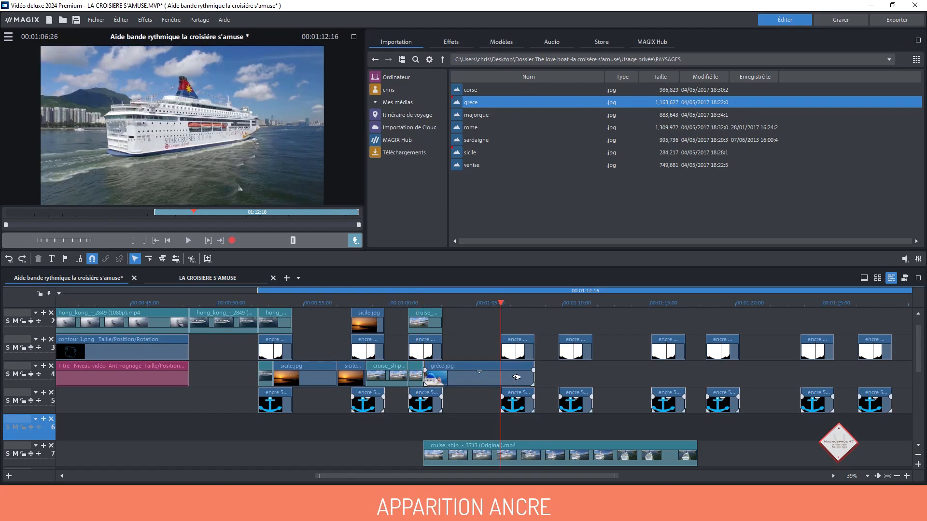
pyautogui.click(516, 377)
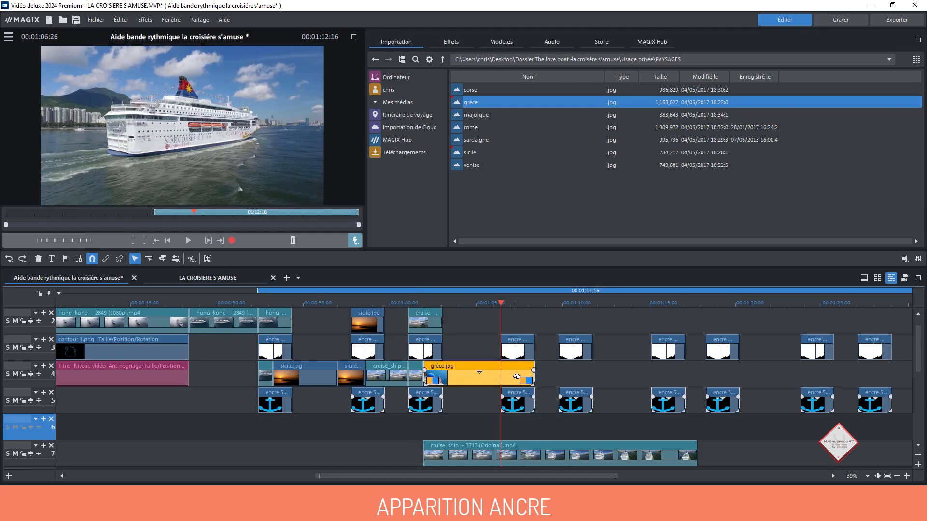
pyautogui.press('t')
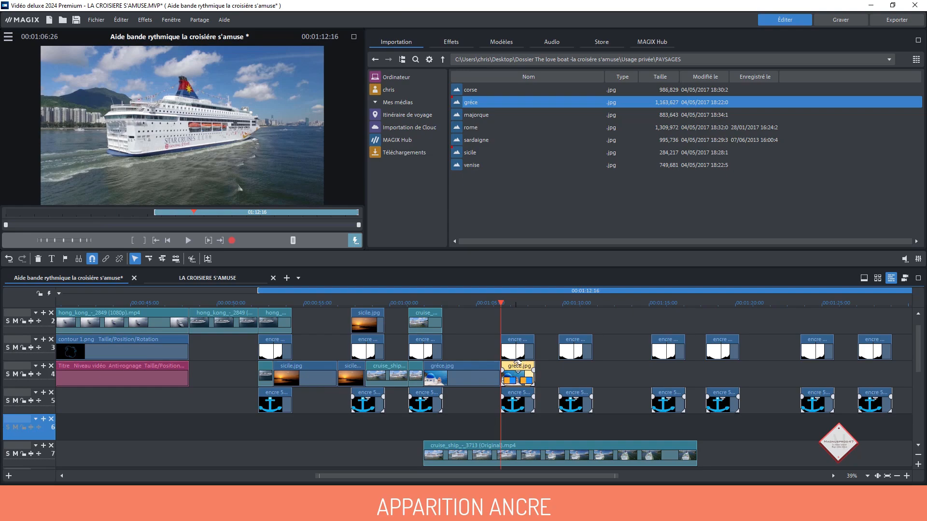
pyautogui.moveTo(517, 366)
pyautogui.mouseDown()
pyautogui.moveTo(514, 329)
pyautogui.moveTo(531, 376)
pyautogui.moveTo(517, 374)
pyautogui.mouseUp()
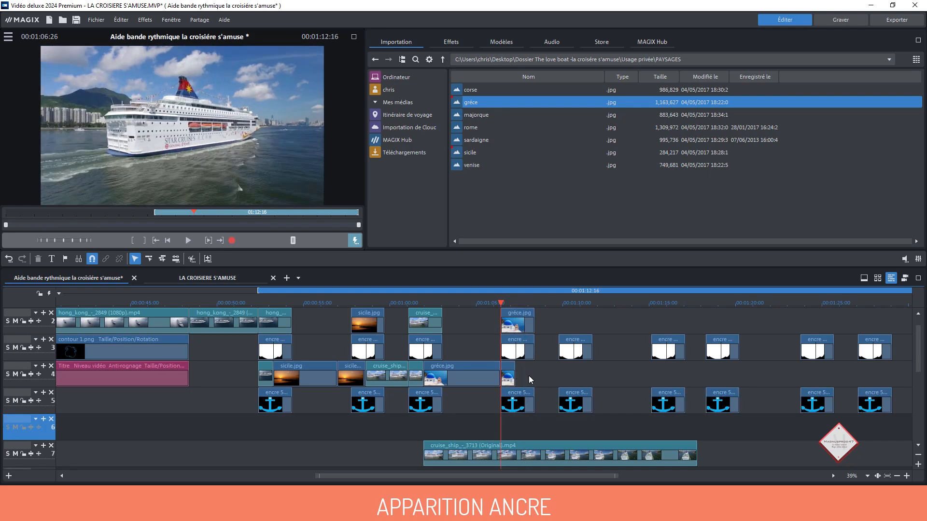
# Split the remaining ship footage at 00:01:11:43 and move its first part to track 4 directly after grèce.jpg
pyautogui.click(512, 310)
pyautogui.moveTo(498, 303)
pyautogui.mouseDown()
pyautogui.moveTo(447, 311)
pyautogui.moveTo(501, 315)
pyautogui.mouseUp()
pyautogui.moveTo(538, 443); pyautogui.dragTo(607, 420)
pyautogui.click(571, 304)
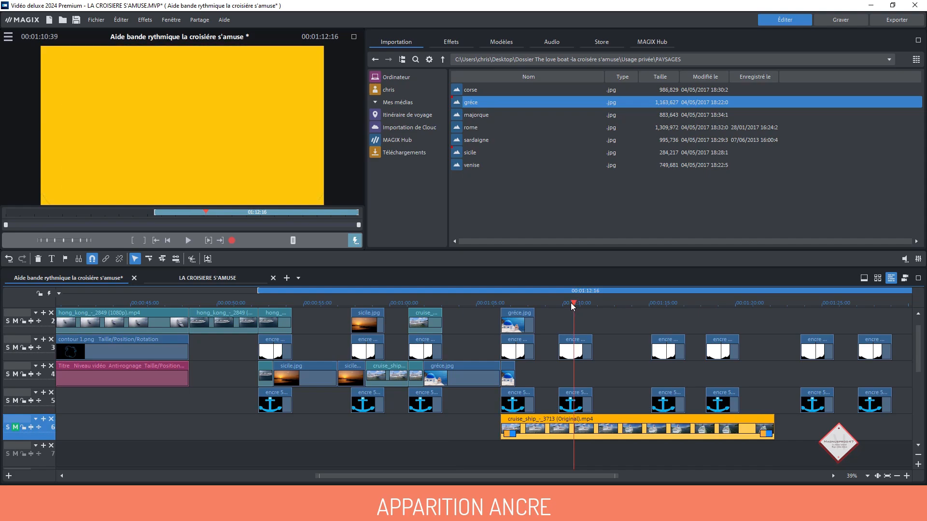
pyautogui.click(578, 340)
pyautogui.click(588, 304)
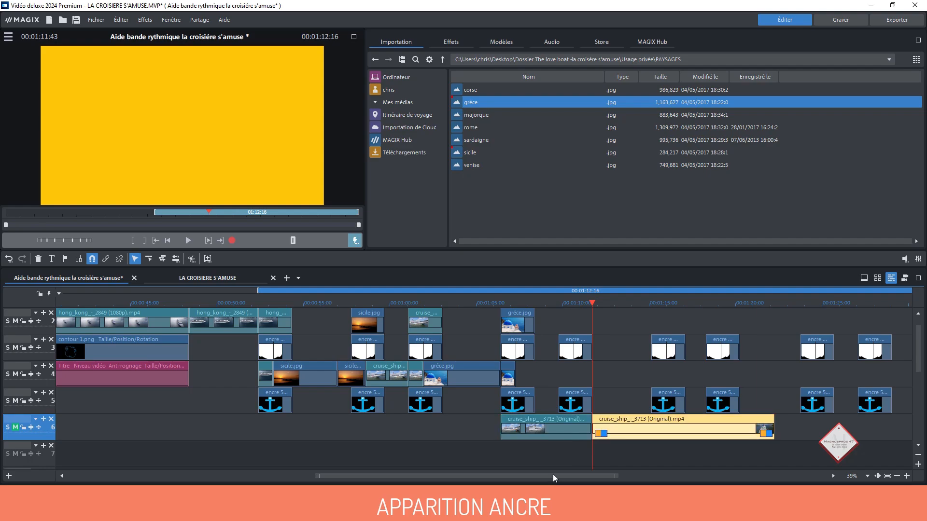
pyautogui.press('t')
pyautogui.moveTo(547, 430); pyautogui.dragTo(593, 376)
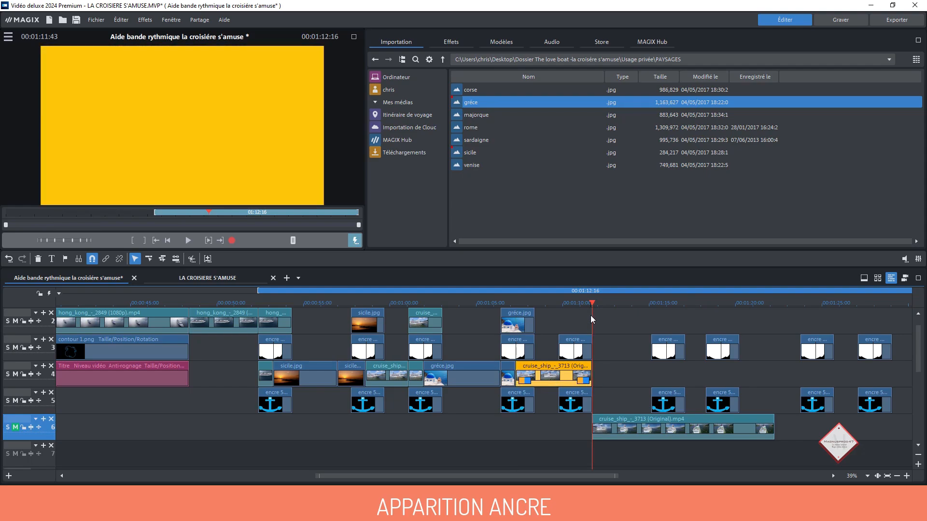
# Split the ship clip on track 4 at 00:01:09:47, copy the masked piece to track 2 and shorten the original to mid-mask
pyautogui.moveTo(592, 303); pyautogui.dragTo(559, 310)
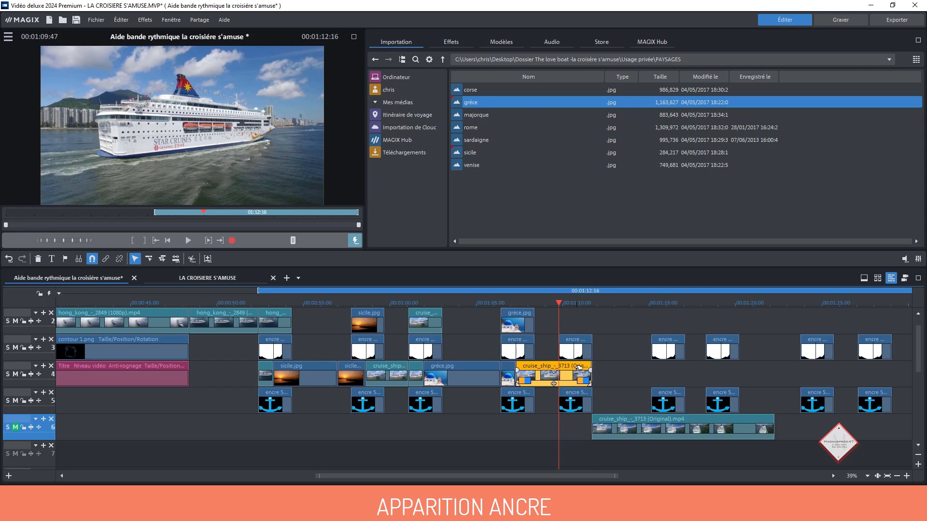
pyautogui.press('t')
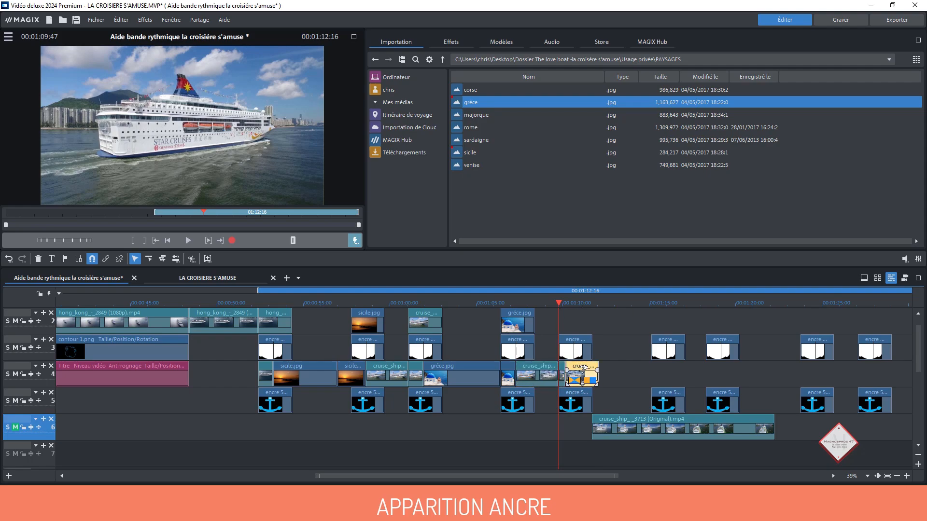
pyautogui.moveTo(580, 367); pyautogui.dragTo(582, 326)
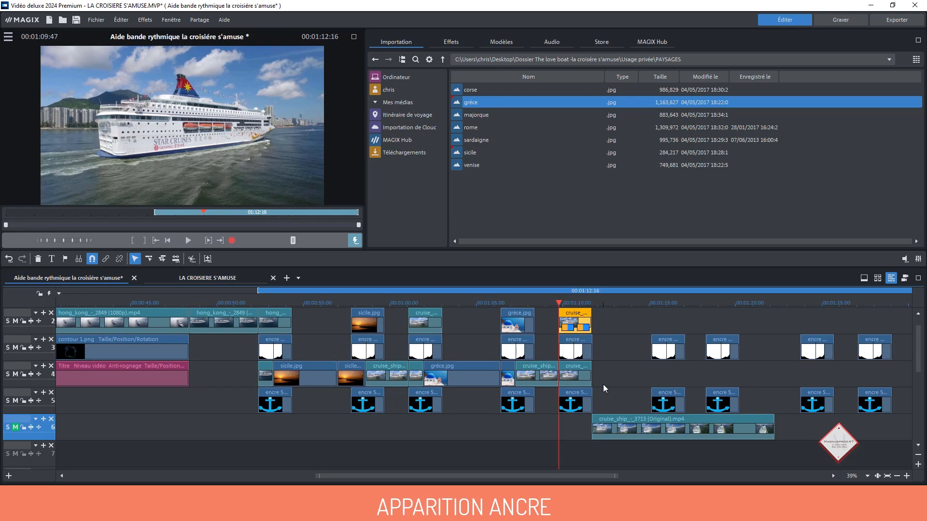
pyautogui.moveTo(590, 375); pyautogui.dragTo(573, 375)
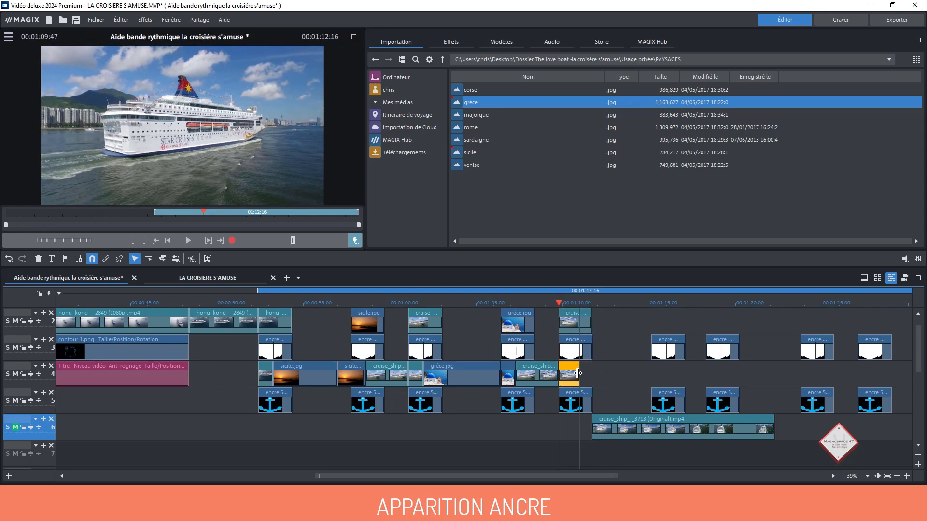
# Move the leftover ship footage to track 7, and add rome.jpg on track 4 up to the end of the mask near 00:01:15
pyautogui.moveTo(620, 424); pyautogui.dragTo(620, 452)
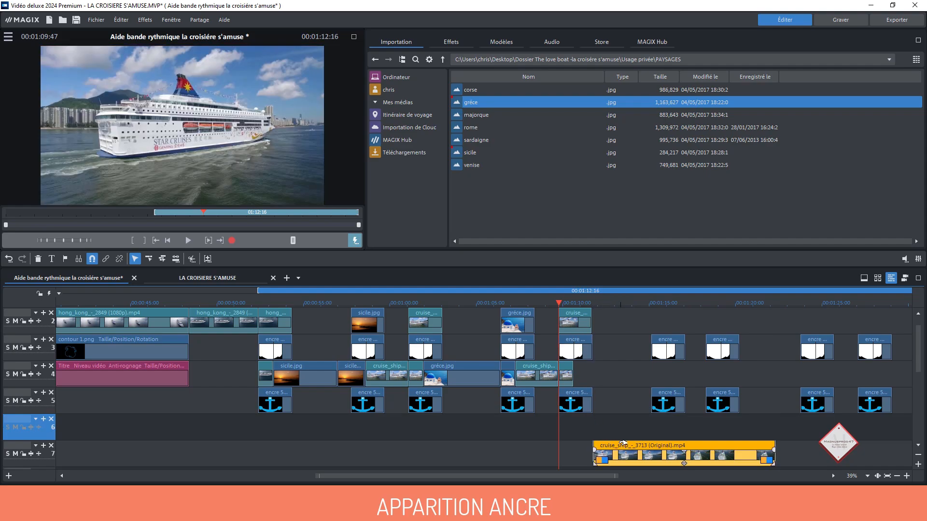
pyautogui.click(475, 129)
pyautogui.moveTo(489, 192); pyautogui.dragTo(575, 375)
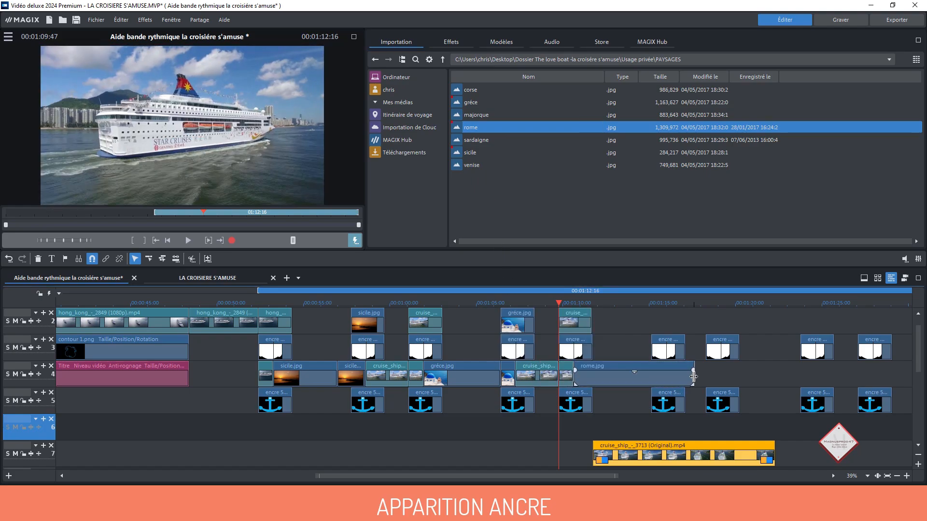
pyautogui.moveTo(693, 376); pyautogui.dragTo(685, 377)
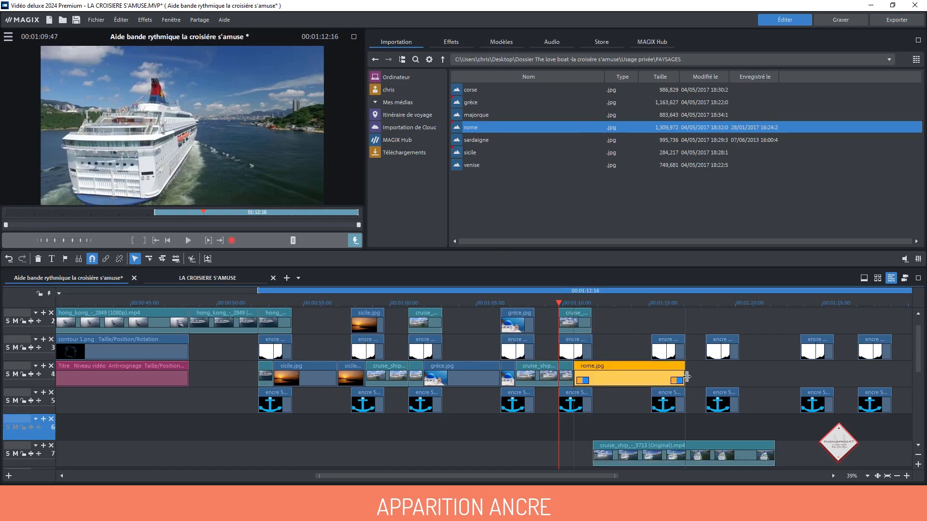
# Split rome.jpg at 00:01:15:06, copy its masked piece to track 2 and shorten the track 4 piece to mid-mask
pyautogui.click(651, 305)
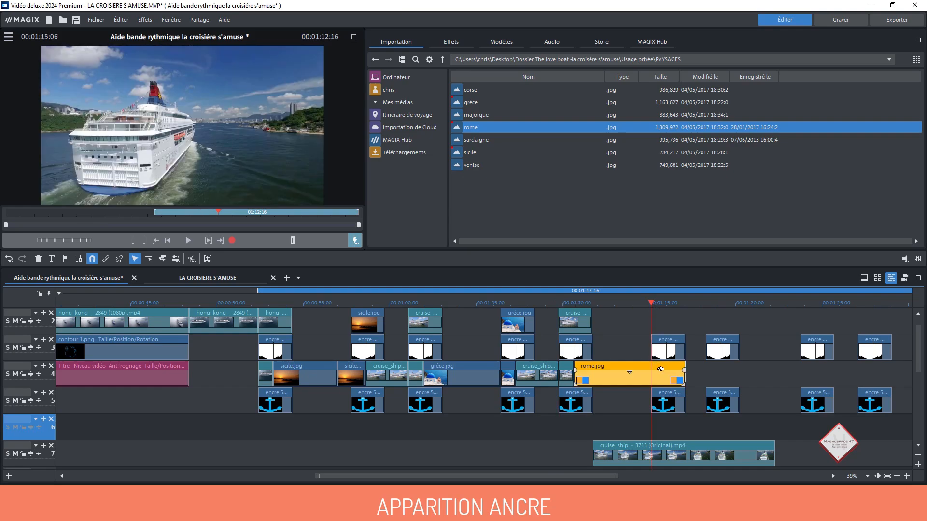
pyautogui.press('t')
pyautogui.moveTo(660, 369); pyautogui.dragTo(668, 319)
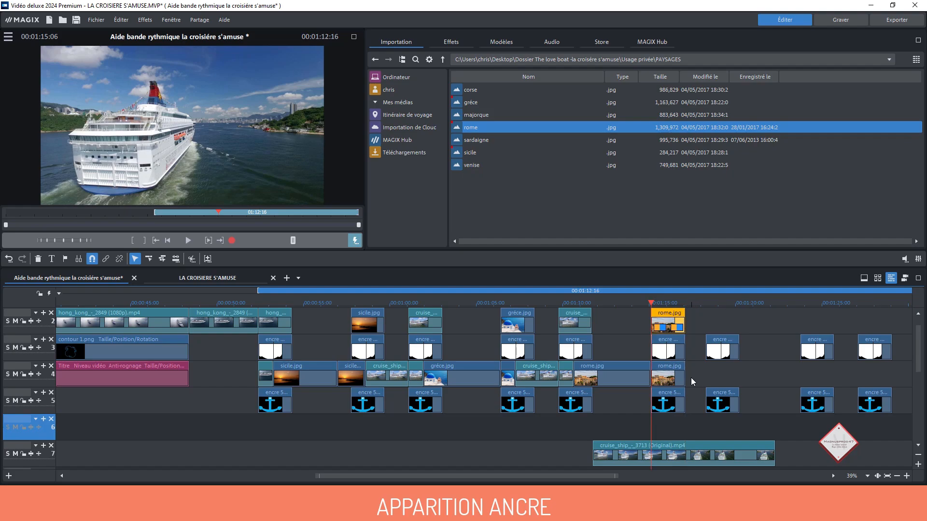
pyautogui.moveTo(684, 379); pyautogui.dragTo(665, 380)
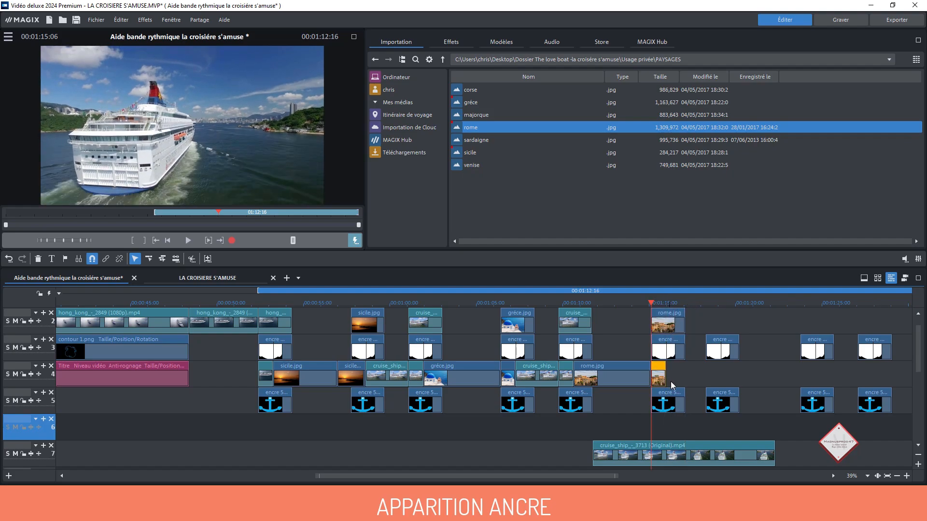
# Place the leftover ship footage after rome.jpg on track 4, split it at 00:01:20:15 and move the remainder to track 7
pyautogui.moveTo(683, 445); pyautogui.dragTo(554, 382)
pyautogui.moveTo(555, 304); pyautogui.dragTo(584, 303)
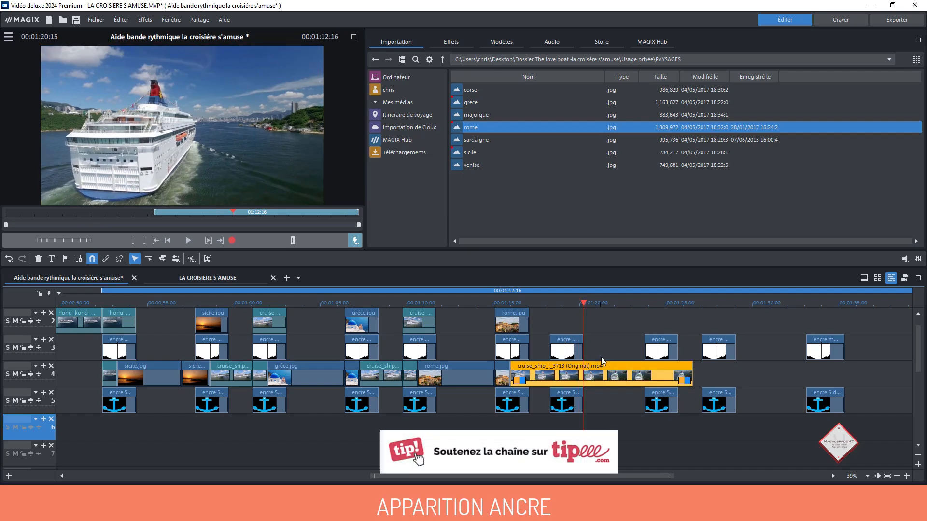
pyautogui.press('t')
pyautogui.moveTo(613, 365); pyautogui.dragTo(657, 455)
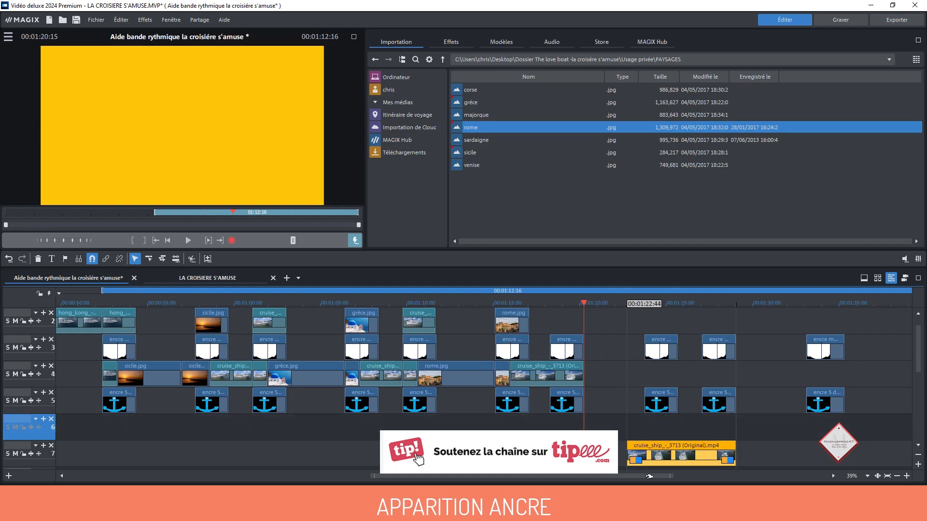
pyautogui.click(578, 381)
# Split the ship clip at 00:01:18:17, put the masked piece on track 2 and extend the track 4 part to mid-mask
pyautogui.moveTo(583, 303); pyautogui.dragTo(550, 309)
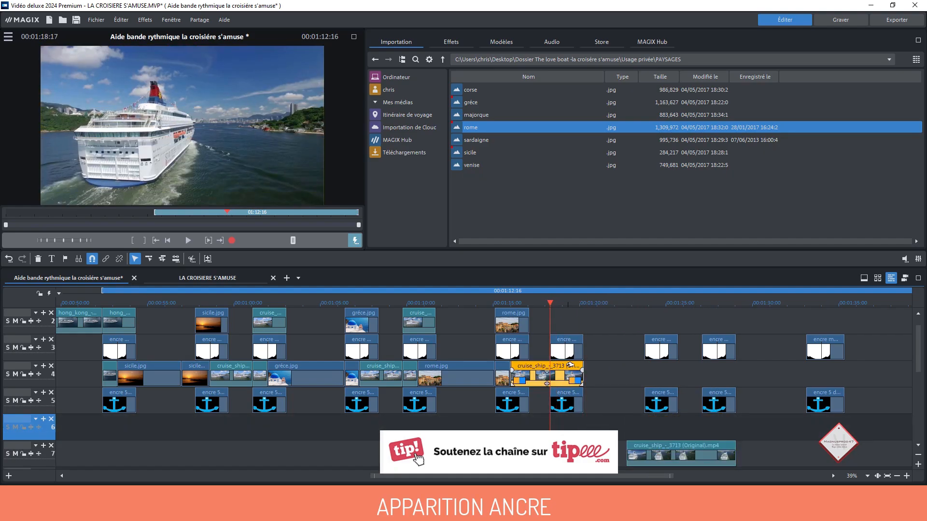
pyautogui.press('t')
pyautogui.moveTo(575, 374); pyautogui.dragTo(574, 321)
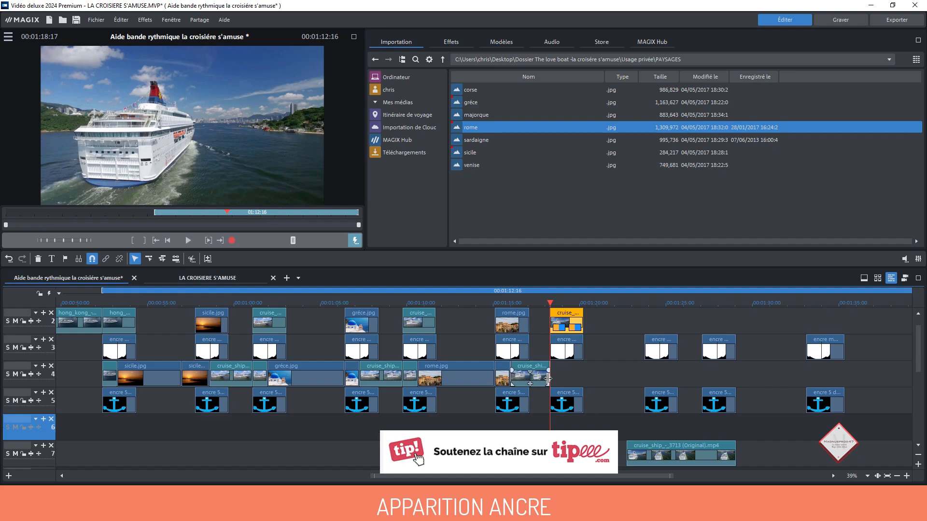
pyautogui.moveTo(548, 379); pyautogui.dragTo(564, 379)
# Add corse.jpg after the ship clip on track 4 and shorten it to the end of the mask near 00:01:24
pyautogui.click(582, 385)
pyautogui.moveTo(470, 90); pyautogui.dragTo(569, 378)
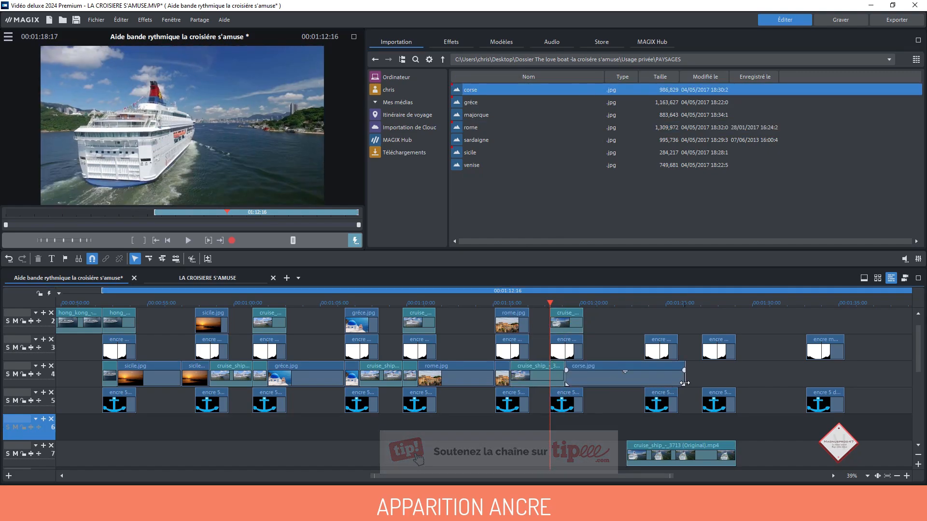
pyautogui.click(678, 379)
# Split corse.jpg at 00:01:23:46, copy its masked piece to track 2 and shorten the track 4 piece to mid-mask
pyautogui.click(644, 303)
pyautogui.press('t')
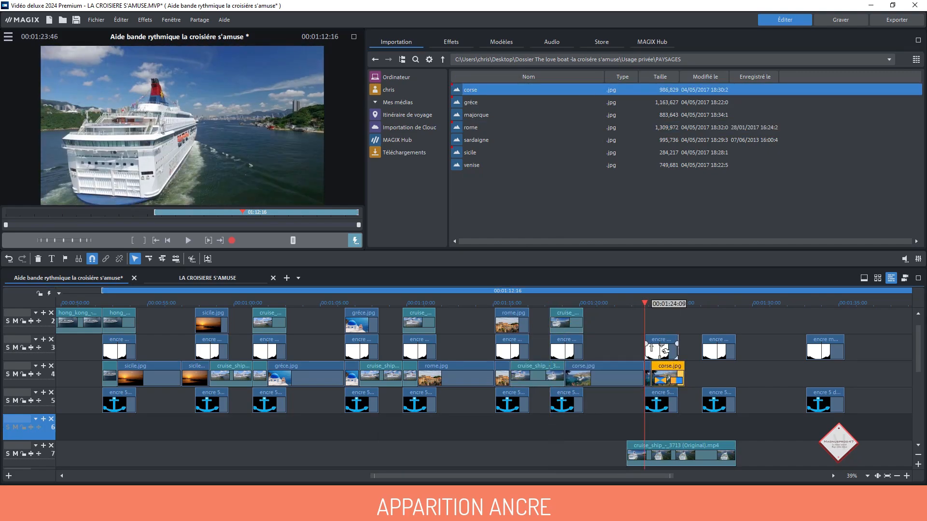
pyautogui.moveTo(665, 351); pyautogui.dragTo(659, 327)
pyautogui.moveTo(678, 379); pyautogui.dragTo(659, 380)
pyautogui.moveTo(669, 477); pyautogui.dragTo(760, 478)
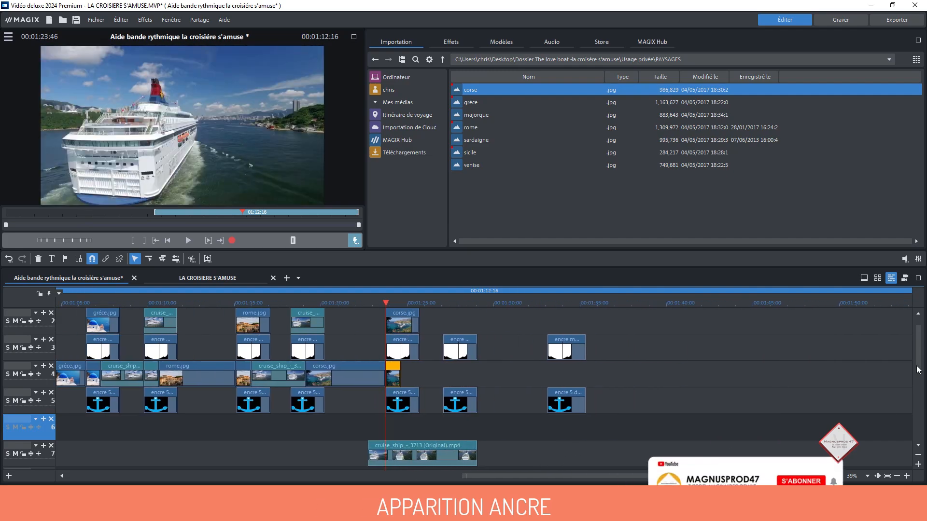
# Place the leftover ship footage from track 7 on track 4, directly after corse.jpg
pyautogui.moveTo(918, 370); pyautogui.dragTo(919, 360)
pyautogui.scroll(-1, 552, 460)
pyautogui.moveTo(453, 455); pyautogui.dragTo(476, 383)
pyautogui.click(478, 303)
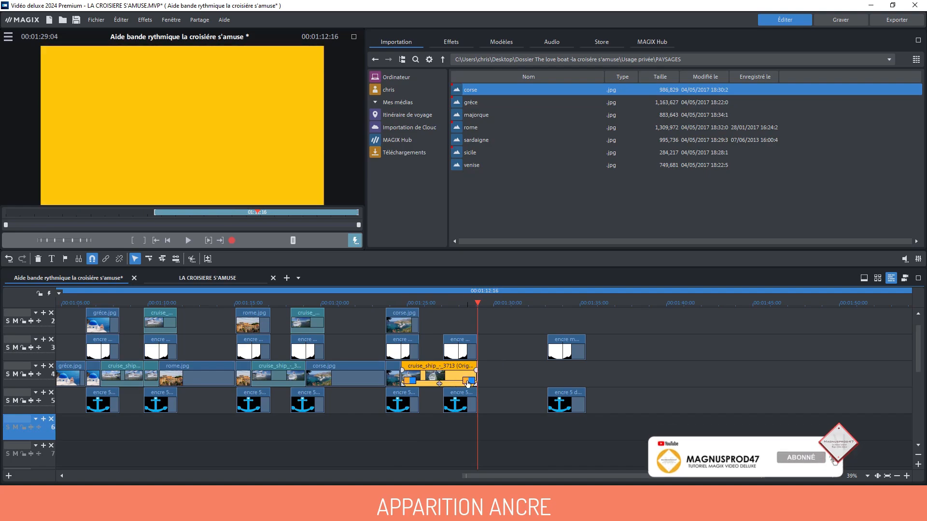
# Split the ship clip at 00:01:27:06, copy its masked piece to track 2 and shorten the track 4 piece to mid-mask
pyautogui.moveTo(464, 304); pyautogui.dragTo(443, 304)
pyautogui.moveTo(461, 366); pyautogui.dragTo(464, 316)
pyautogui.hotkey('ctrl', 'z')
pyautogui.click(462, 366)
pyautogui.press('t')
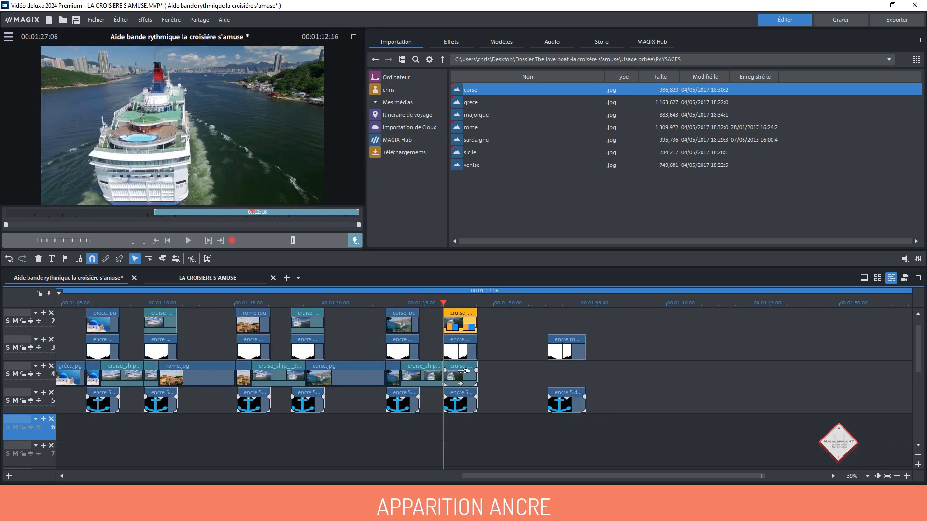
# Add venise.jpg after the ship clip on track 4, ending it with the last anchor mask
pyautogui.click(471, 166)
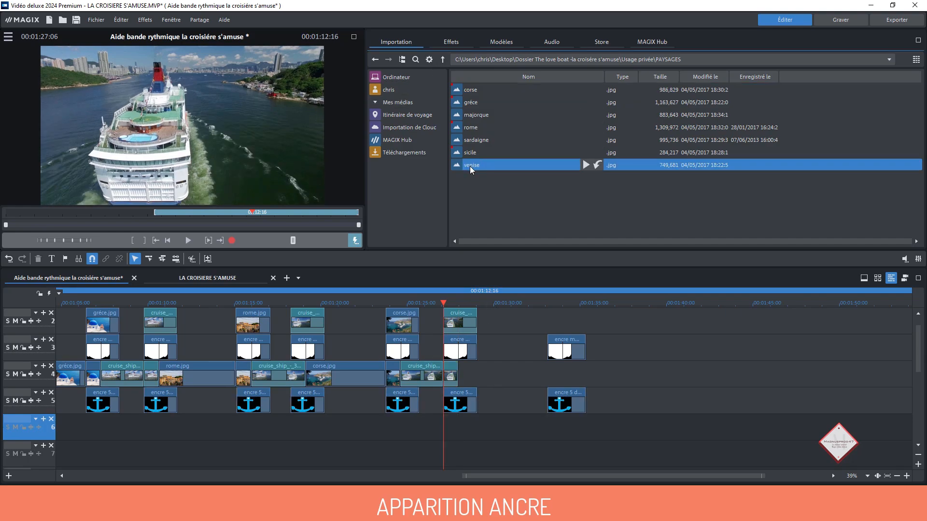
pyautogui.moveTo(471, 166); pyautogui.dragTo(584, 380)
pyautogui.click(547, 304)
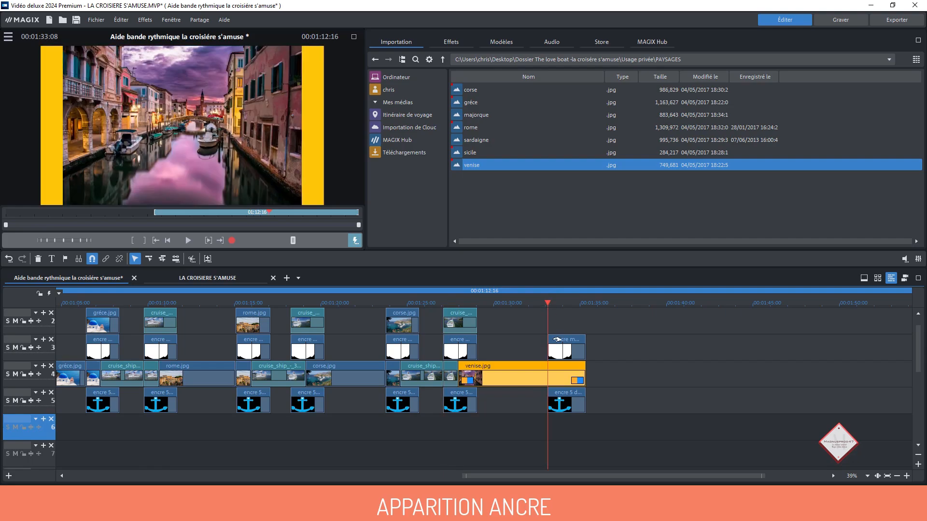
# Split venise.jpg at 00:01:33:08, move the masked piece to track 2 and extend the track 4 part to mid-mask
pyautogui.press('t')
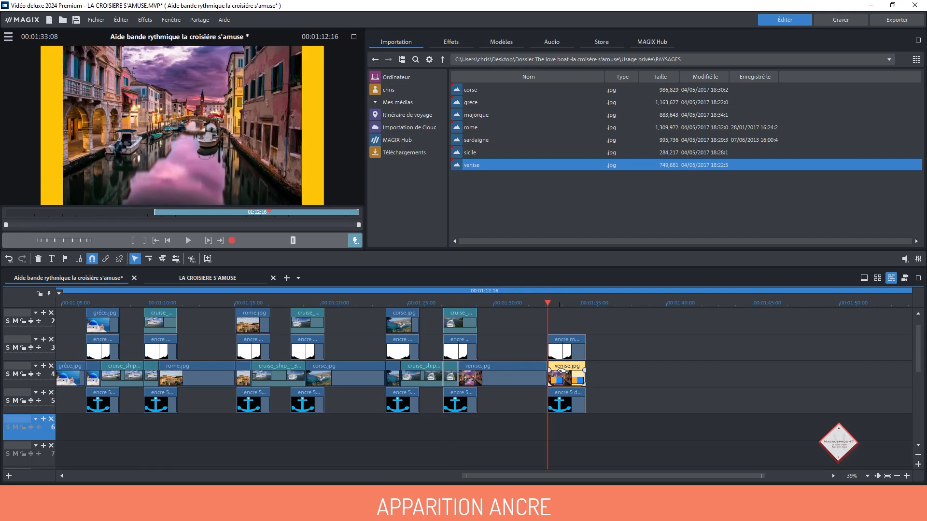
pyautogui.moveTo(562, 367); pyautogui.dragTo(563, 314)
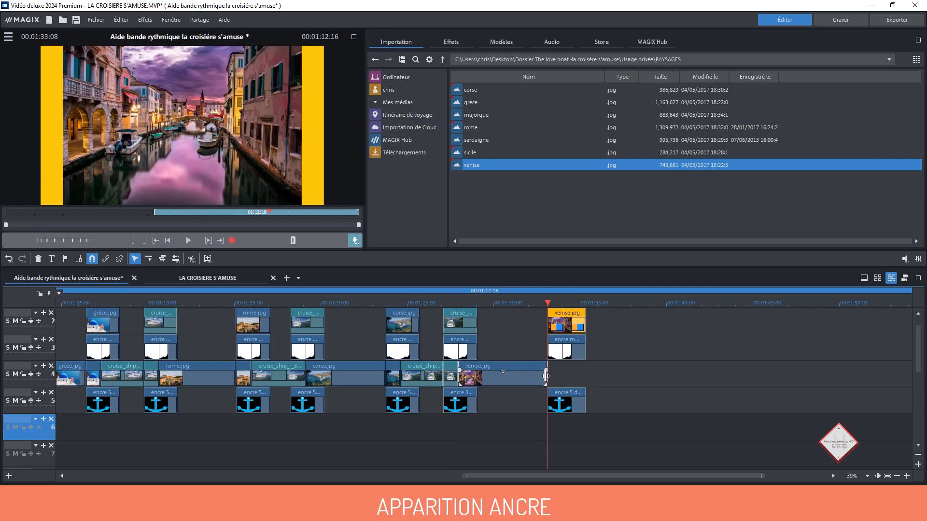
pyautogui.moveTo(546, 376); pyautogui.dragTo(559, 374)
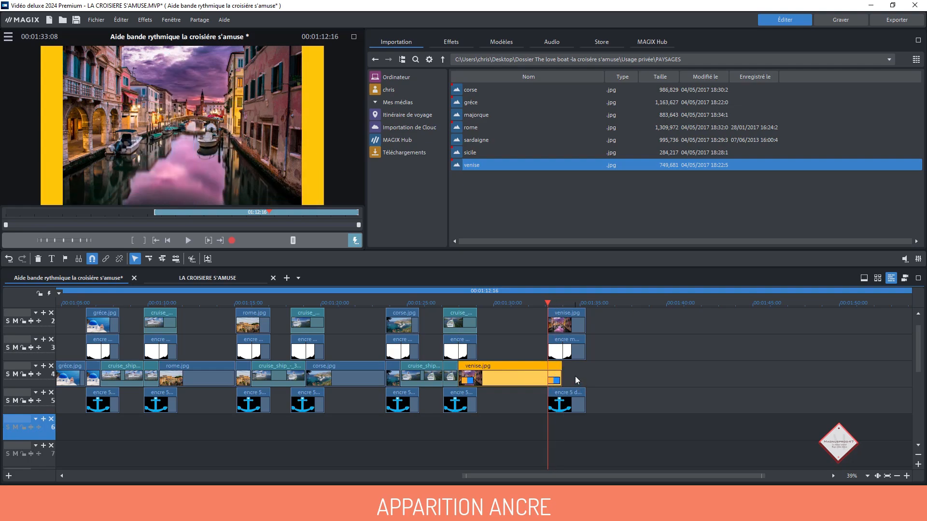
pyautogui.click(575, 376)
# Add NOIR.jpg from the MASQUES\FOND COULEURS folder after venise.jpg on track 4 and shorten it to the end of the last mask
pyautogui.click(442, 60)
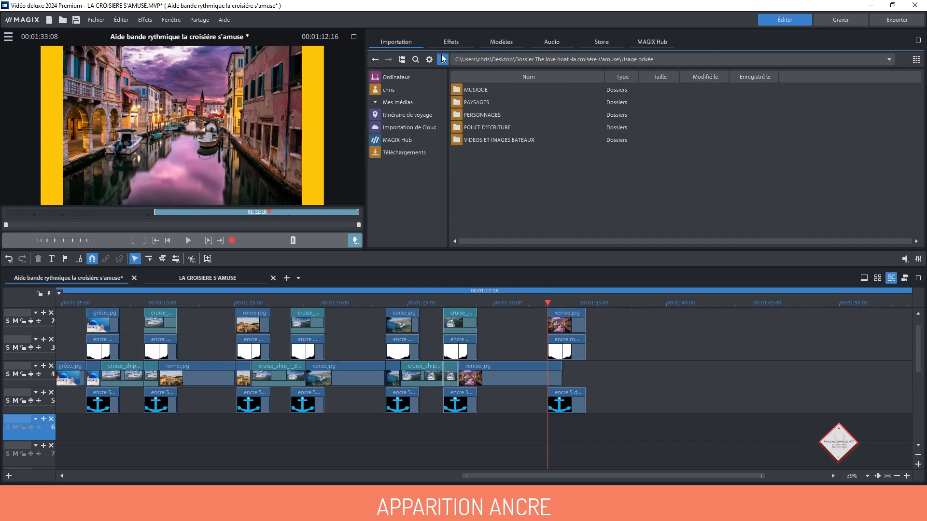
pyautogui.click(442, 60)
pyautogui.doubleClick(466, 90)
pyautogui.doubleClick(468, 103)
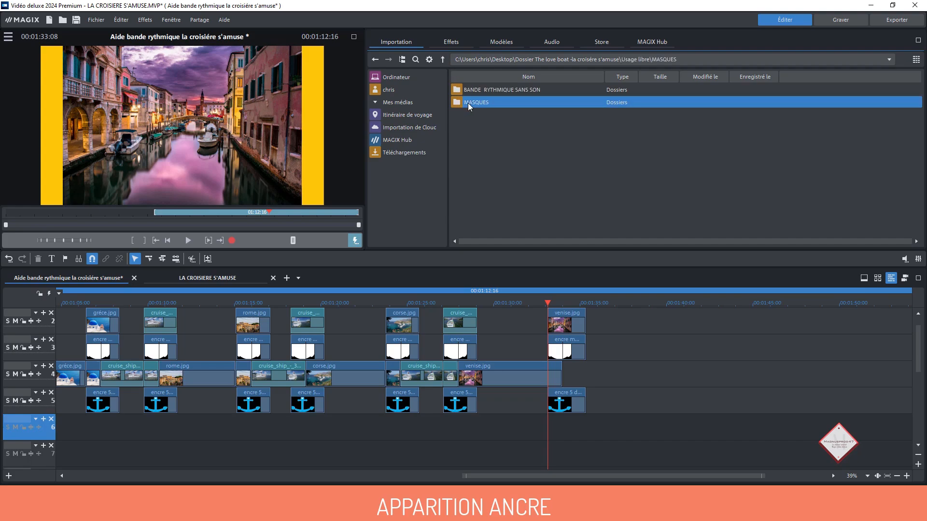
pyautogui.doubleClick(472, 102)
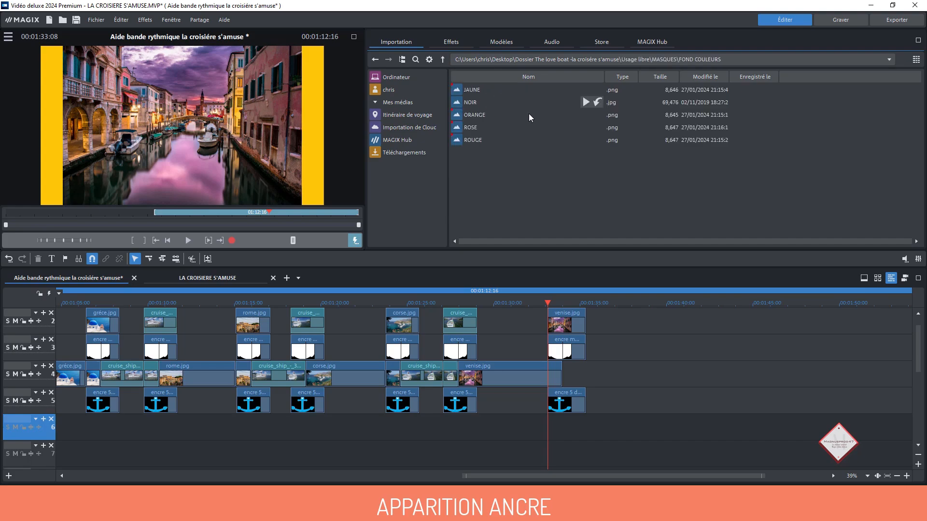
pyautogui.click(473, 103)
pyautogui.moveTo(474, 124); pyautogui.dragTo(606, 374)
pyautogui.moveTo(682, 377); pyautogui.dragTo(585, 378)
pyautogui.click(691, 382)
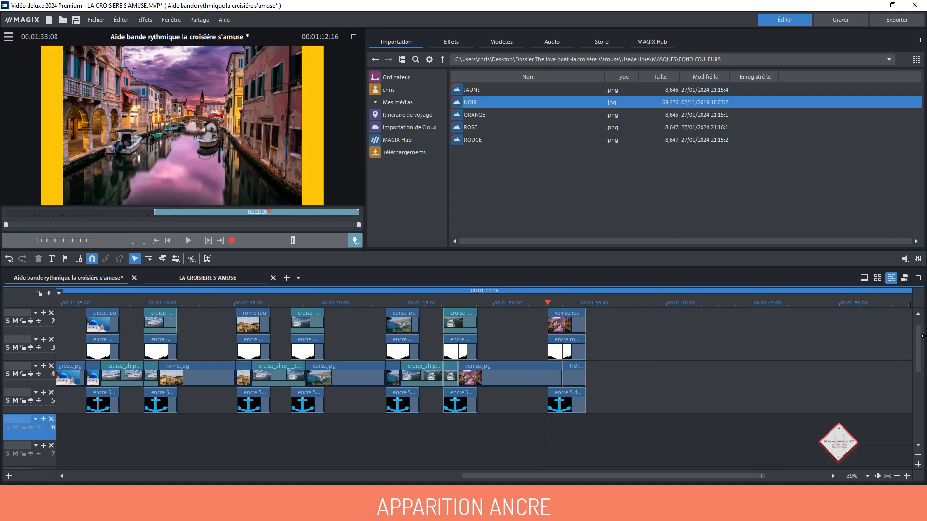
pyautogui.scroll(1, 922, 323)
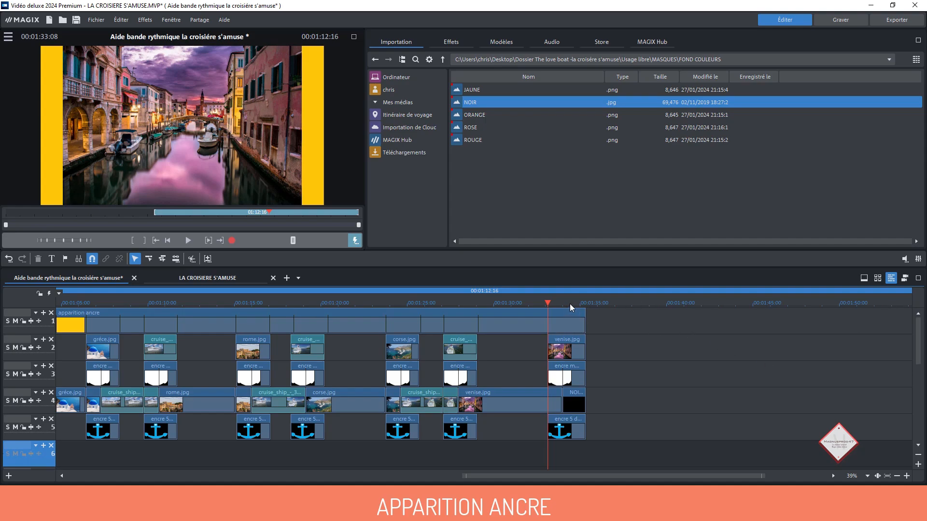
# Fit the venise.jpg and corse.jpg pieces on tracks 2 and 4 to the full screen size
pyautogui.click(576, 354)
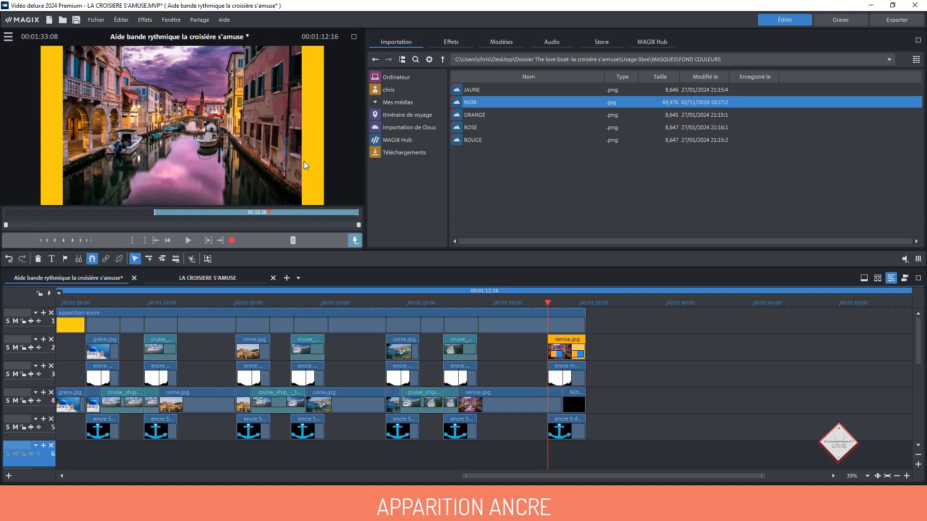
pyautogui.hotkey('alt', 'b')
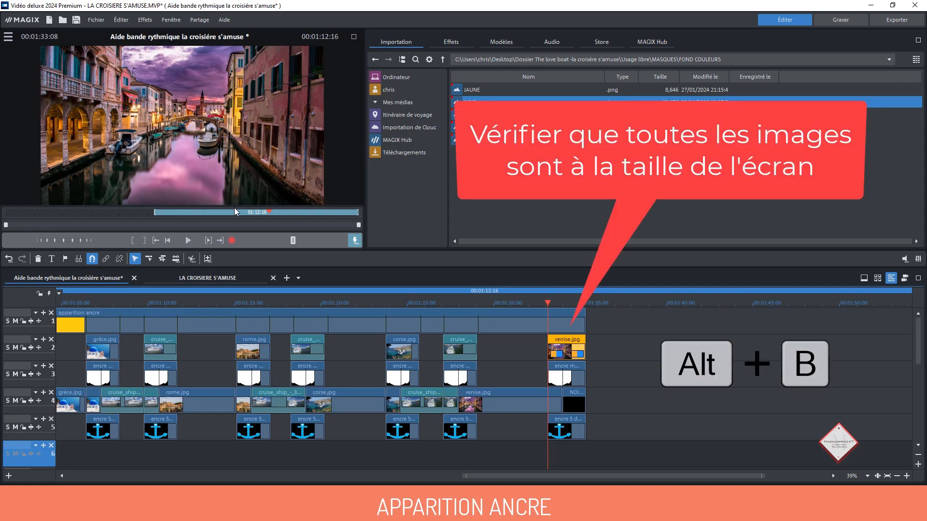
pyautogui.moveTo(545, 310); pyautogui.dragTo(401, 306)
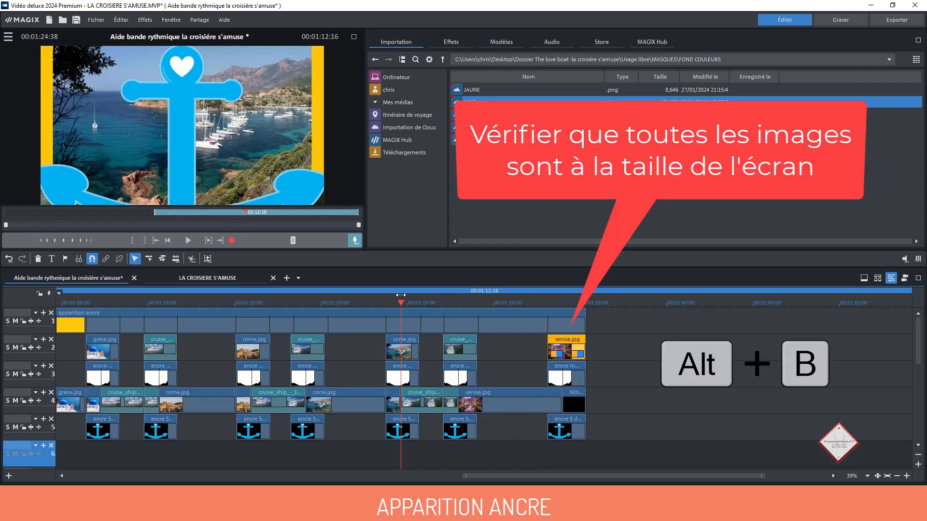
pyautogui.click(409, 342)
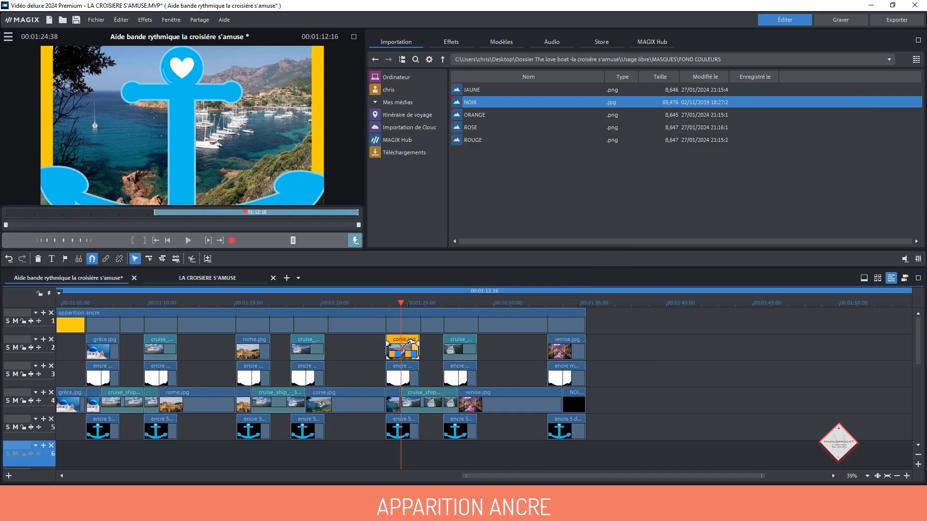
pyautogui.hotkey('alt', 'b')
pyautogui.click(517, 406)
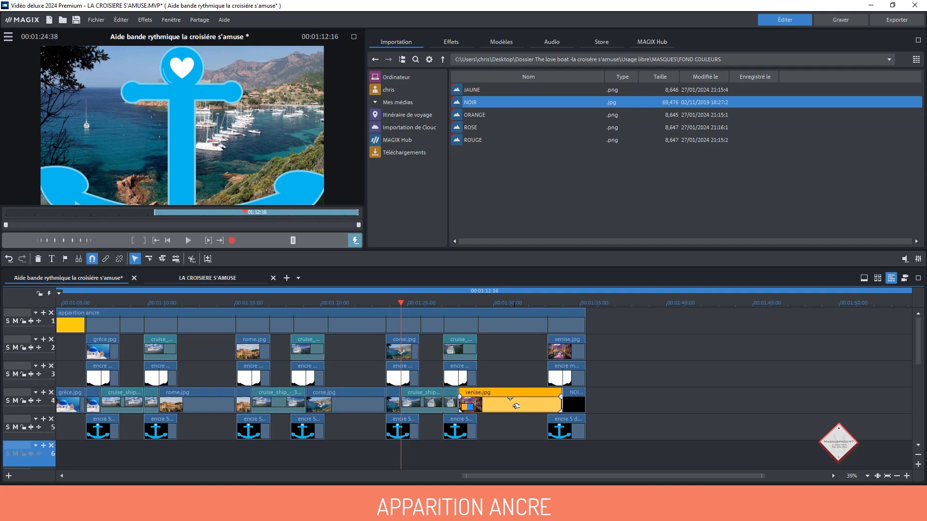
pyautogui.click(346, 403)
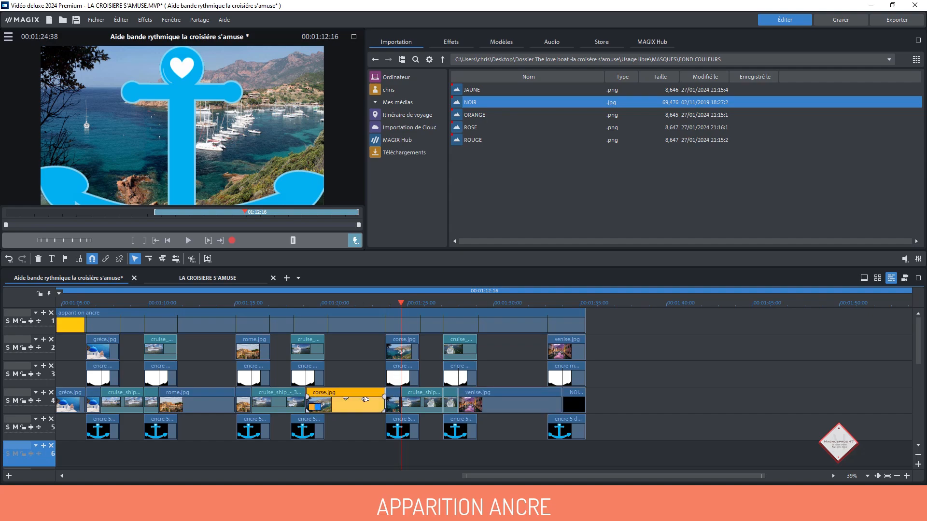
pyautogui.click(402, 350)
# Fit the rome.jpg pieces on tracks 2 and 4 to the full screen size
pyautogui.click(311, 303)
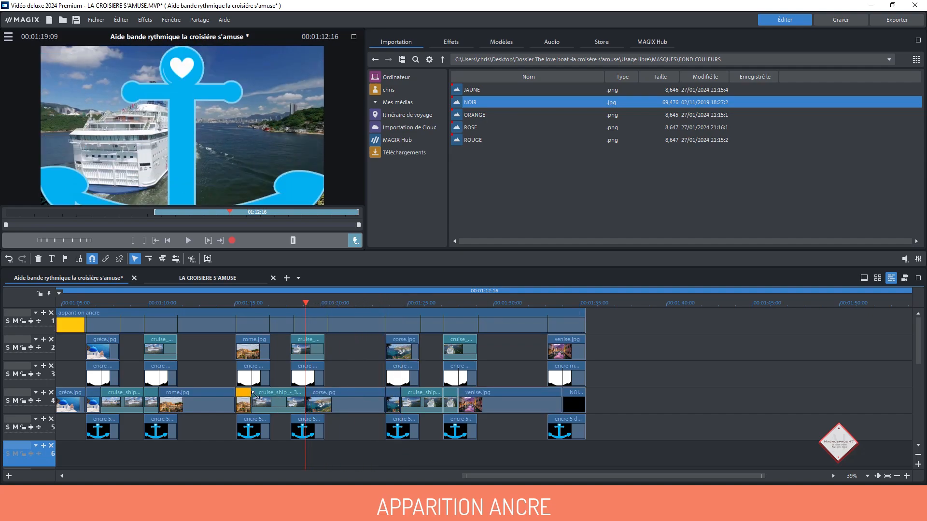
pyautogui.click(246, 355)
pyautogui.click(213, 404)
# Fit the grèce.jpg and sicile.jpg pieces on tracks 2 and 4 to the full screen size
pyautogui.moveTo(244, 303); pyautogui.dragTo(106, 303)
pyautogui.moveTo(493, 476); pyautogui.dragTo(388, 477)
pyautogui.click(407, 350)
pyautogui.click(390, 403)
pyautogui.click(389, 303)
pyautogui.click(357, 402)
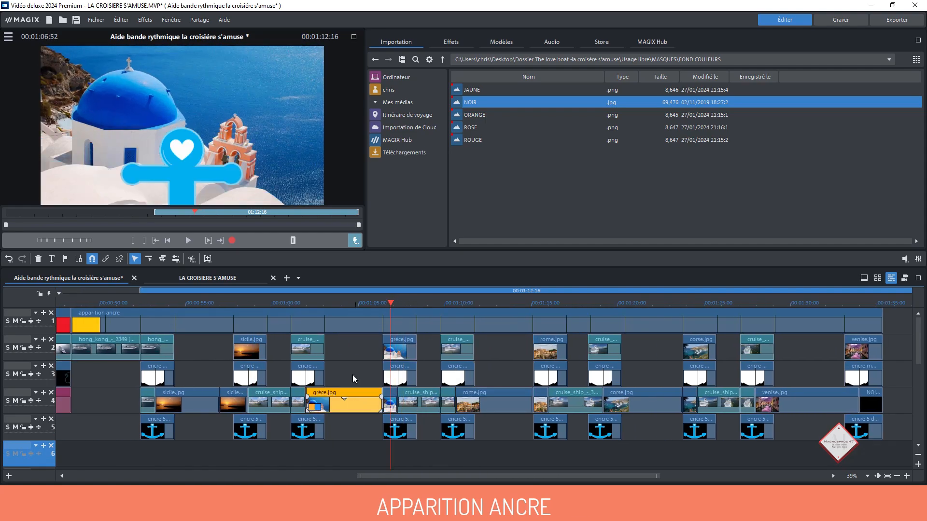
pyautogui.click(348, 303)
pyautogui.click(261, 350)
pyautogui.moveTo(348, 304); pyautogui.dragTo(268, 397)
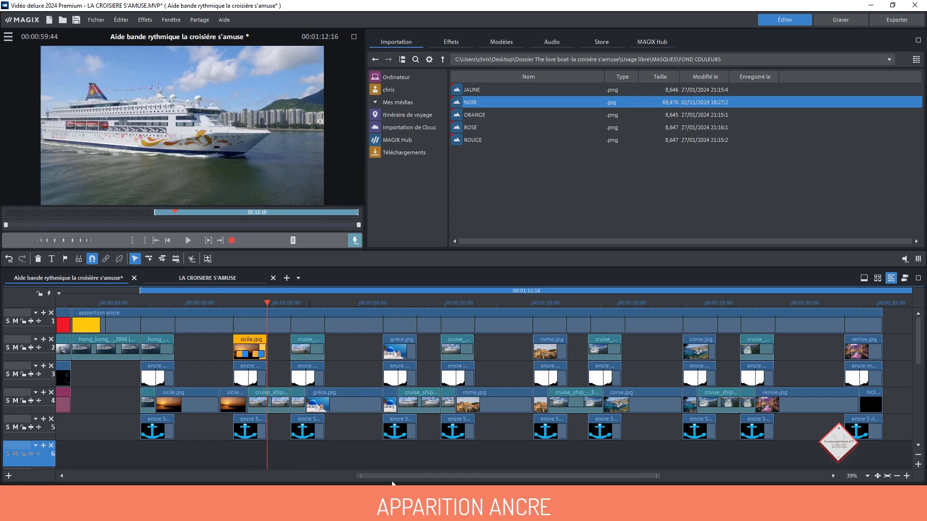
# Create a new title around 00:00:50:22 and place it on track 3, before the first anchor mask
pyautogui.moveTo(392, 477); pyautogui.dragTo(305, 470)
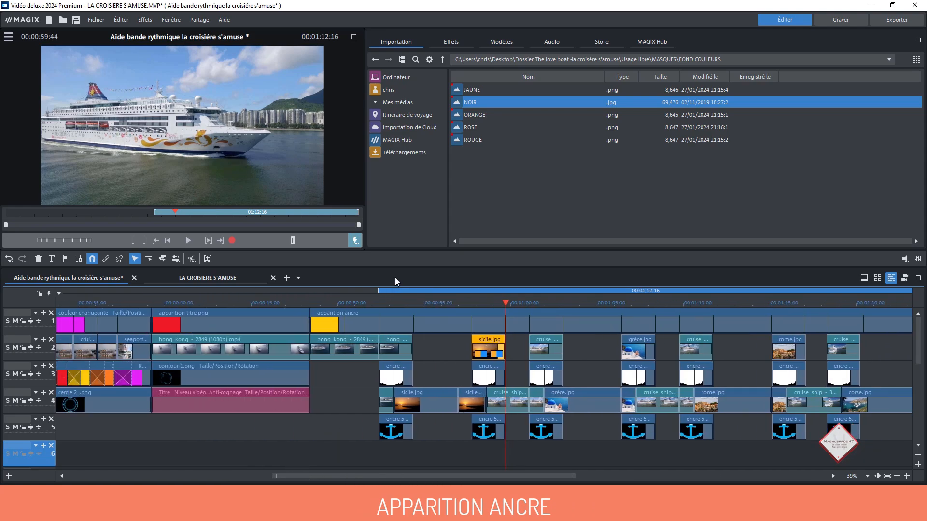
pyautogui.click(346, 302)
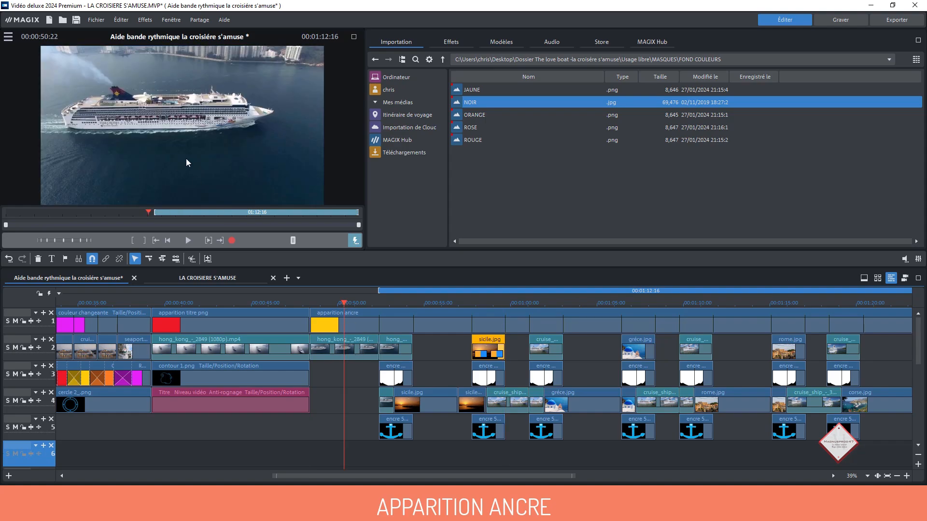
pyautogui.click(444, 41)
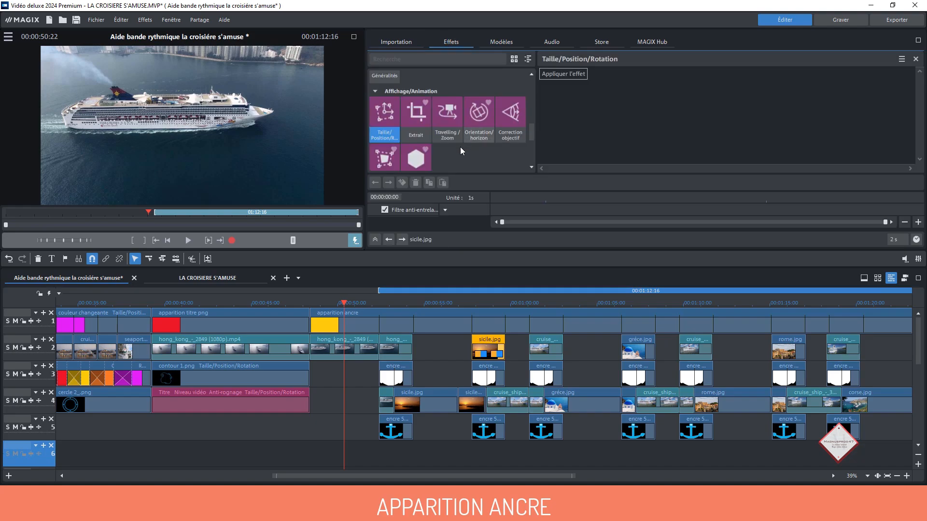
pyautogui.scroll(5, 459, 149)
pyautogui.scroll(1, 529, 90)
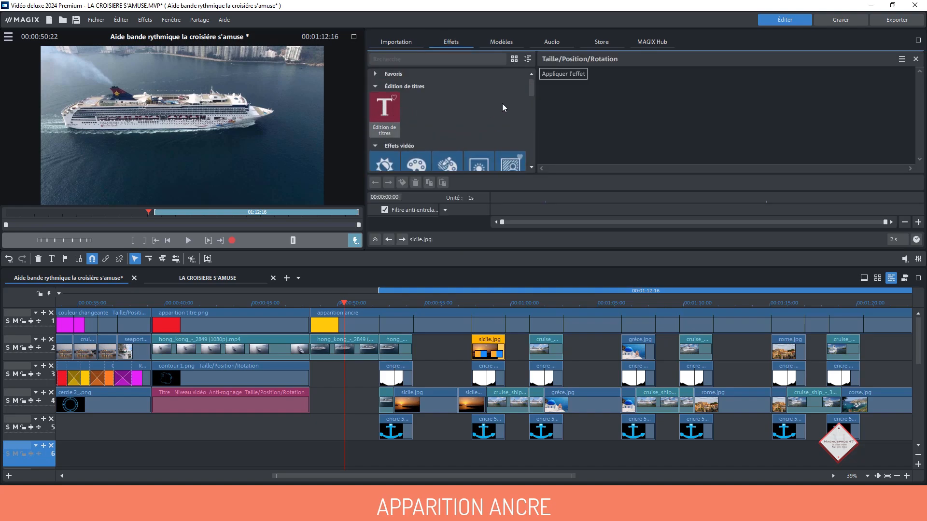
pyautogui.doubleClick(176, 168)
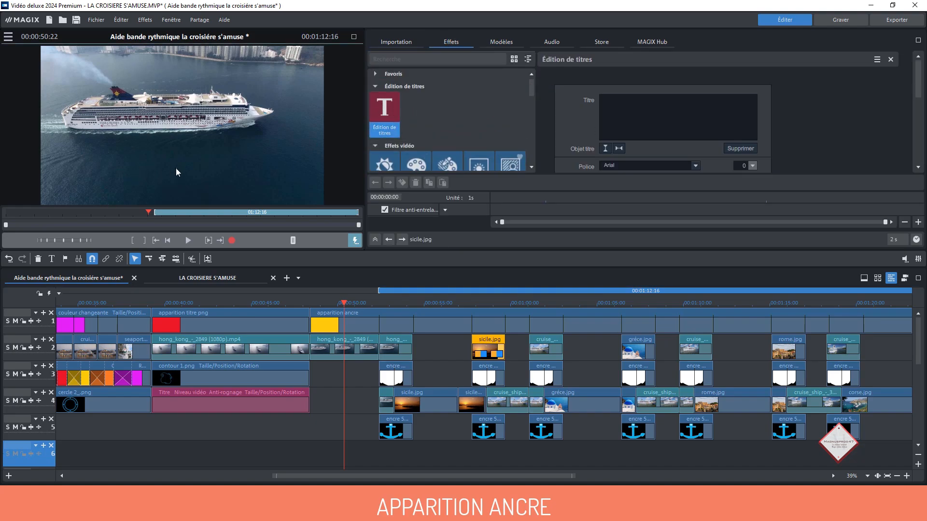
pyautogui.moveTo(517, 456); pyautogui.dragTo(367, 460)
pyautogui.moveTo(355, 451); pyautogui.dragTo(362, 366)
pyautogui.click(343, 302)
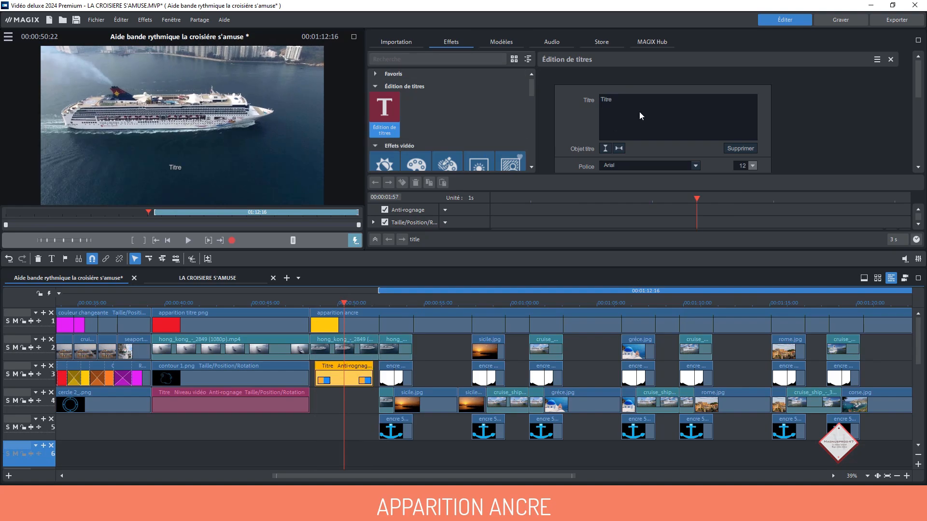
# Set the title's font to Futura at size 39 and its text to "Les Escales"
pyautogui.click(377, 240)
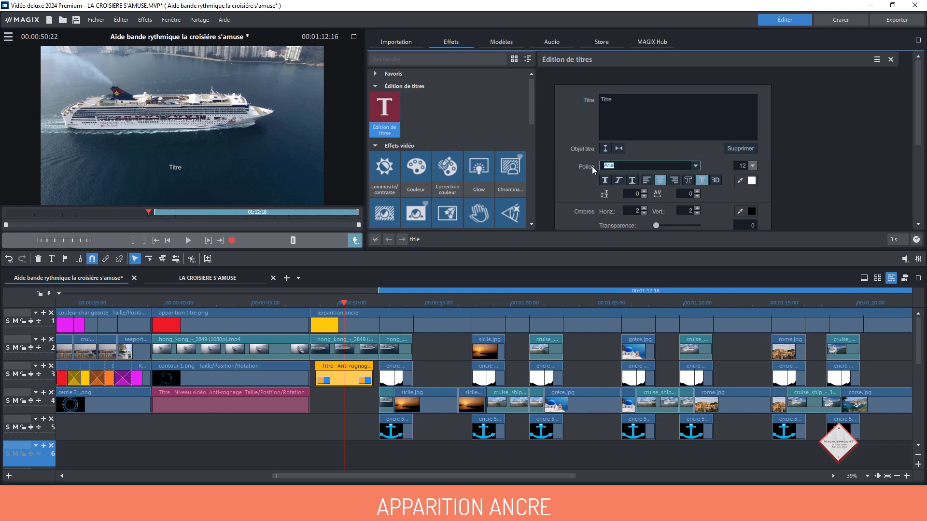
pyautogui.write('fu')
pyautogui.scroll(9, 741, 167)
pyautogui.moveTo(640, 97); pyautogui.dragTo(586, 97)
pyautogui.write('Les Escales')
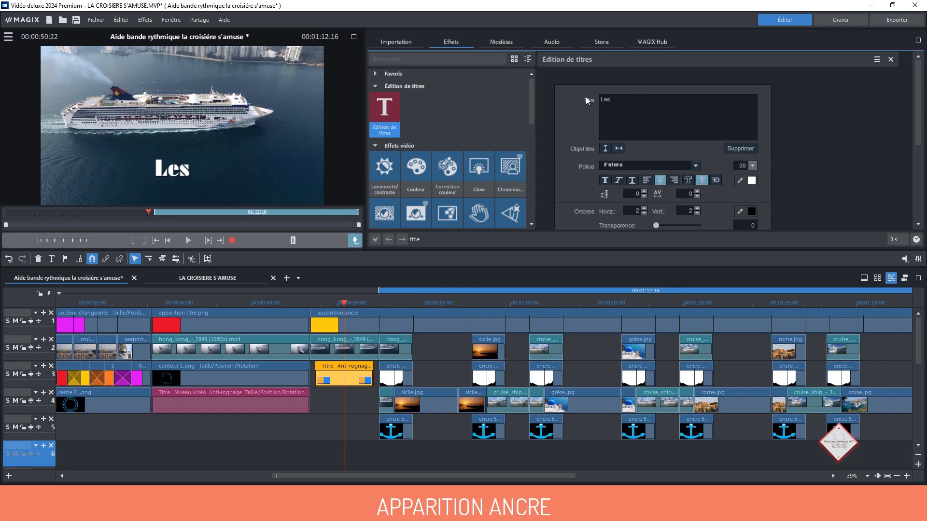
# Adjust the position of the "Les Escales" title so it sits below the ship
pyautogui.scroll(-5, 390, 183)
pyautogui.click(385, 177)
pyautogui.moveTo(194, 163); pyautogui.dragTo(194, 161)
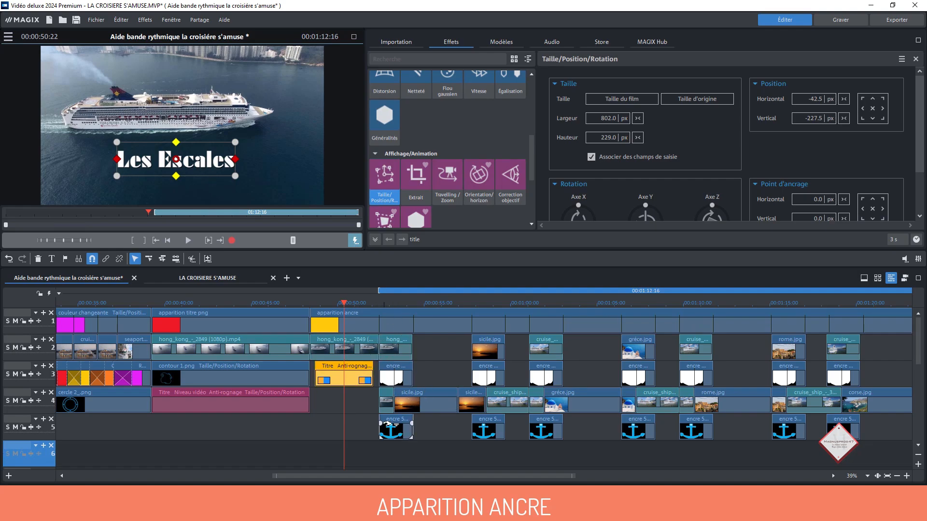
# Turn on the title's 3D effect and sample its 3D colour from the anchor image at 00:00:53:17
pyautogui.scroll(3, 450, 145)
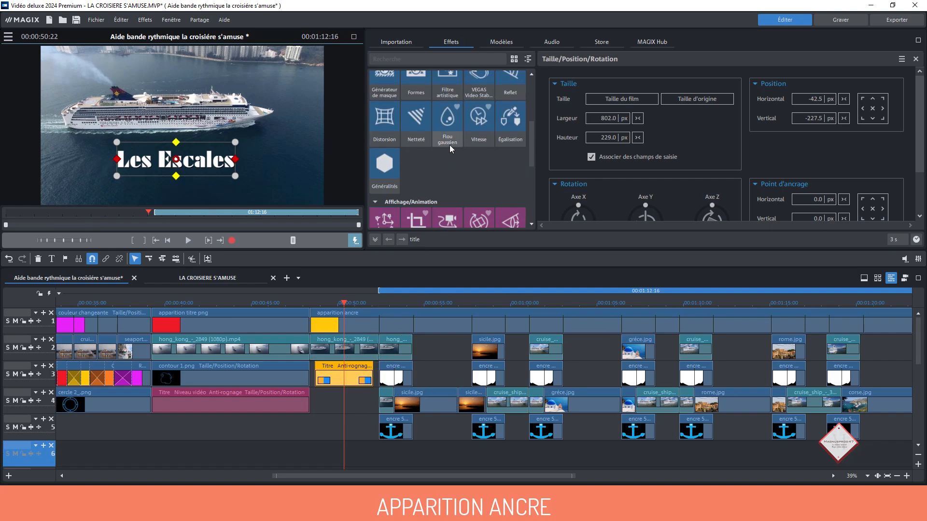
pyautogui.scroll(3, 450, 147)
pyautogui.click(393, 120)
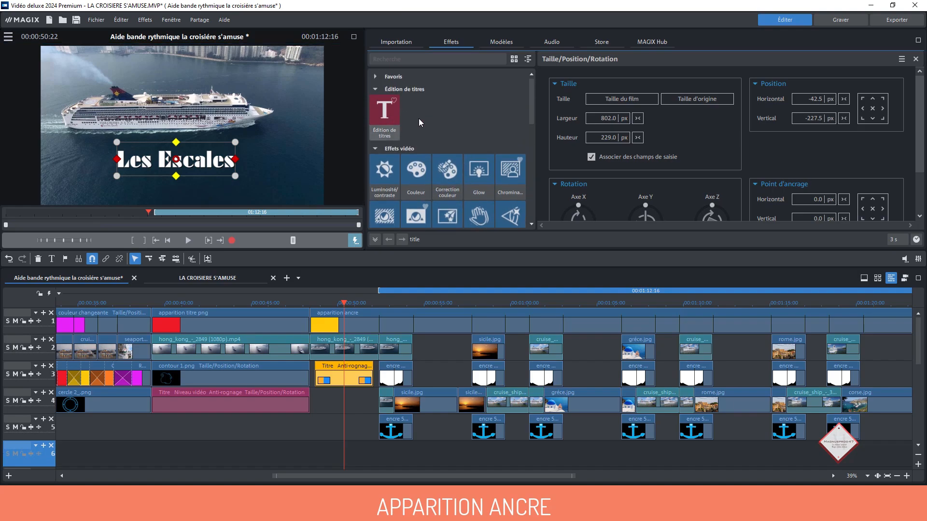
pyautogui.click(715, 180)
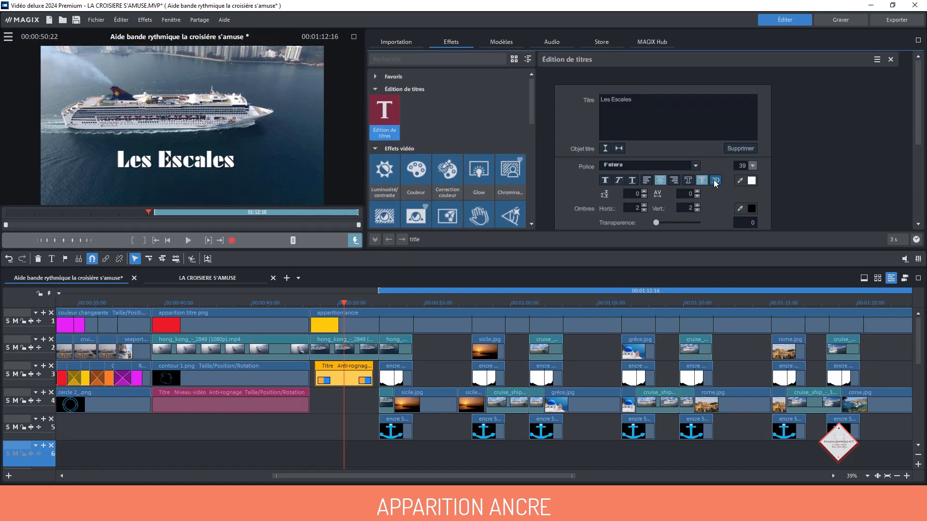
pyautogui.scroll(-3, 921, 122)
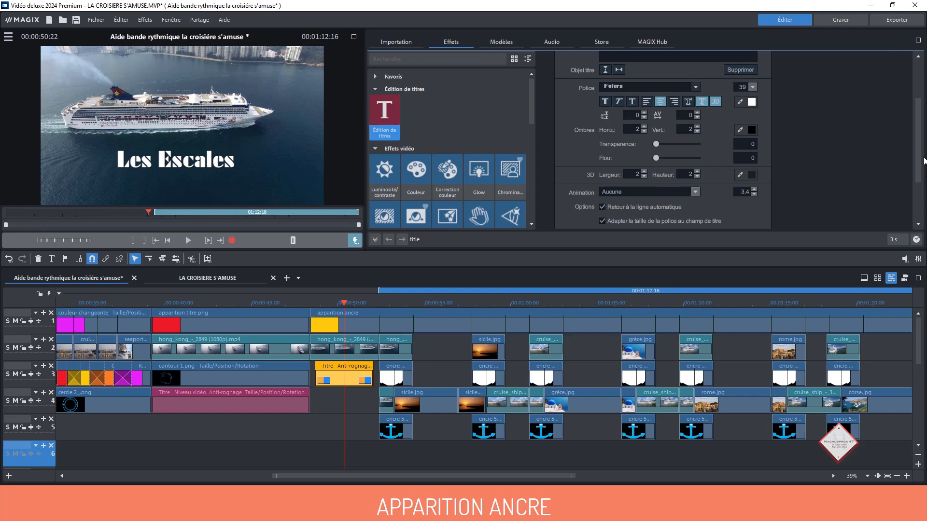
pyautogui.click(742, 172)
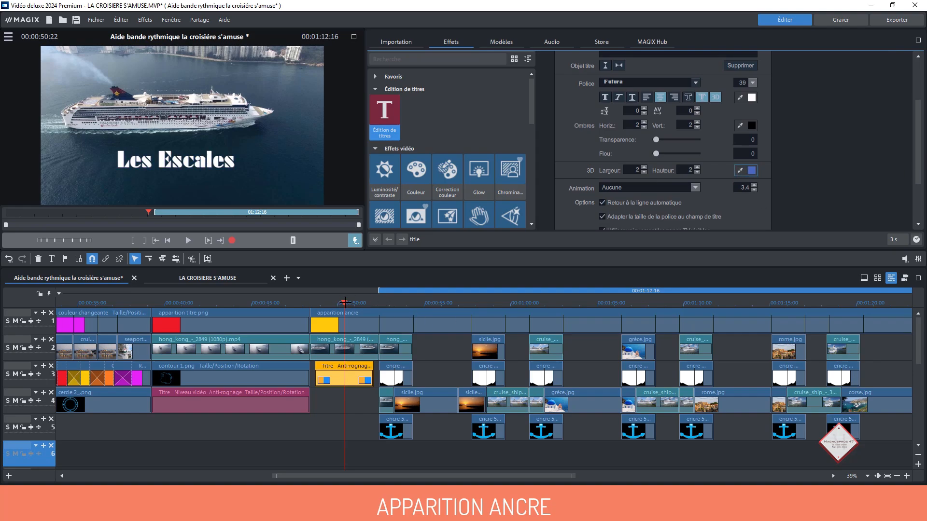
pyautogui.press('space')
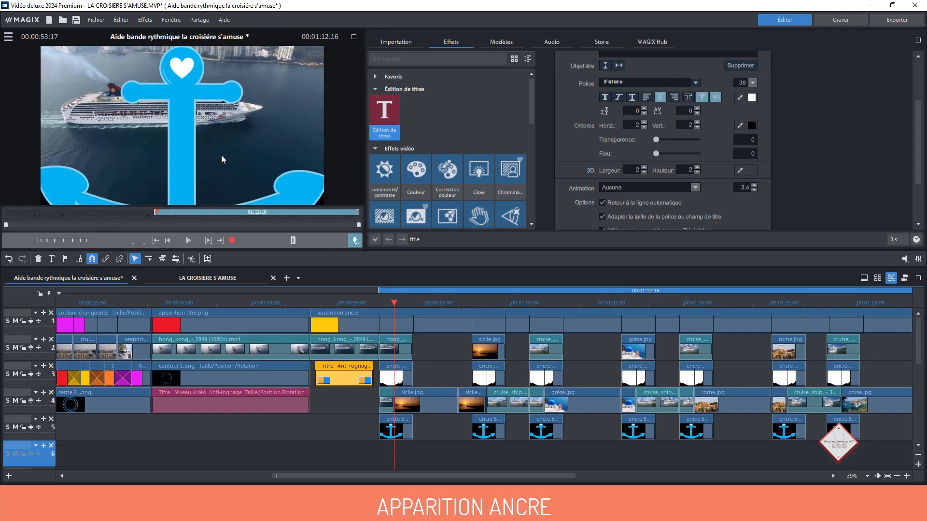
pyautogui.click(740, 171)
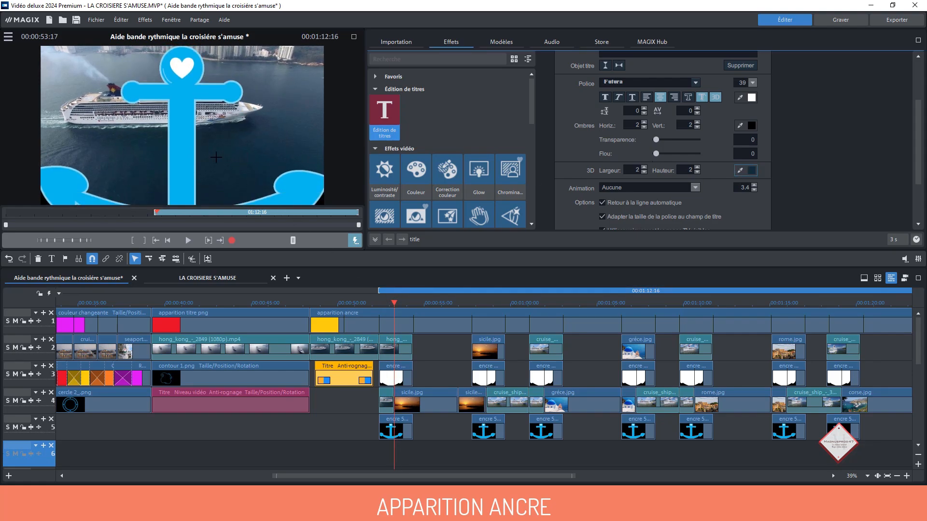